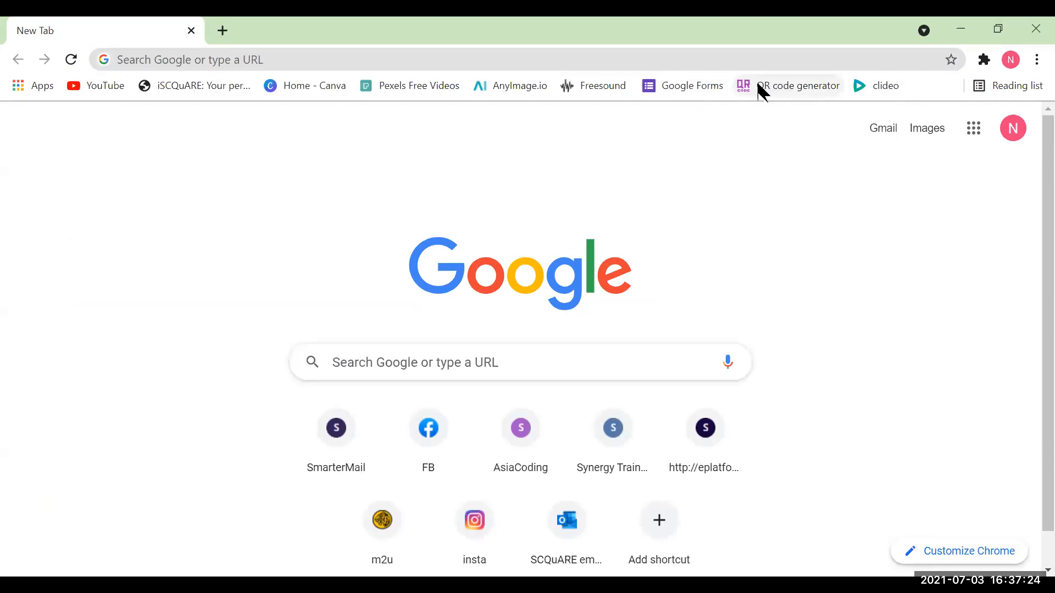
# Open the bookmarked QR code generator and search Google for "qr code generator free" in a new tab
pyautogui.click(790, 98)
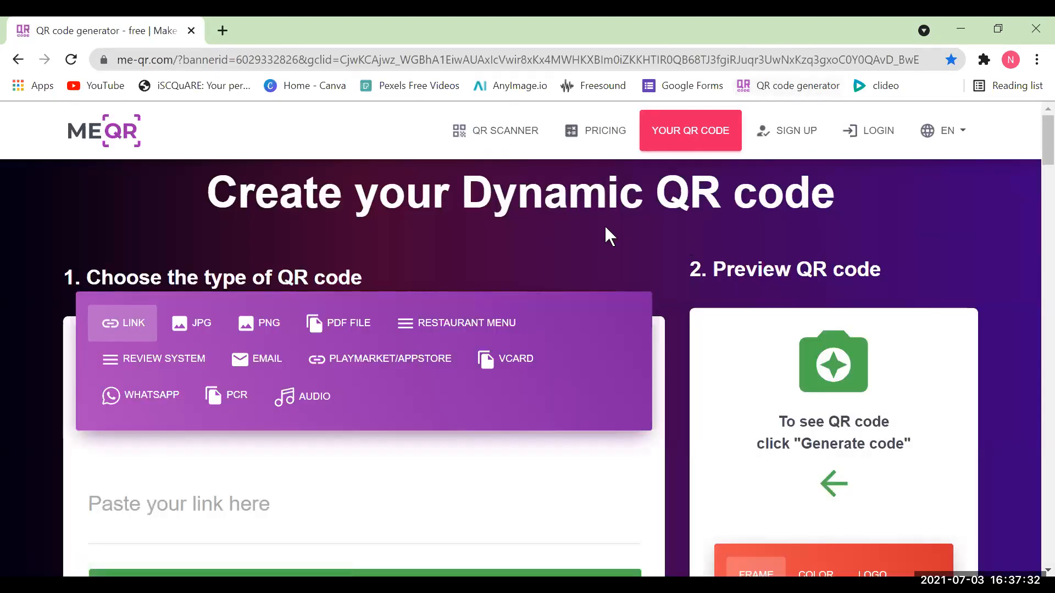
pyautogui.click(223, 31)
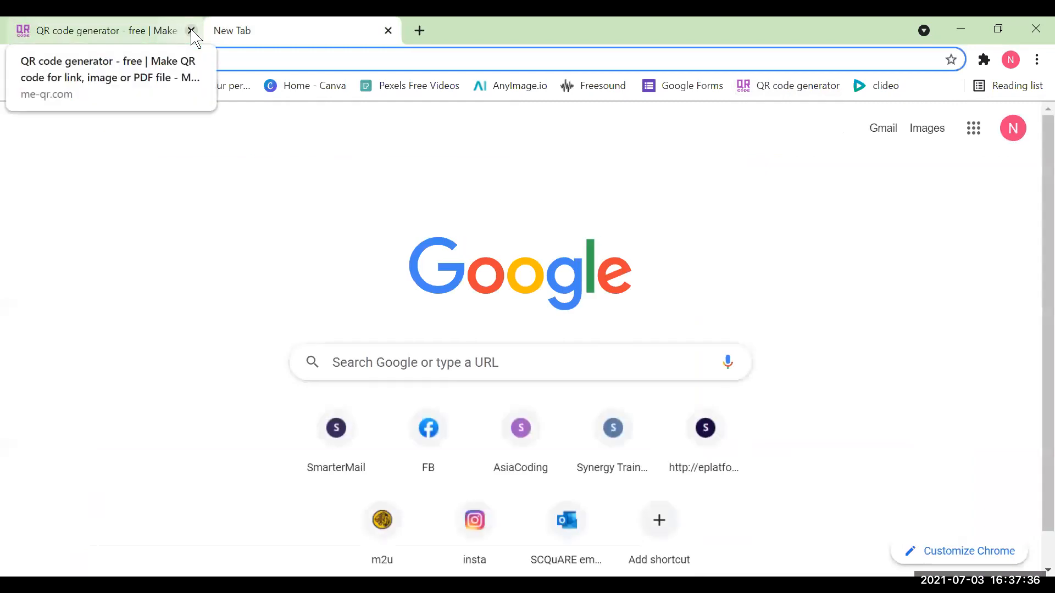
pyautogui.click(358, 358)
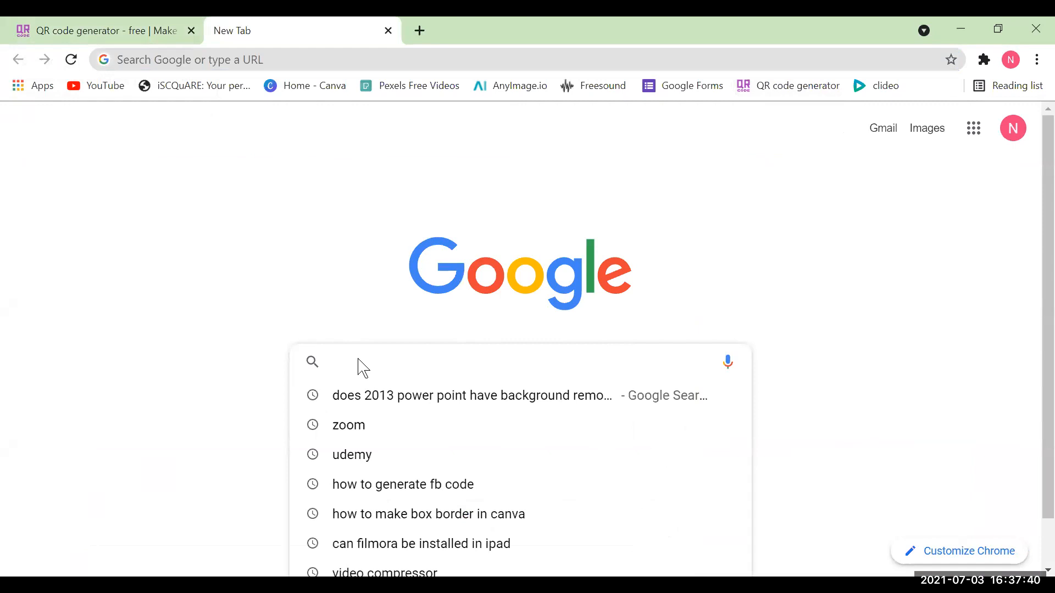
pyautogui.write('qr code ')
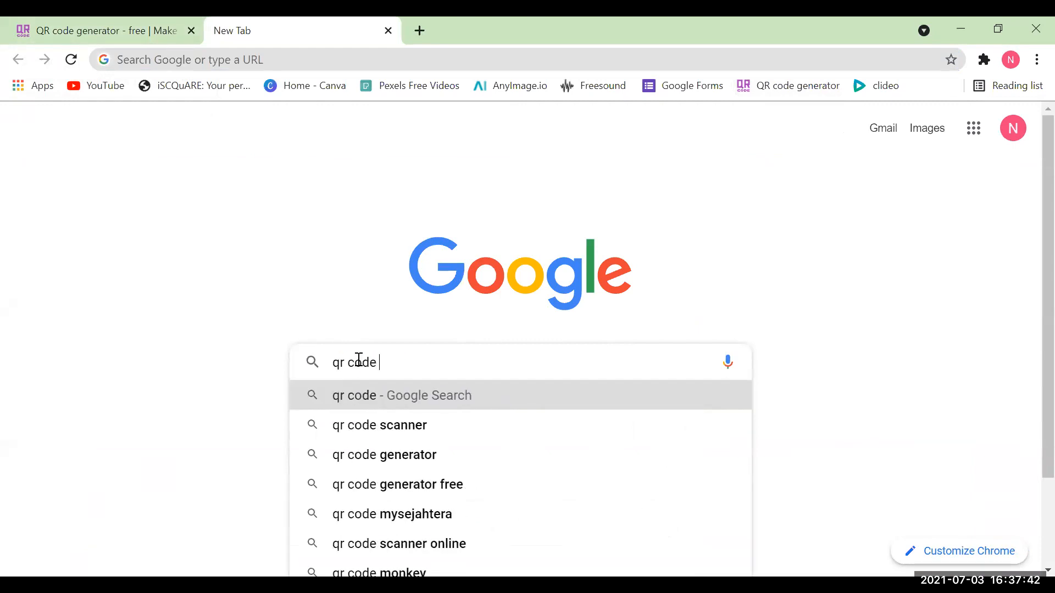
pyautogui.write('generator')
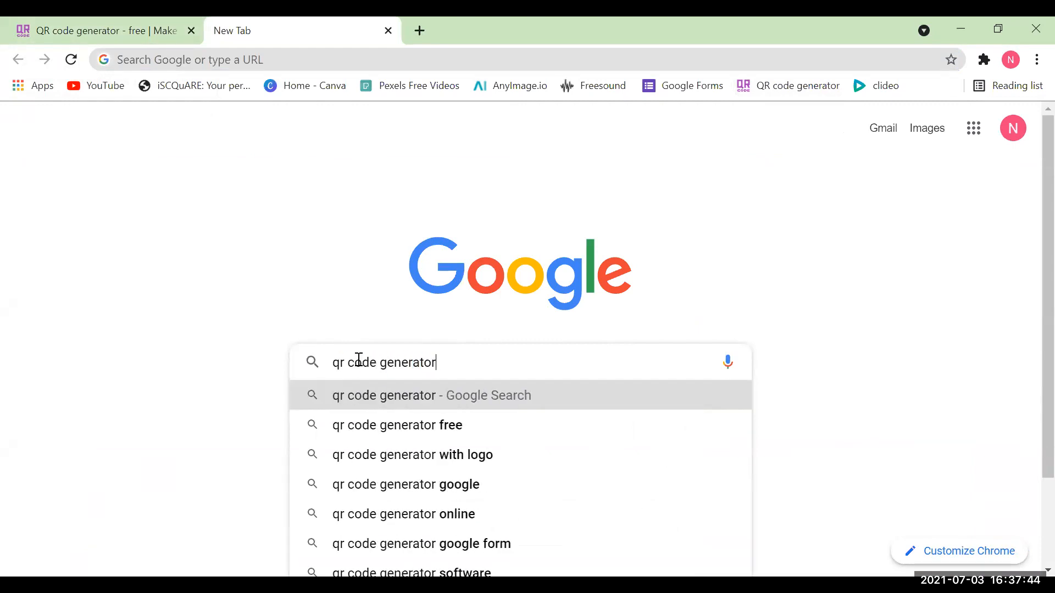
pyautogui.click(399, 434)
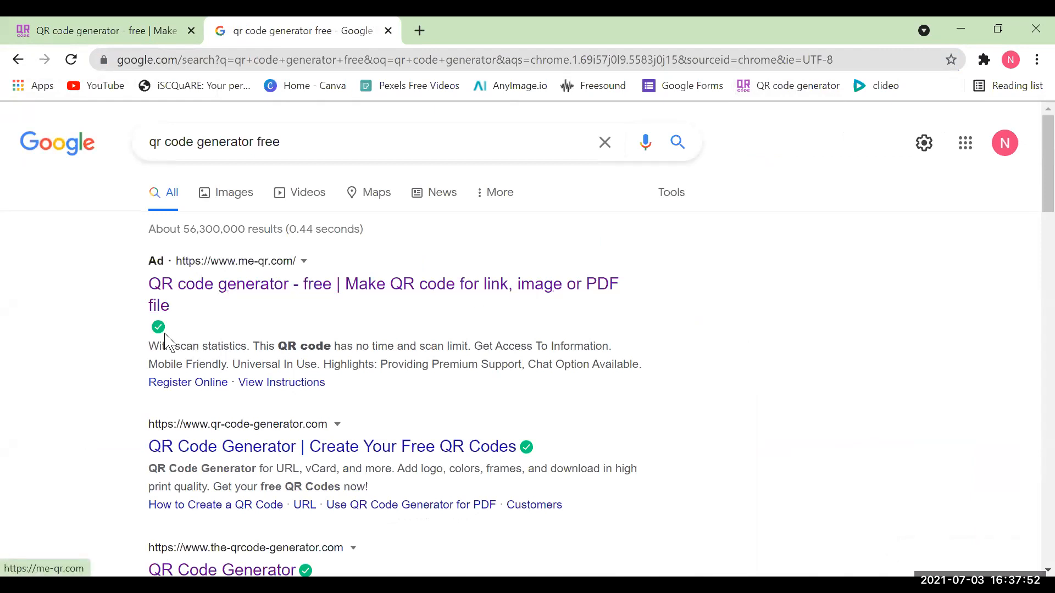
# Open the me-qr.com QR code generator from the search results and close the duplicate generator tab
pyautogui.moveTo(162, 328)
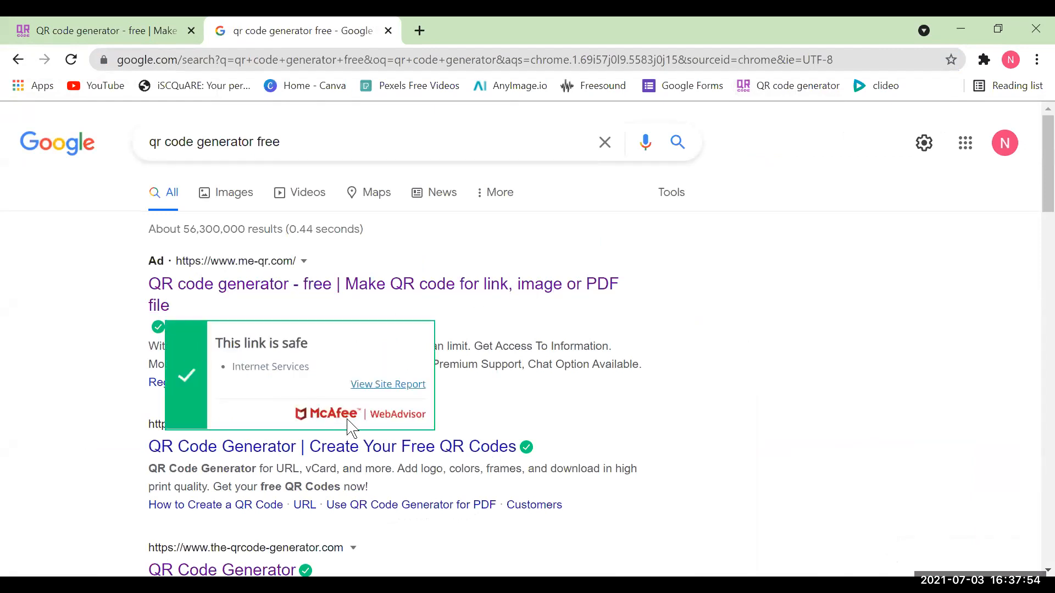
pyautogui.click(247, 291)
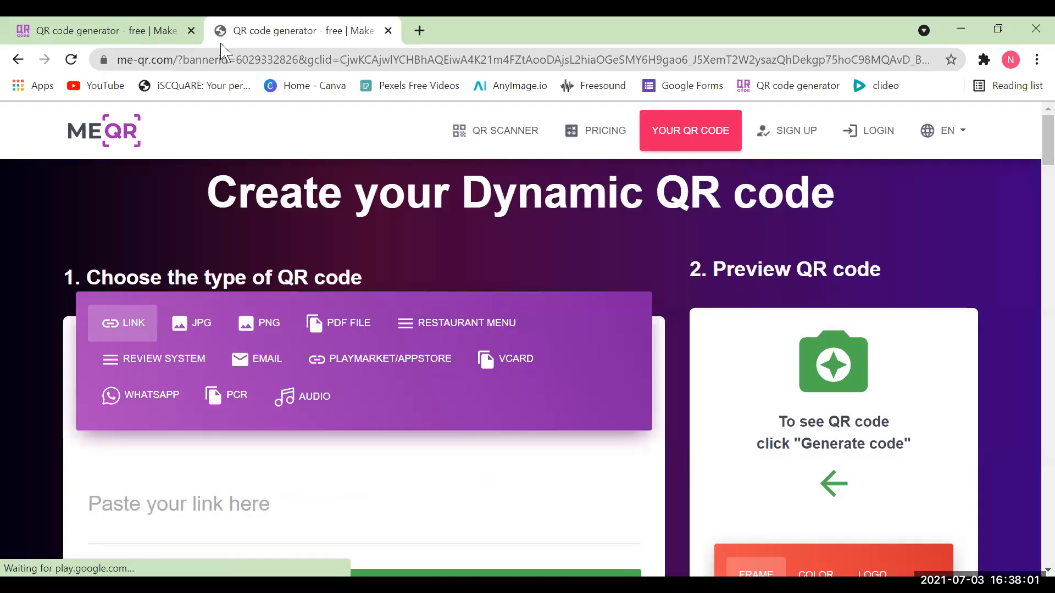
pyautogui.click(191, 31)
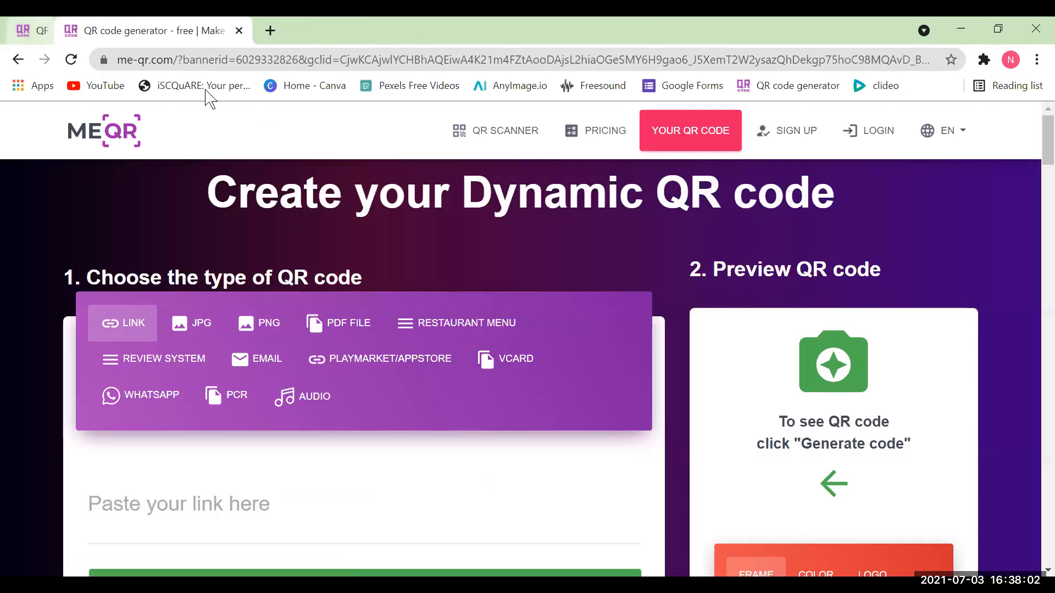
pyautogui.moveTo(1043, 157); pyautogui.dragTo(1043, 166)
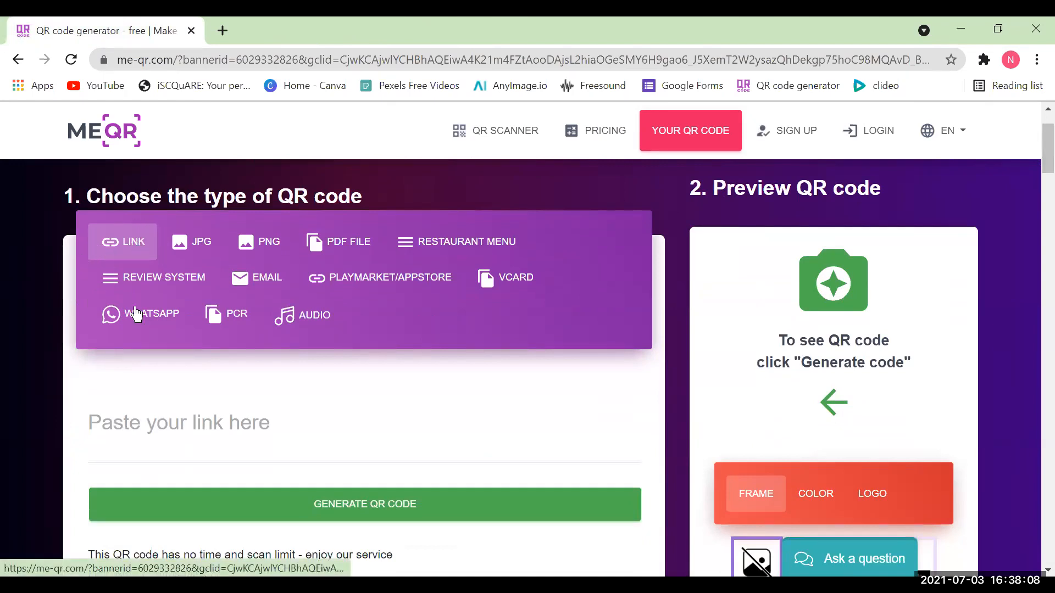
pyautogui.click(124, 425)
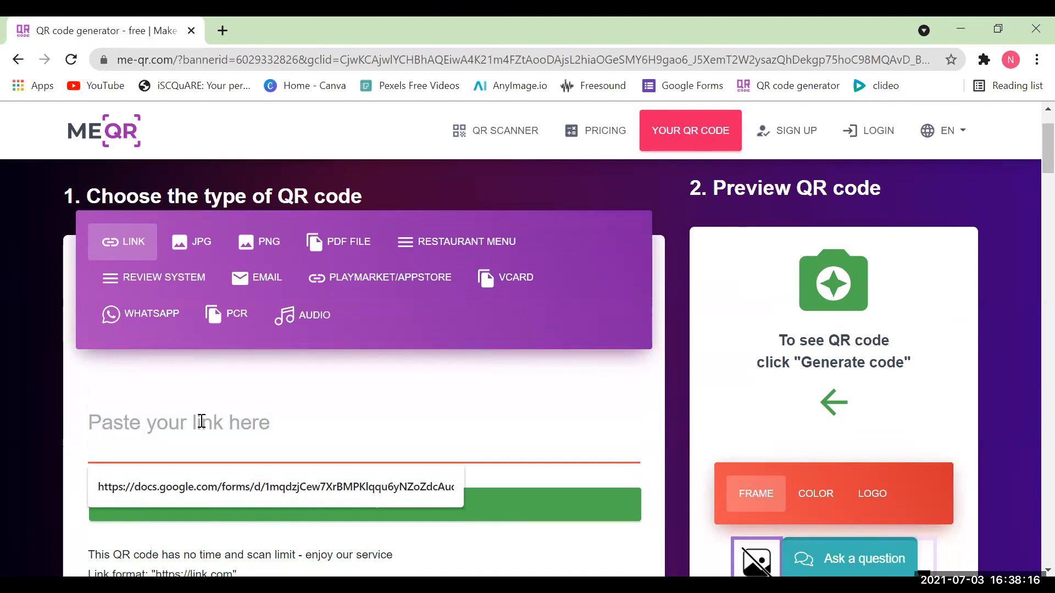
pyautogui.write('https://http')
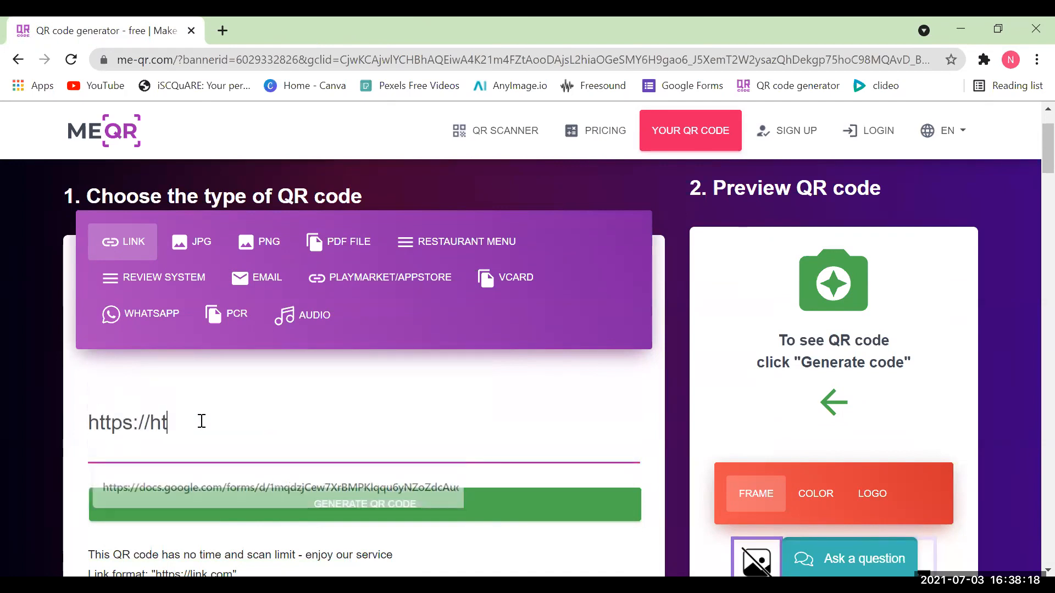
pyautogui.press('BackSpace')
pyautogui.press('BackSpace')
pyautogui.press('BackSpace')
pyautogui.press('BackSpace')
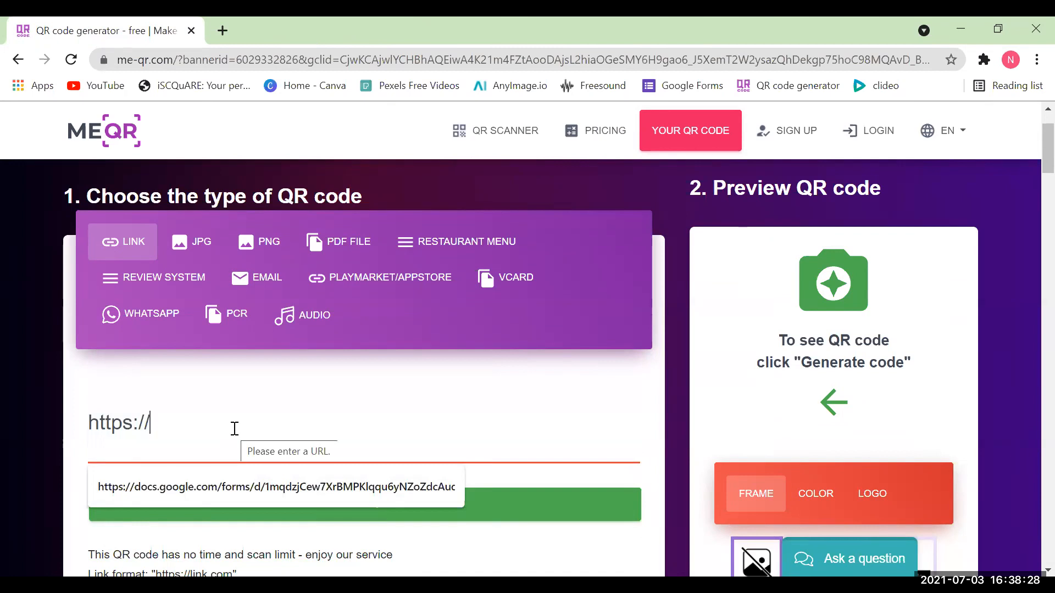
pyautogui.write('w')
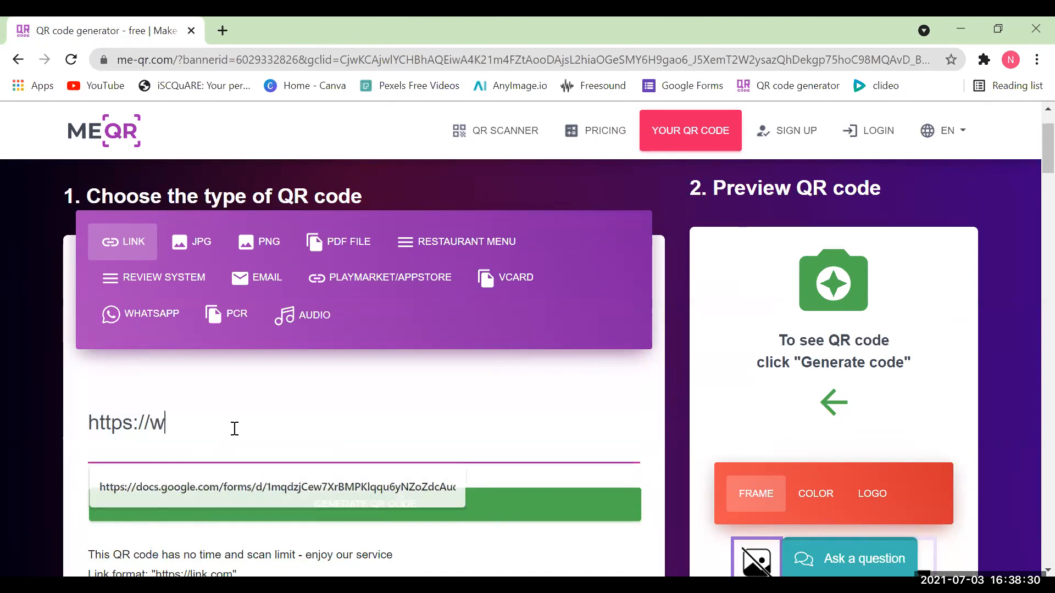
pyautogui.write('ww.synergytr')
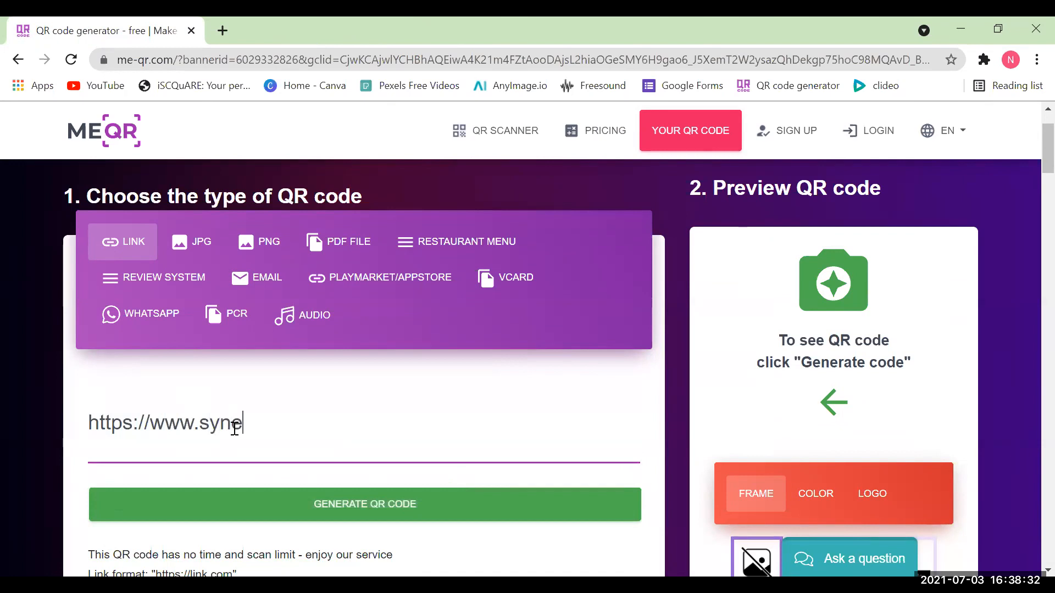
pyautogui.press('BackSpace')
pyautogui.press('BackSpace')
pyautogui.write('asiacoding.com')
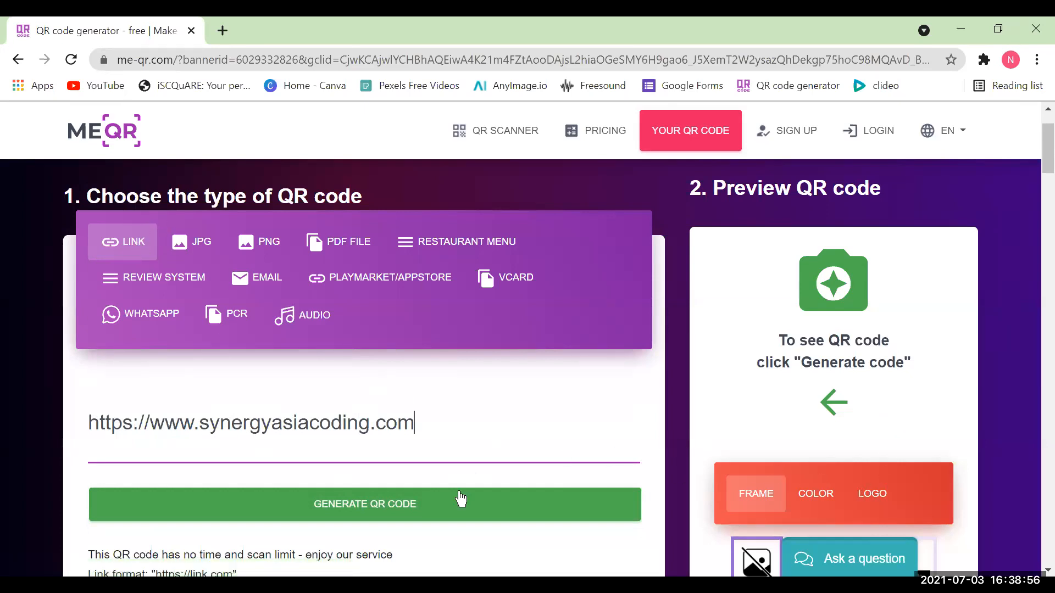
pyautogui.click(371, 511)
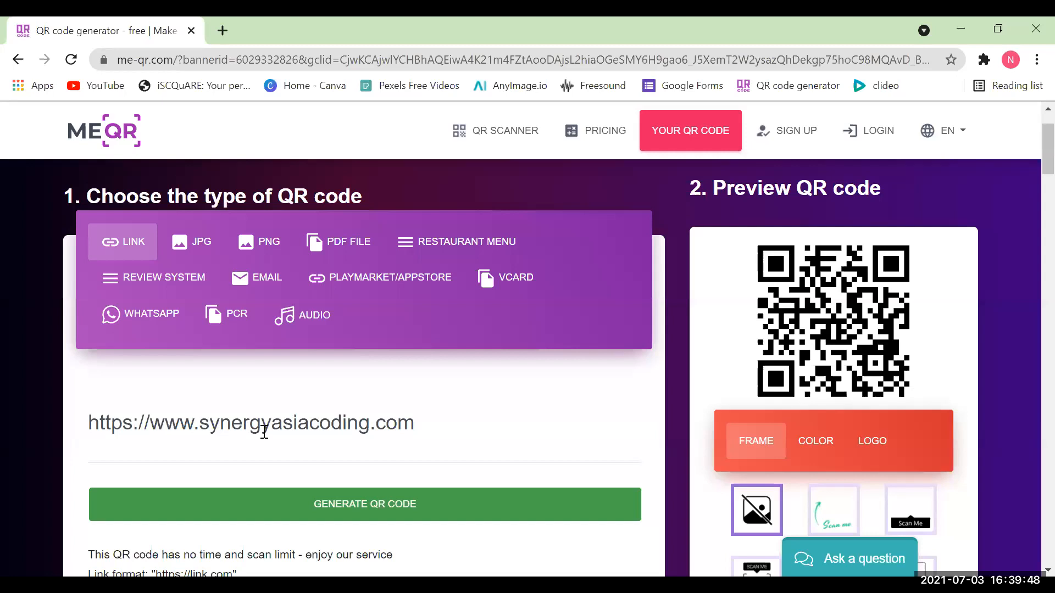
# Open YouTube in a new tab and go to the signed-in account's own channel page
pyautogui.click(449, 426)
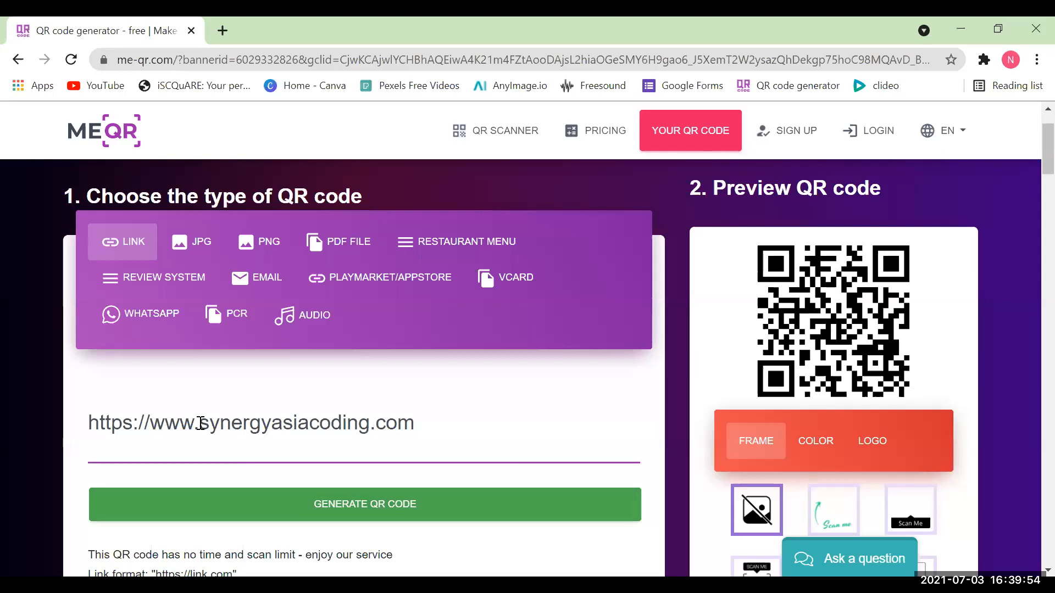
pyautogui.moveTo(418, 423); pyautogui.dragTo(88, 427)
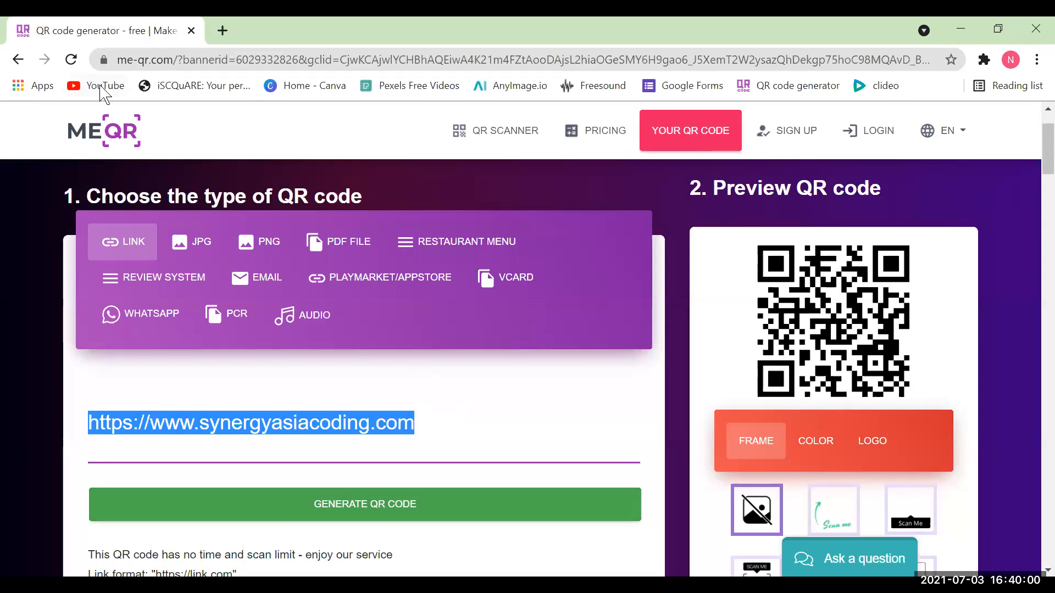
pyautogui.click(222, 31)
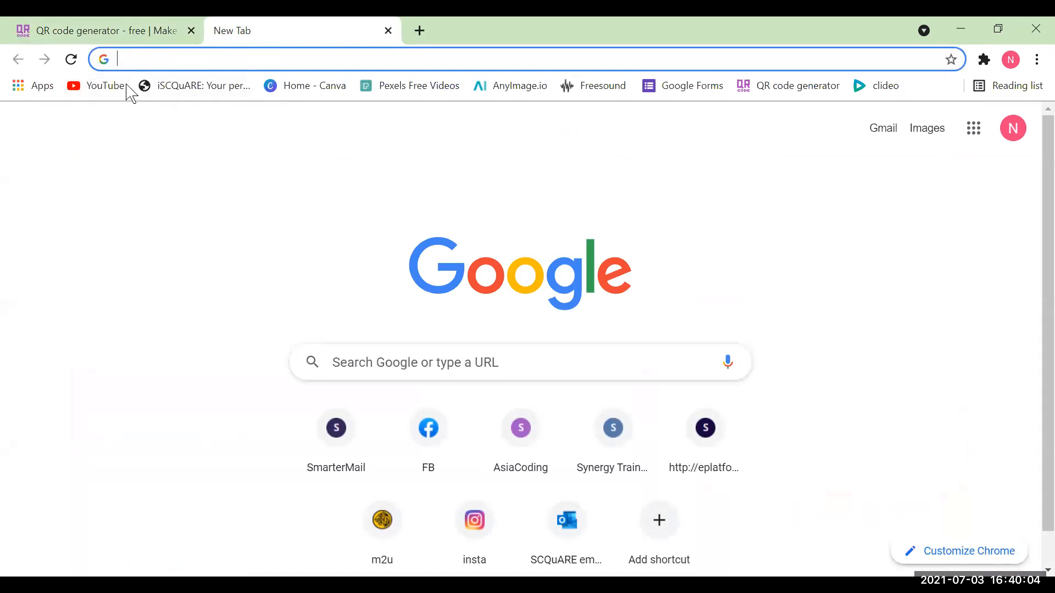
pyautogui.click(108, 88)
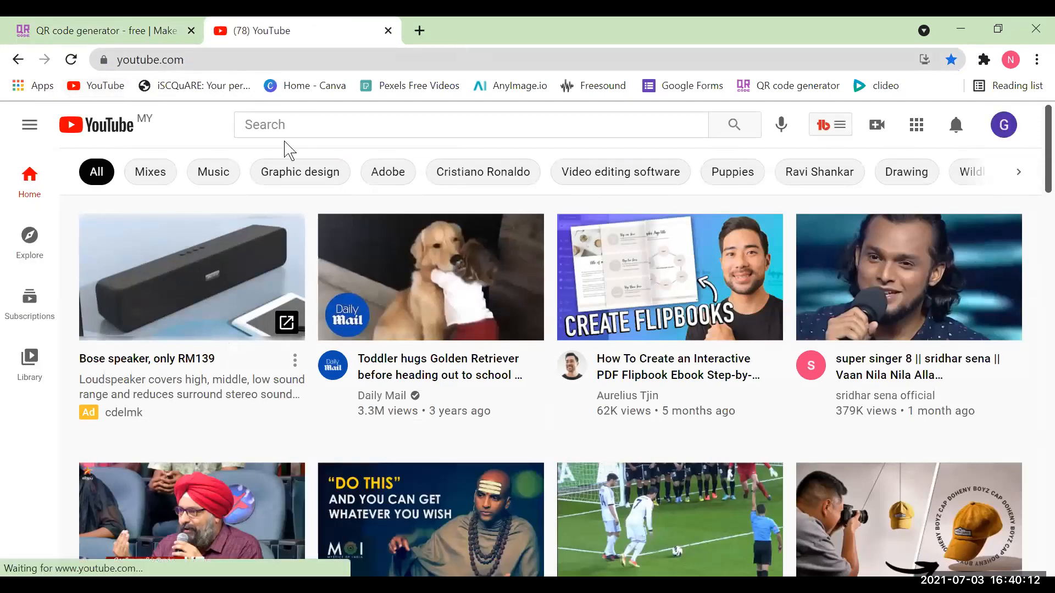
pyautogui.click(1014, 132)
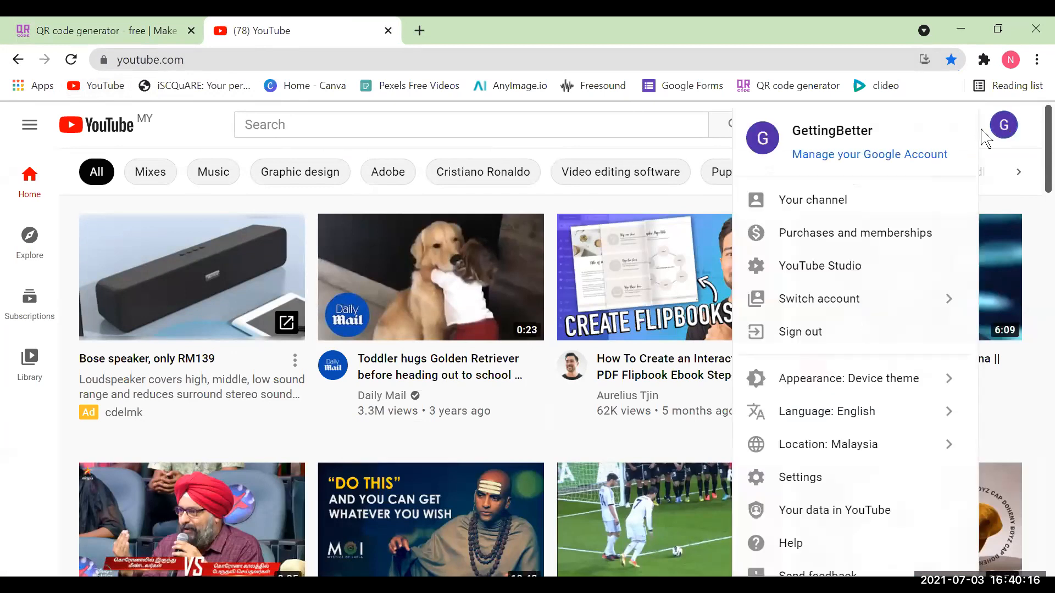
pyautogui.click(995, 131)
pyautogui.click(998, 130)
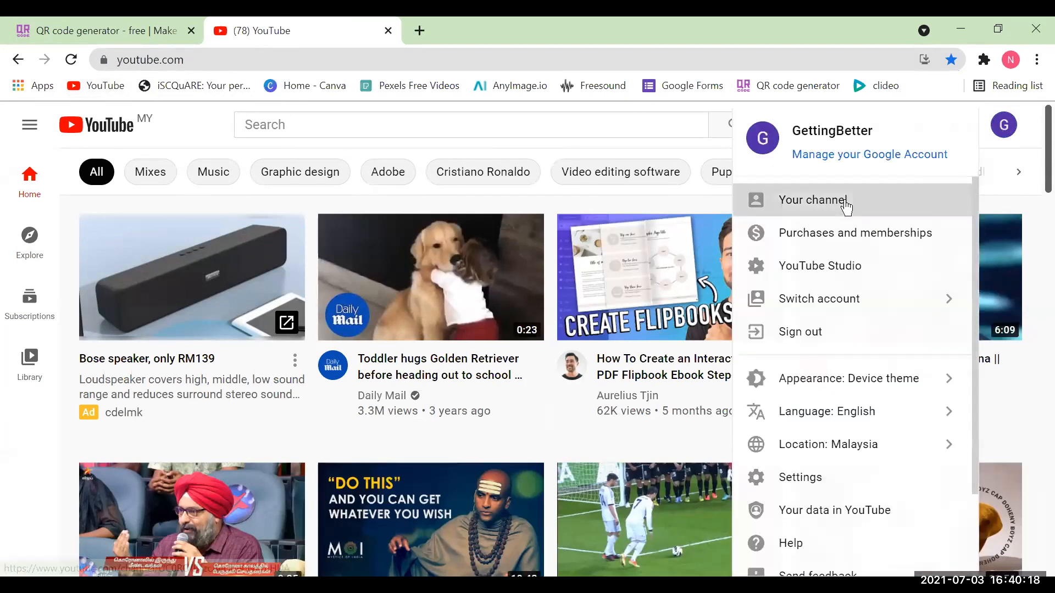
pyautogui.click(846, 207)
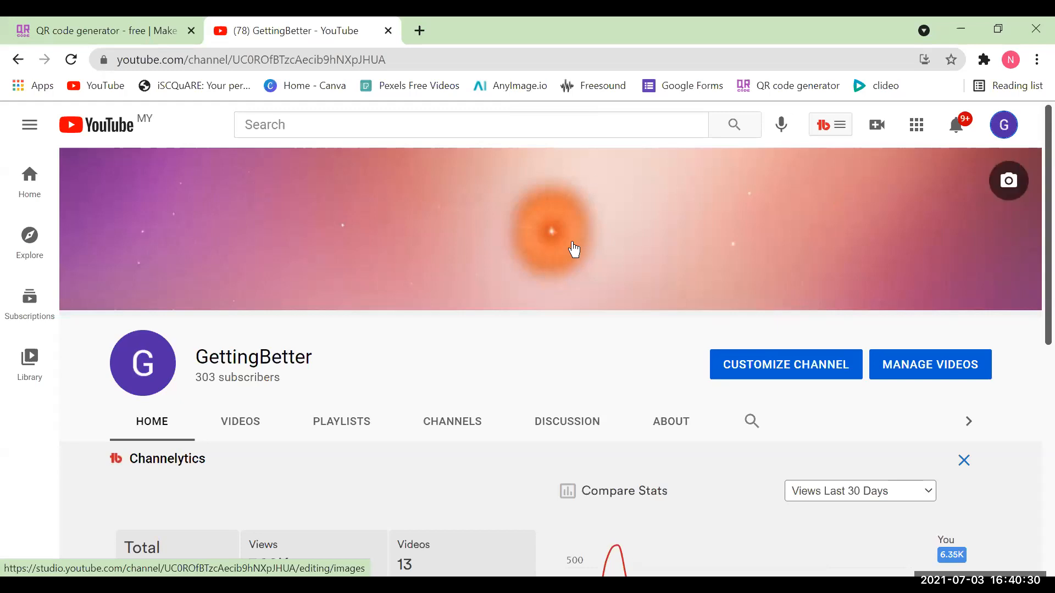
# Copy the web address of the GettingBetter YouTube channel page
pyautogui.scroll(-2, 563, 302)
pyautogui.scroll(2, 601, 313)
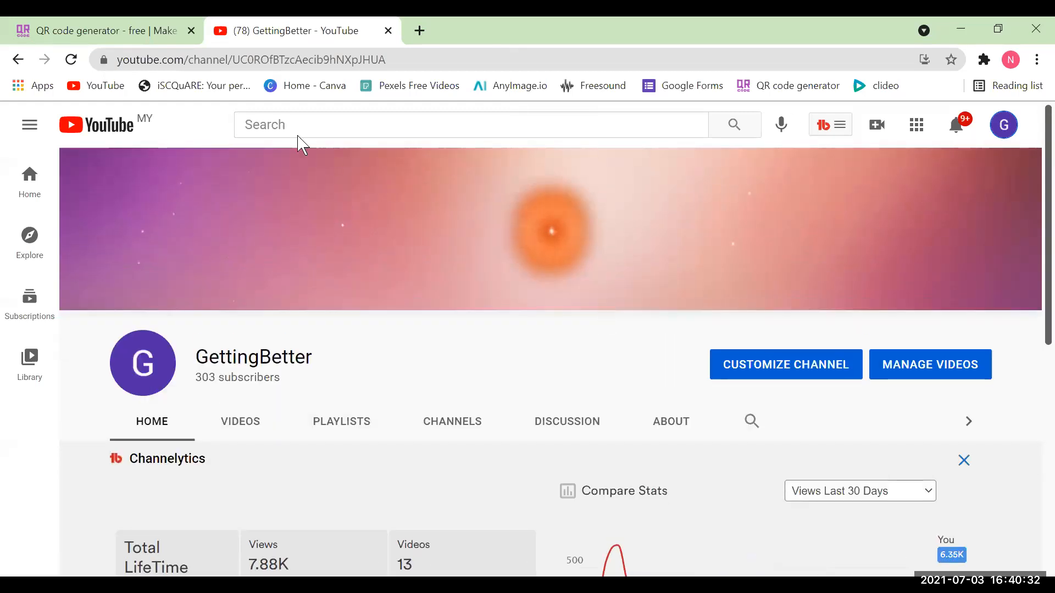
pyautogui.doubleClick(418, 64)
pyautogui.moveTo(466, 59); pyautogui.dragTo(117, 57)
pyautogui.hotkey('ctrl', 'c')
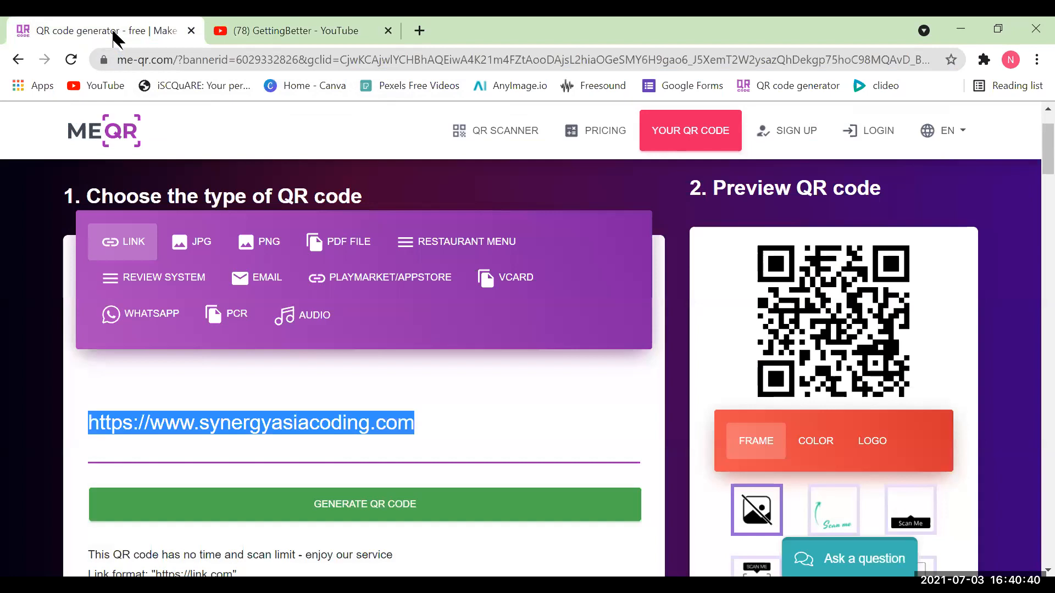
# Return to the QR code generator, clear the website link that was entered and reload the page
pyautogui.click(460, 420)
pyautogui.moveTo(456, 420); pyautogui.dragTo(68, 427)
pyautogui.press('BackSpace')
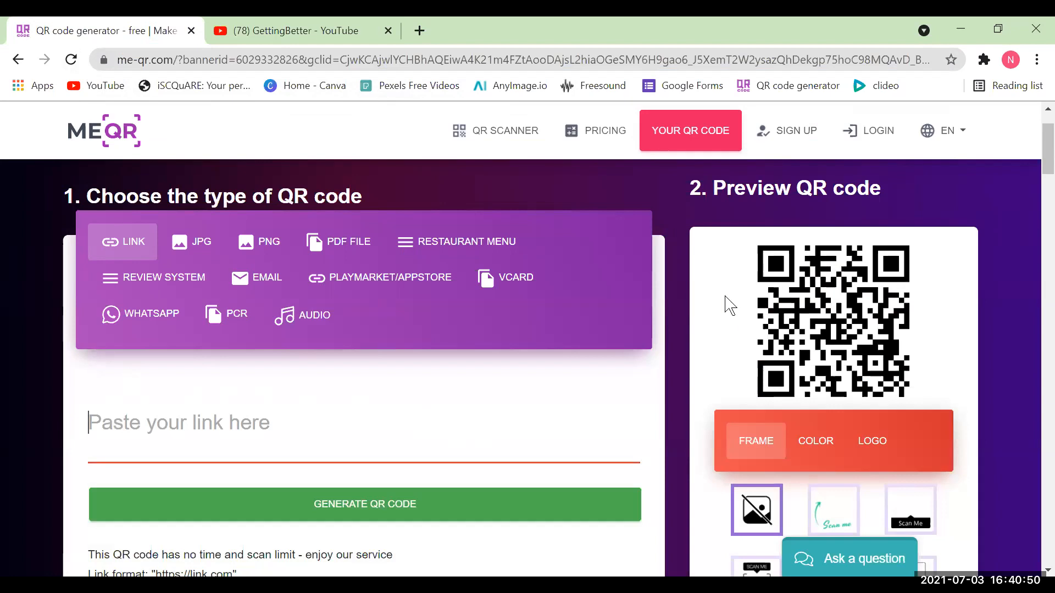
pyautogui.click(71, 59)
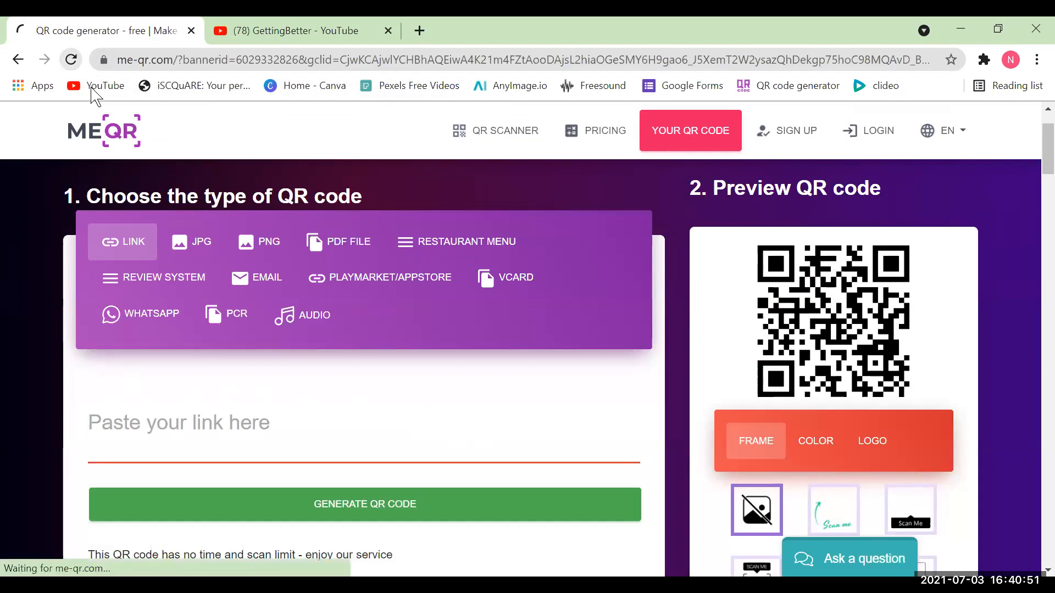
# Paste the copied YouTube channel address as the link and generate its QR code
pyautogui.click(185, 422)
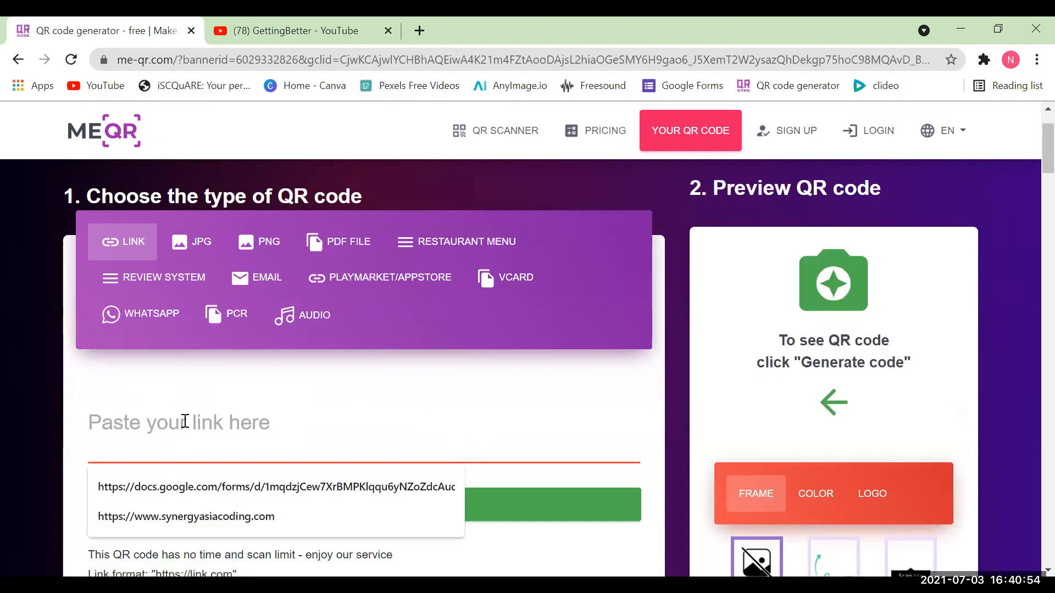
pyautogui.hotkey('ctrl', 'v')
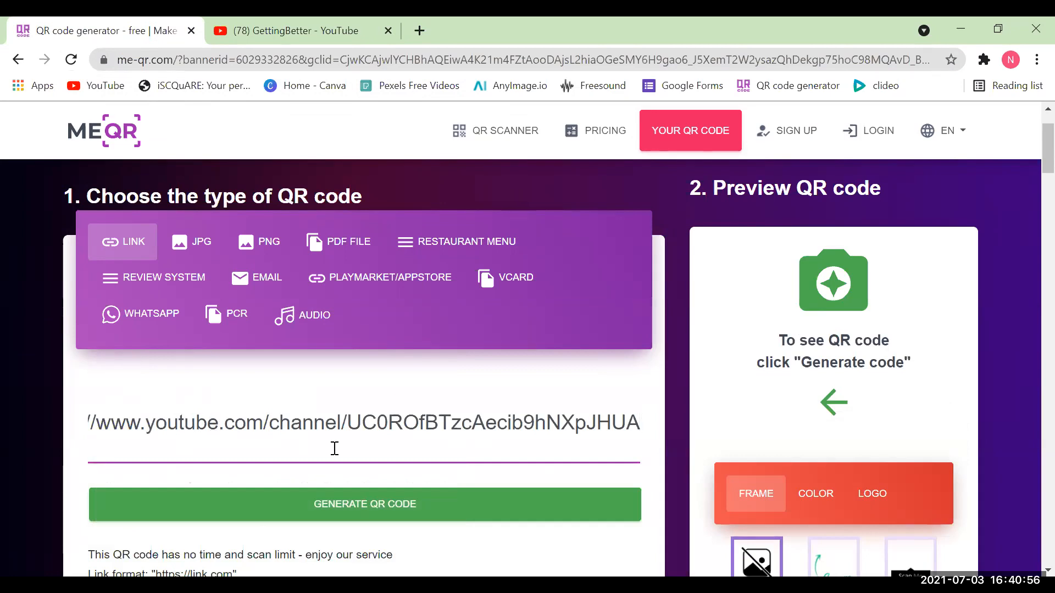
pyautogui.click(422, 513)
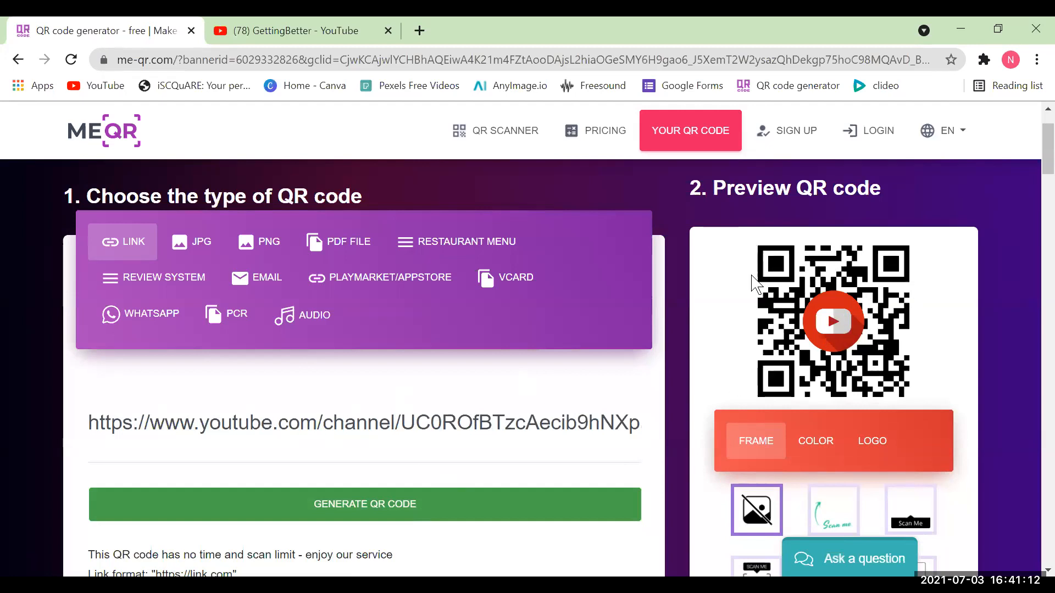
# Copy the generated YouTube channel QR code image to the clipboard
pyautogui.rightClick(882, 256)
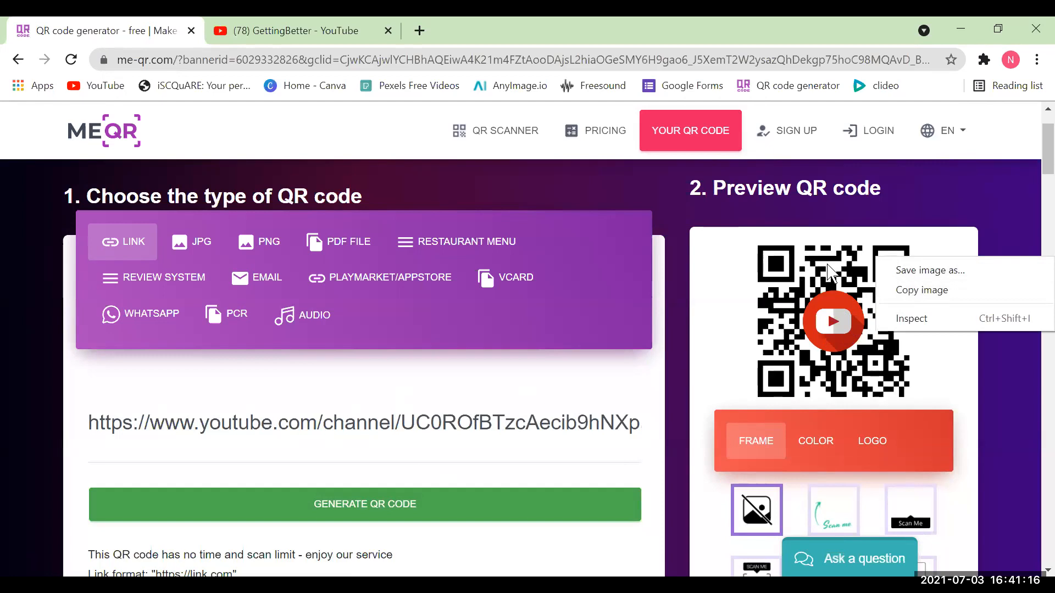
pyautogui.click(882, 294)
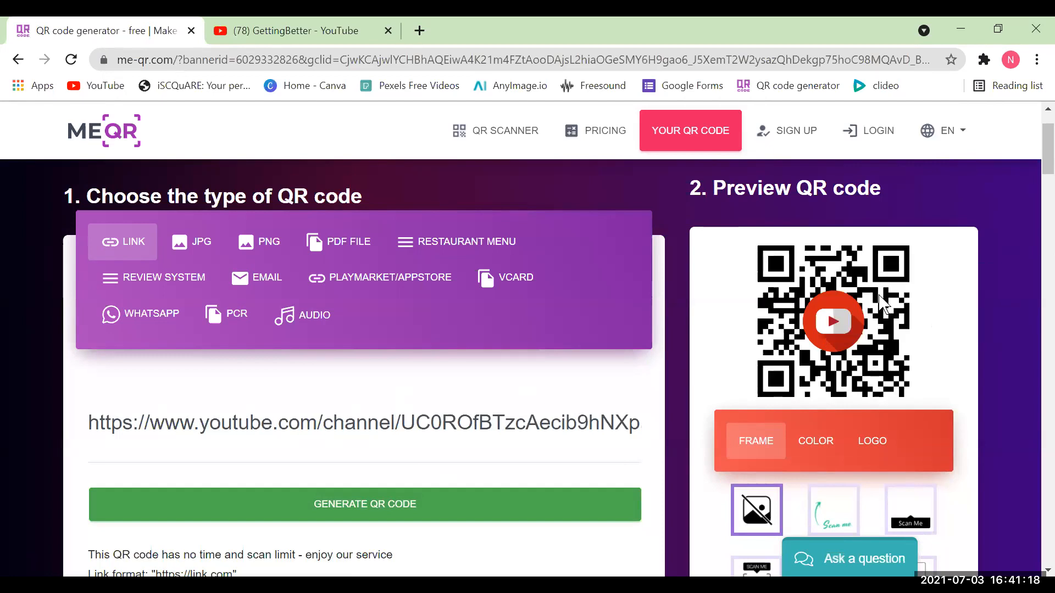
pyautogui.rightClick(880, 300)
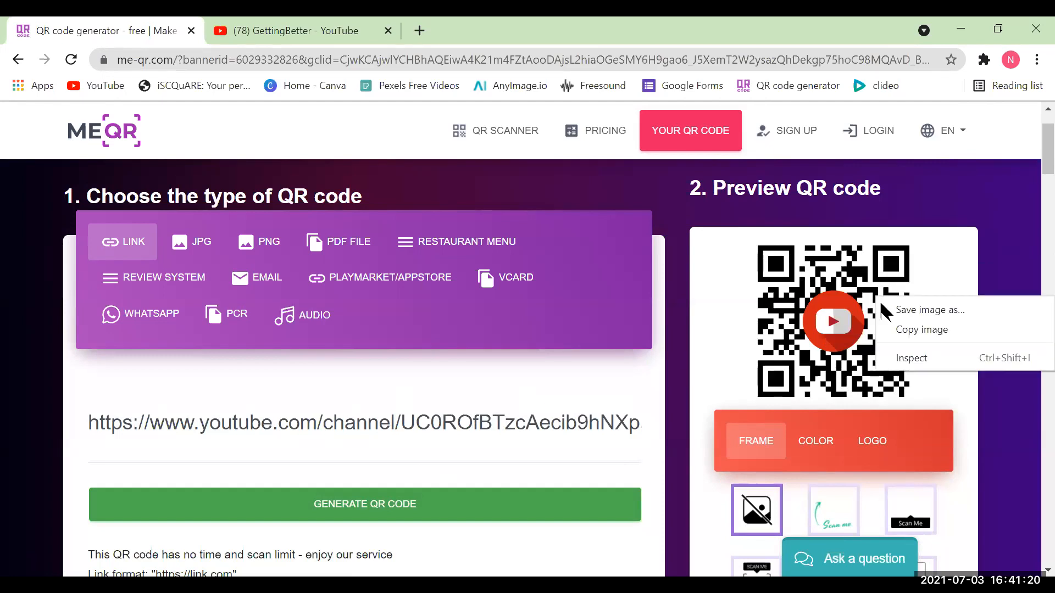
pyautogui.click(937, 329)
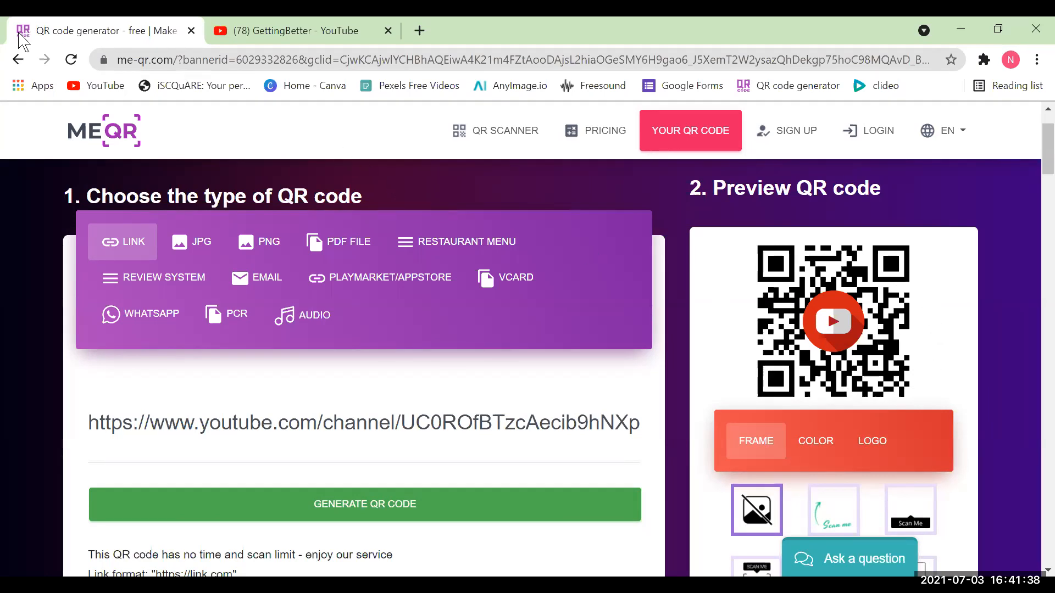
# Reload the QR code generator, upload the woman's portrait as a JPG and generate its QR code
pyautogui.click(71, 60)
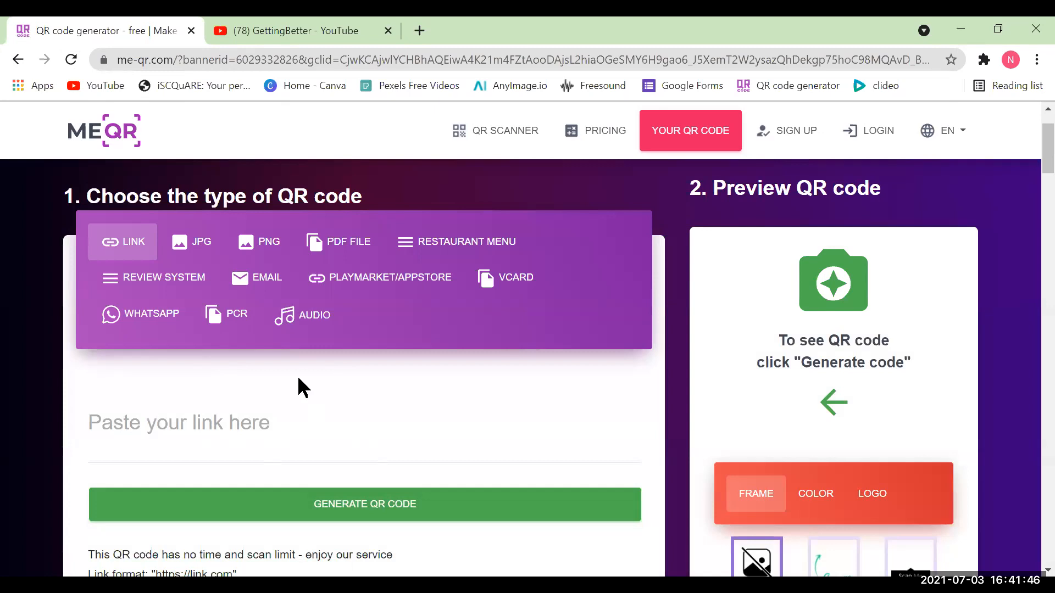
pyautogui.click(195, 247)
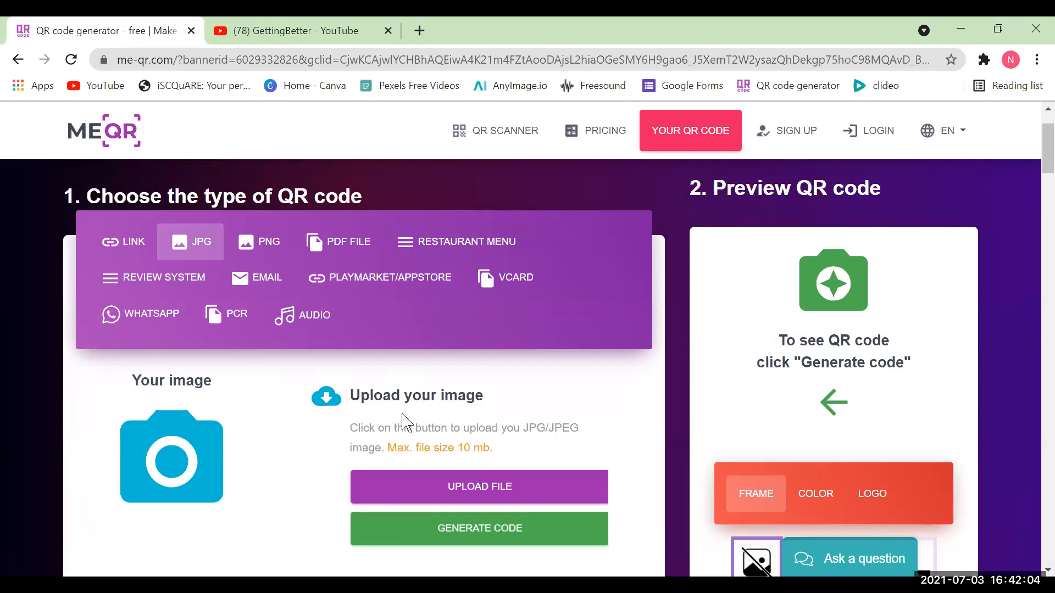
pyautogui.click(507, 497)
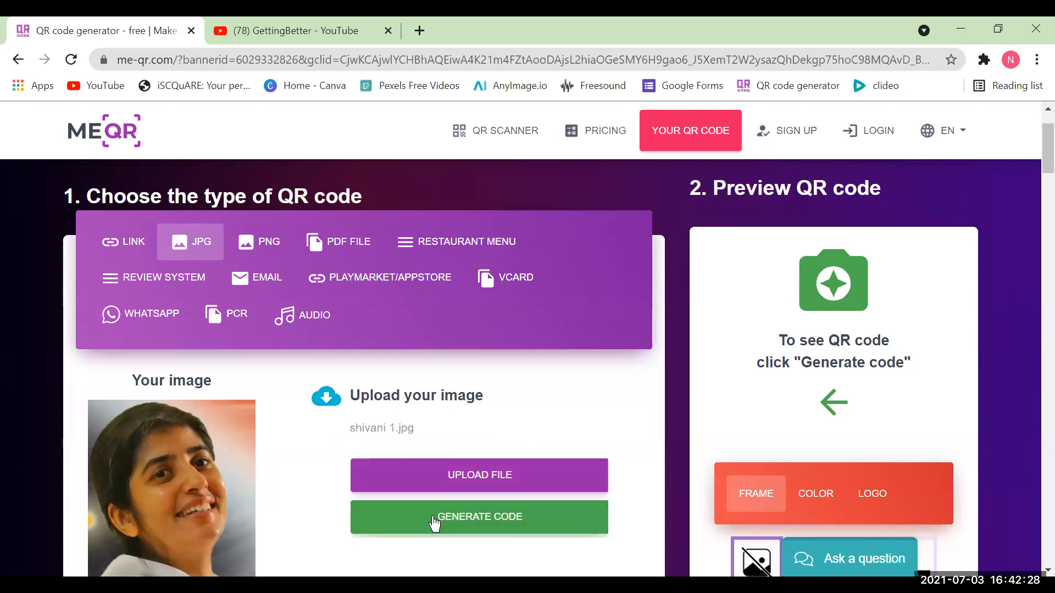
pyautogui.click(494, 516)
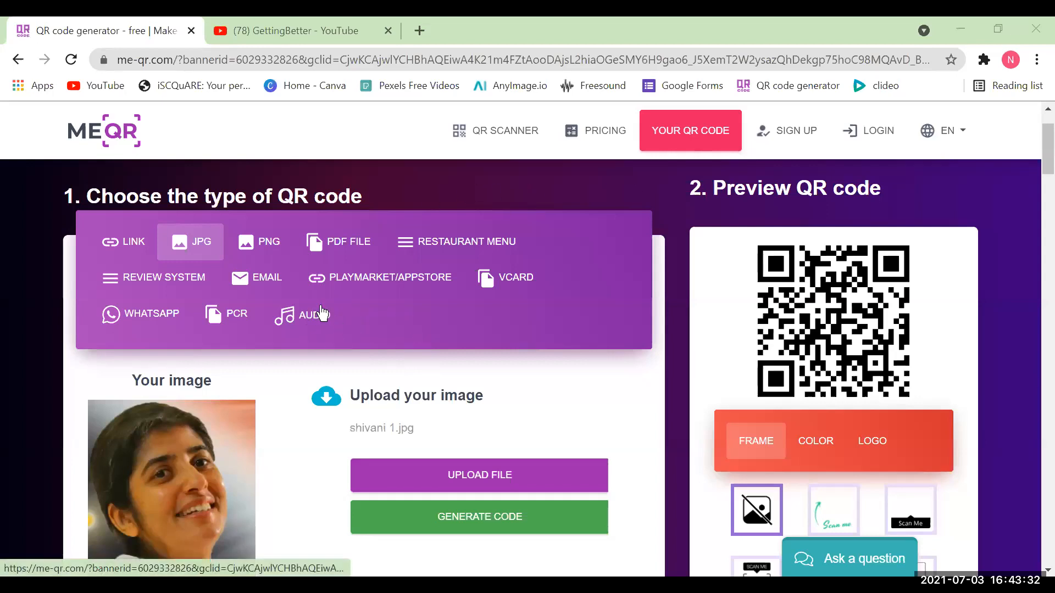
# Reload the generator, choose the audio type, upload Wolf Moon.mp3 and generate its QR code
pyautogui.click(71, 59)
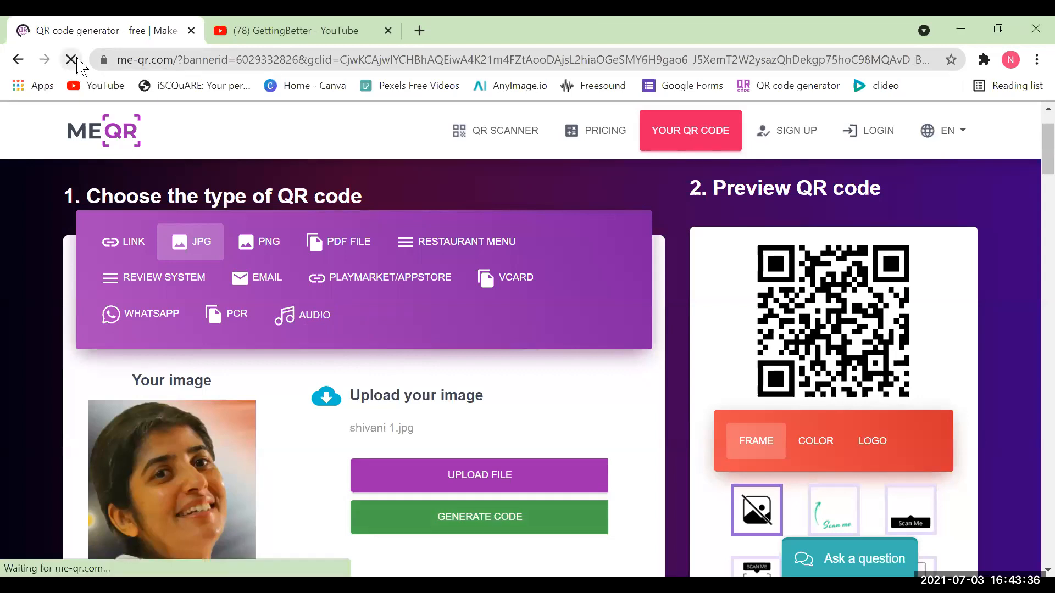
pyautogui.click(342, 325)
pyautogui.scroll(-1, 564, 426)
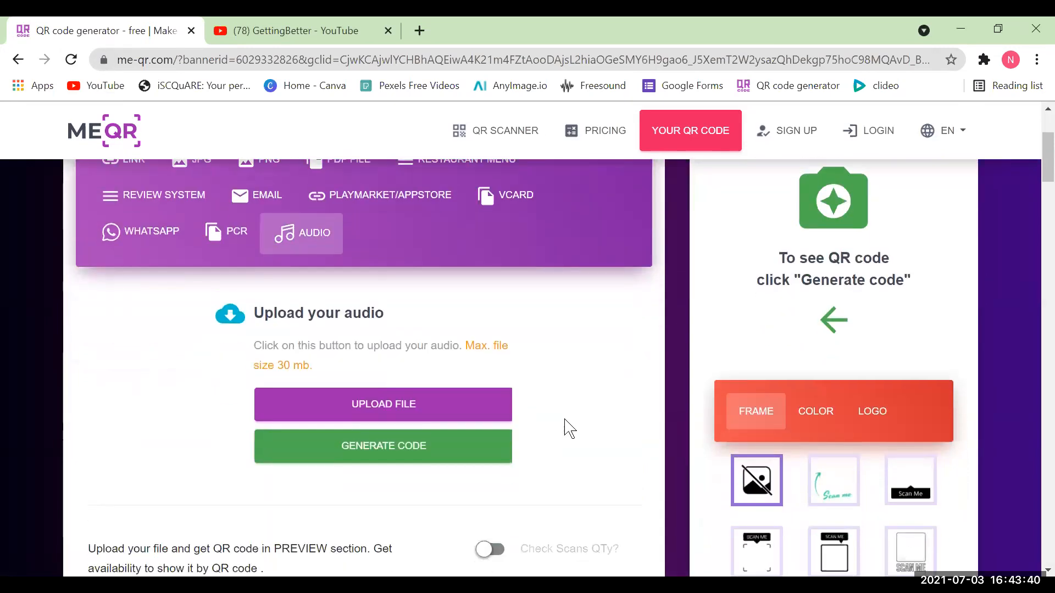
pyautogui.click(424, 410)
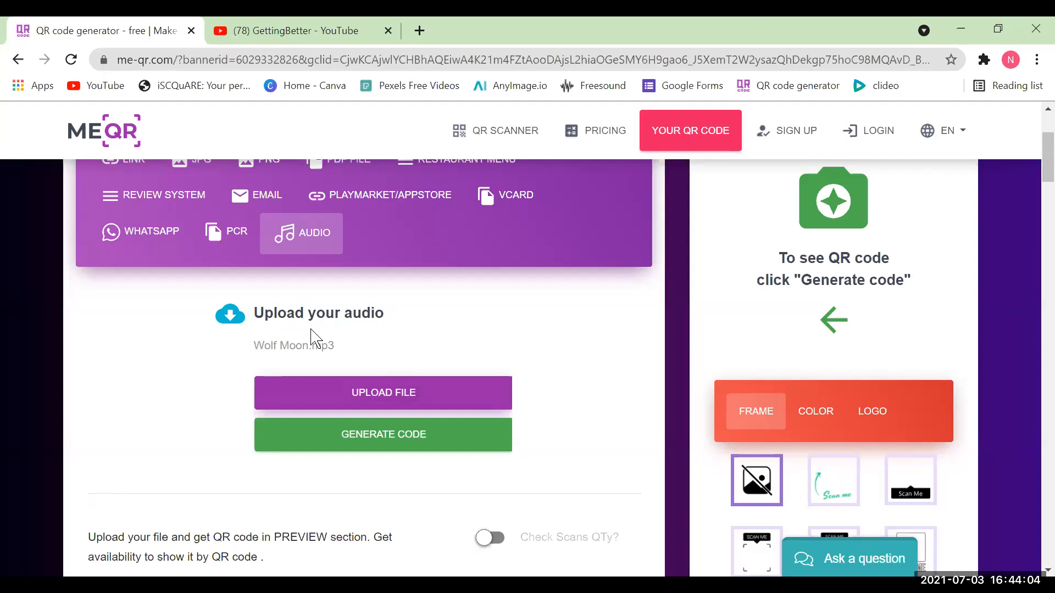
pyautogui.click(379, 446)
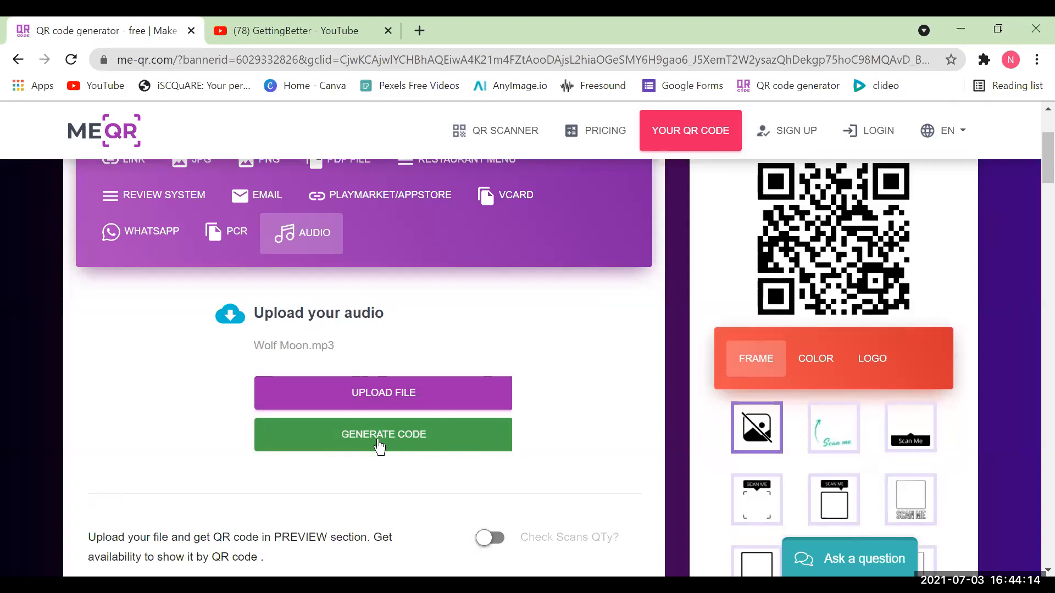
pyautogui.scroll(1, 500, 428)
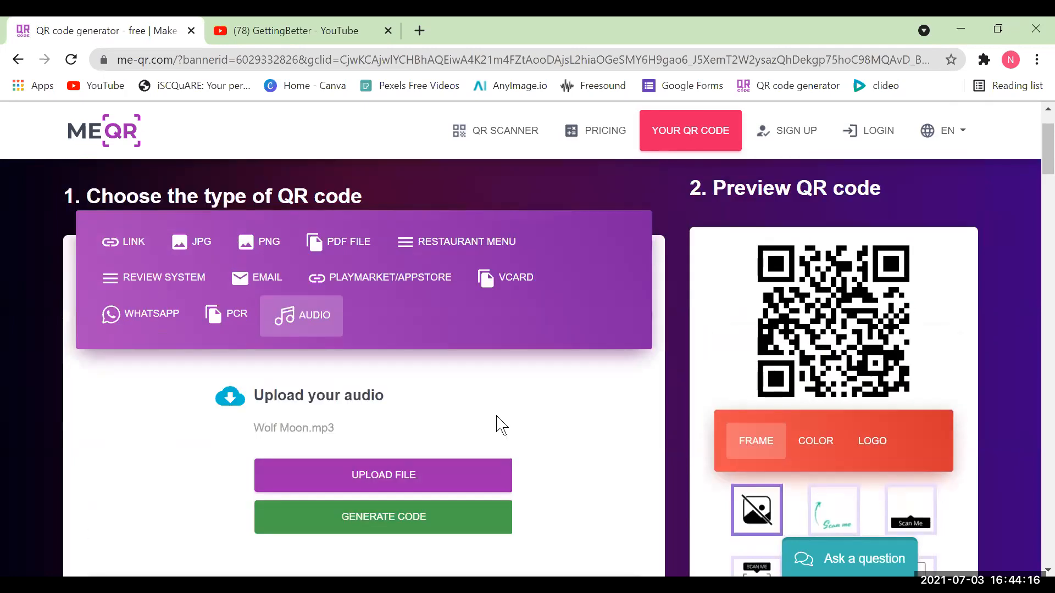
# Copy the generated audio QR code image to the clipboard
pyautogui.click(573, 93)
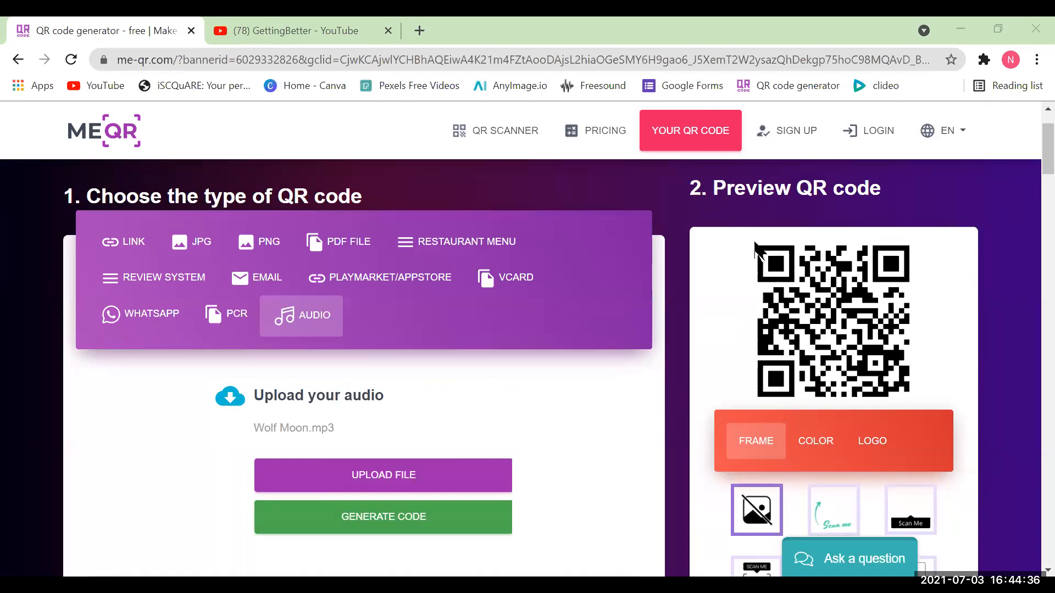
pyautogui.rightClick(852, 314)
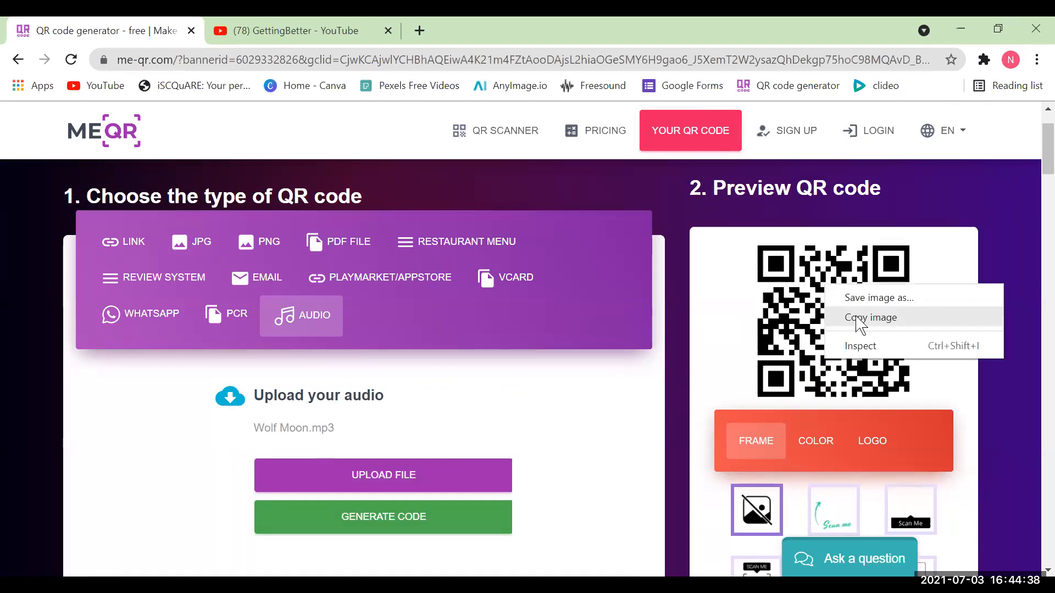
pyautogui.click(859, 315)
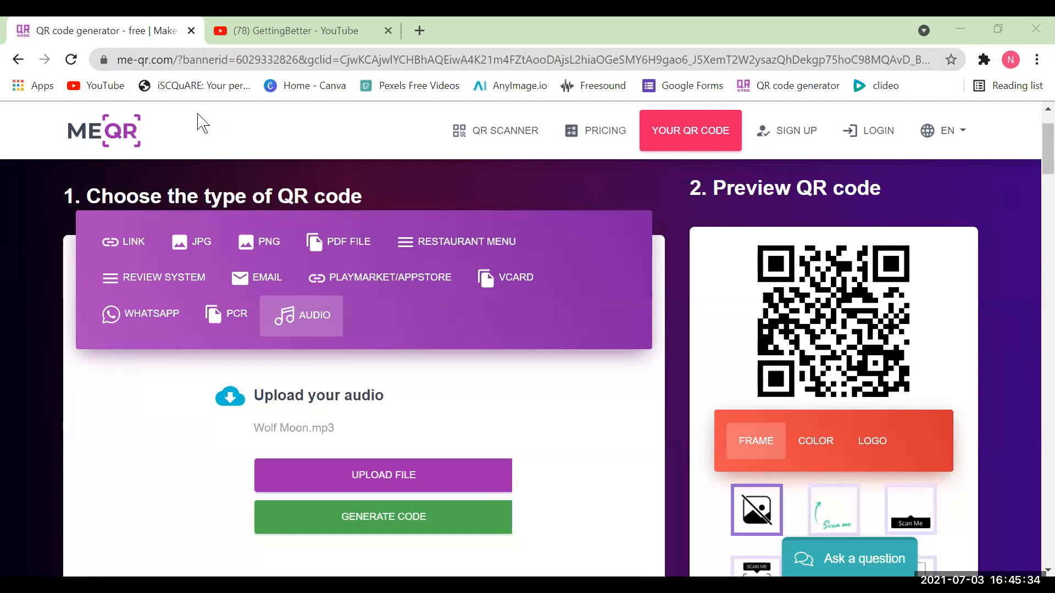
# Close the YouTube and QR code generator pages and open the Canva home page in a new tab
pyautogui.click(425, 29)
pyautogui.click(388, 30)
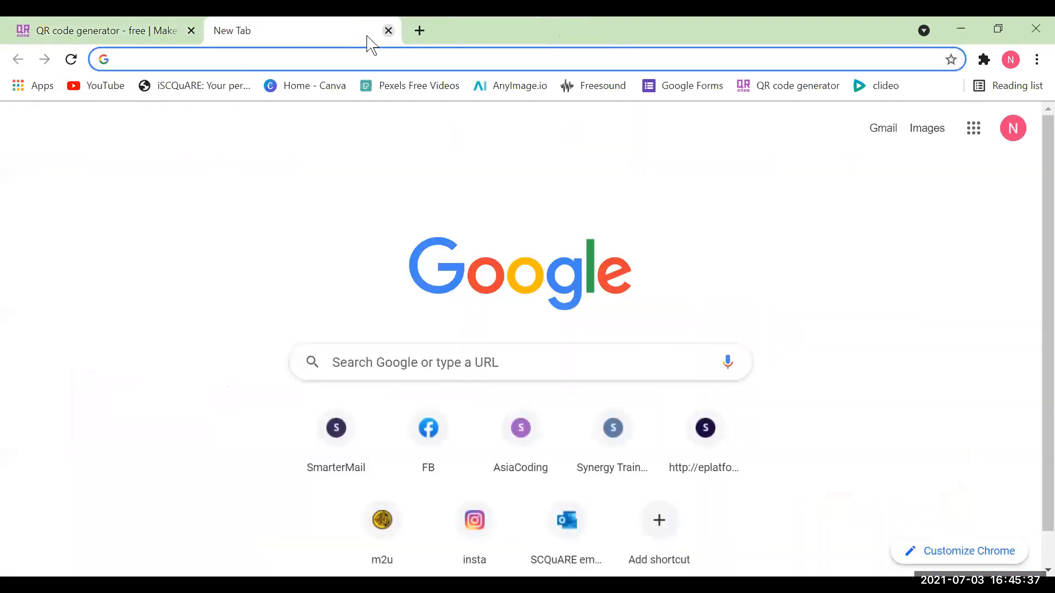
pyautogui.click(191, 31)
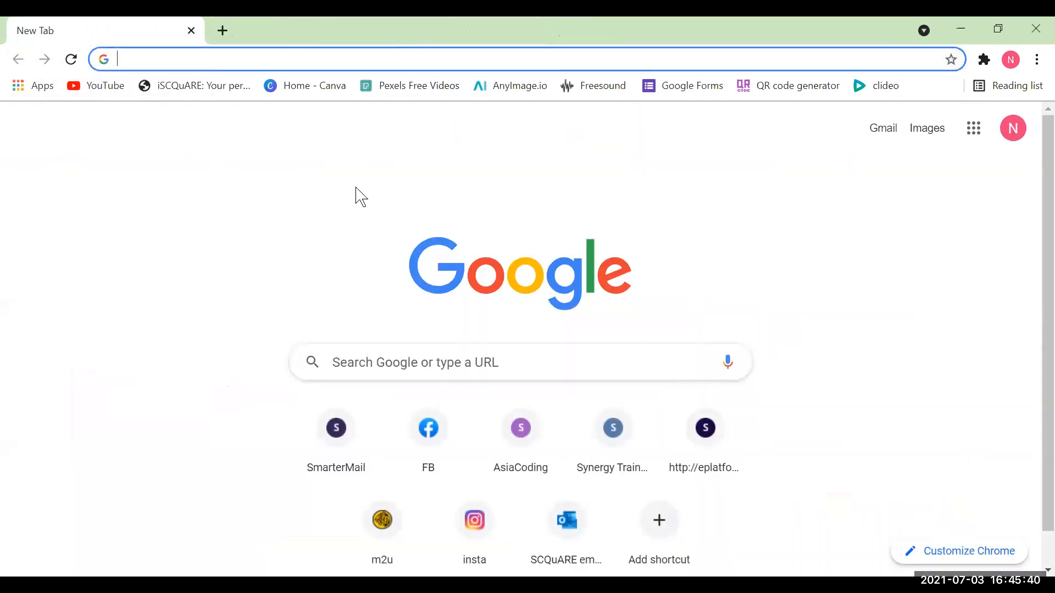
pyautogui.click(321, 90)
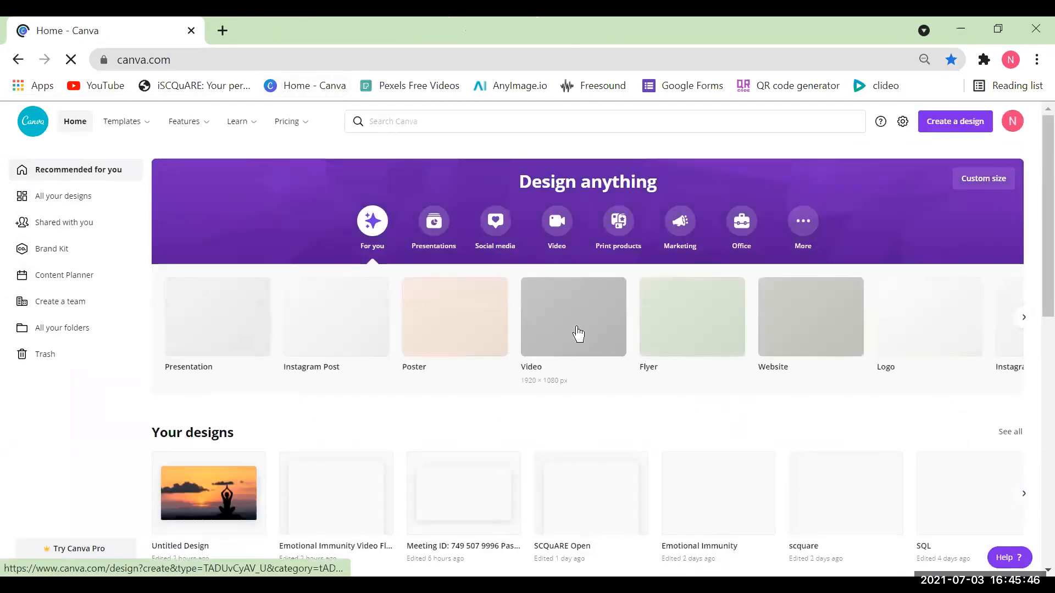
# Open the Emotional Immunity Video Flyer design from the recent designs
pyautogui.scroll(-3, 578, 332)
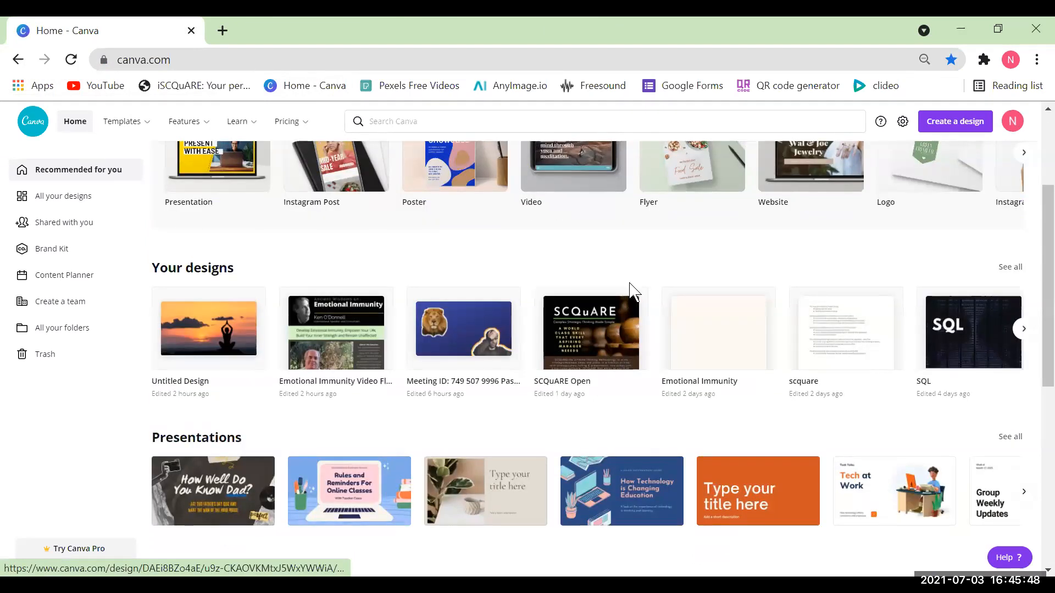
pyautogui.scroll(2, 637, 324)
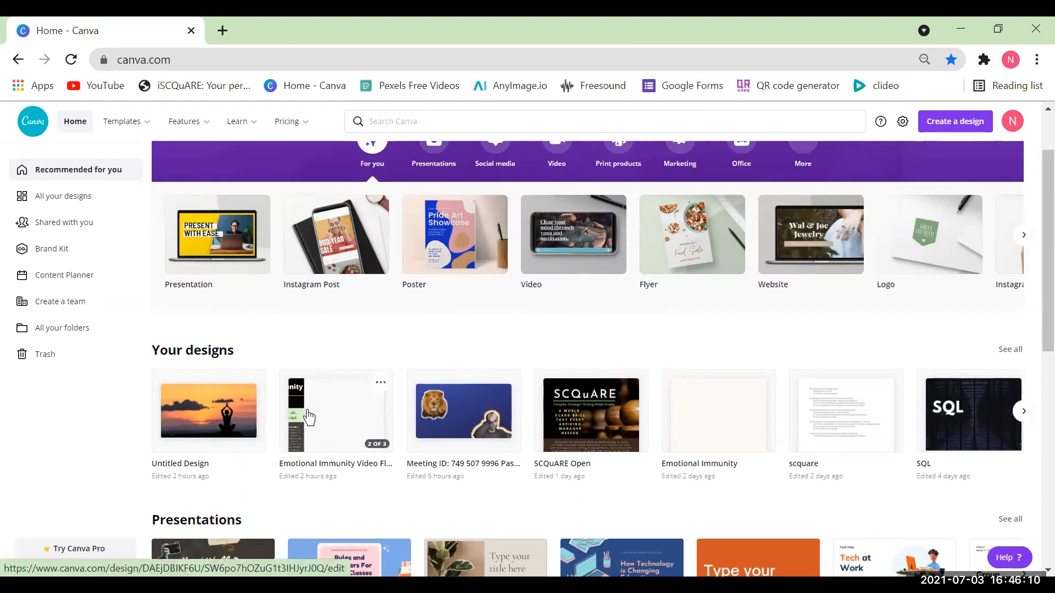
pyautogui.click(336, 439)
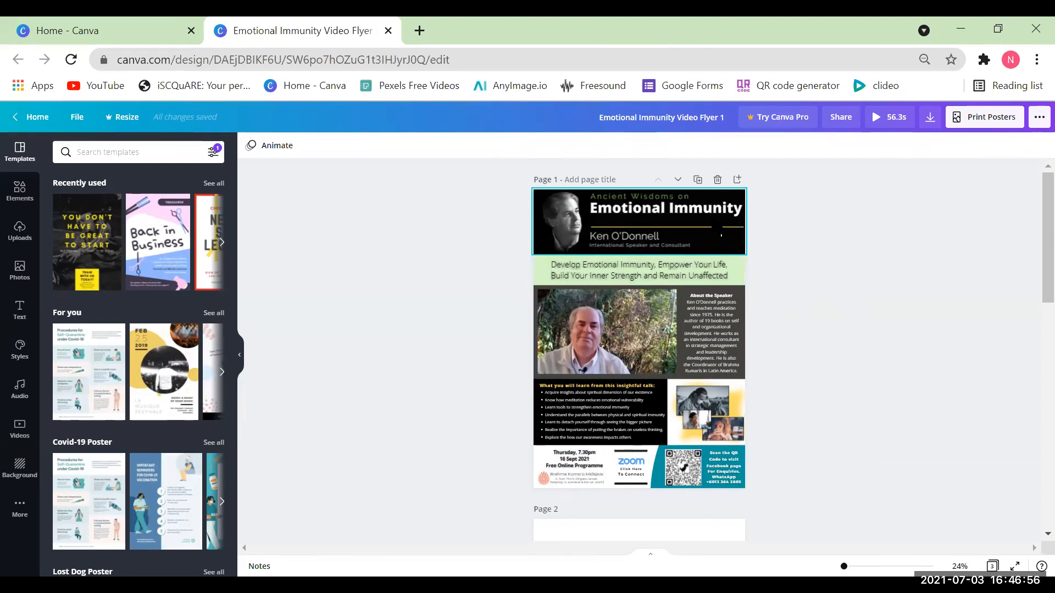
# Set the flyer's zoom to 50% and go to its blank page 2
pyautogui.scroll(-1, 711, 241)
pyautogui.scroll(-2, 711, 242)
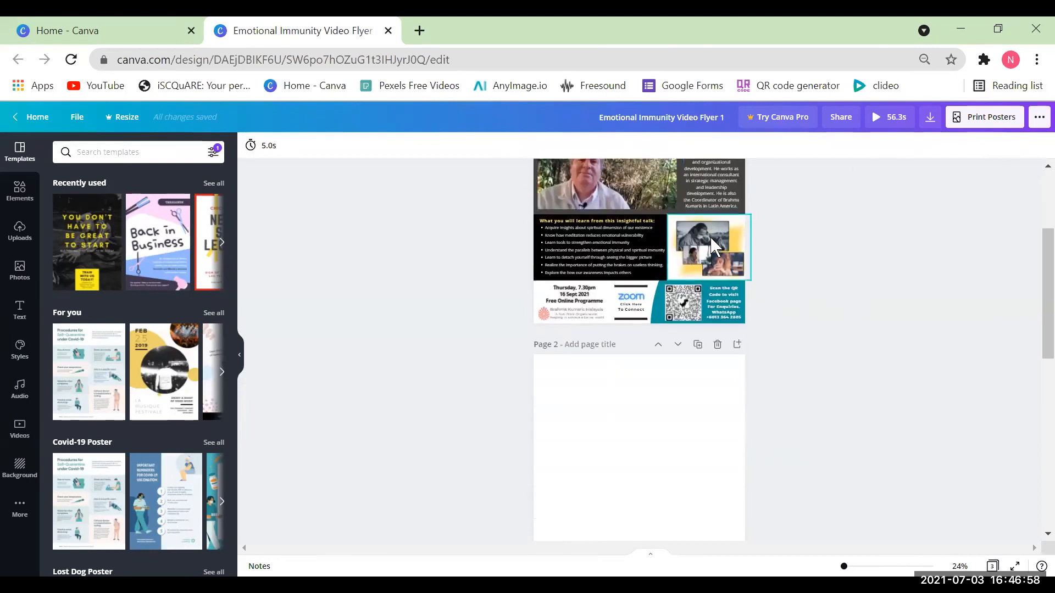
pyautogui.scroll(-2, 712, 245)
pyautogui.click(711, 399)
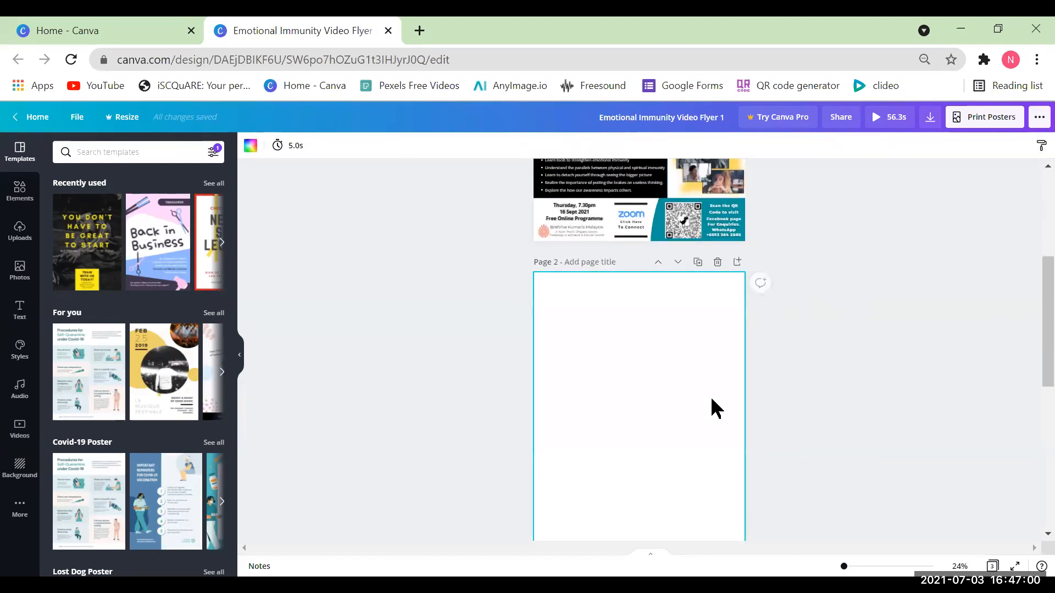
pyautogui.click(961, 567)
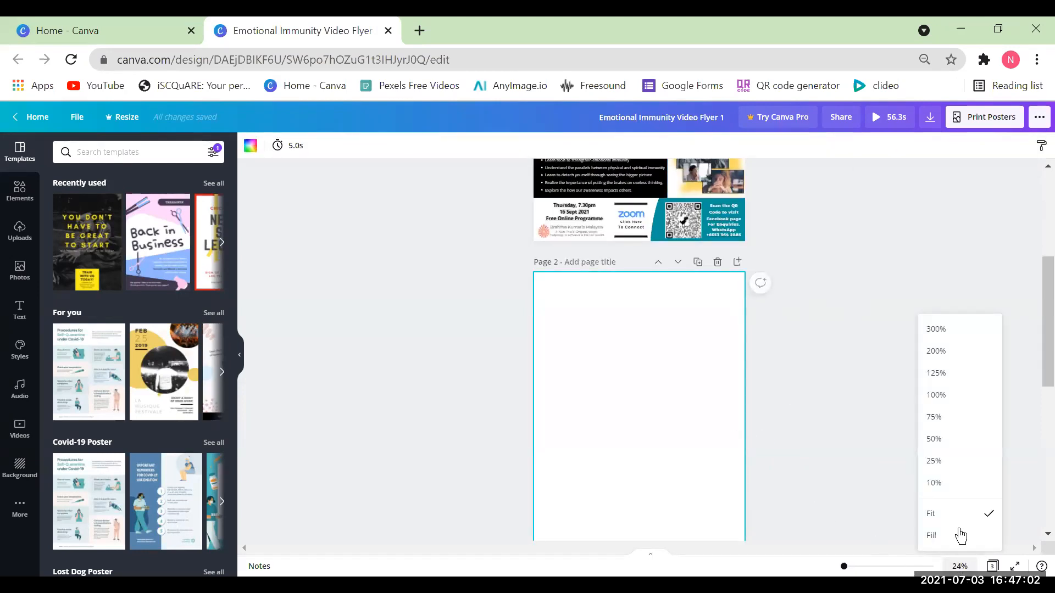
pyautogui.click(945, 442)
pyautogui.click(951, 373)
pyautogui.scroll(1, 610, 305)
pyautogui.scroll(10, 607, 300)
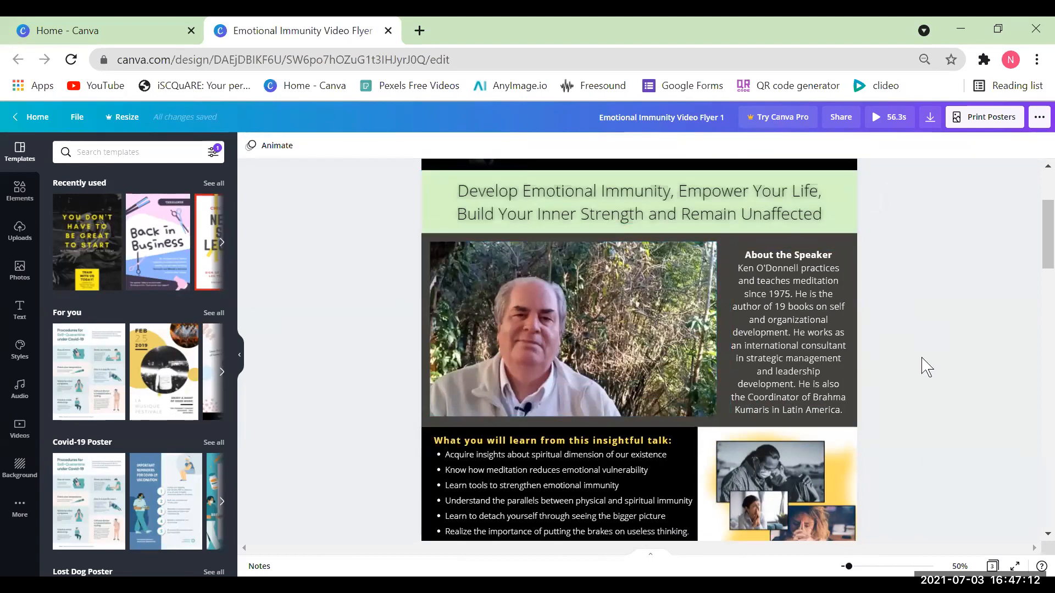
pyautogui.scroll(-8, 925, 365)
pyautogui.scroll(-2, 926, 365)
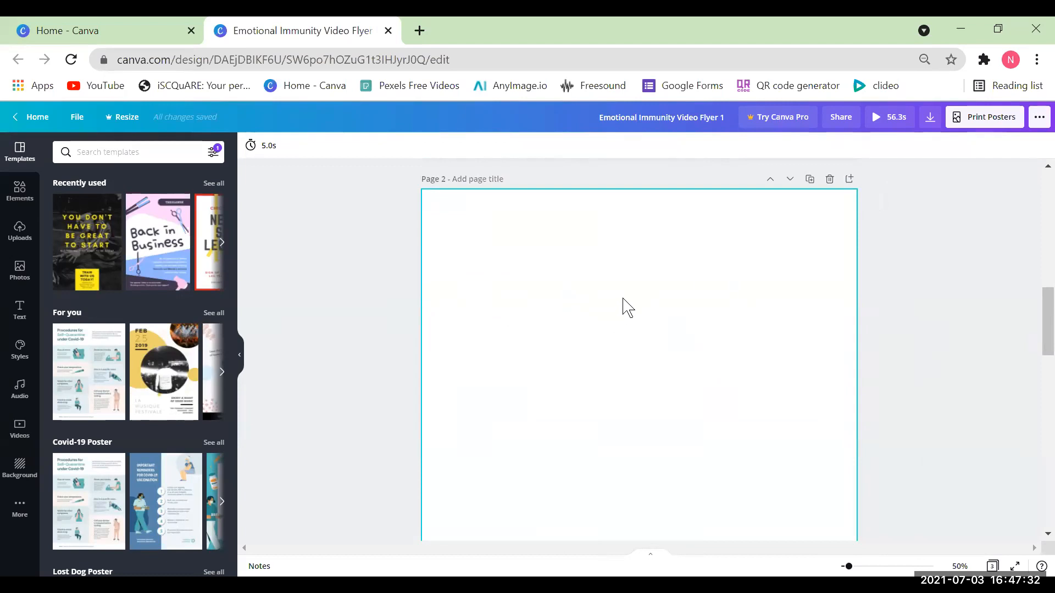
# Add a horizontal line near the top of page 2 and set its line weight to 1
pyautogui.press('l')
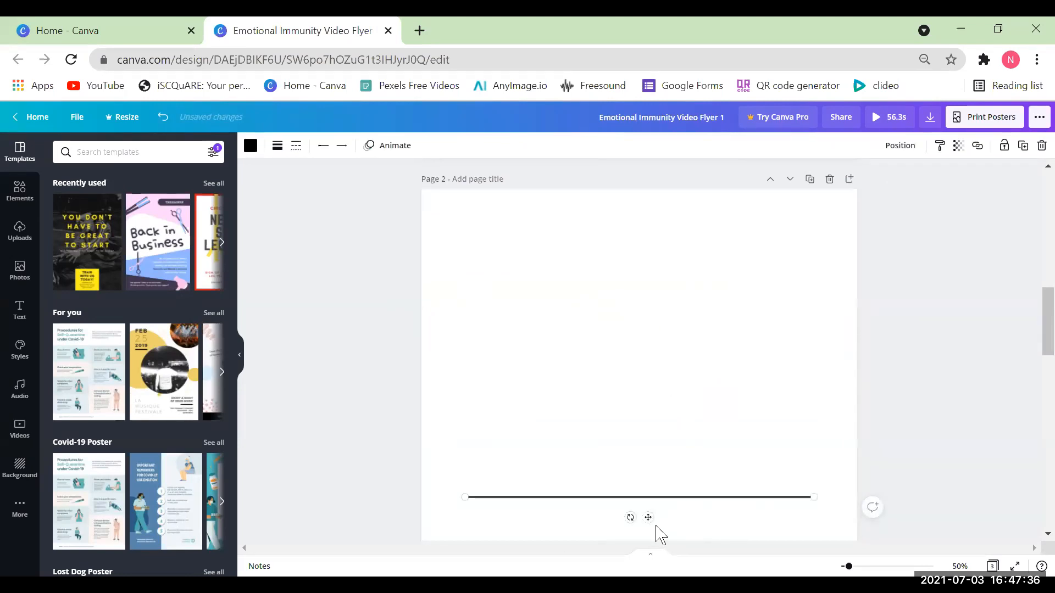
pyautogui.moveTo(649, 516); pyautogui.dragTo(648, 293)
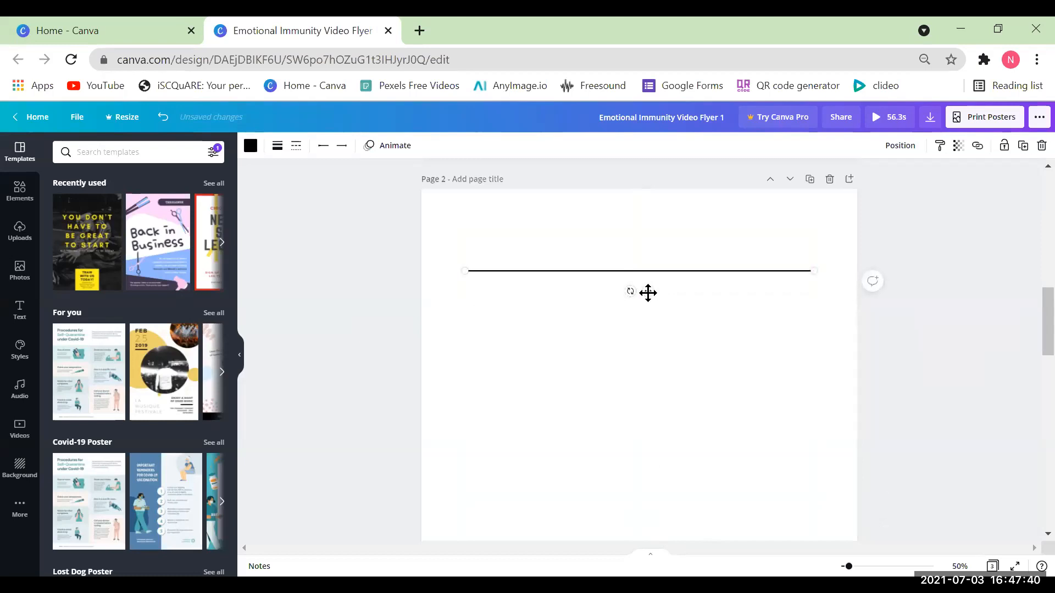
pyautogui.click(278, 149)
pyautogui.moveTo(340, 180)
pyautogui.mouseDown()
pyautogui.moveTo(392, 182)
pyautogui.moveTo(339, 187)
pyautogui.mouseUp()
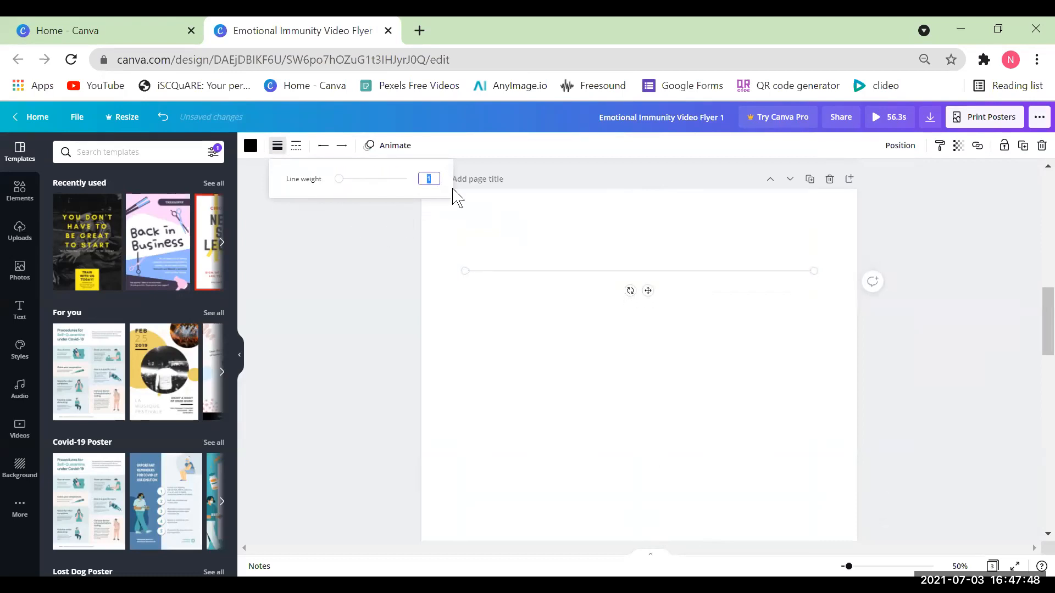
pyautogui.click(624, 225)
pyautogui.click(632, 275)
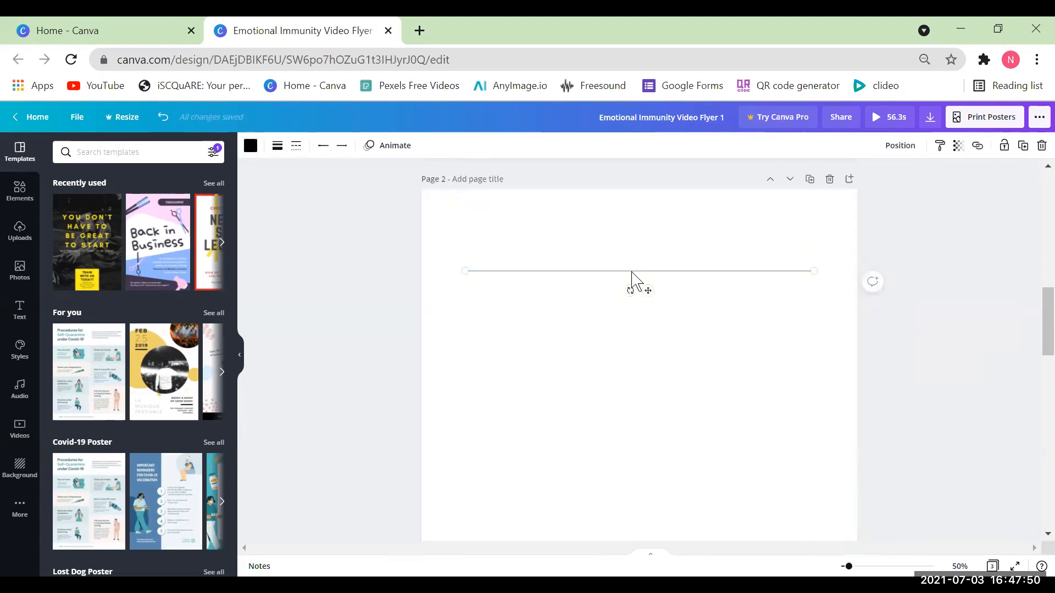
# Give the line a solid arrowhead at its right end and set the line weight to 16
pyautogui.click(342, 146)
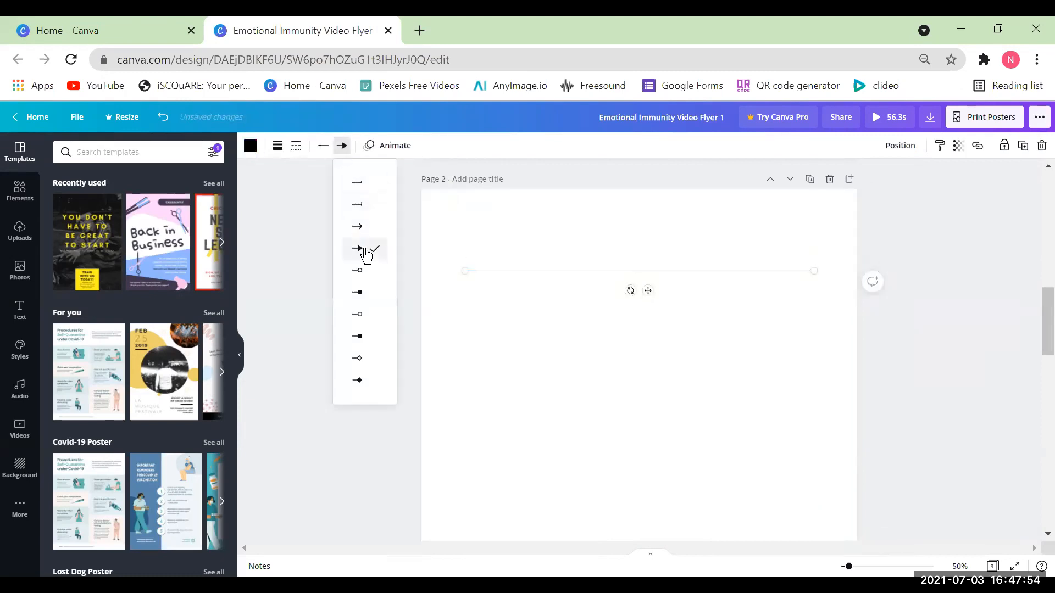
pyautogui.click(278, 152)
pyautogui.moveTo(340, 180); pyautogui.dragTo(350, 183)
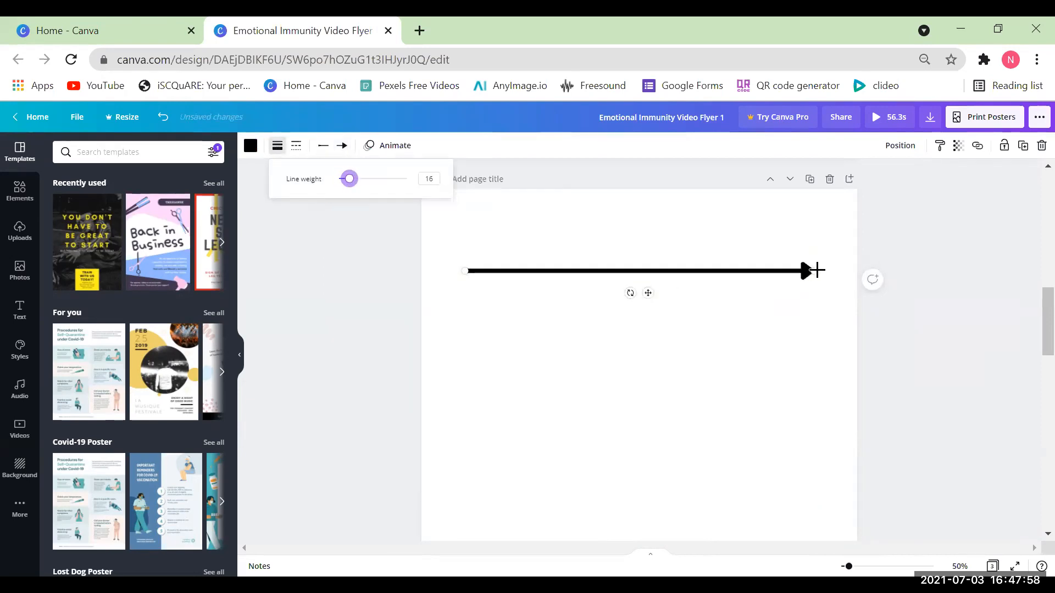
# Shorten the arrow and angle it diagonally so that it points up to the right
pyautogui.moveTo(813, 270); pyautogui.dragTo(544, 273)
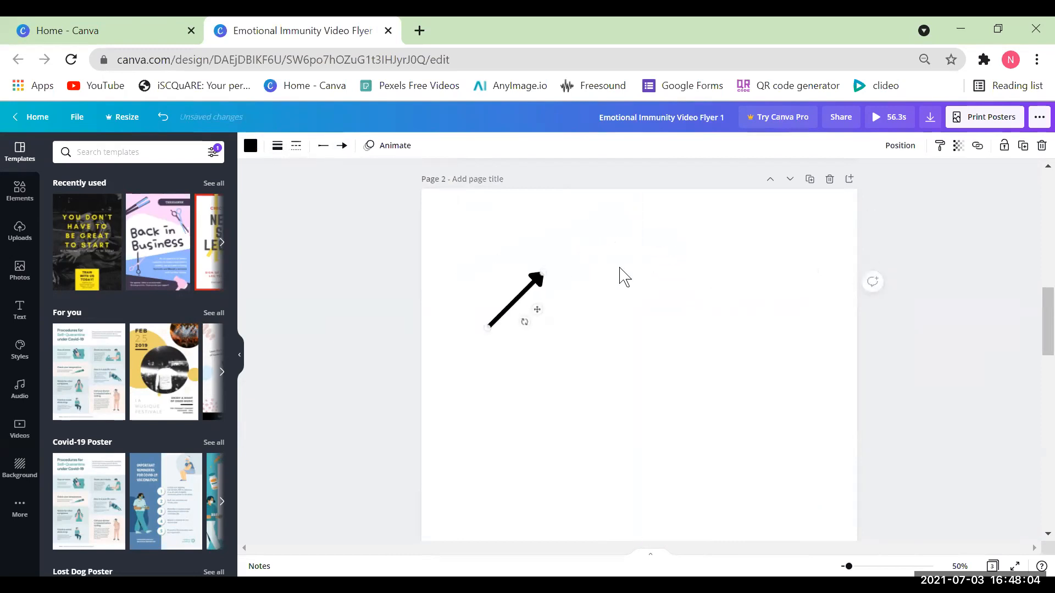
pyautogui.click(622, 275)
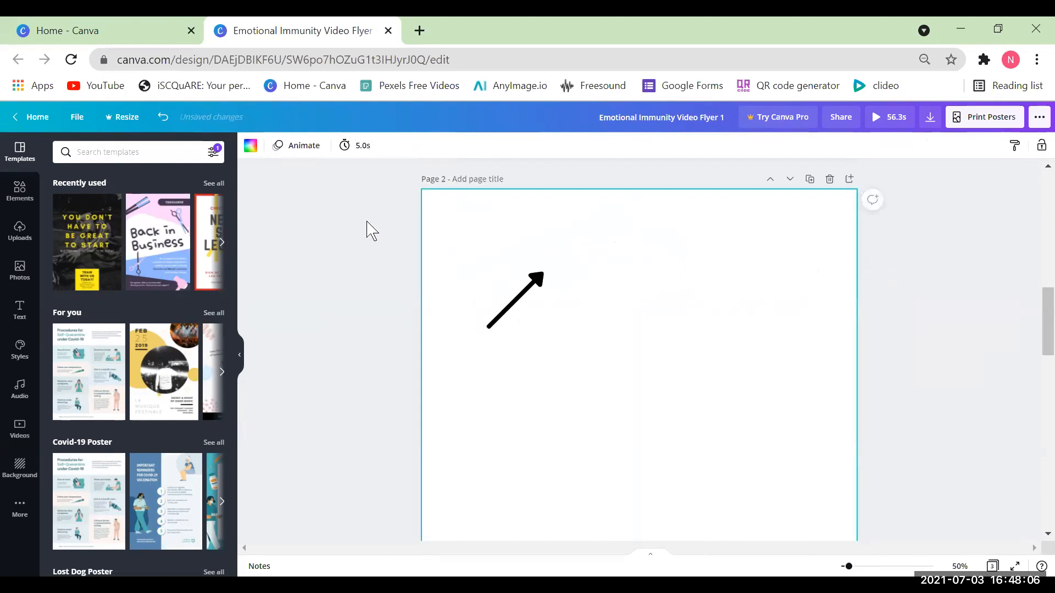
pyautogui.click(535, 292)
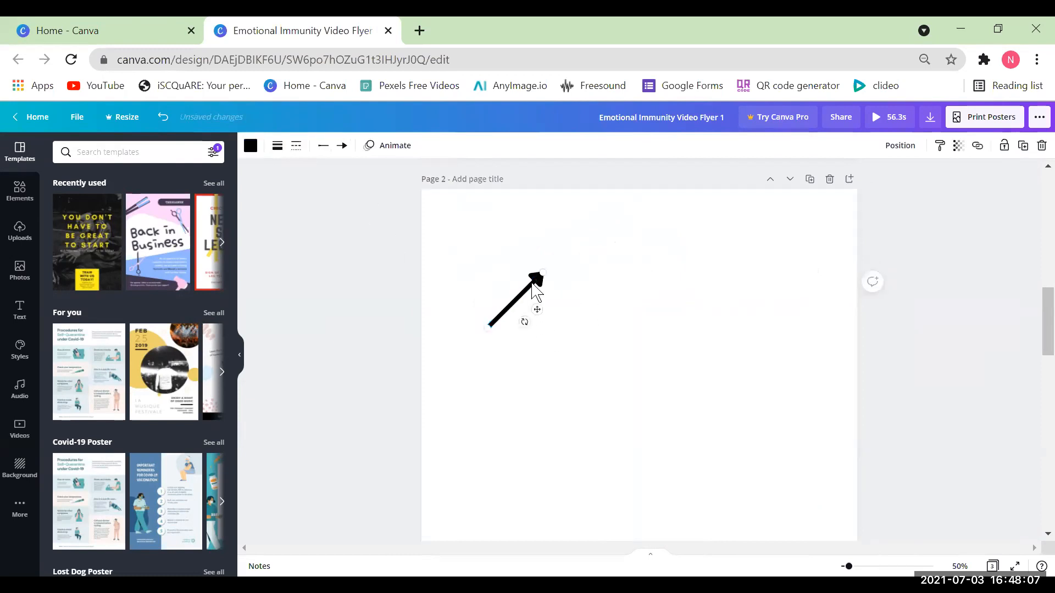
pyautogui.click(659, 291)
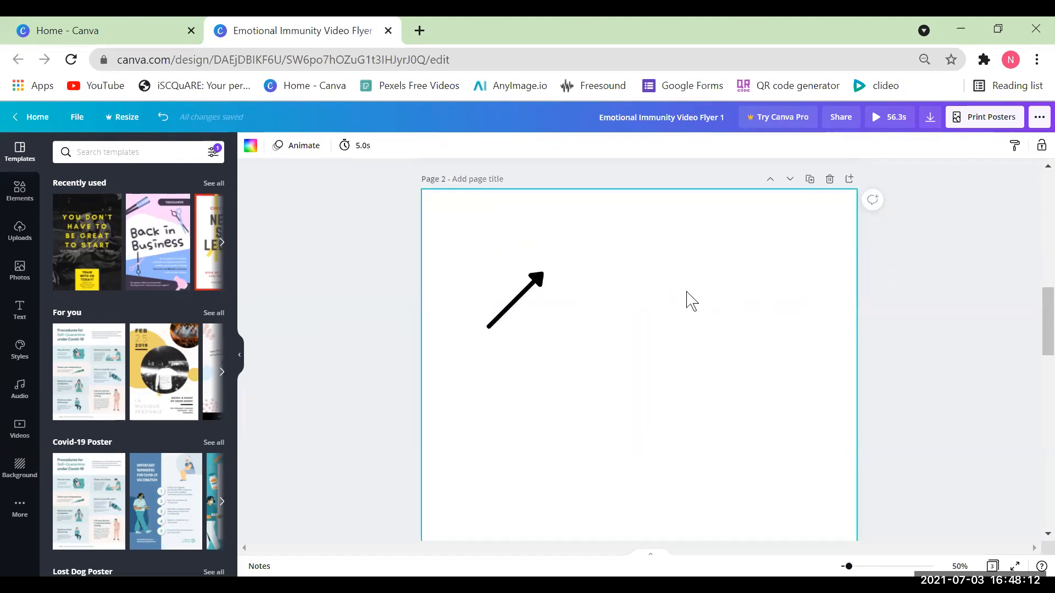
# Add a second line to page 2 and place it horizontally just below the diagonal arrow
pyautogui.press('l')
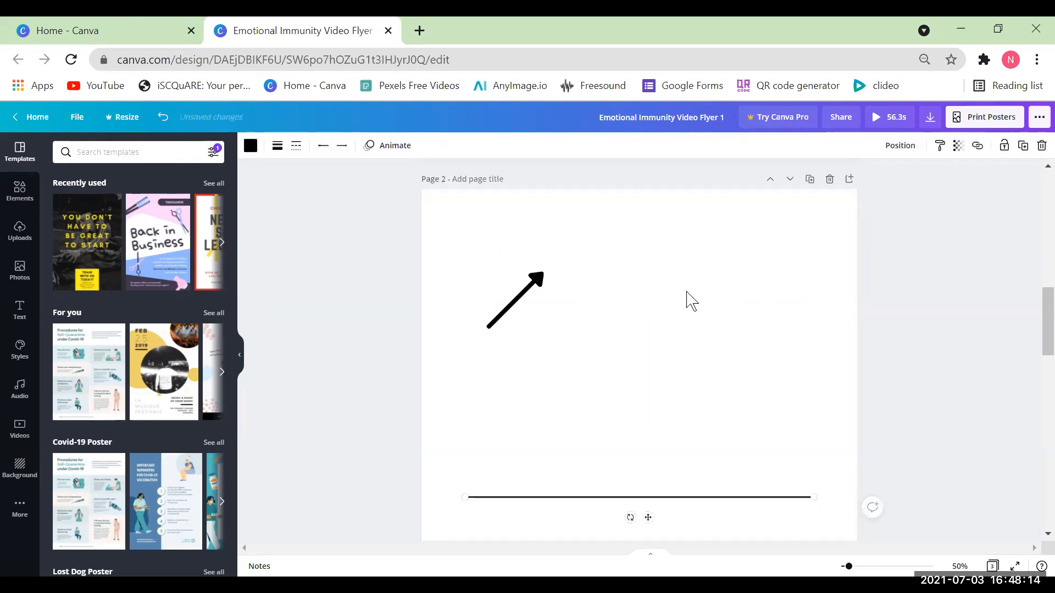
pyautogui.moveTo(644, 519); pyautogui.dragTo(662, 365)
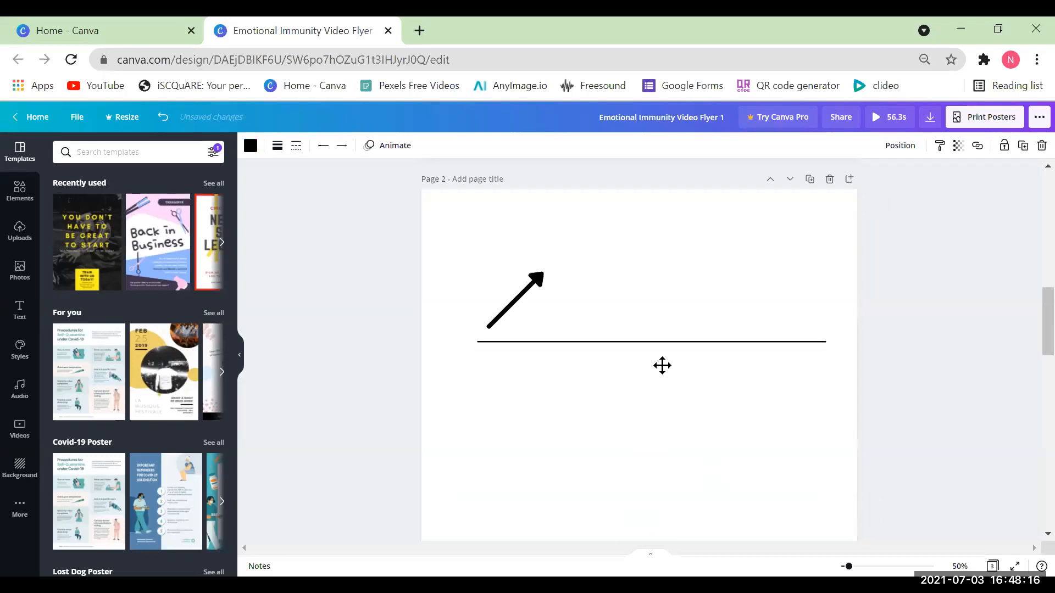
pyautogui.click(675, 395)
# Select the arrow and the horizontal line together and delete both from page 2
pyautogui.click(528, 296)
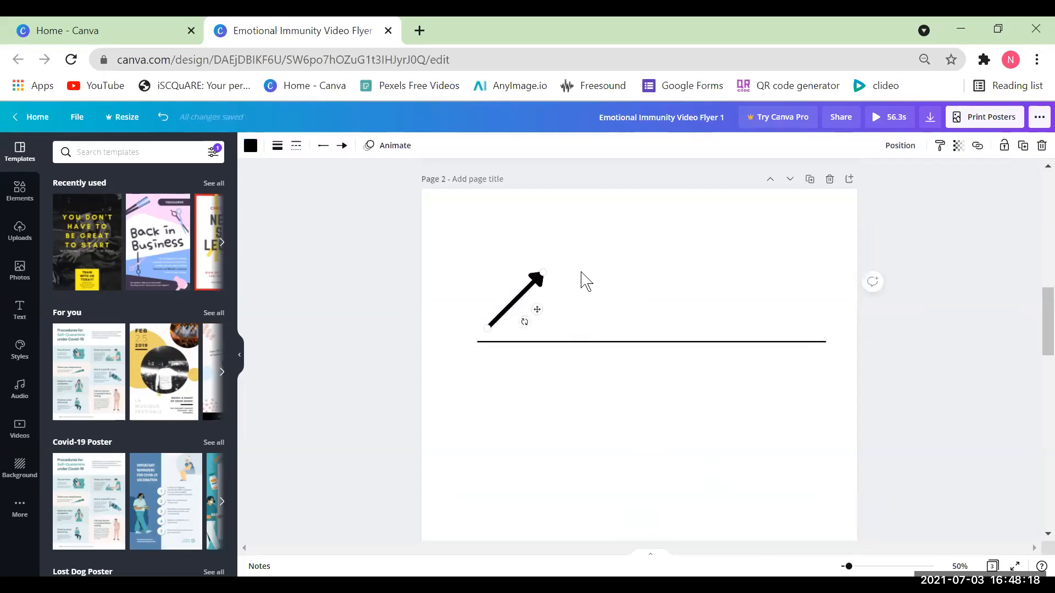
pyautogui.moveTo(372, 243); pyautogui.dragTo(886, 409)
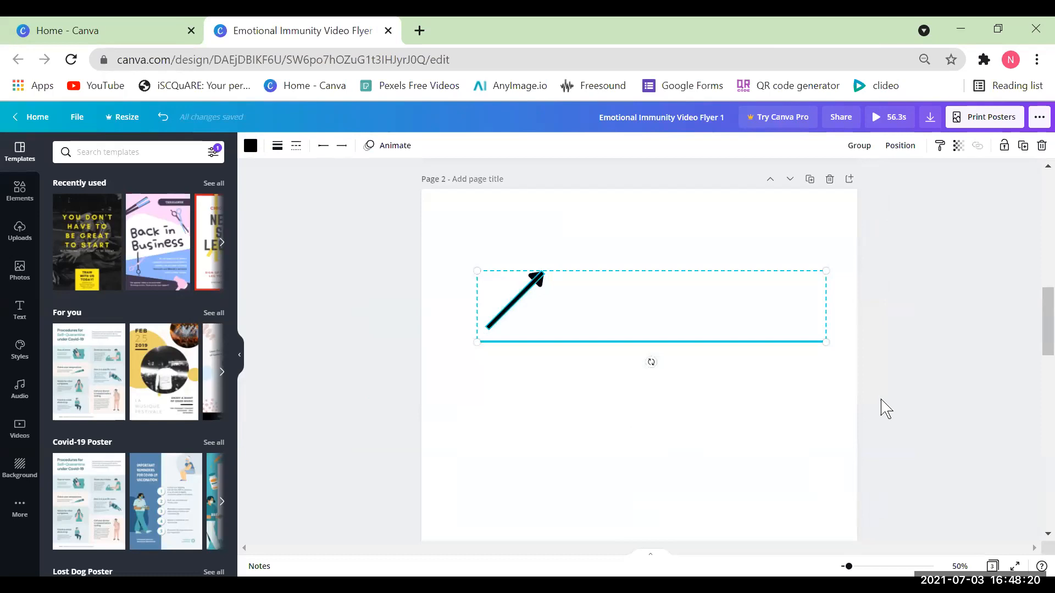
pyautogui.press('Delete')
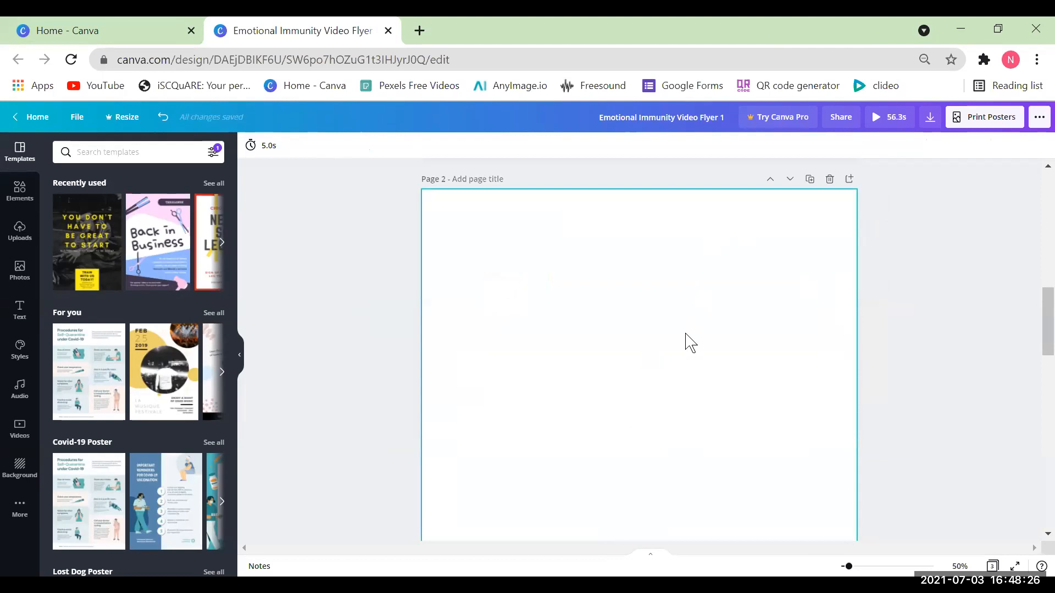
# Add a pink rectangle to page 2, flatten it into a thin horizontal strip and place it lower on the page
pyautogui.press('r')
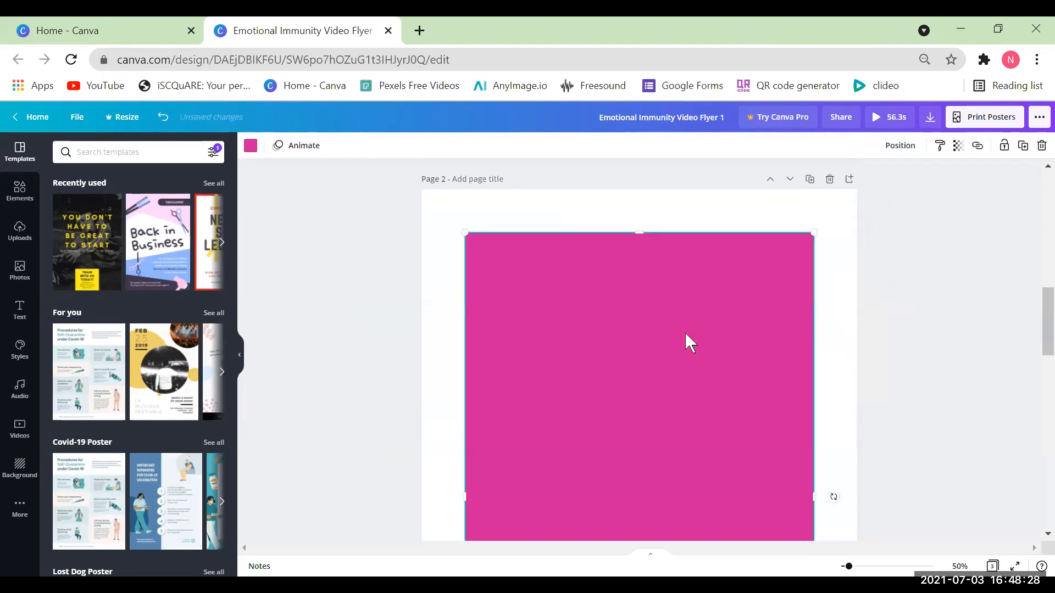
pyautogui.moveTo(635, 229); pyautogui.dragTo(637, 423)
pyautogui.moveTo(624, 478); pyautogui.dragTo(635, 239)
pyautogui.moveTo(650, 188); pyautogui.dragTo(654, 531)
pyautogui.click(665, 441)
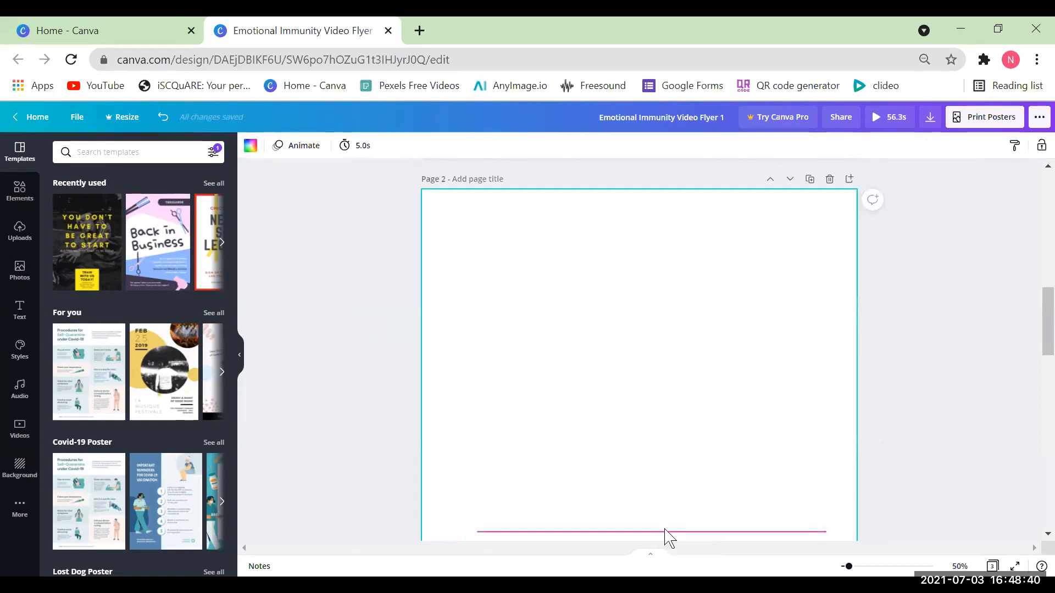
# Reshape the thin pink strip into a small rectangle near the page's left edge
pyautogui.click(701, 531)
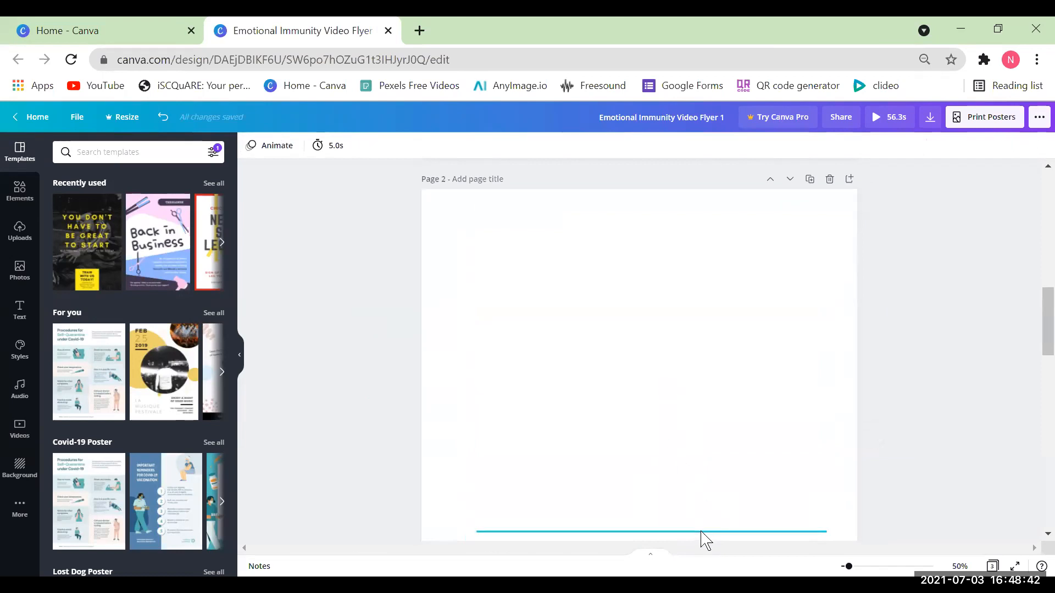
pyautogui.moveTo(700, 531); pyautogui.dragTo(707, 408)
pyautogui.scroll(-3, 791, 487)
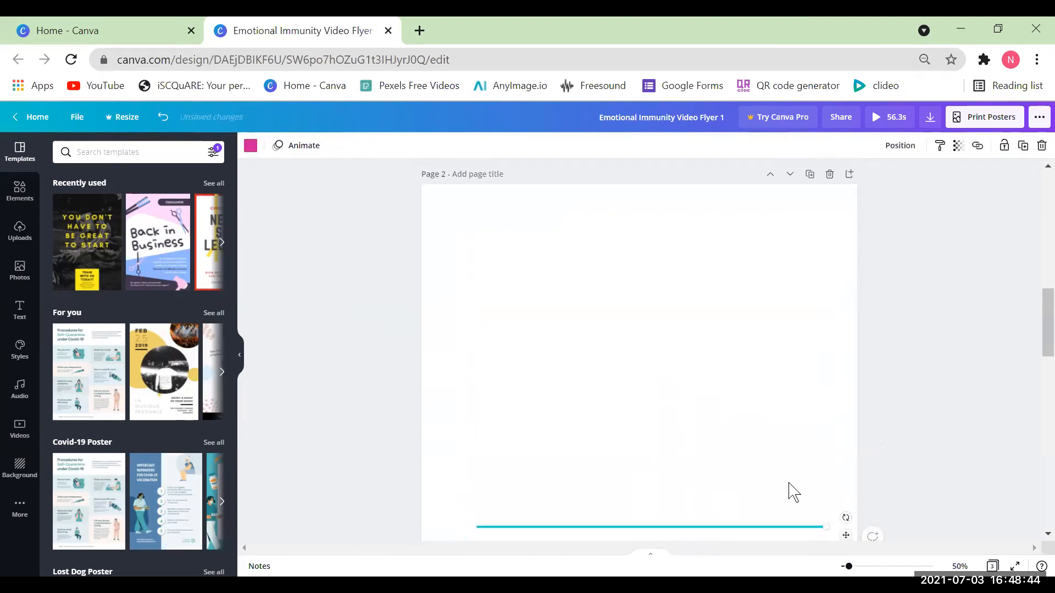
pyautogui.moveTo(846, 374); pyautogui.dragTo(825, 323)
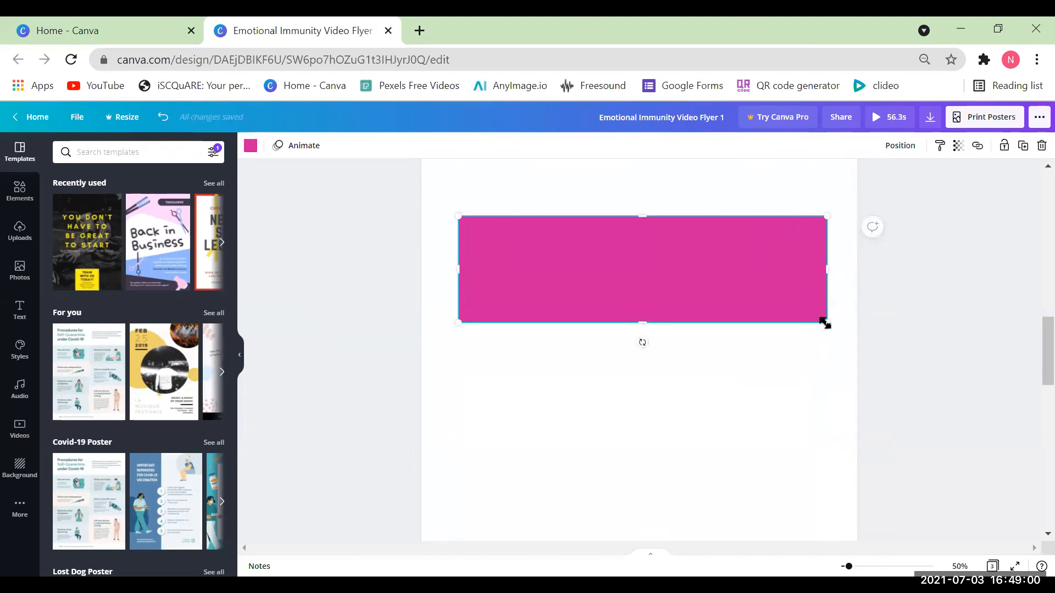
pyautogui.moveTo(827, 321); pyautogui.dragTo(646, 316)
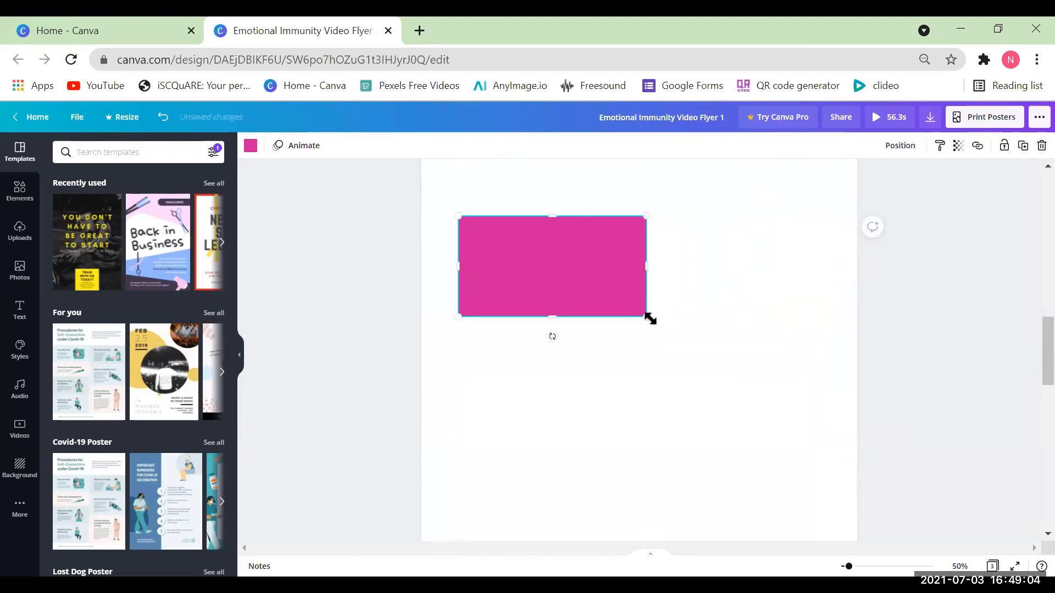
pyautogui.moveTo(673, 334); pyautogui.dragTo(605, 304)
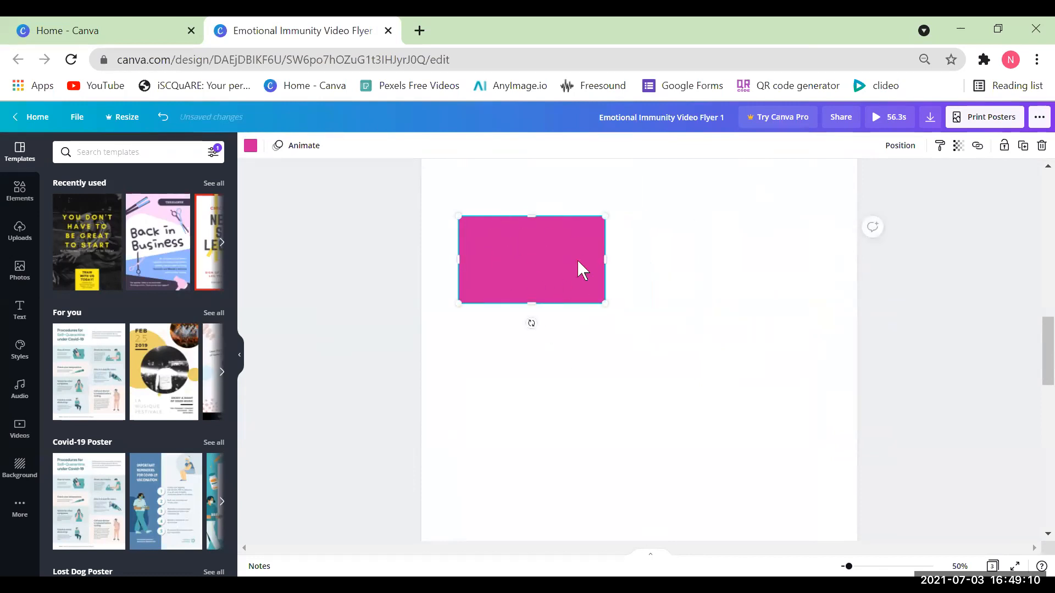
# Delete the pink rectangle from page 2
pyautogui.click(754, 262)
pyautogui.scroll(3, 750, 259)
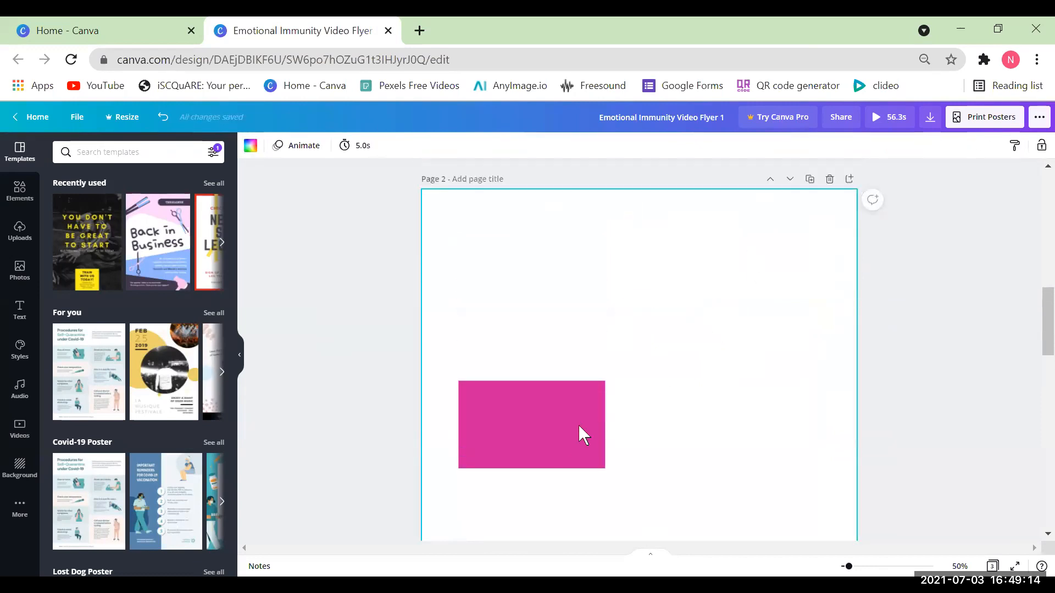
pyautogui.click(579, 426)
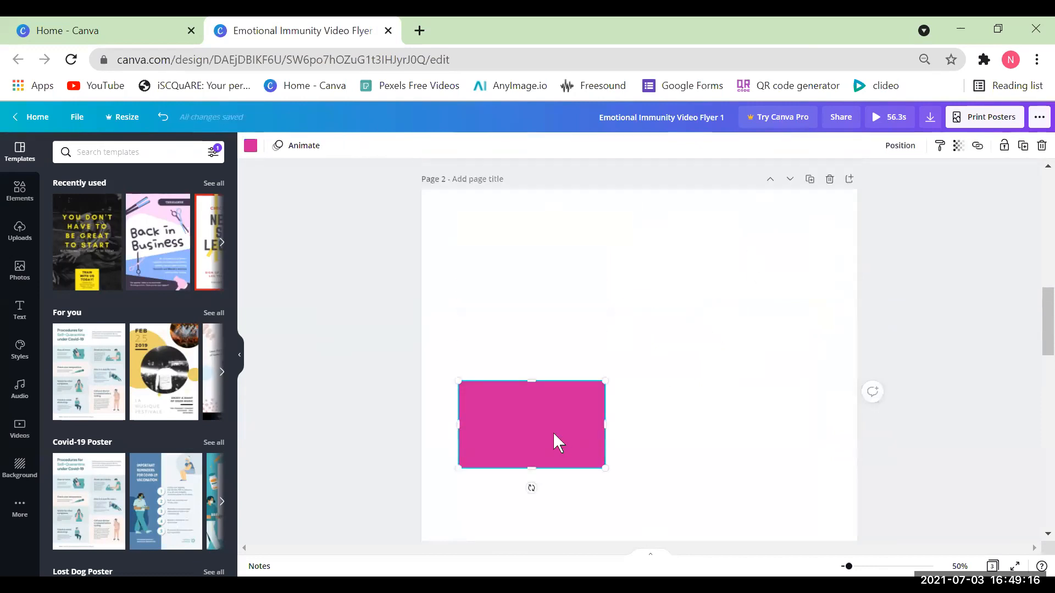
pyautogui.press('Delete')
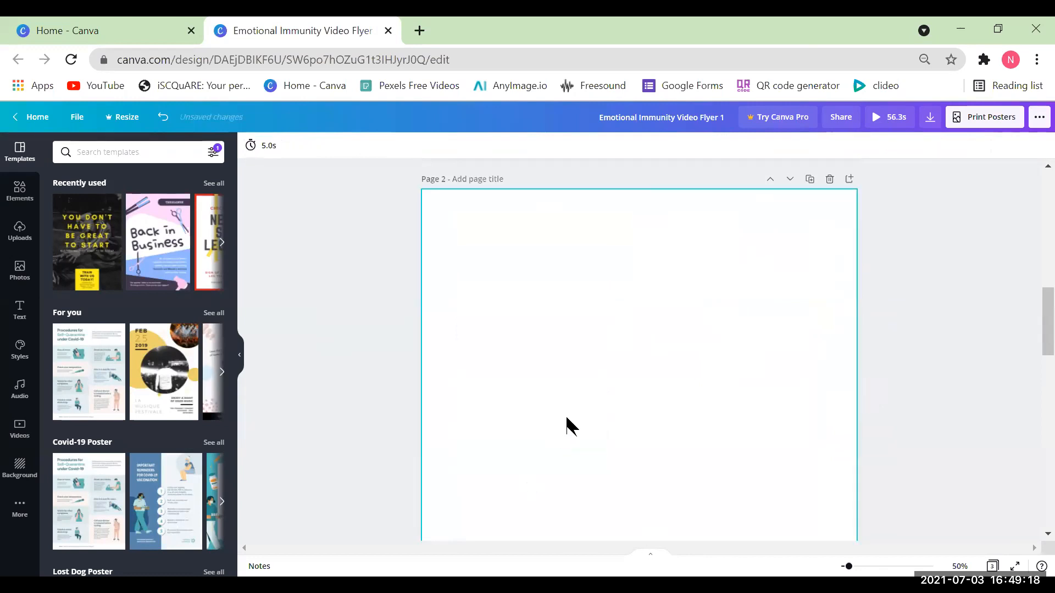
# Set the flyer's zoom to 25%
pyautogui.scroll(-1, 566, 421)
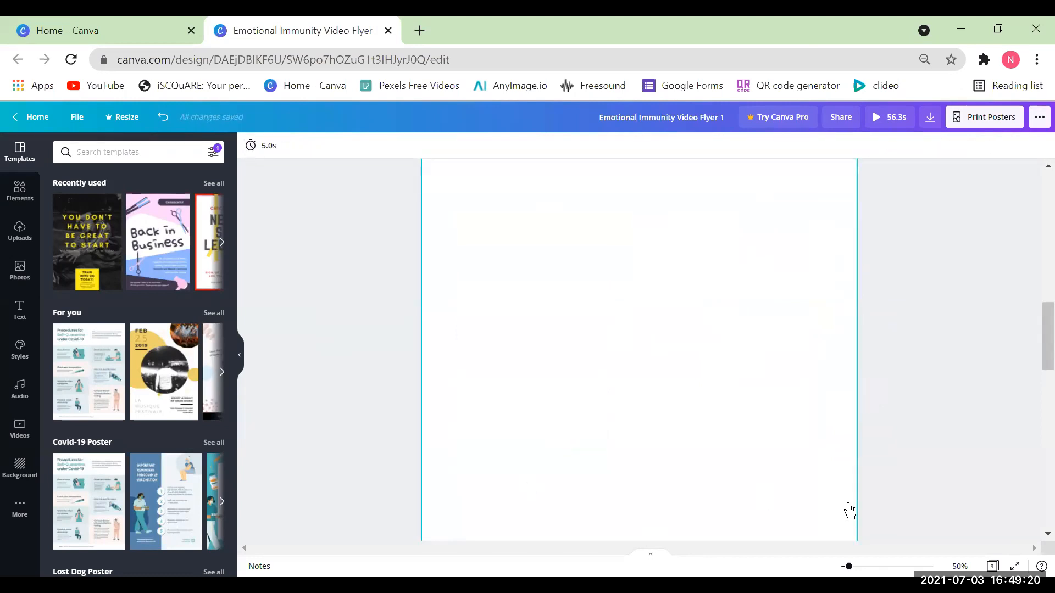
pyautogui.click(960, 566)
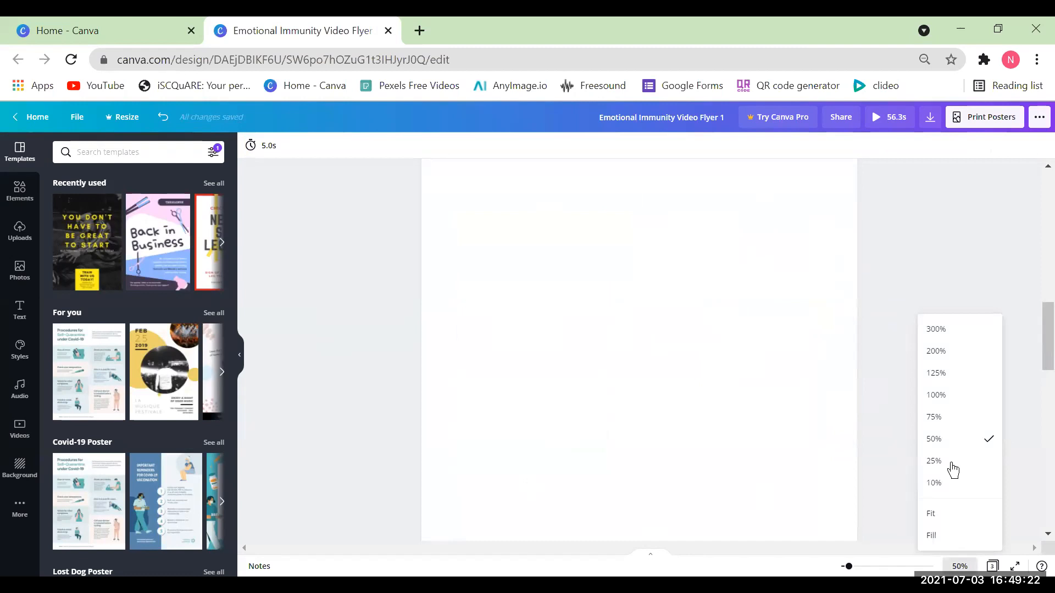
pyautogui.click(934, 461)
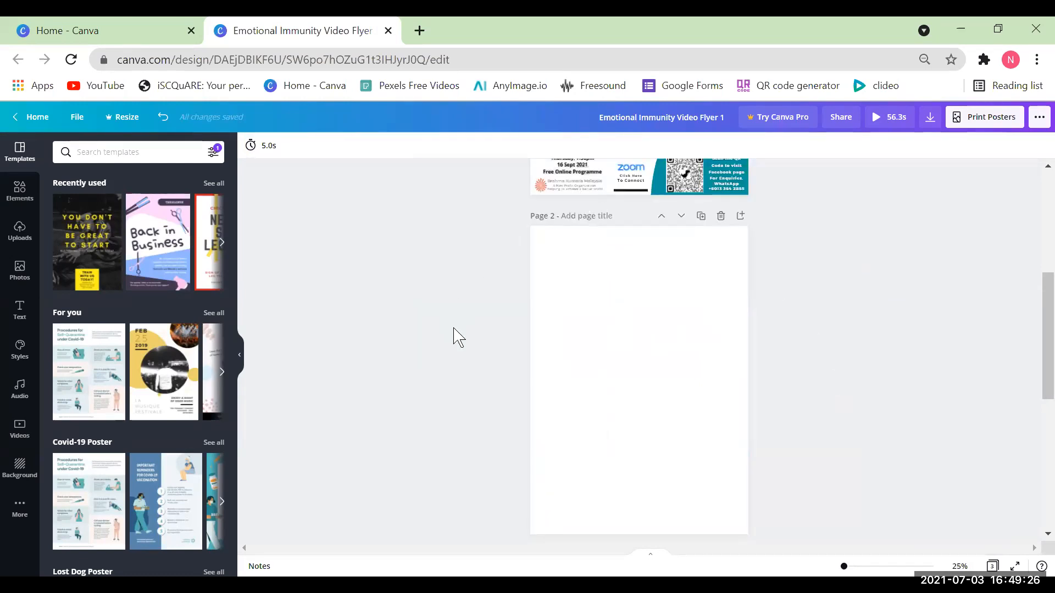
# Browse the available backgrounds and apply the turquoise diagonal-striped one to page 2
pyautogui.click(20, 470)
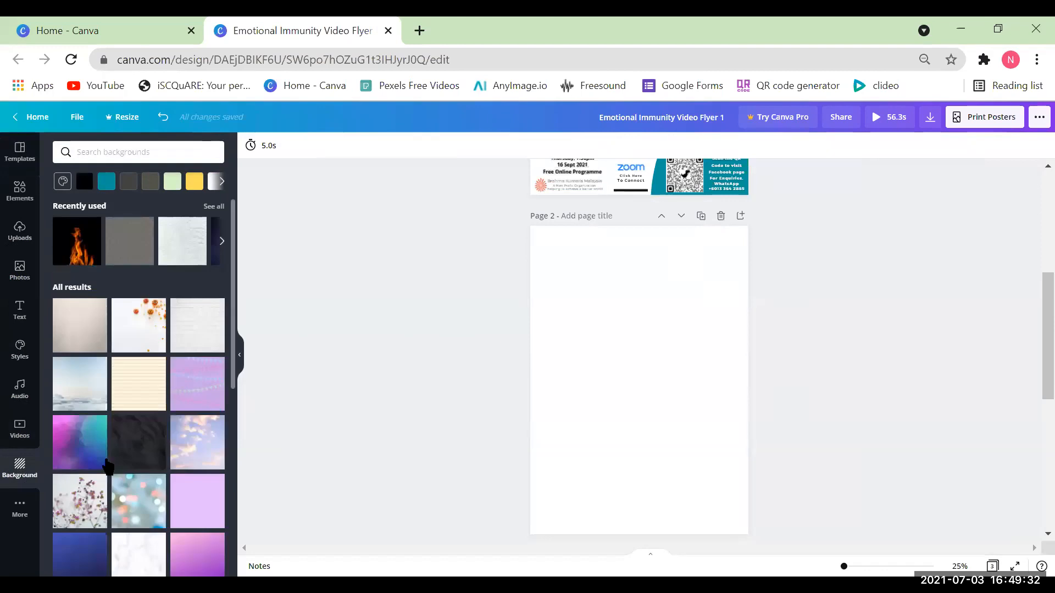
pyautogui.scroll(-7, 159, 423)
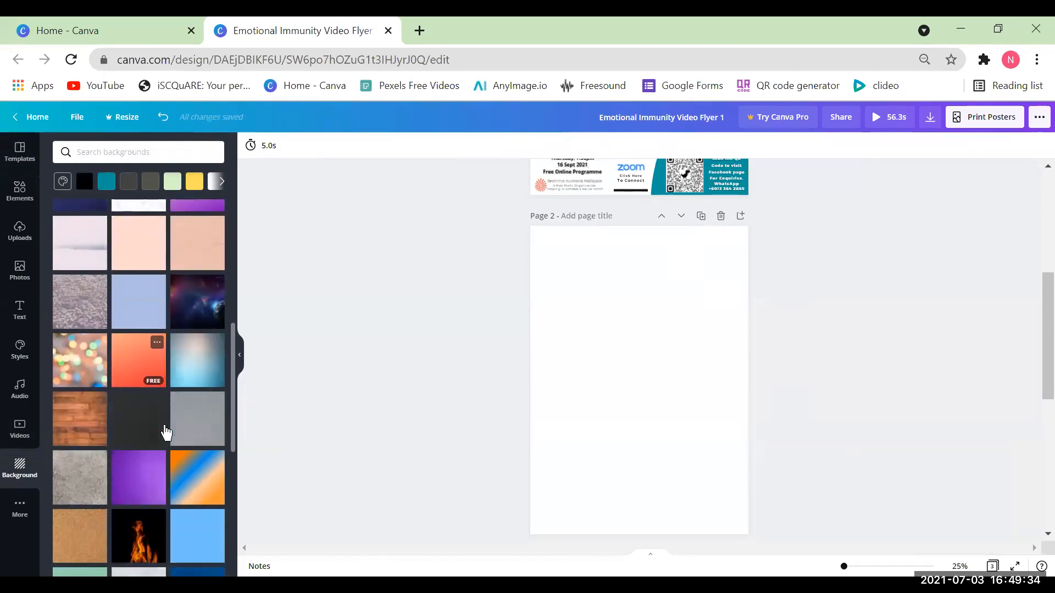
pyautogui.scroll(-5, 166, 433)
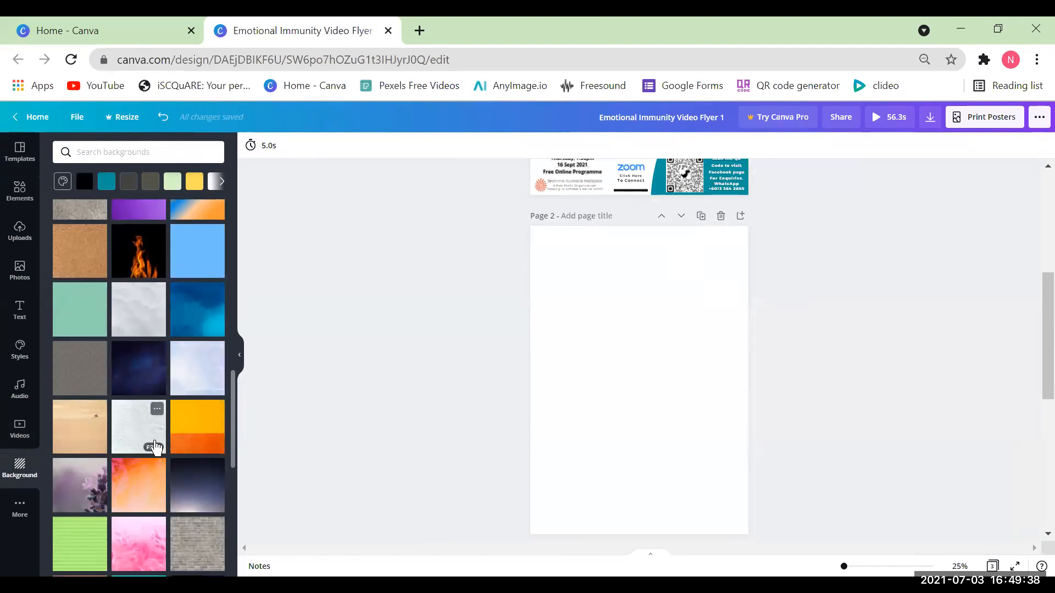
pyautogui.scroll(-3, 155, 448)
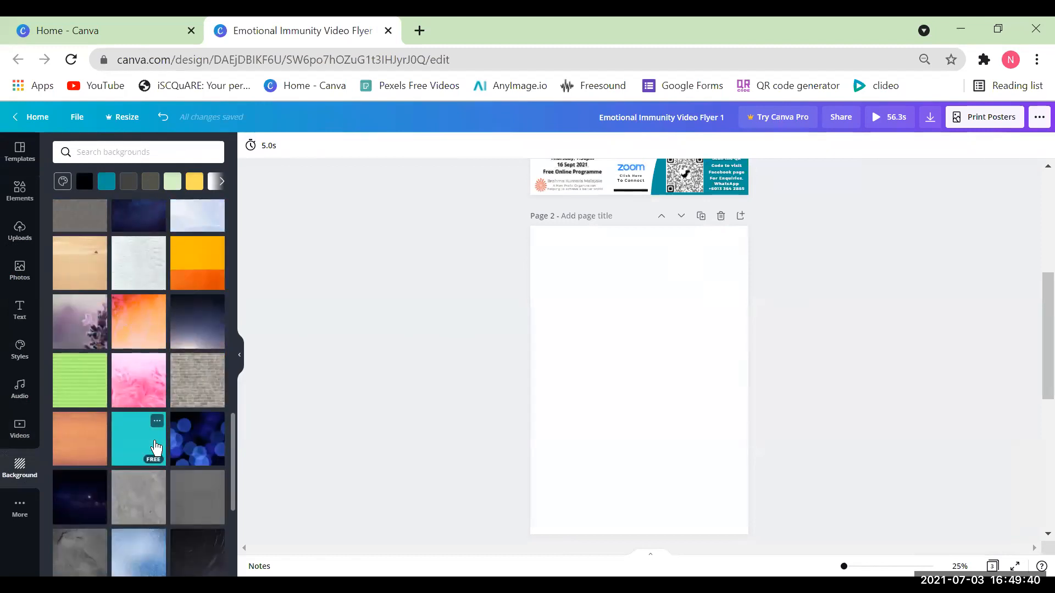
pyautogui.click(156, 448)
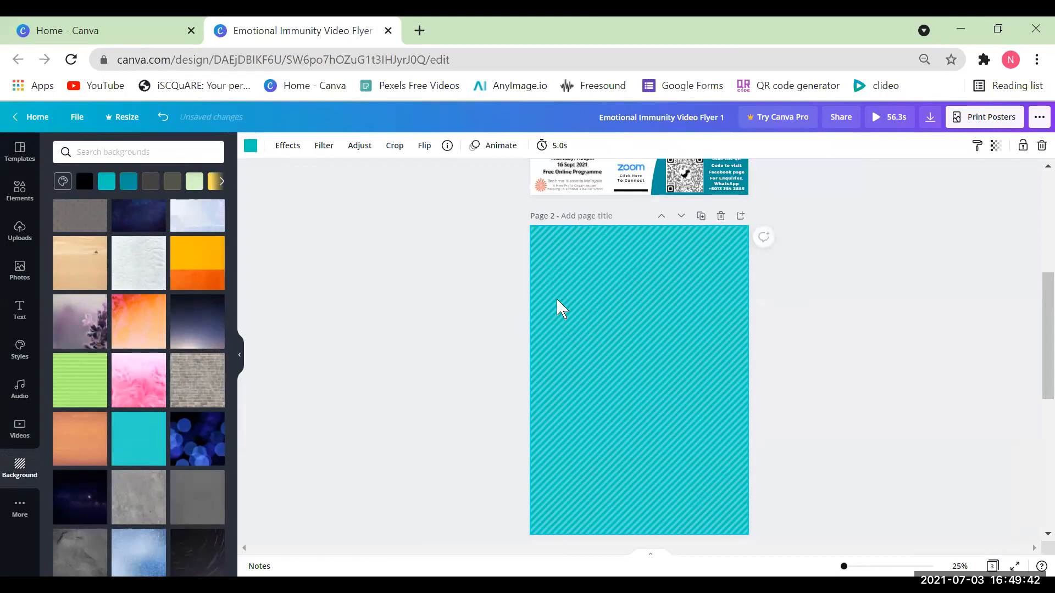
# Delete the striped background image and its remaining turquoise colour from page 2
pyautogui.click(609, 335)
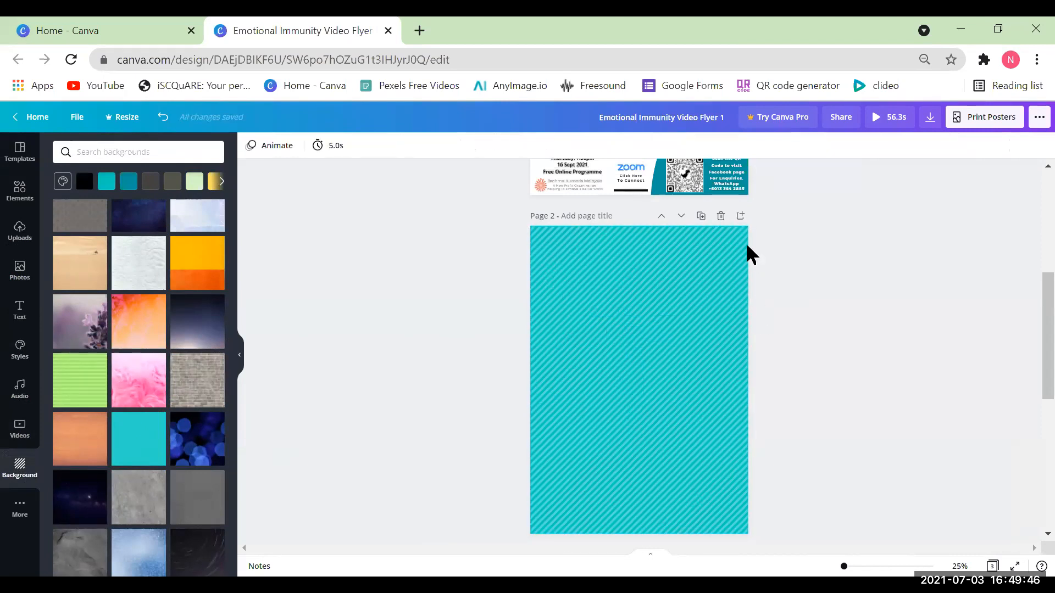
pyautogui.click(652, 299)
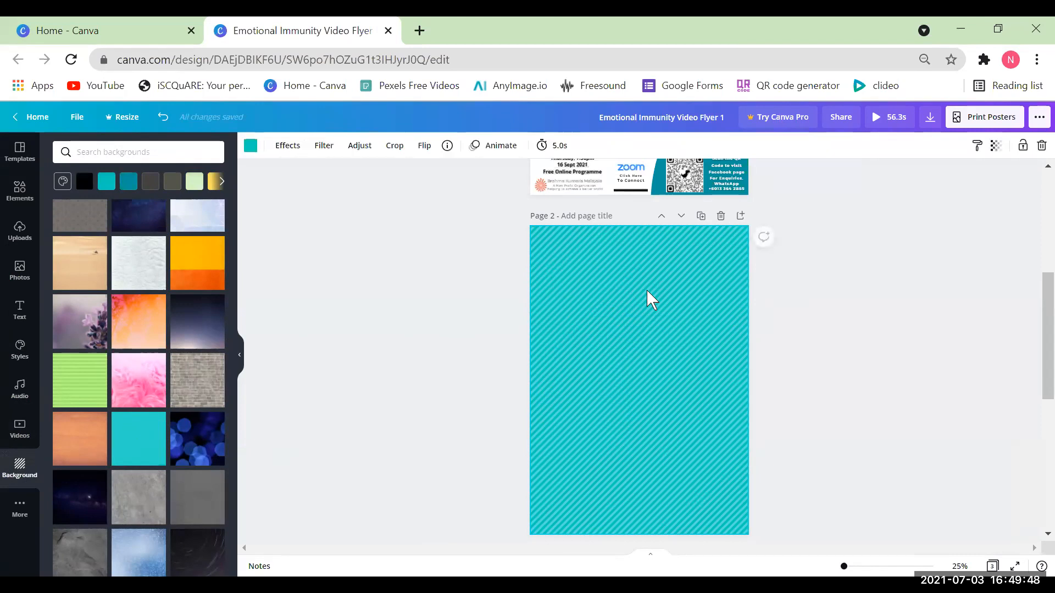
pyautogui.press('Delete')
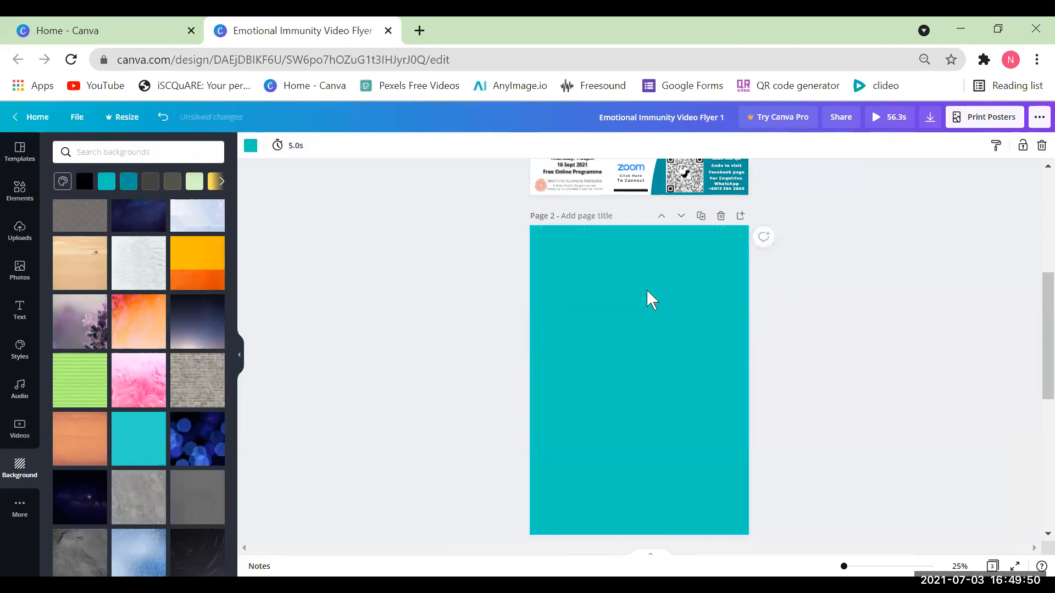
pyautogui.press('Delete')
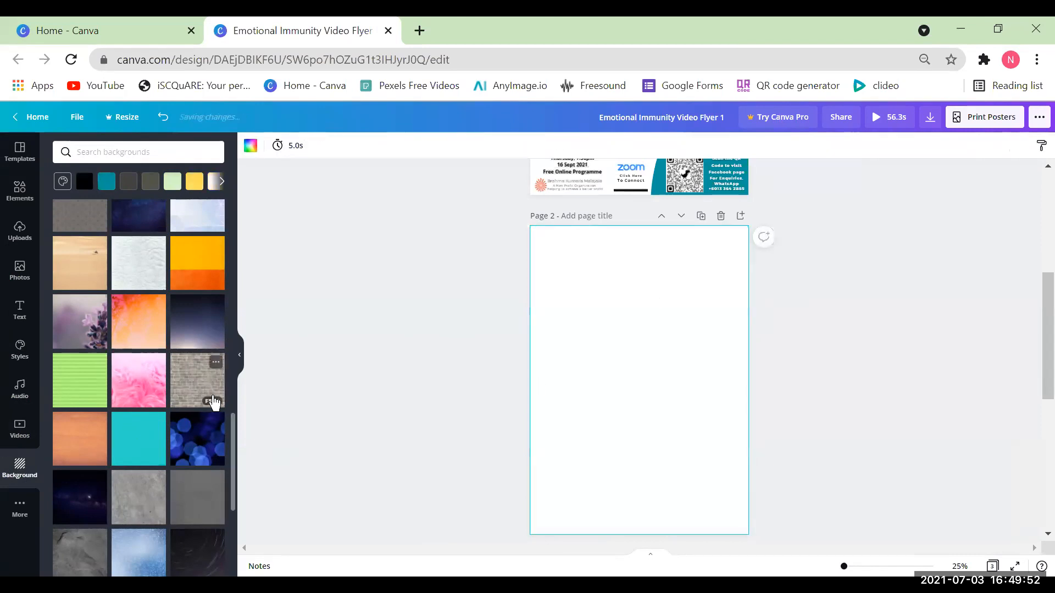
# Apply the grey brick background to page 2 and replace it with the orange foliage background
pyautogui.click(192, 384)
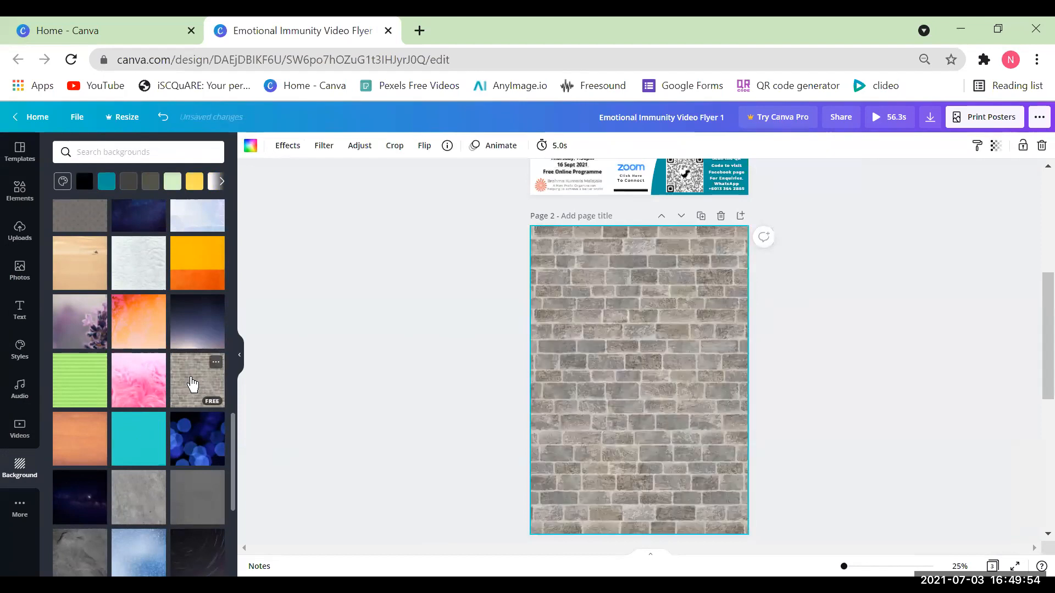
pyautogui.click(124, 317)
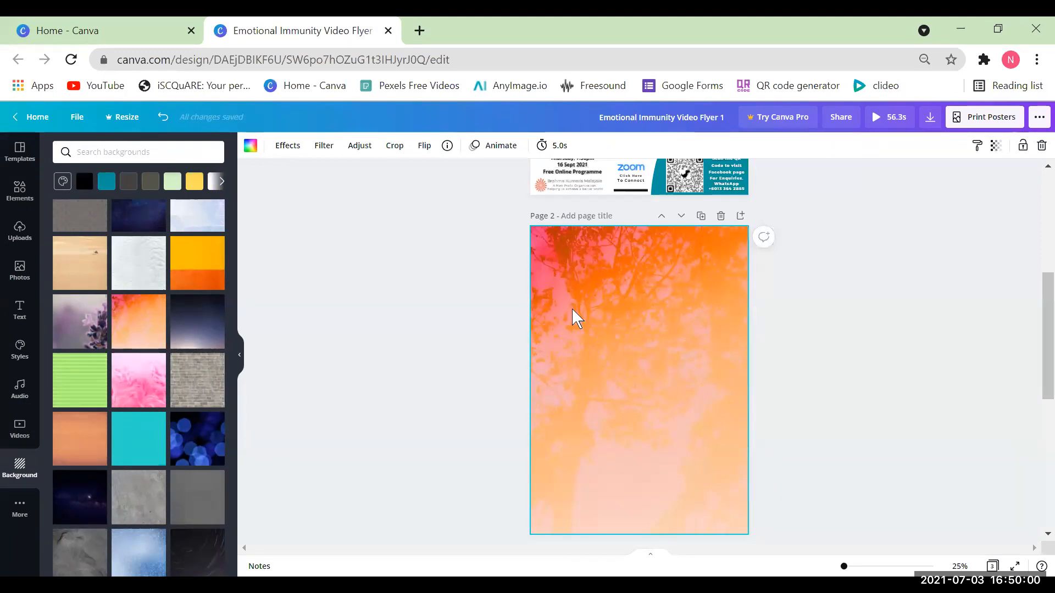
pyautogui.moveTo(645, 225); pyautogui.dragTo(662, 390)
# Replace page 2's background with the dark blue gradient from further down the background list
pyautogui.scroll(-3, 119, 478)
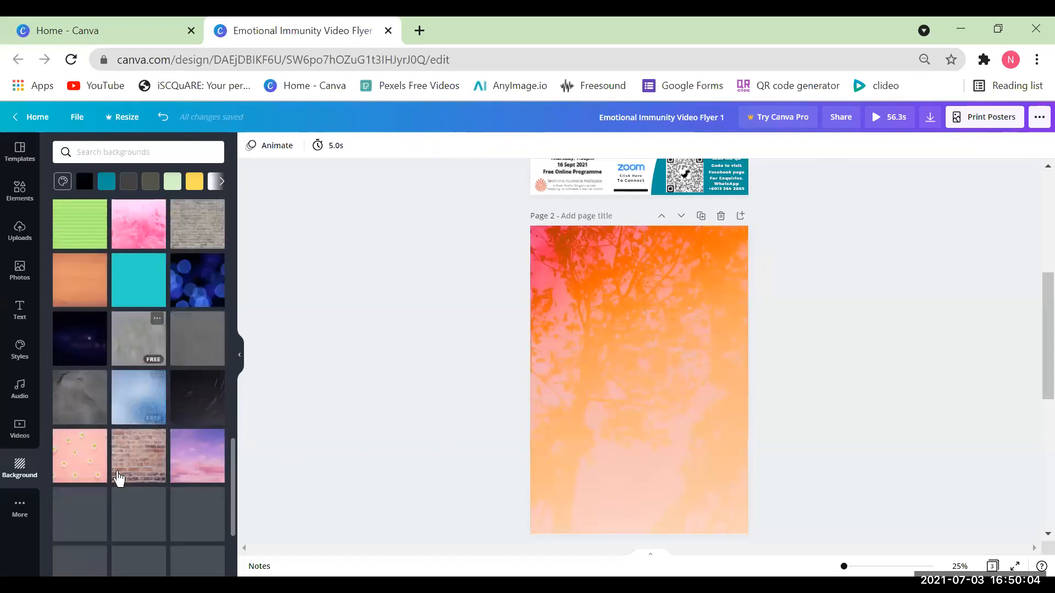
pyautogui.scroll(-3, 165, 450)
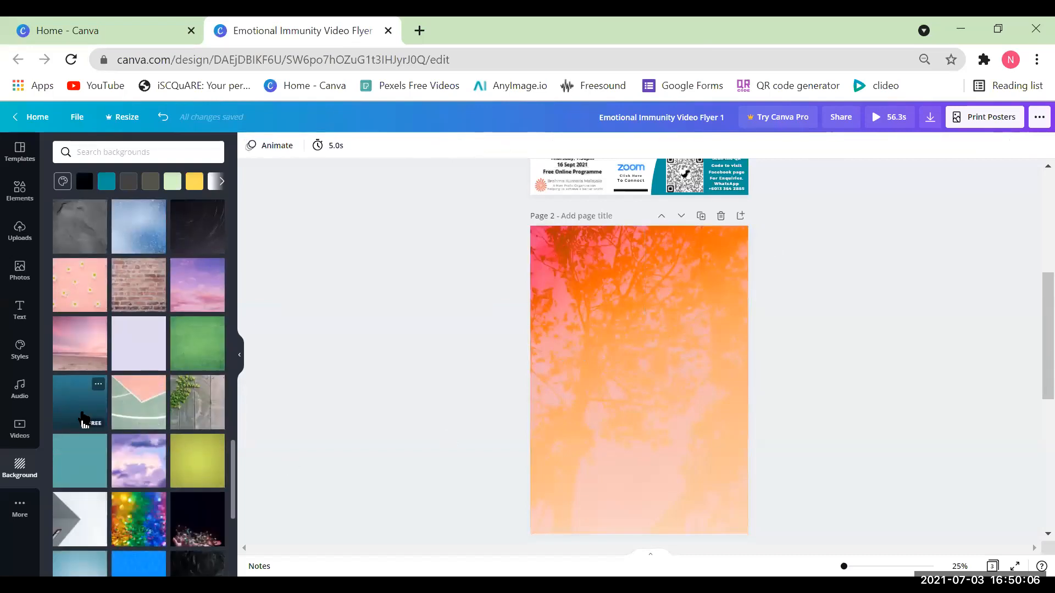
pyautogui.click(84, 421)
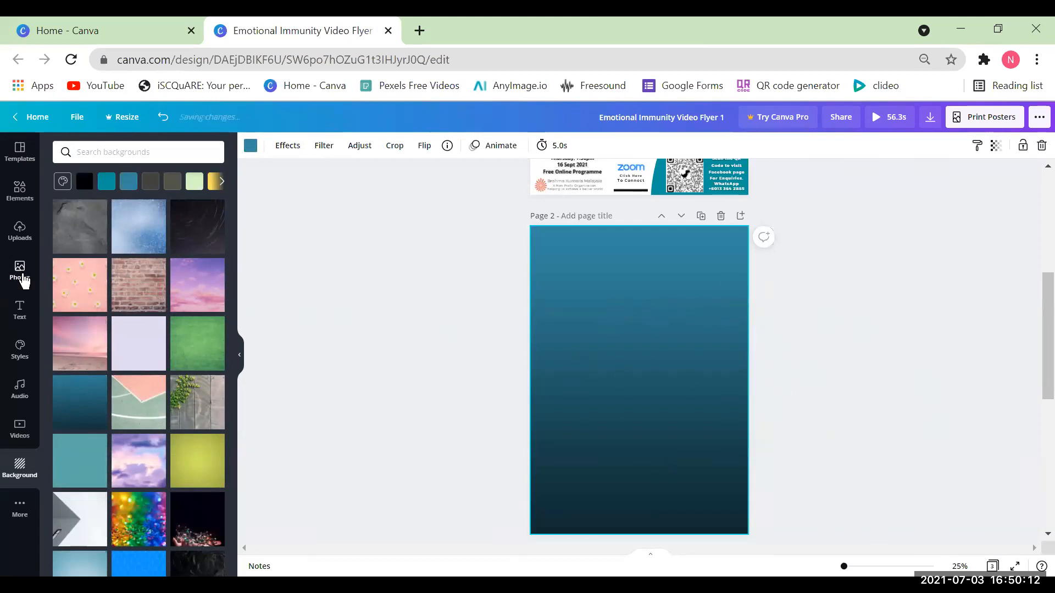
# Fill page 2's background with the trending photo of the smiling woman in a head wrap, and delete that photo
pyautogui.click(22, 273)
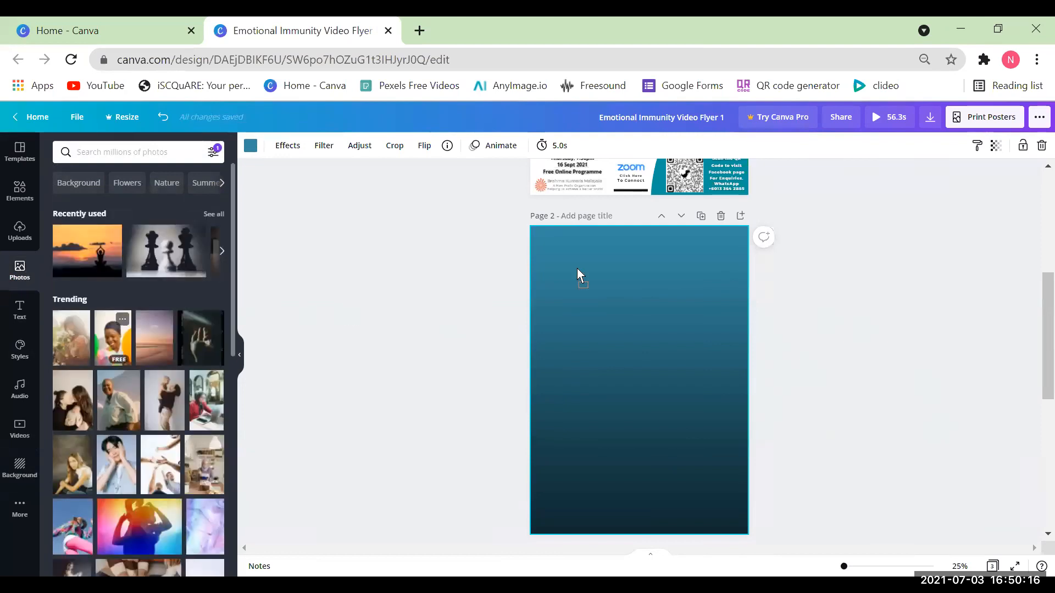
pyautogui.moveTo(560, 257); pyautogui.dragTo(552, 256)
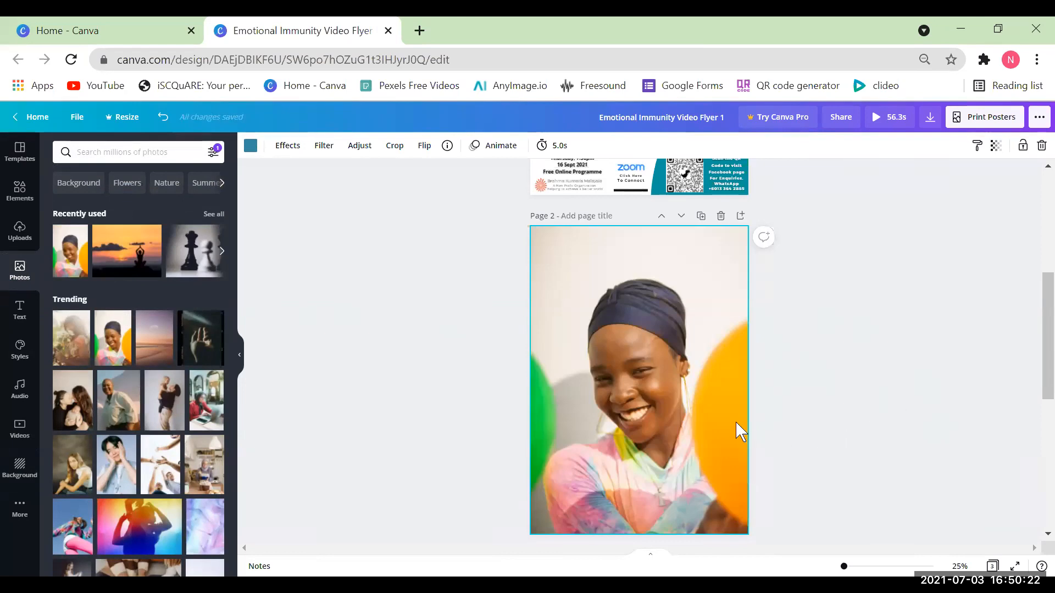
pyautogui.press('Delete')
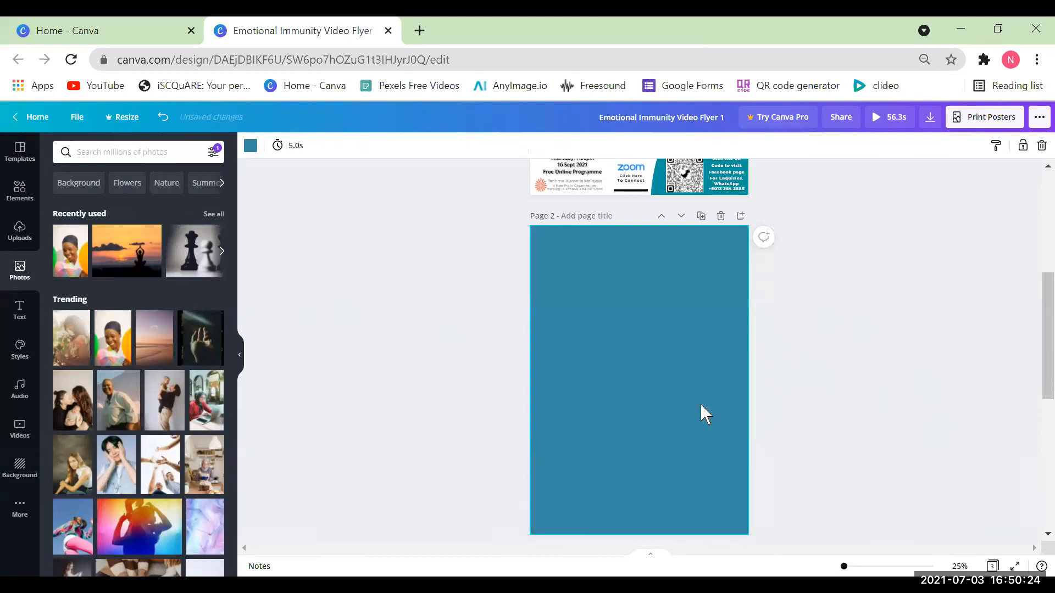
# Clear page 2's remaining blue colour, and try the trending photo of the smiling woman as its background before deleting it
pyautogui.press('Delete')
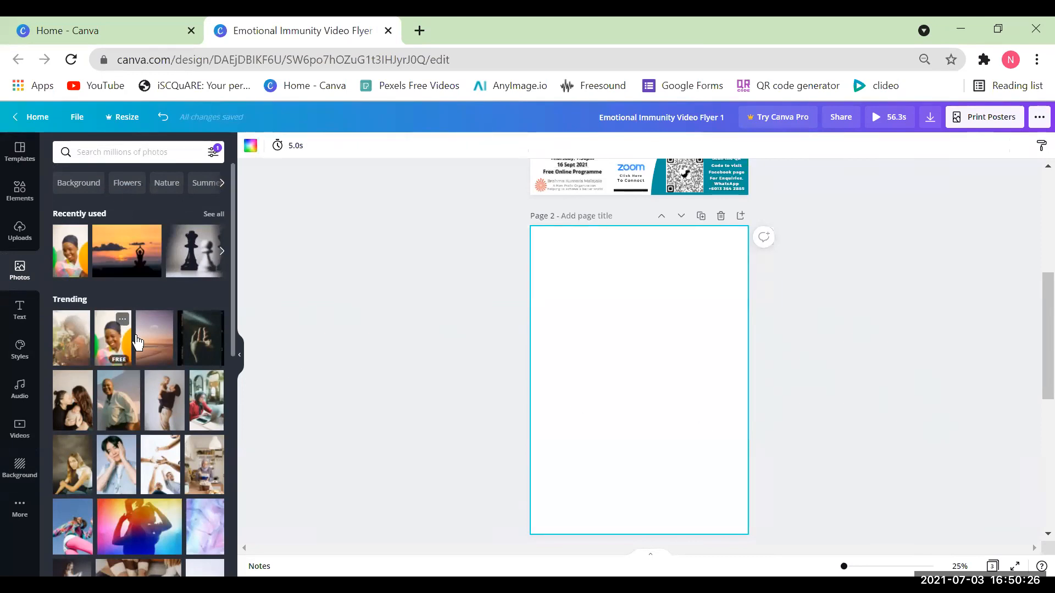
pyautogui.moveTo(543, 316); pyautogui.dragTo(625, 342)
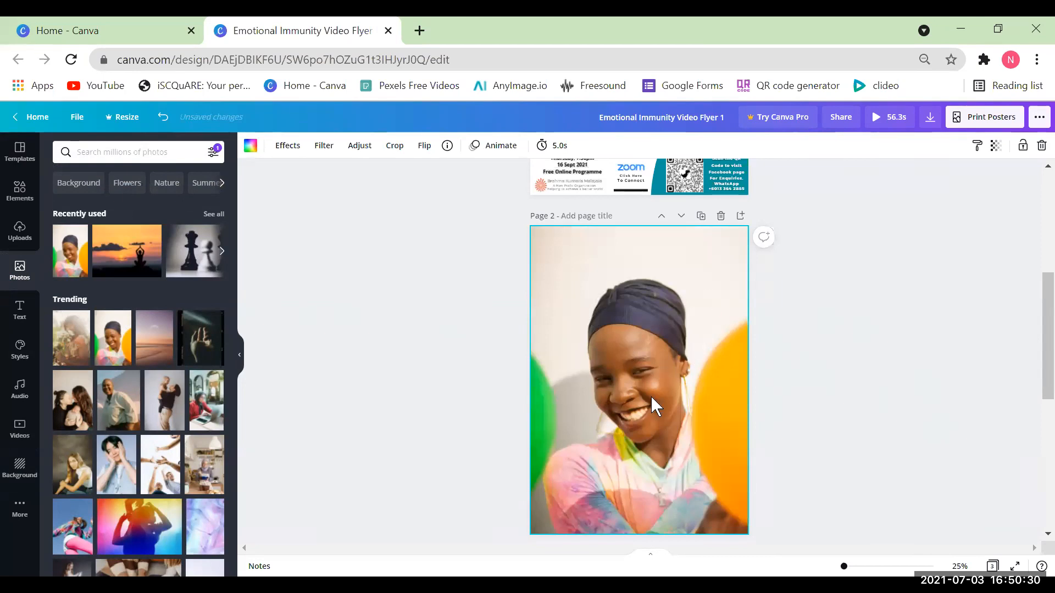
pyautogui.press('Delete')
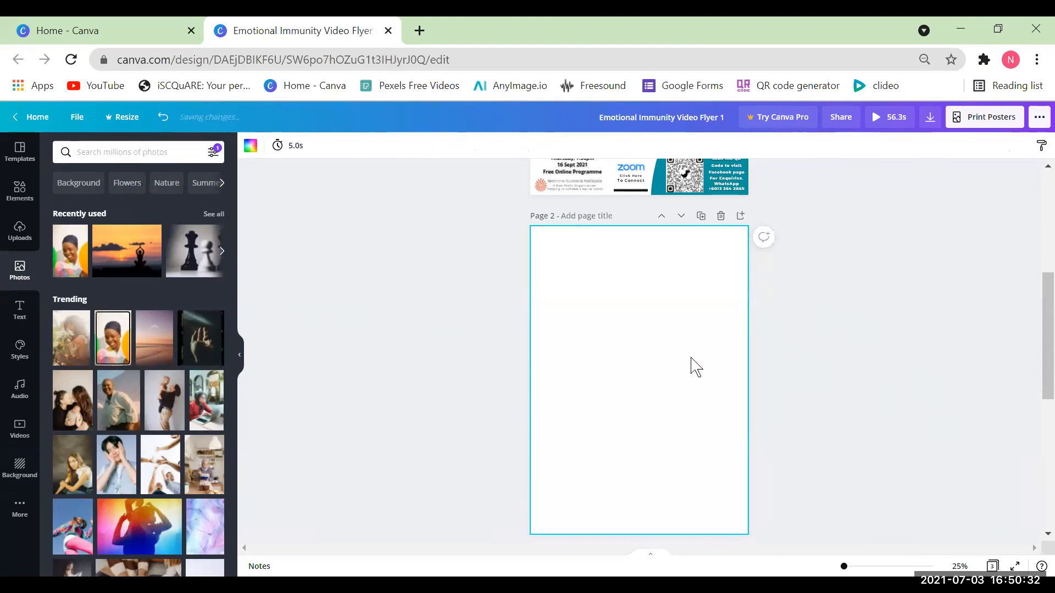
# Try the black background with glowing blue light rings on page 2, and delete it again
pyautogui.click(19, 468)
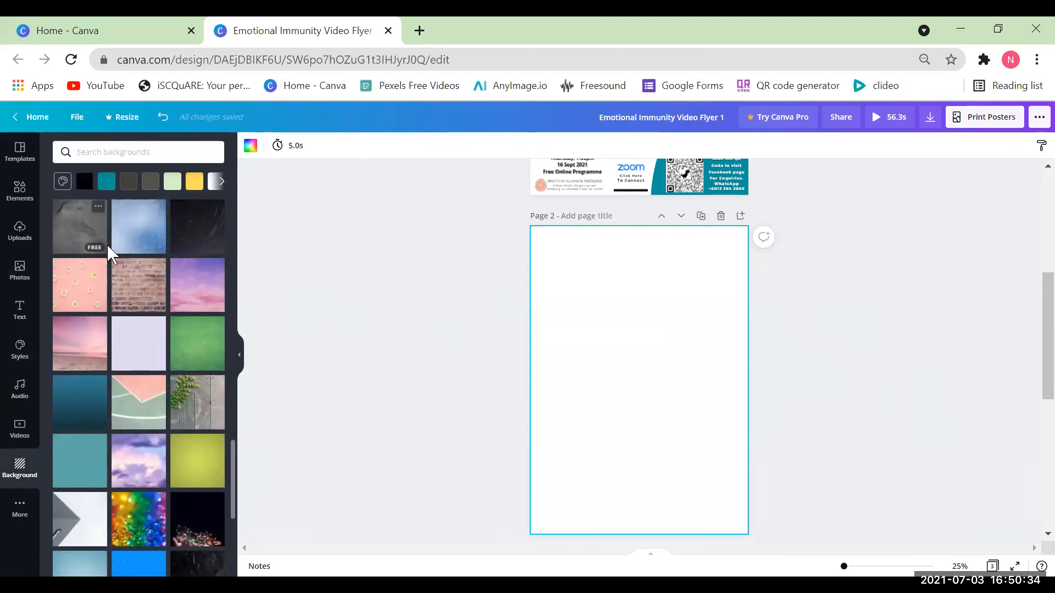
pyautogui.scroll(-10, 109, 254)
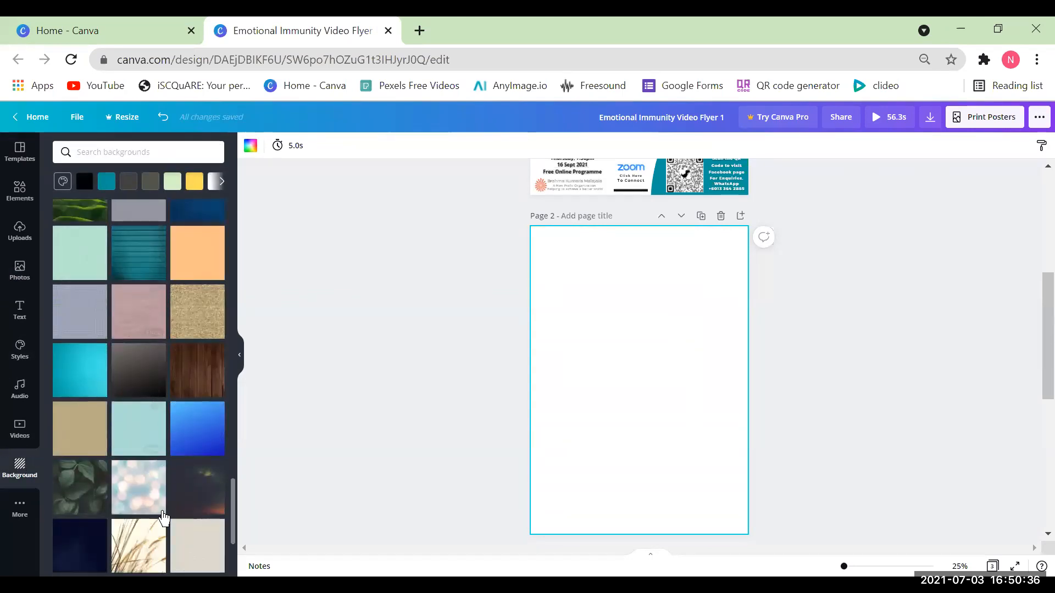
pyautogui.scroll(-3, 142, 374)
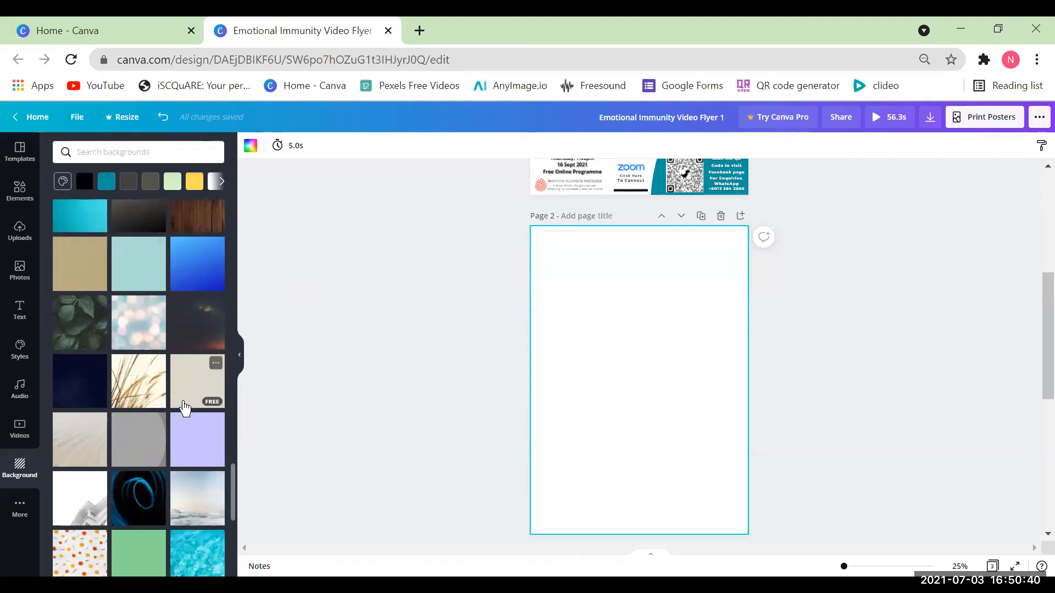
pyautogui.scroll(-5, 159, 429)
pyautogui.click(144, 256)
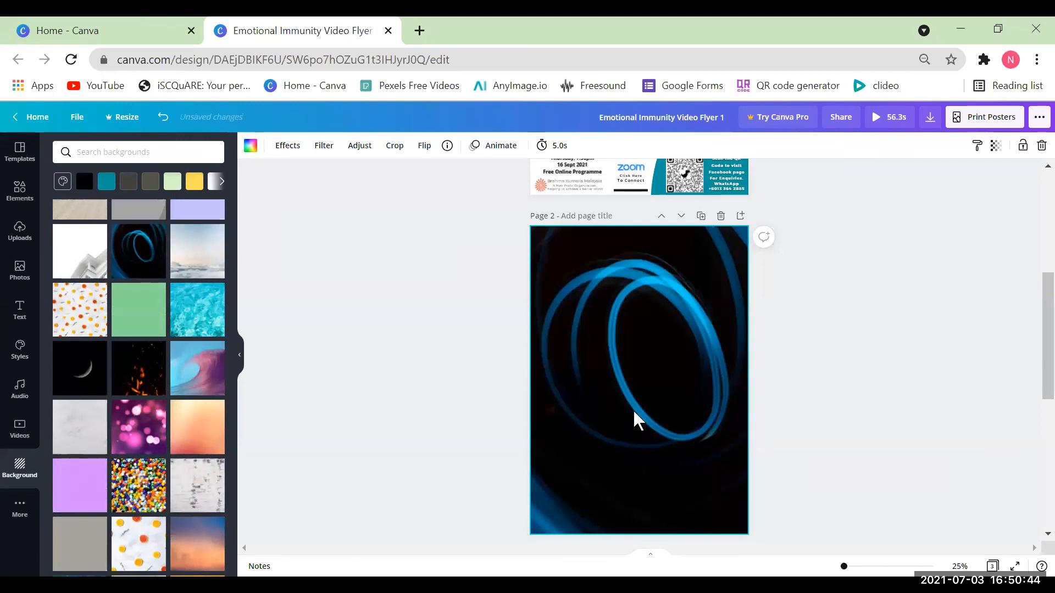
pyautogui.scroll(5, 141, 469)
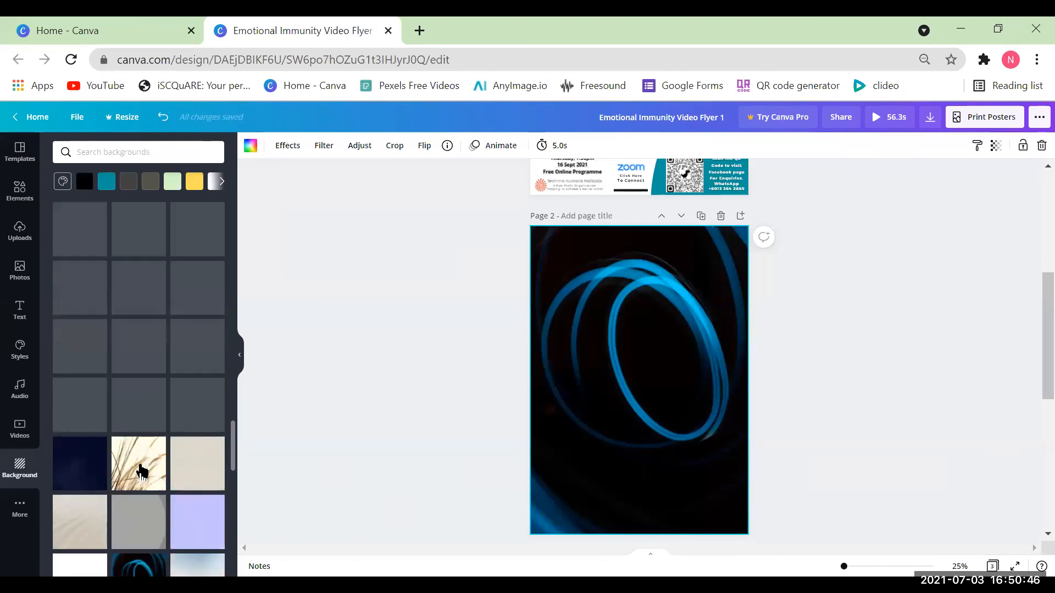
pyautogui.scroll(3, 142, 472)
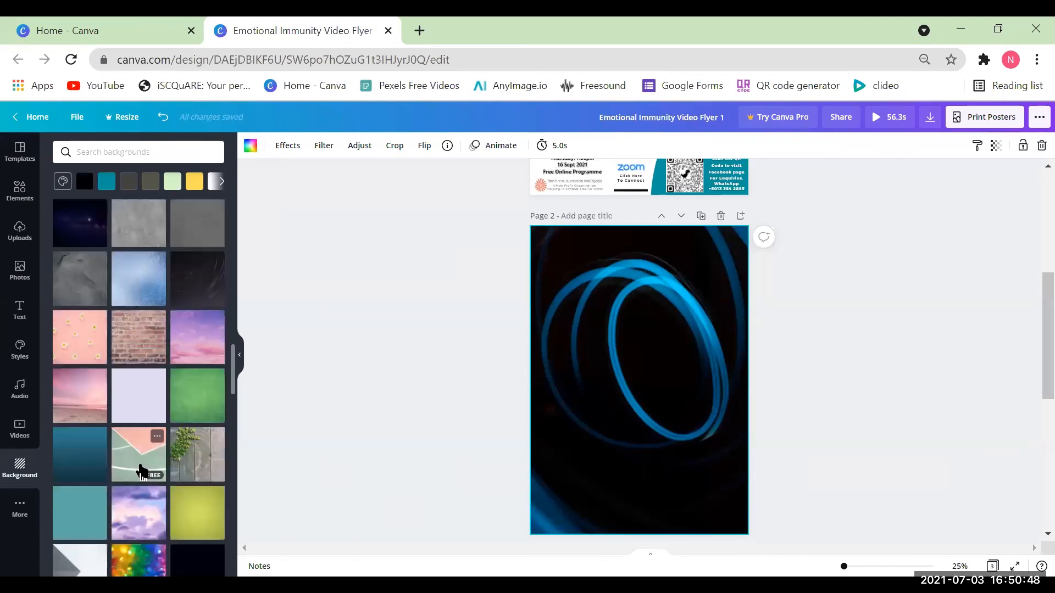
pyautogui.scroll(1, 141, 472)
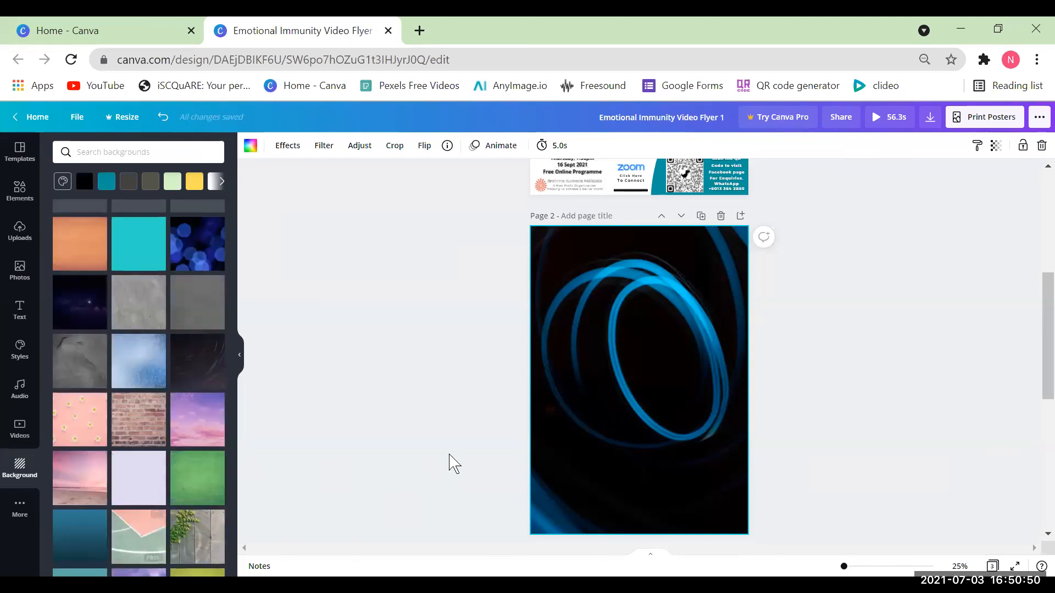
pyautogui.press('Delete')
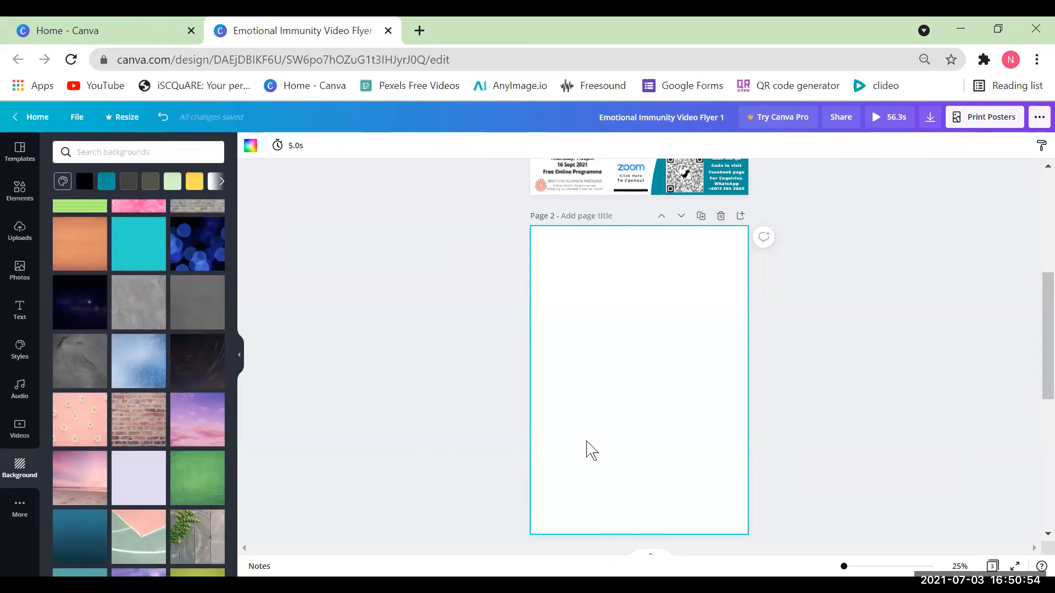
# Apply the starry night sky background with the crescent moon to page 2
pyautogui.click(19, 308)
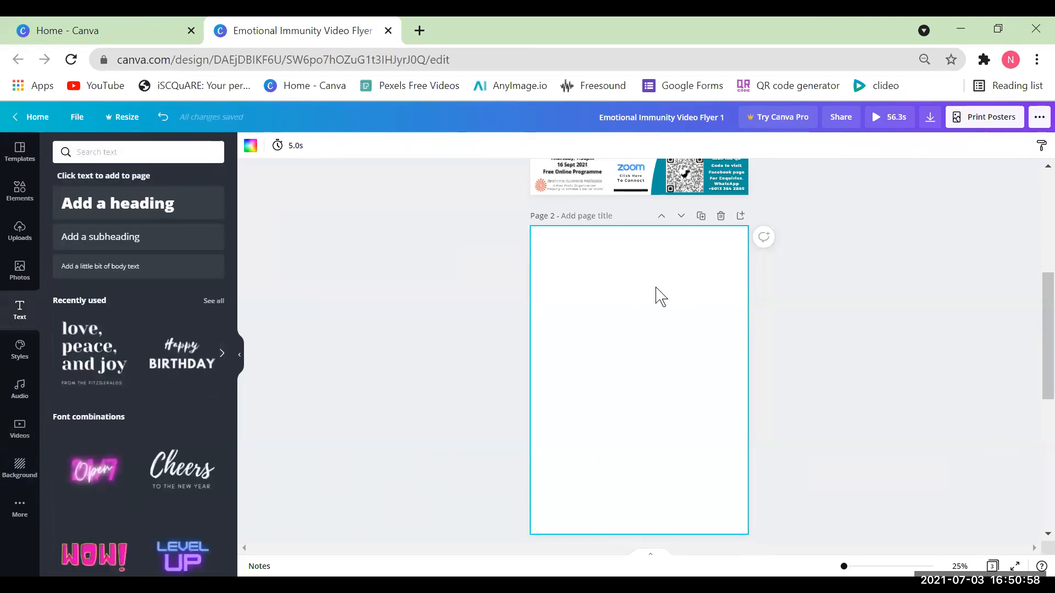
pyautogui.click(20, 469)
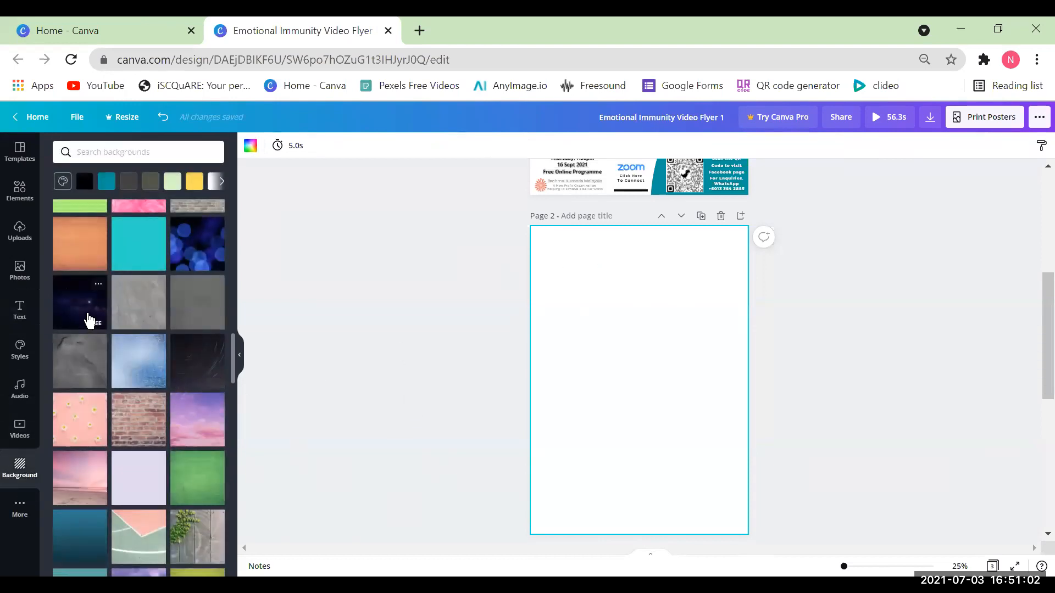
pyautogui.click(88, 319)
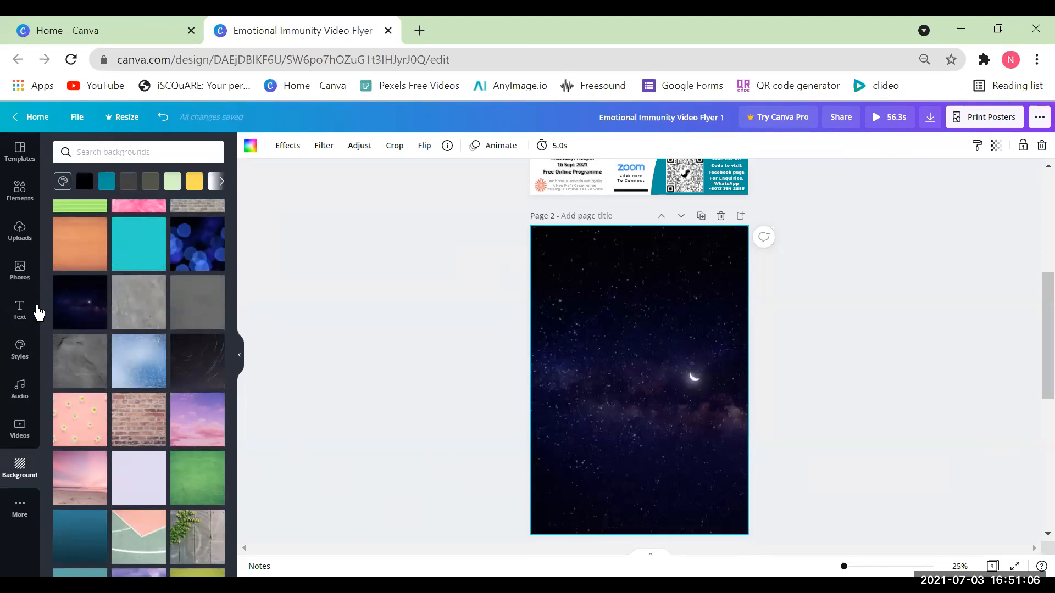
# Add a heading reading "Emotional Immunity" on two lines to page 2, and move it to the upper part of the page
pyautogui.click(19, 309)
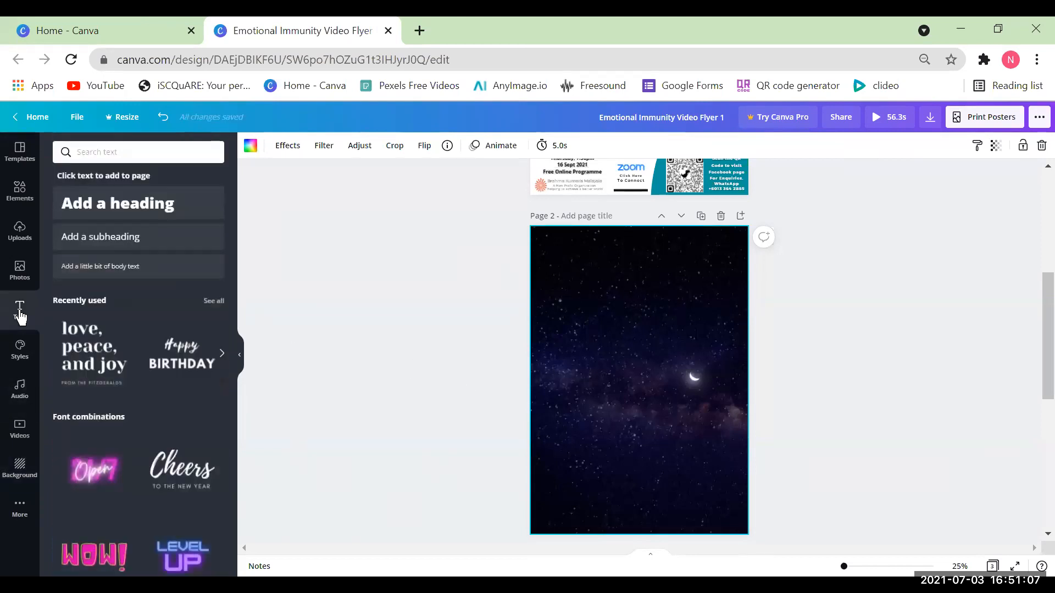
pyautogui.click(119, 215)
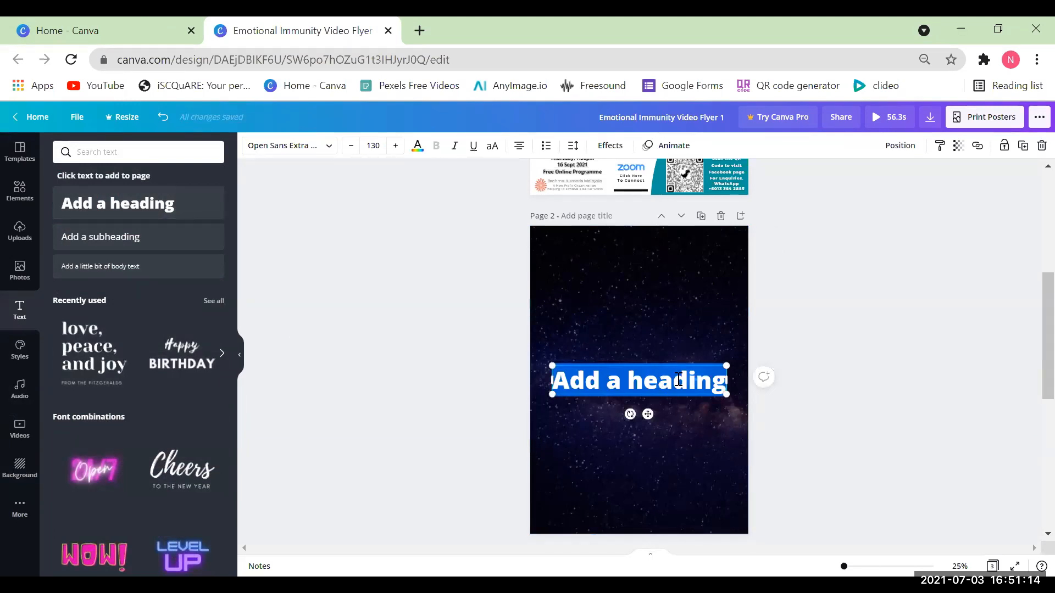
pyautogui.write('Emotional')
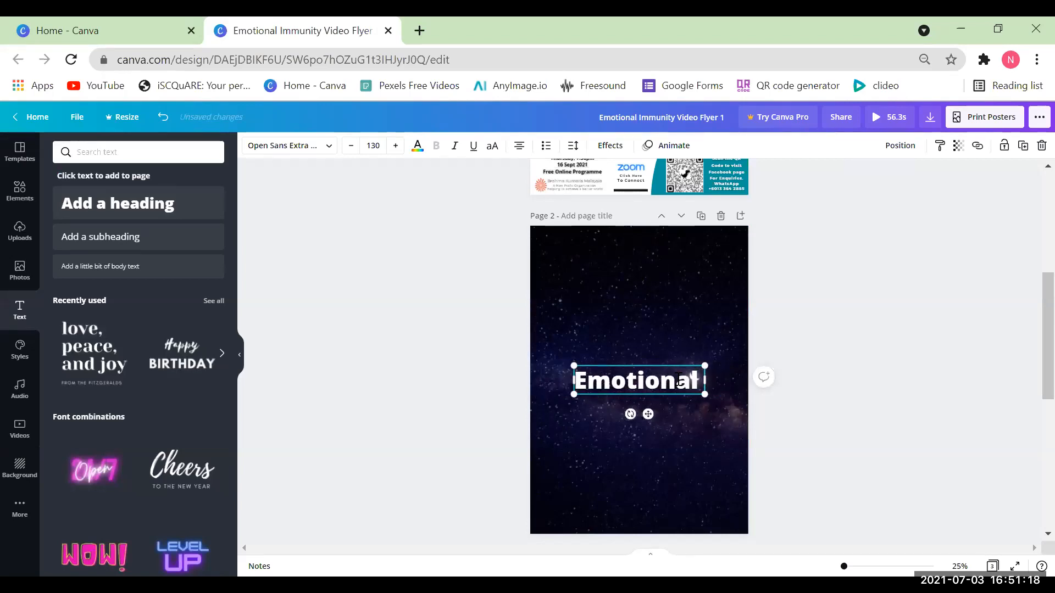
pyautogui.press('Return')
pyautogui.write('Immunity')
pyautogui.click(826, 412)
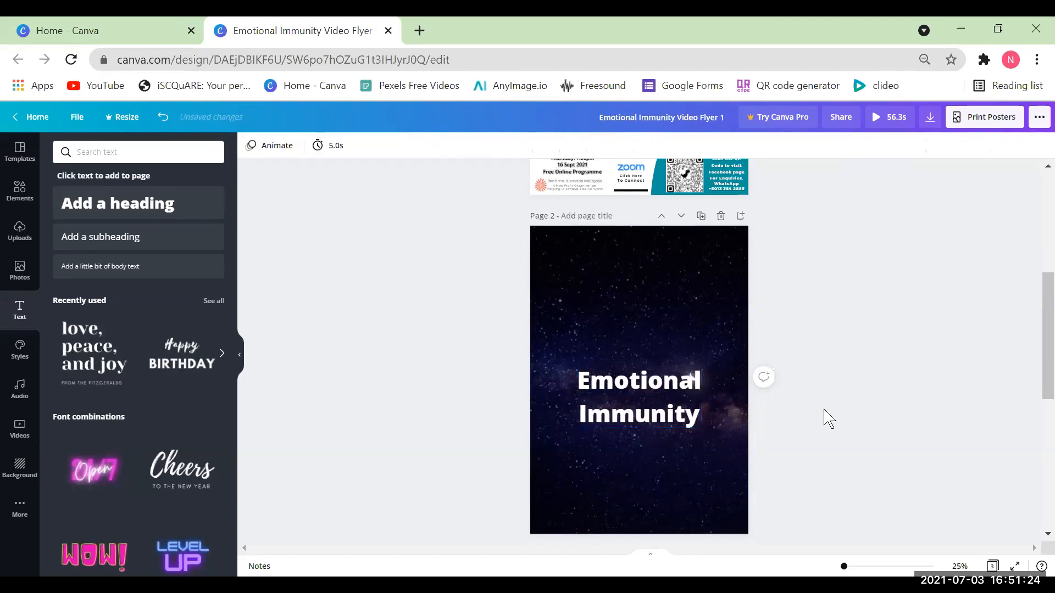
pyautogui.moveTo(657, 425); pyautogui.dragTo(656, 309)
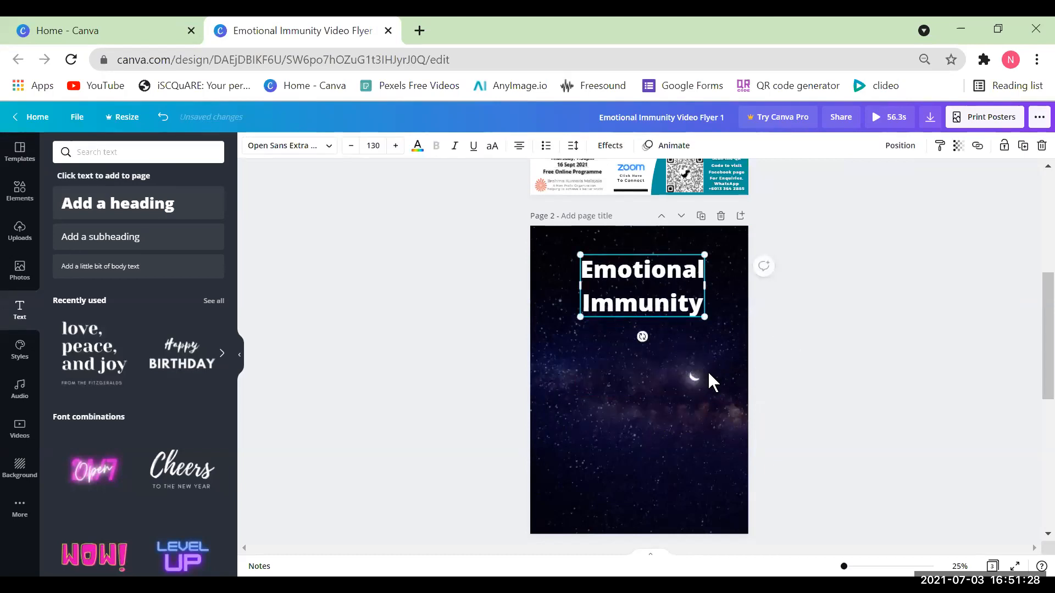
# Delete the starry sky background from page 2 and replace it with the dark teal-blue gradient background
pyautogui.click(729, 354)
pyautogui.press('Delete')
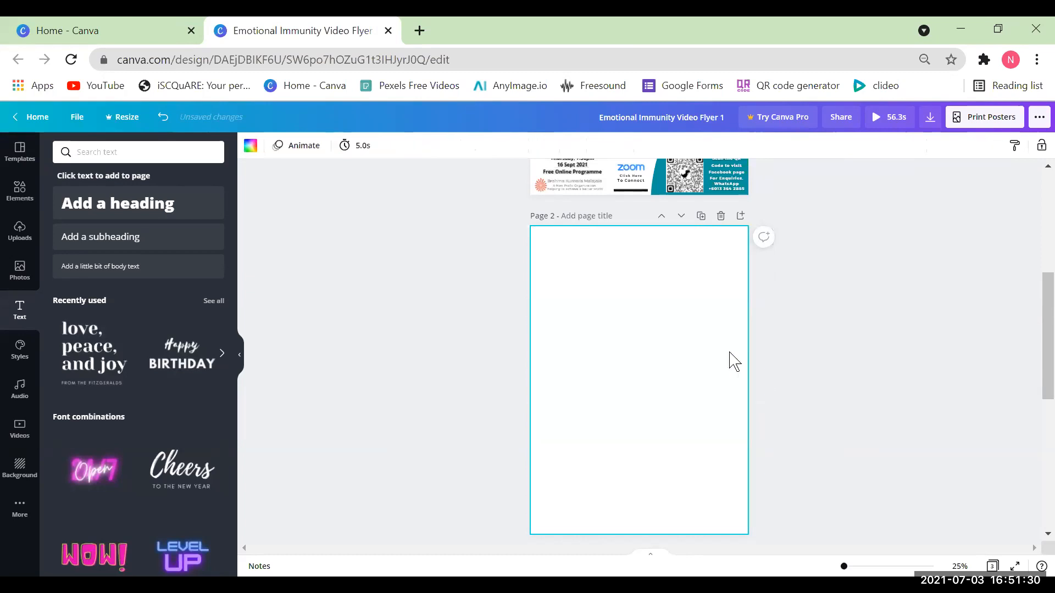
pyautogui.click(22, 468)
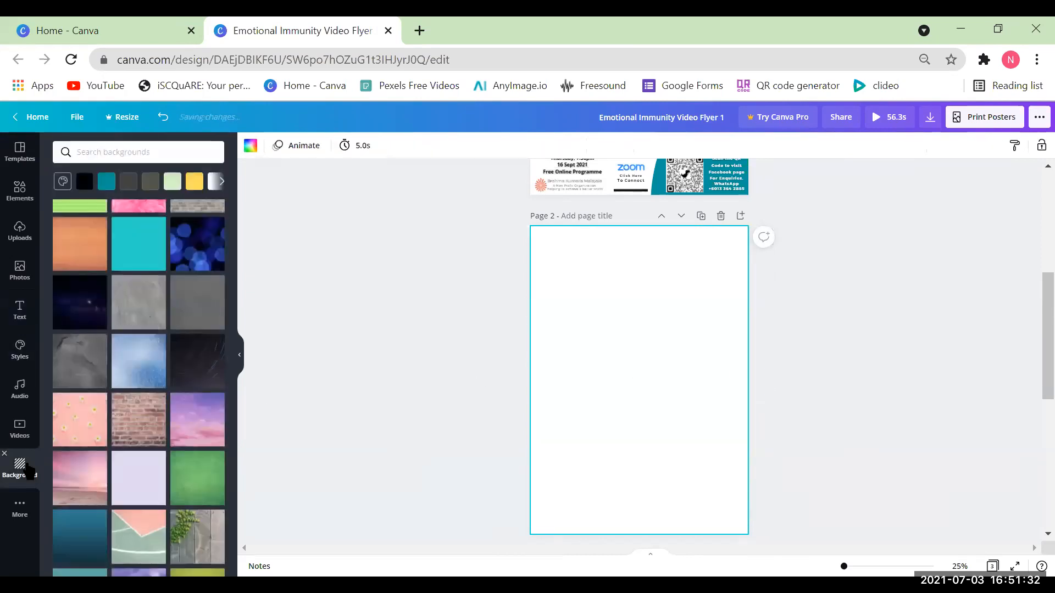
pyautogui.scroll(-5, 87, 494)
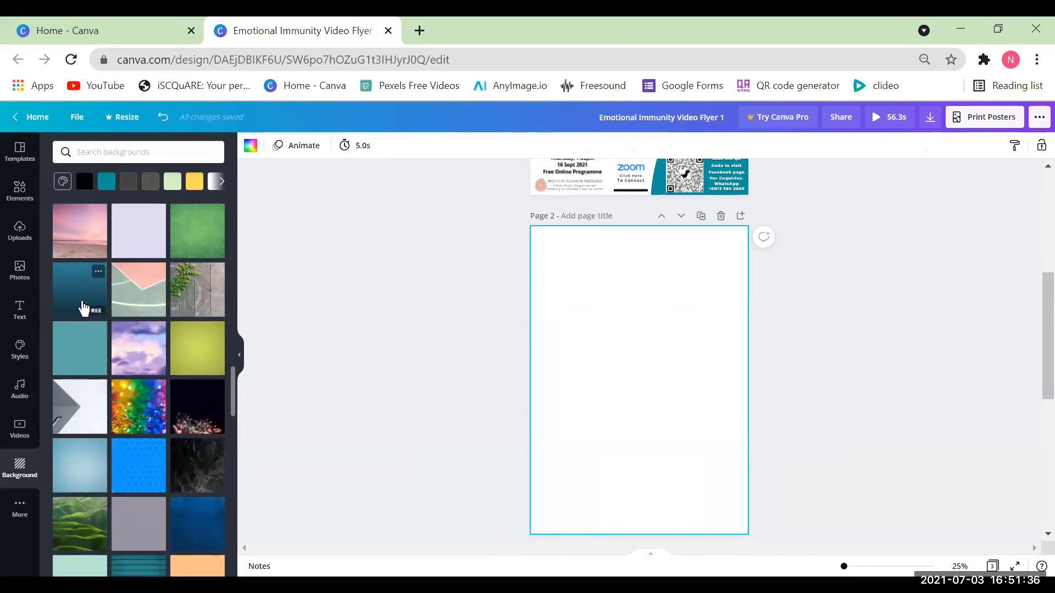
pyautogui.click(82, 307)
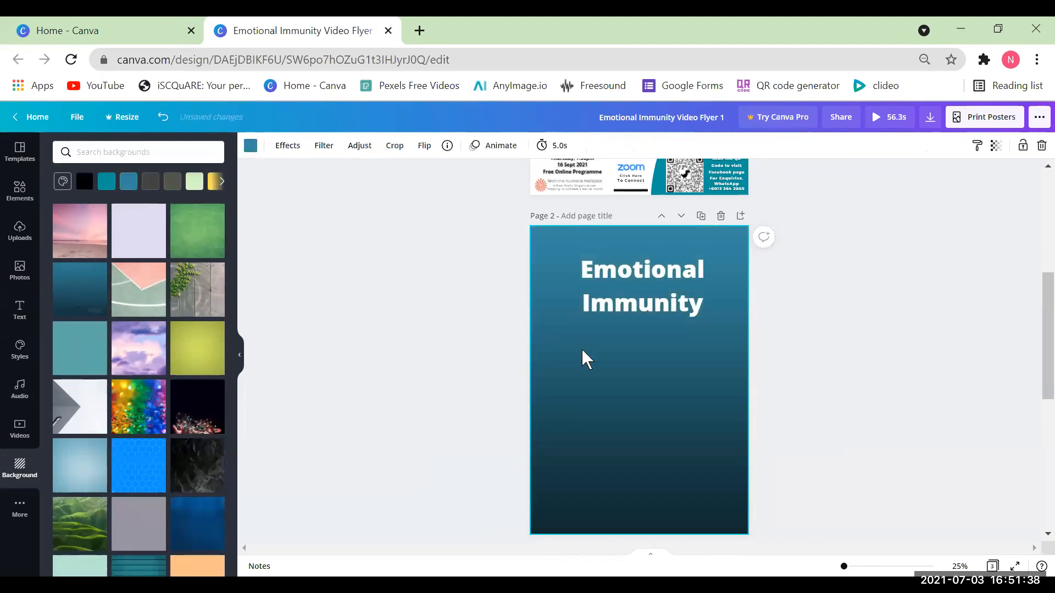
pyautogui.click(920, 332)
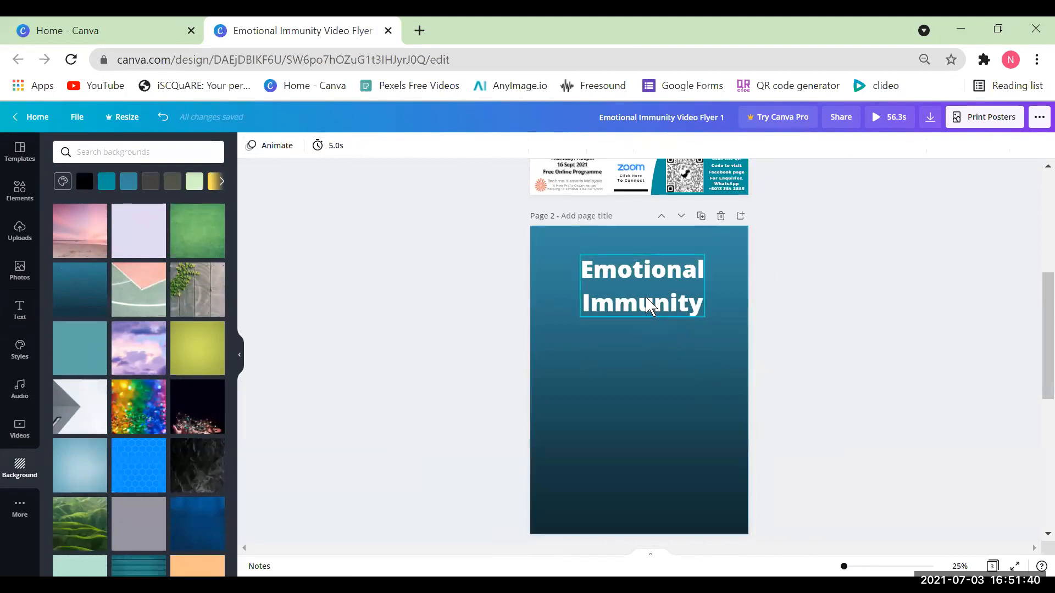
pyautogui.click(646, 276)
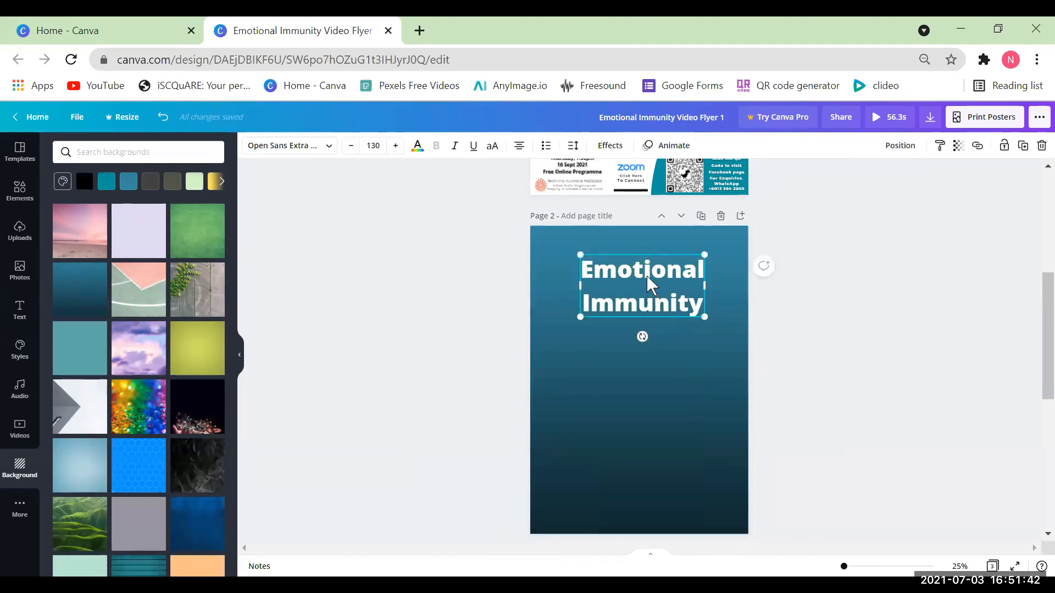
pyautogui.click(647, 277)
pyautogui.moveTo(725, 315); pyautogui.dragTo(724, 315)
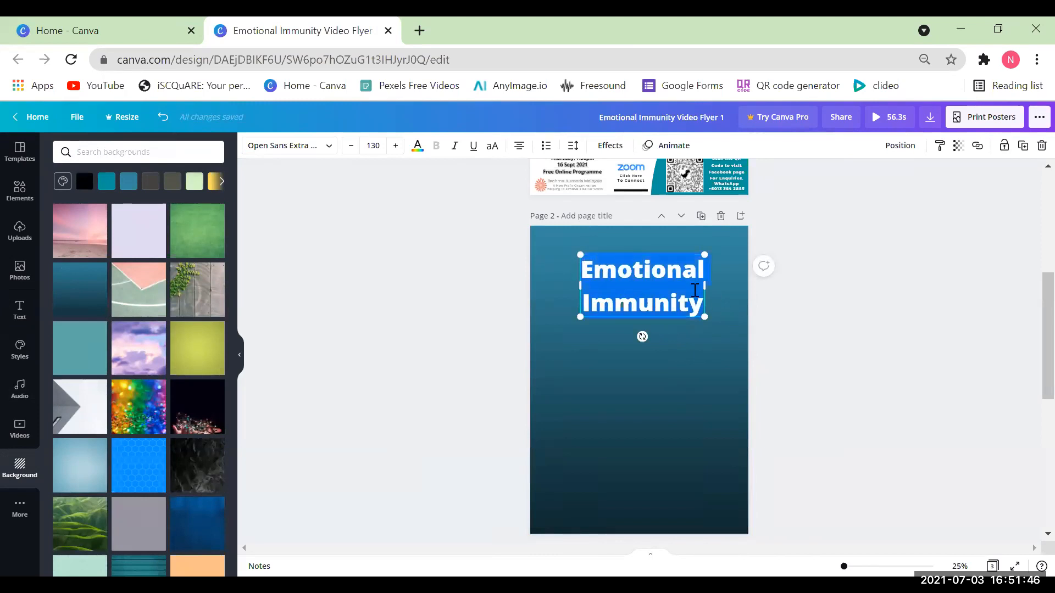
pyautogui.click(616, 150)
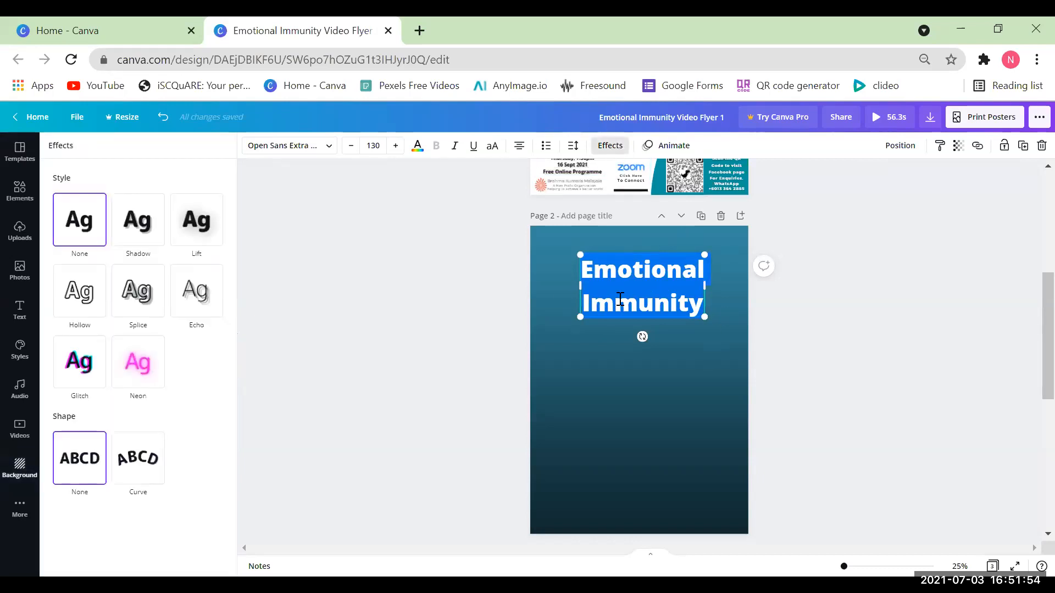
pyautogui.click(660, 387)
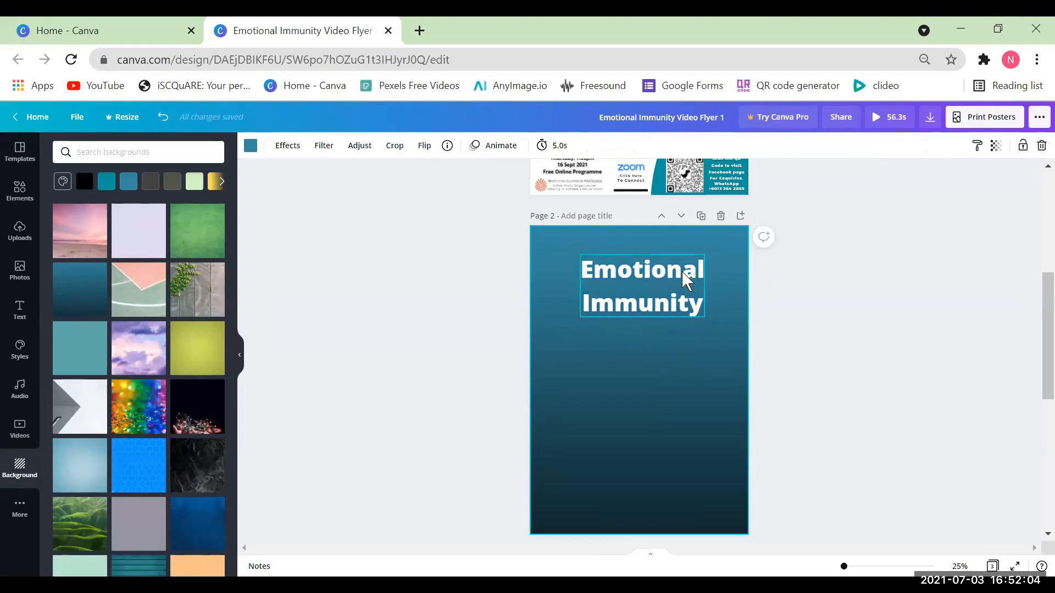
# Move the "Emotional Immunity" heading down to page 2's lower edge and back up, centred just below the upper edge
pyautogui.moveTo(681, 271); pyautogui.dragTo(683, 258)
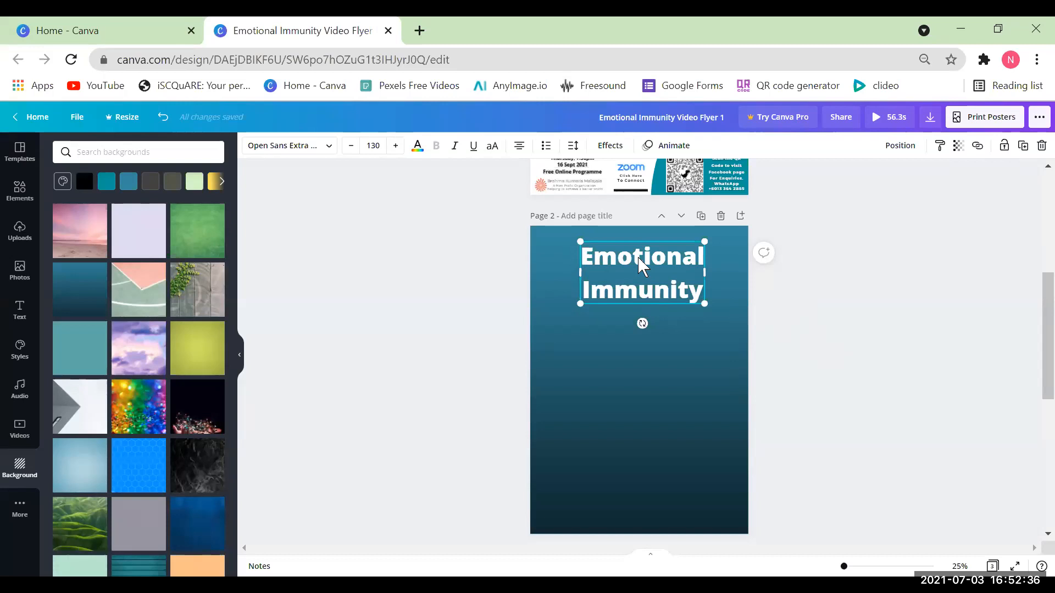
pyautogui.moveTo(654, 257); pyautogui.dragTo(658, 483)
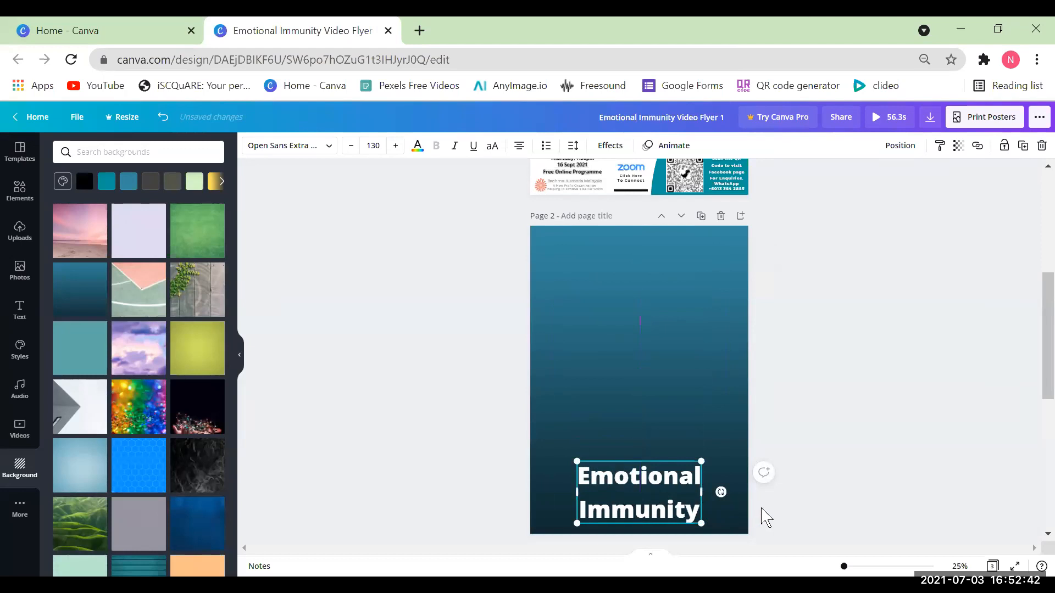
pyautogui.moveTo(667, 484); pyautogui.dragTo(666, 249)
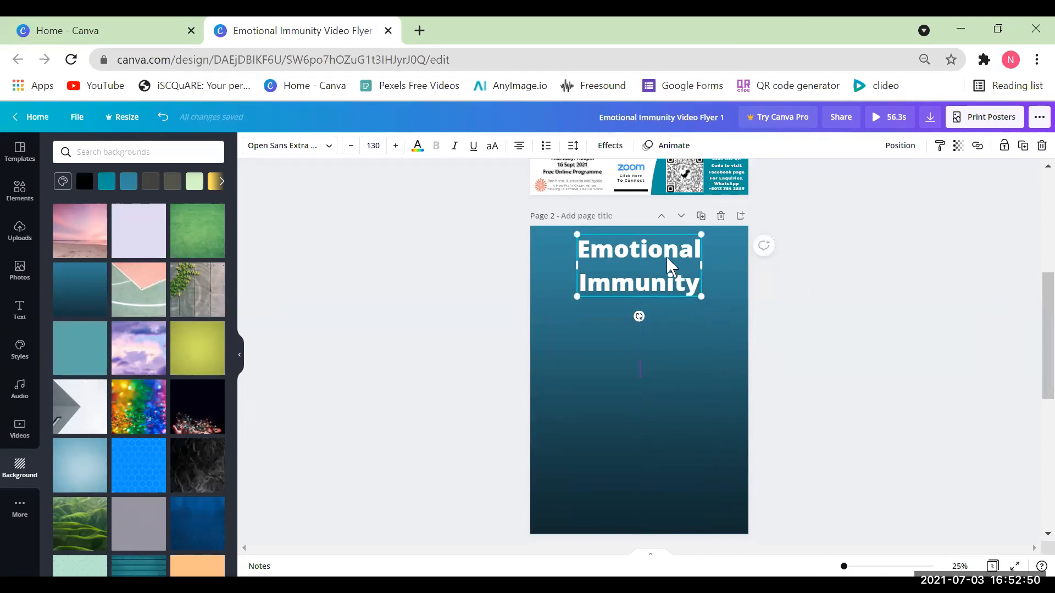
# Apply the Lift text effect to the "Emotional Immunity" heading with an intensity of 100
pyautogui.click(618, 147)
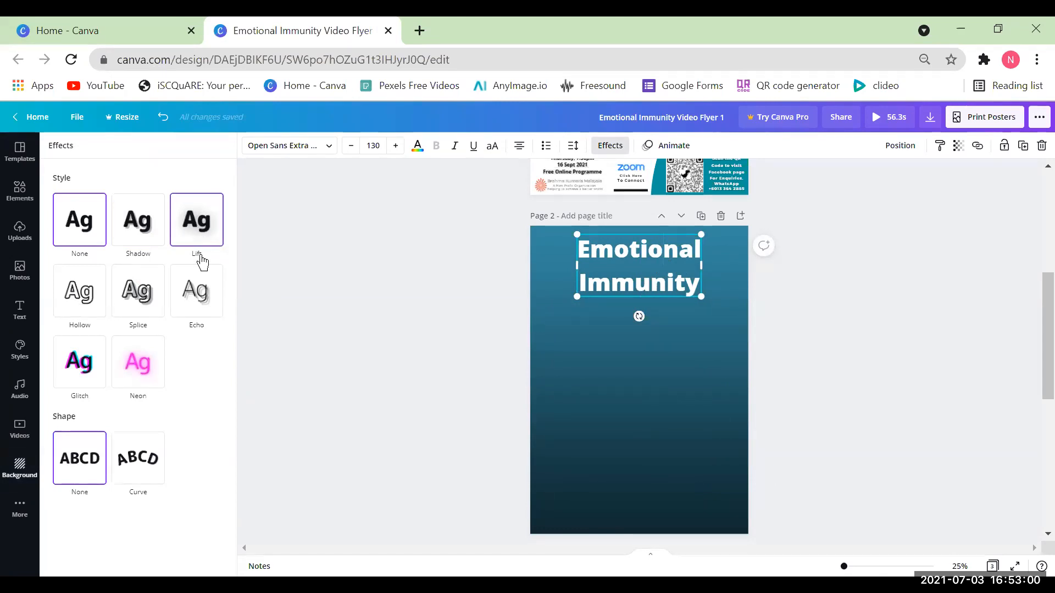
pyautogui.click(203, 220)
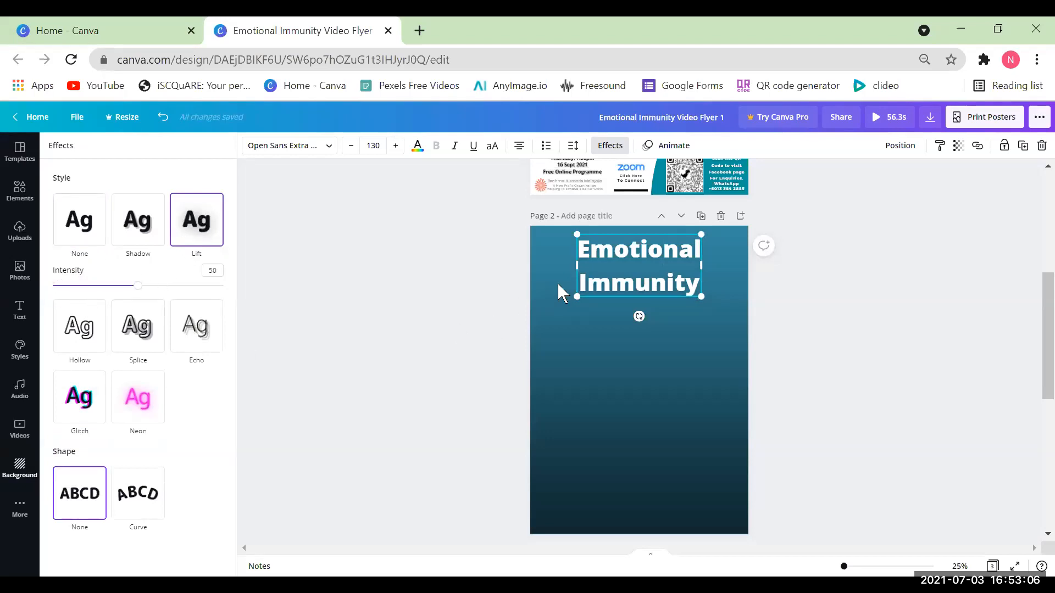
pyautogui.moveTo(144, 288); pyautogui.dragTo(301, 297)
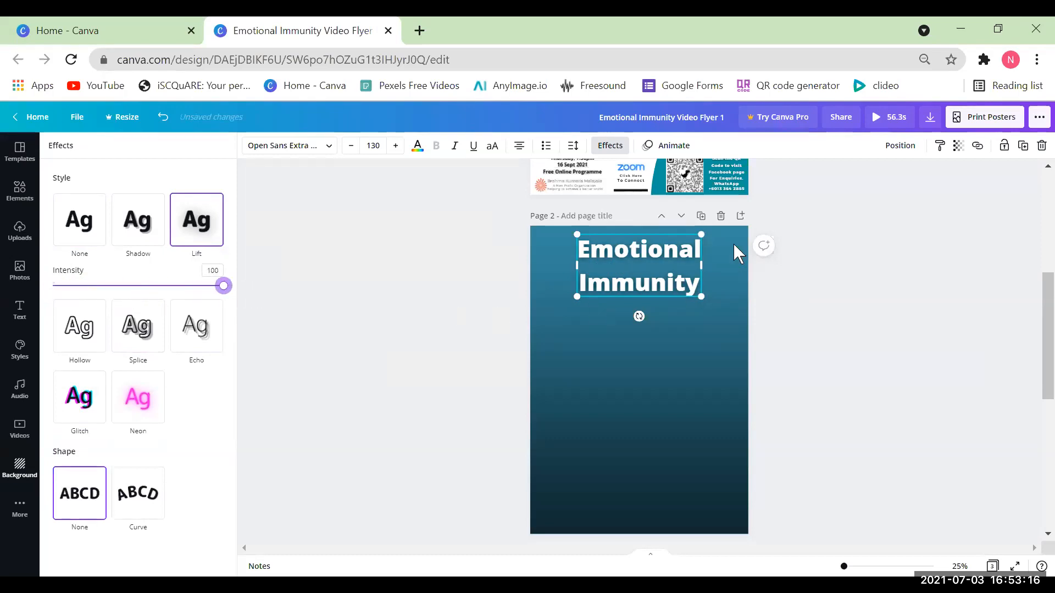
pyautogui.click(865, 324)
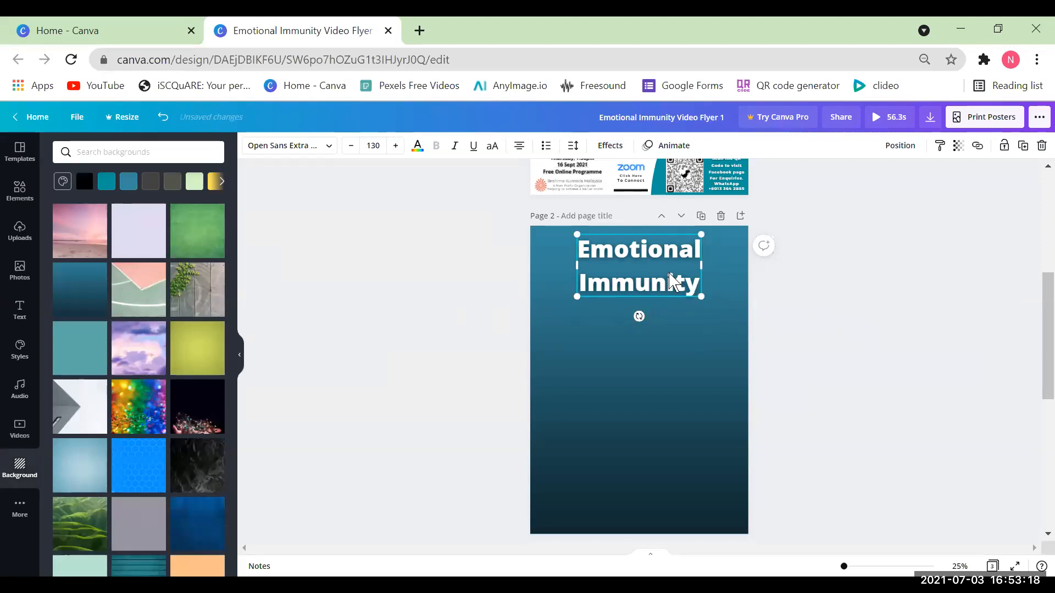
pyautogui.click(607, 146)
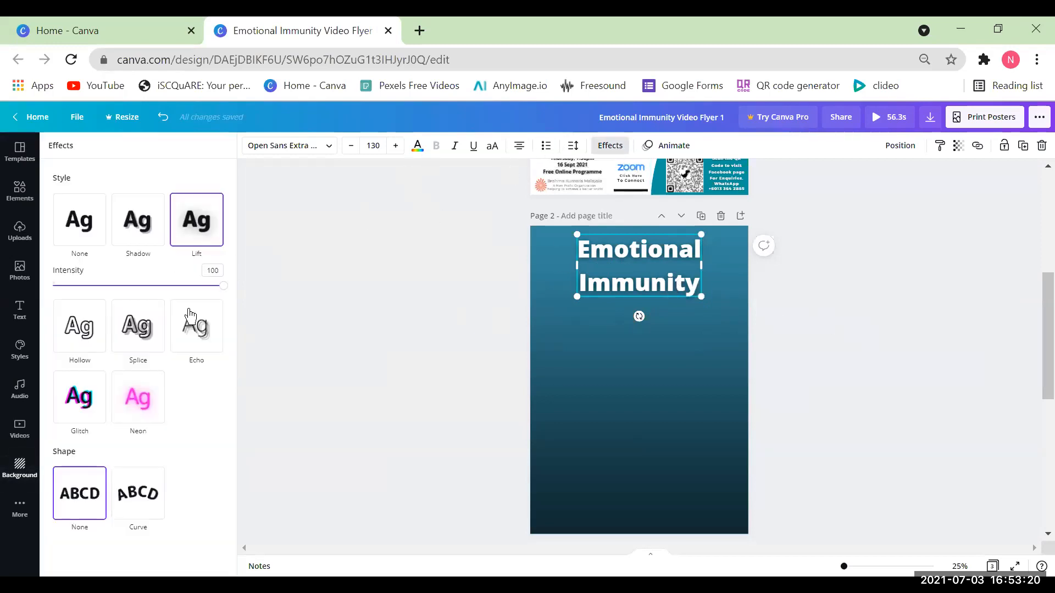
pyautogui.moveTo(223, 287); pyautogui.dragTo(275, 278)
pyautogui.click(841, 340)
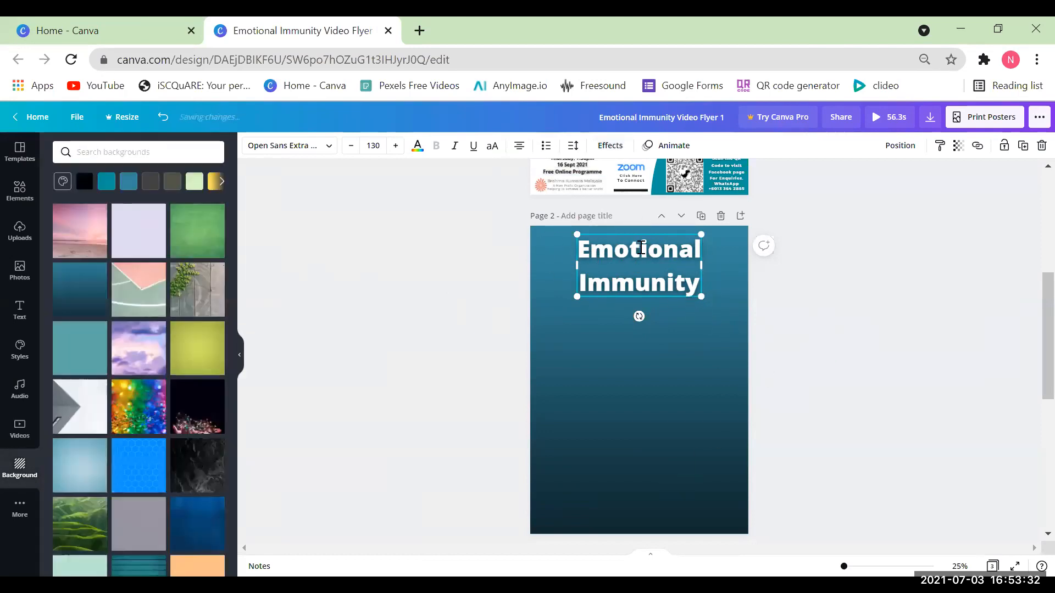
pyautogui.click(609, 145)
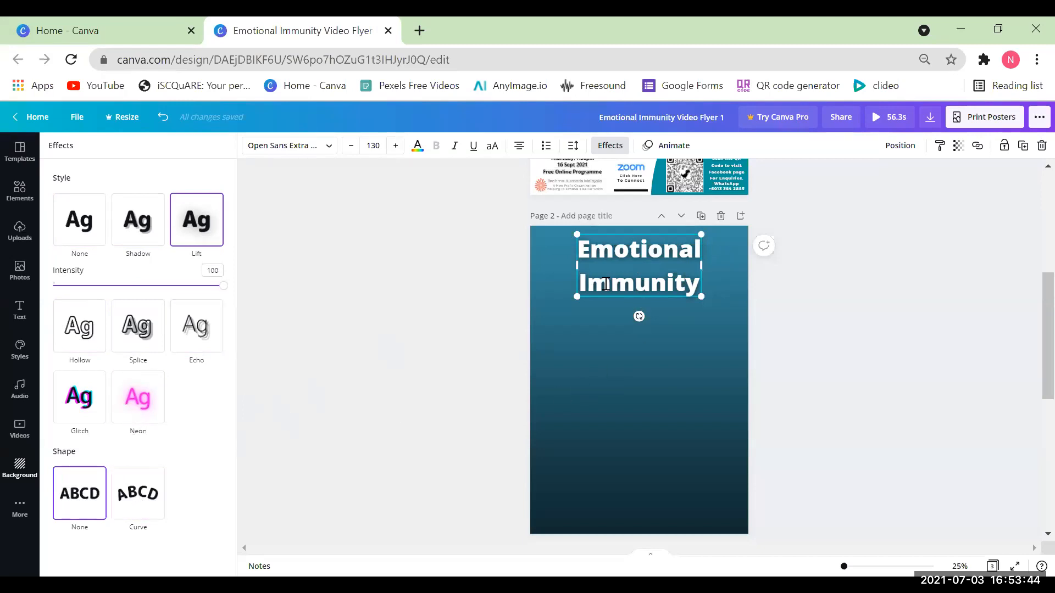
pyautogui.click(855, 328)
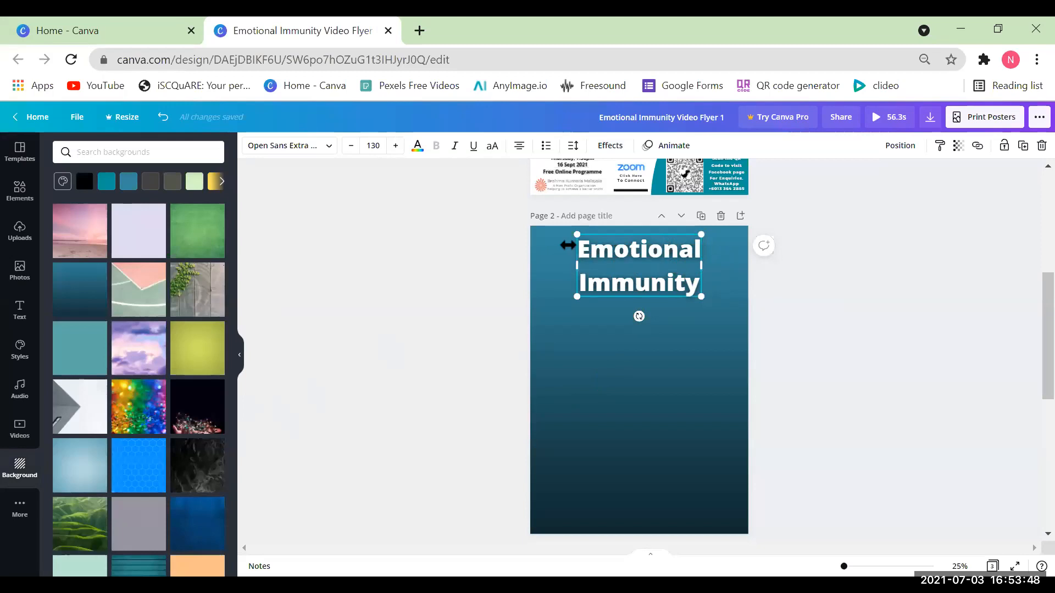
# Set the letter spacing of the whole "Emotional Immunity" heading on page 2 to 101
pyautogui.moveTo(581, 252); pyautogui.dragTo(697, 276)
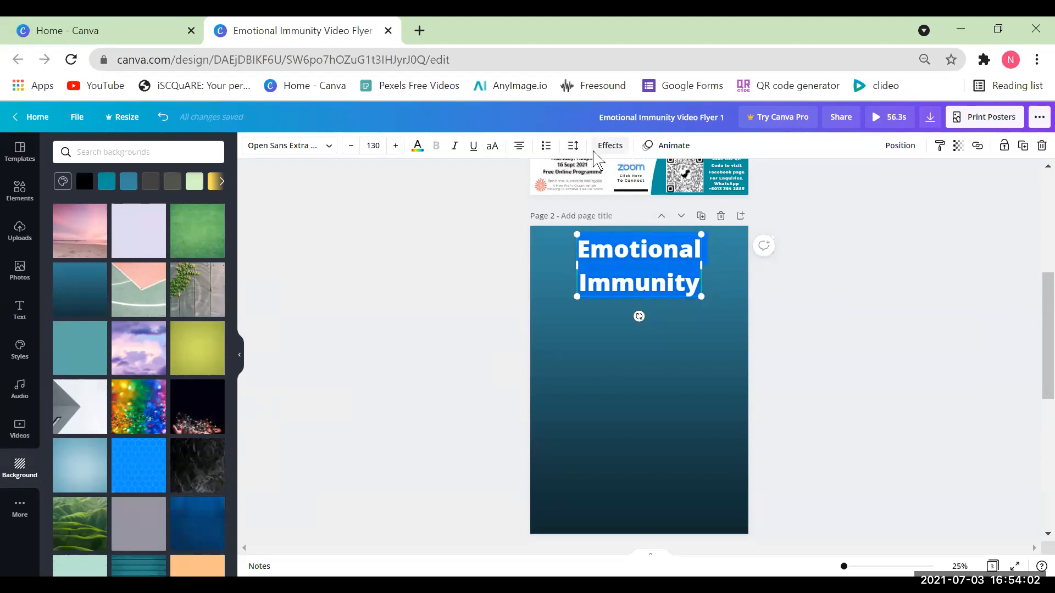
pyautogui.click(573, 154)
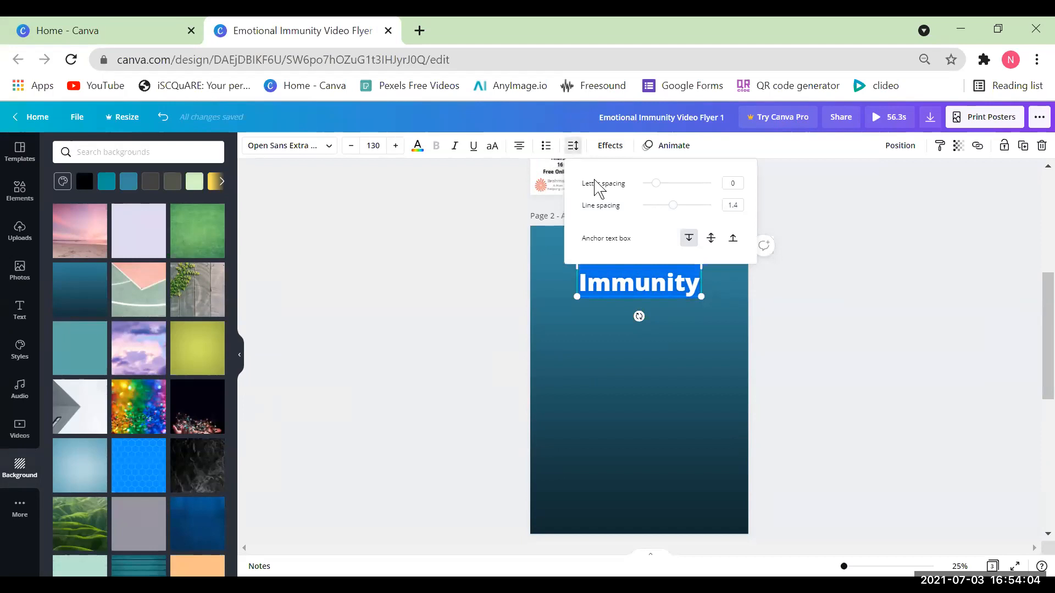
pyautogui.moveTo(657, 184)
pyautogui.mouseDown()
pyautogui.moveTo(698, 188)
pyautogui.moveTo(663, 189)
pyautogui.mouseUp()
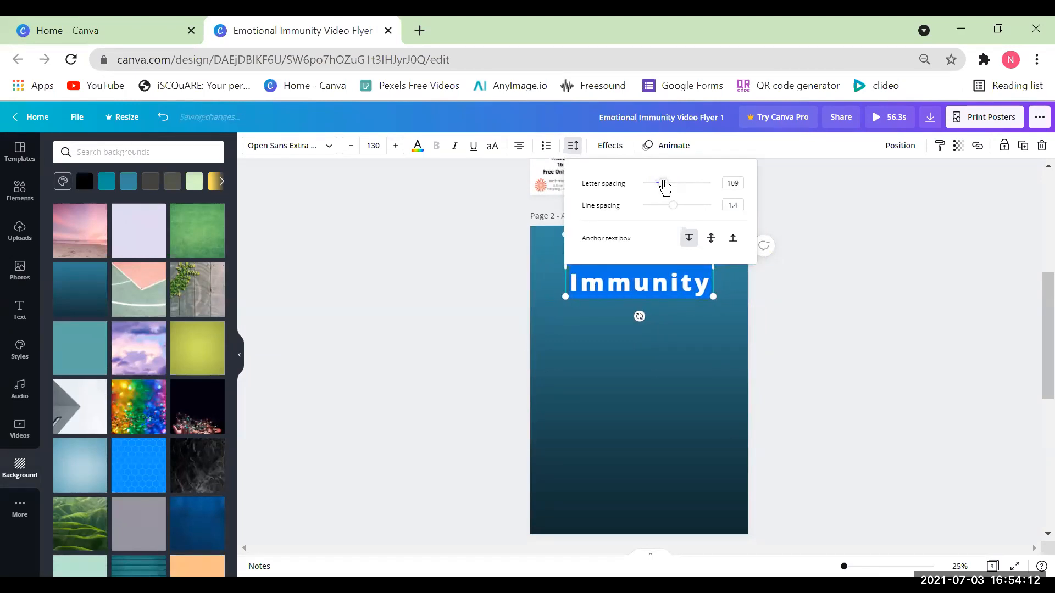
pyautogui.click(863, 305)
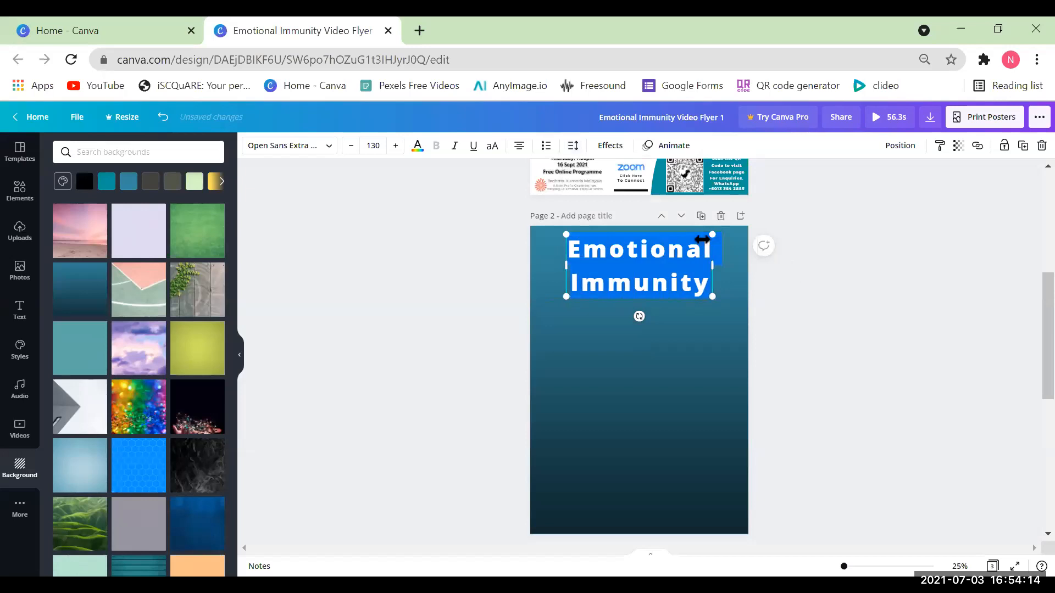
pyautogui.click(613, 146)
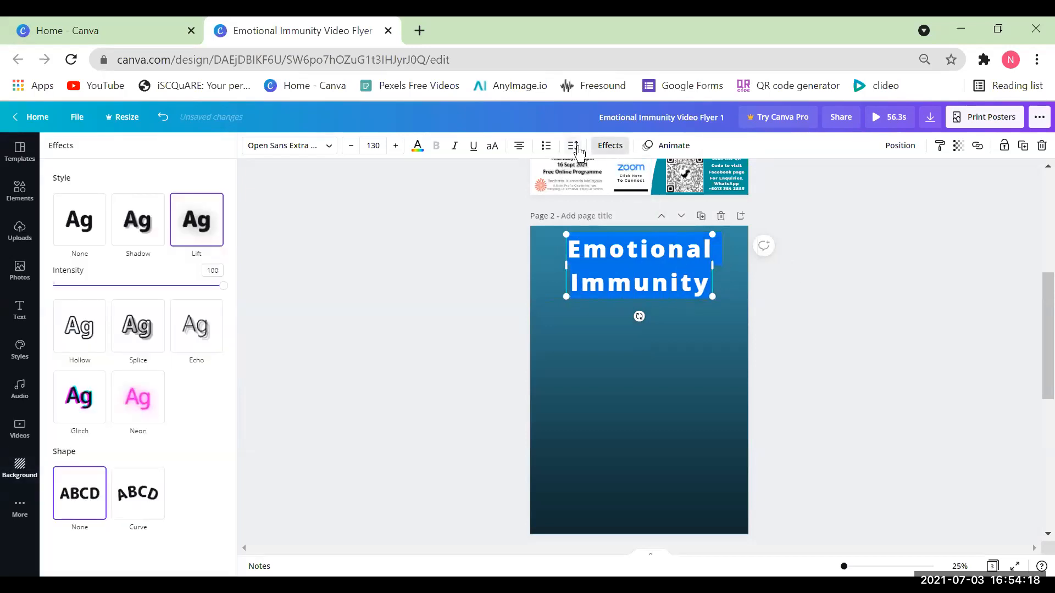
pyautogui.click(573, 146)
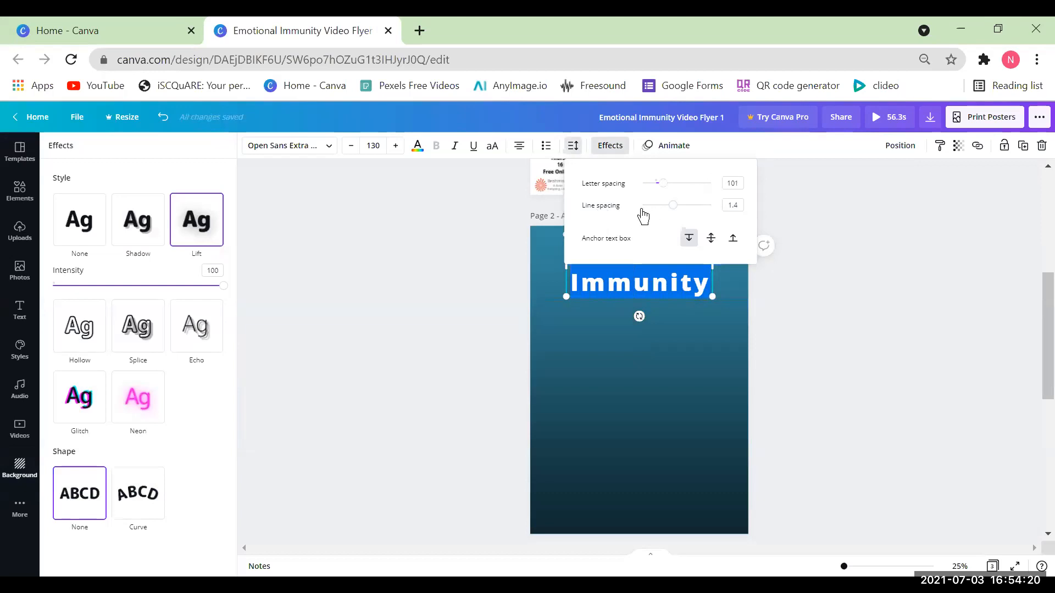
pyautogui.click(922, 257)
pyautogui.click(387, 287)
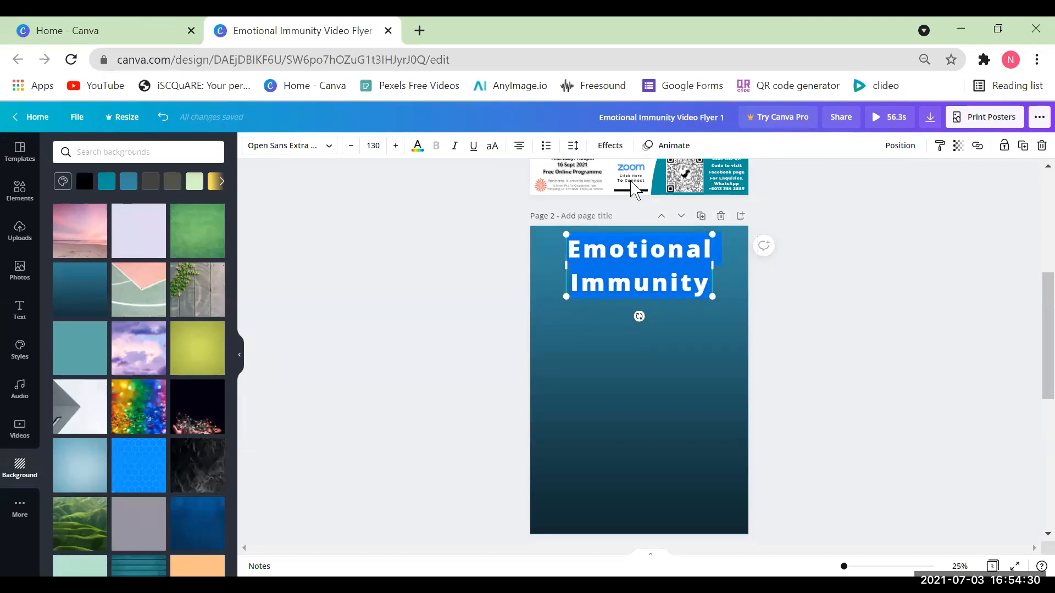
# Reduce the "Emotional Immunity" heading's line spacing to 0.51
pyautogui.click(573, 146)
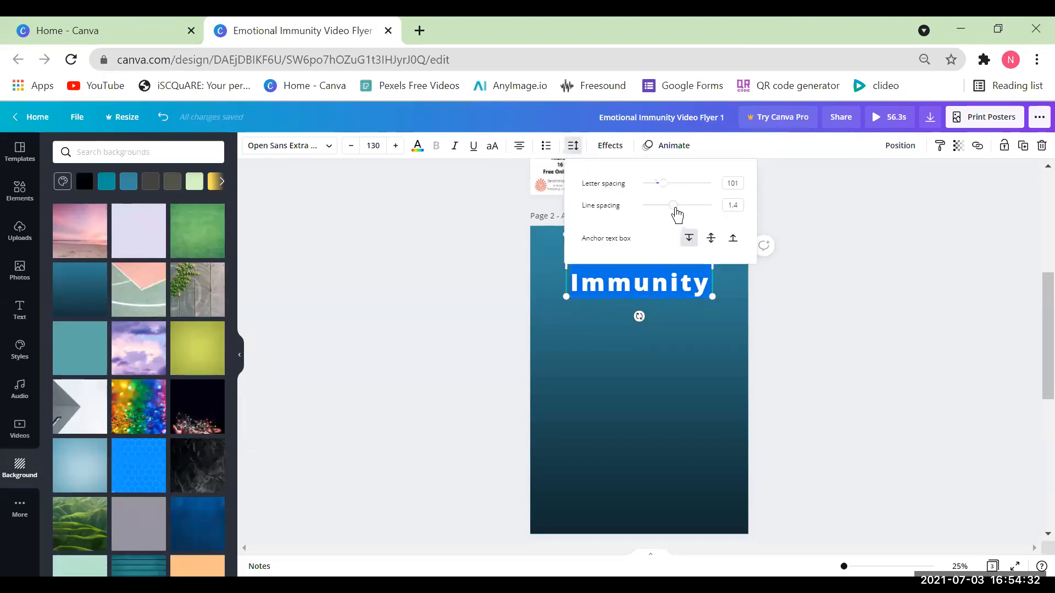
pyautogui.moveTo(676, 213); pyautogui.dragTo(642, 212)
pyautogui.click(817, 332)
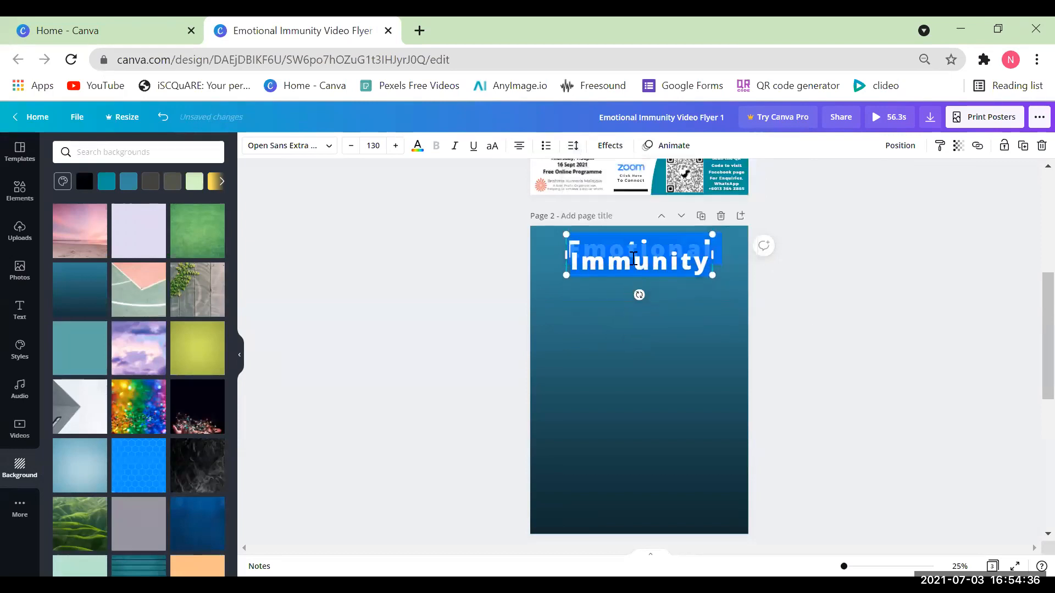
pyautogui.click(656, 369)
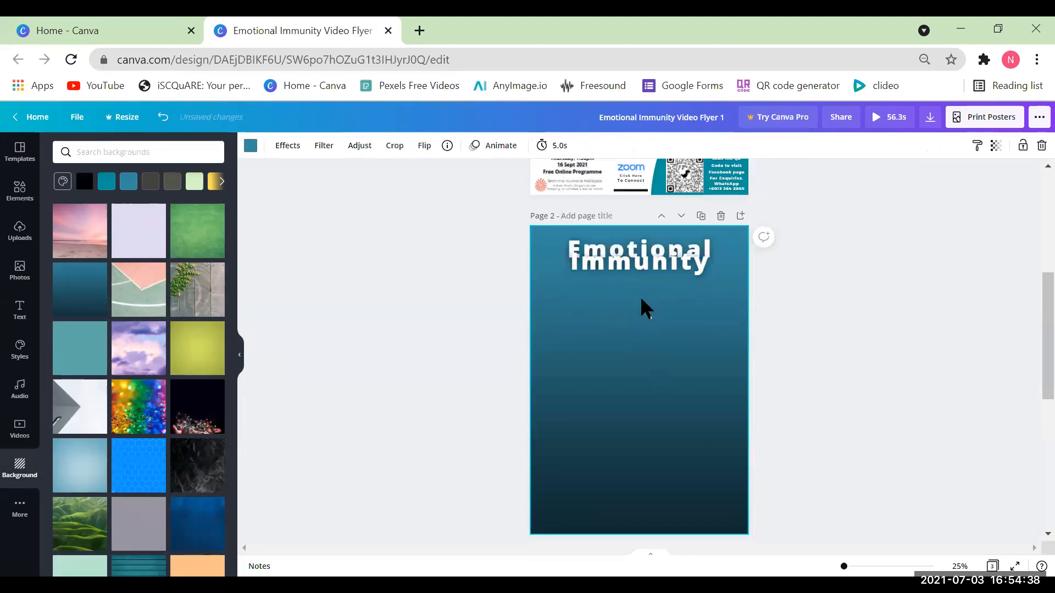
# Raise the heading's line spacing to 0.89 and then slightly further, so its two lines sit close together without overlapping
pyautogui.click(640, 262)
pyautogui.click(574, 147)
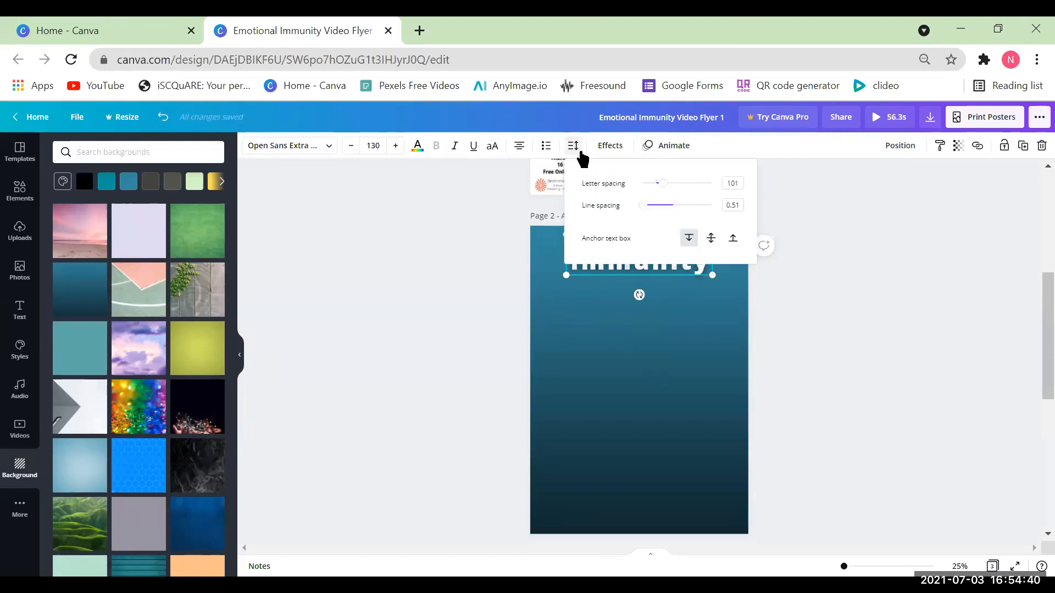
pyautogui.moveTo(648, 207); pyautogui.dragTo(656, 211)
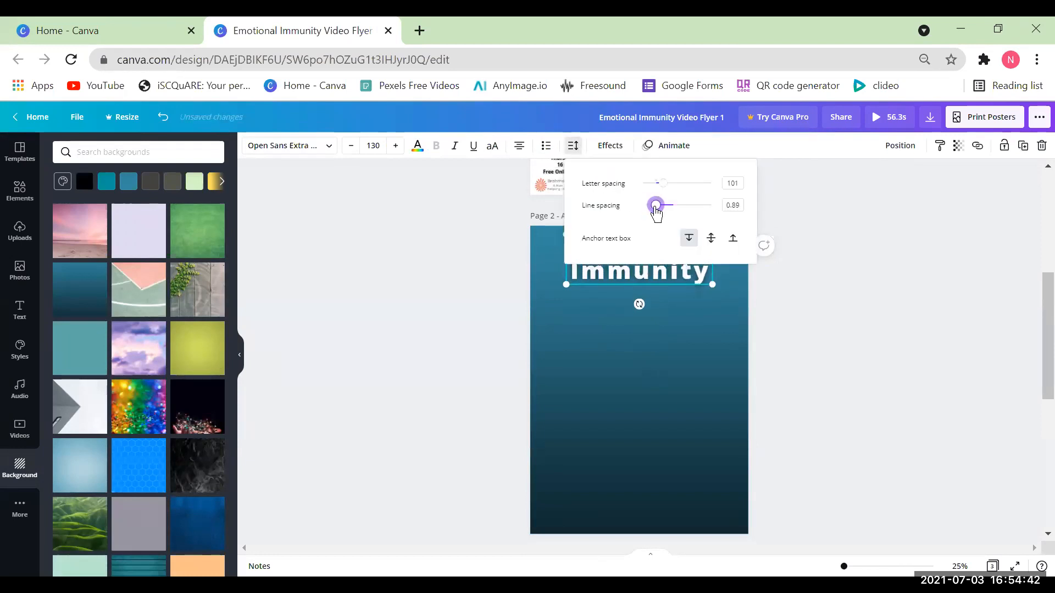
pyautogui.click(860, 353)
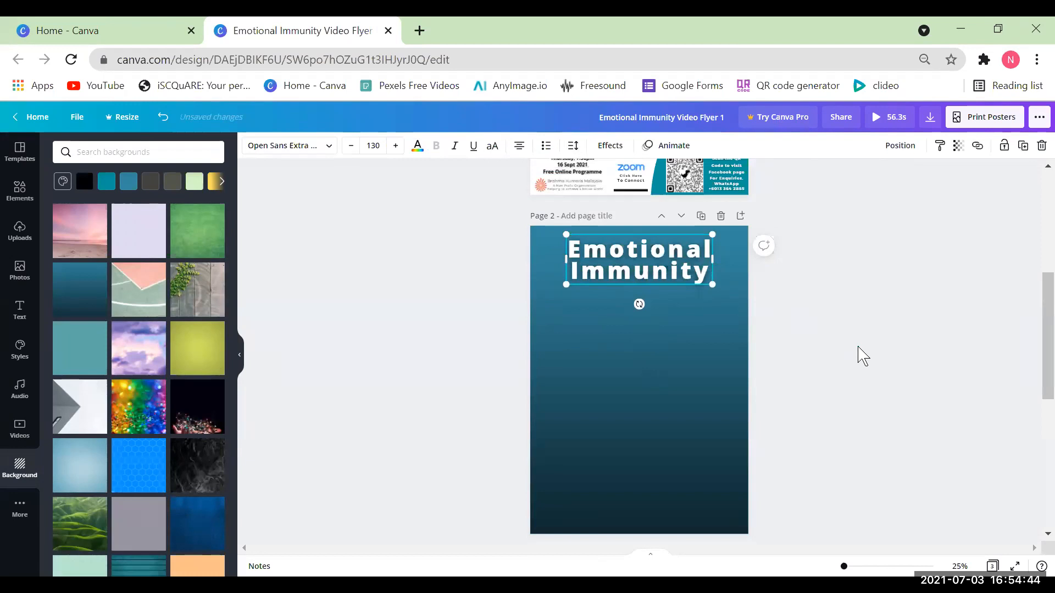
pyautogui.click(860, 354)
pyautogui.click(652, 279)
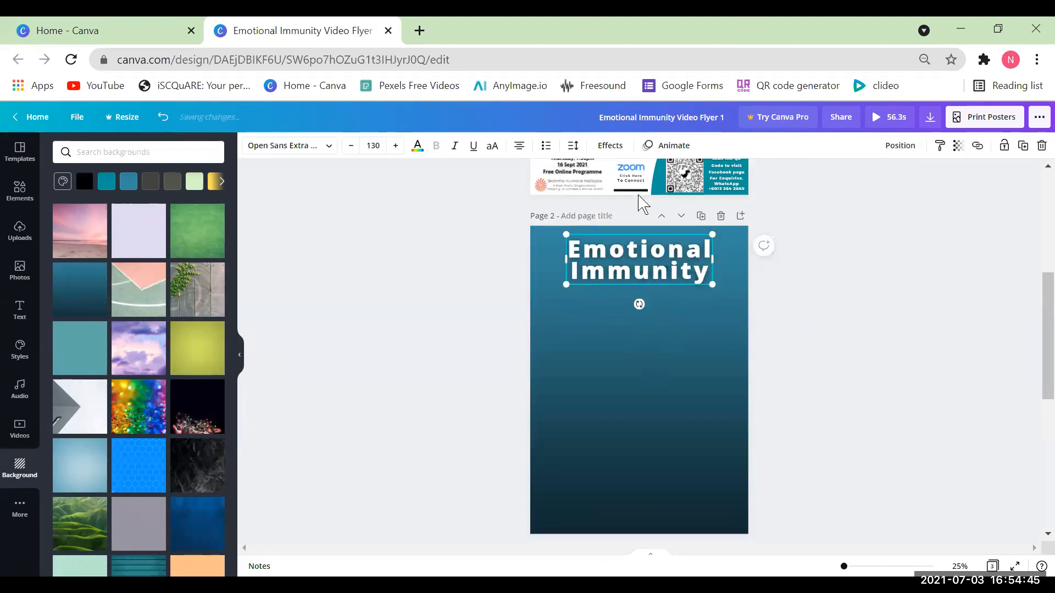
pyautogui.click(573, 146)
pyautogui.moveTo(659, 212); pyautogui.dragTo(659, 212)
pyautogui.click(824, 358)
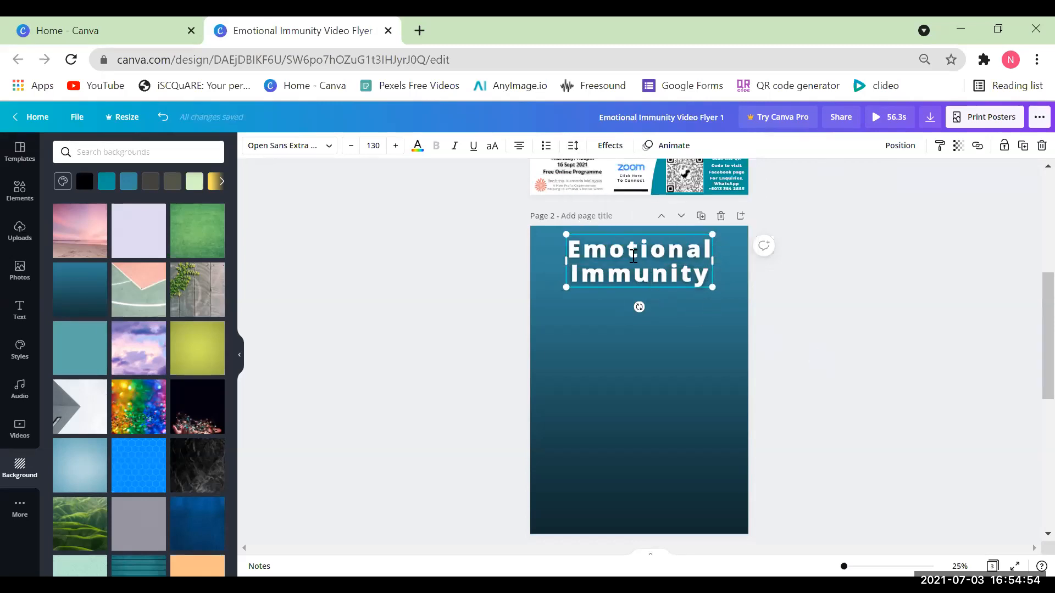
# Select all of the "Emotional Immunity" heading's text and reduce its font size to 108
pyautogui.moveTo(573, 253); pyautogui.dragTo(708, 284)
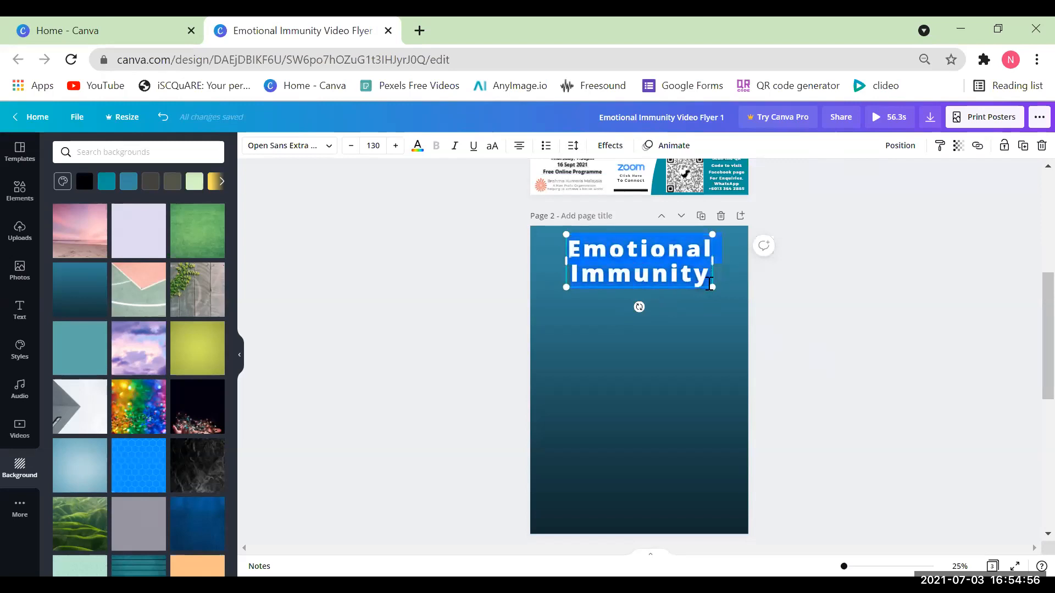
pyautogui.click(353, 146)
pyautogui.click(353, 147)
pyautogui.click(353, 146)
pyautogui.click(353, 146)
pyautogui.click(353, 146)
pyautogui.click(352, 146)
pyautogui.click(352, 146)
pyautogui.click(352, 146)
# Move the "Emotional Immunity" heading slightly down and towards page 2's upper-left corner
pyautogui.click(684, 301)
pyautogui.moveTo(662, 275); pyautogui.dragTo(629, 281)
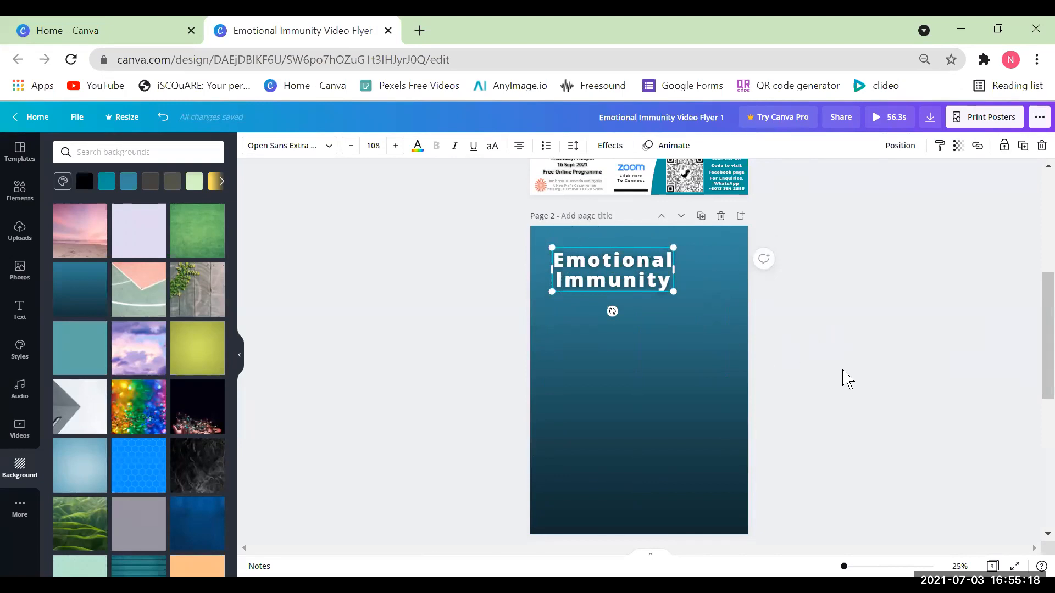
pyautogui.click(873, 378)
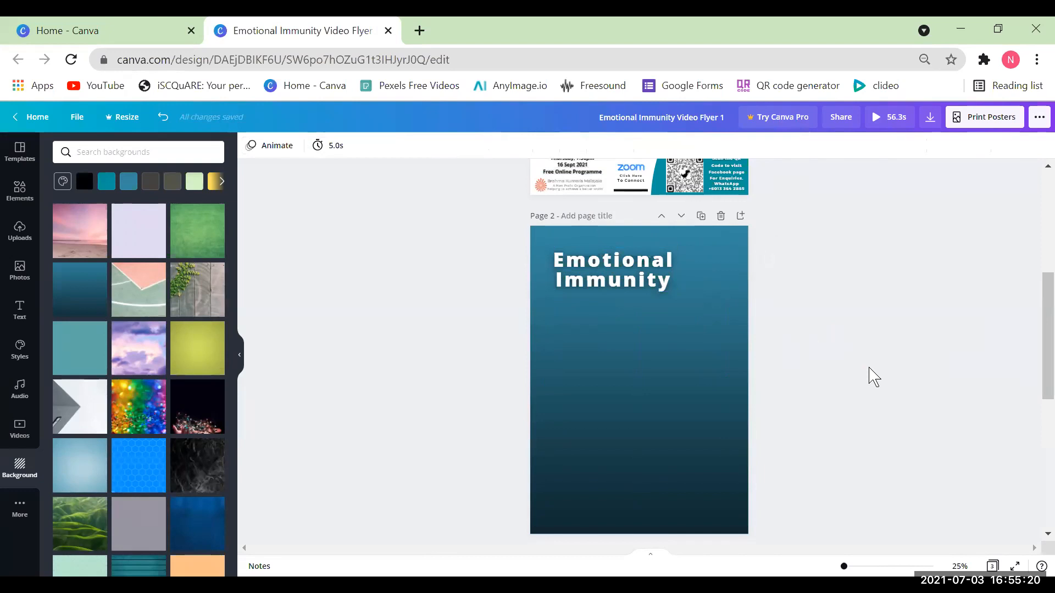
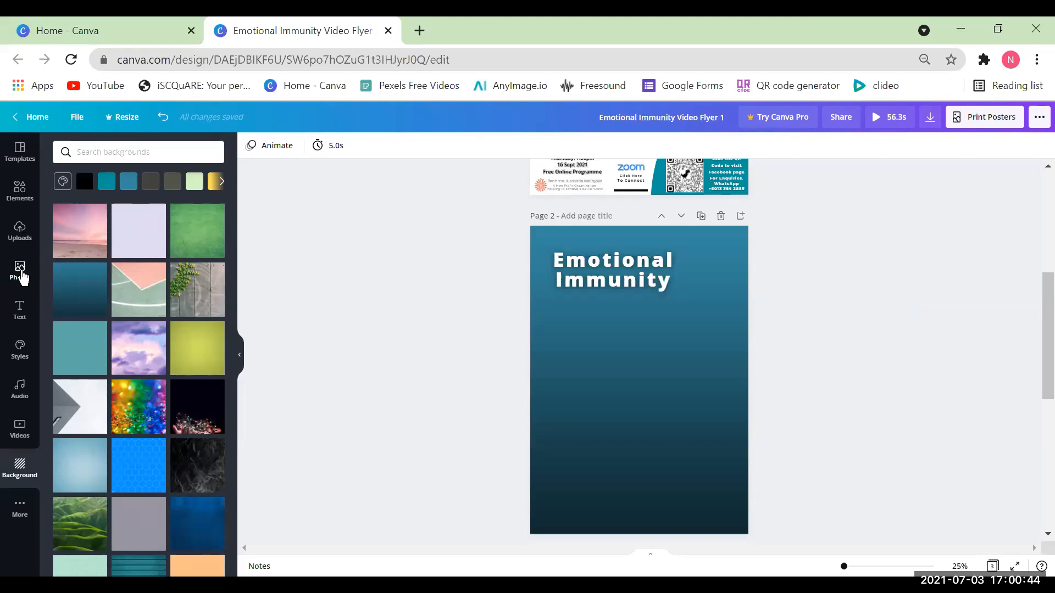
# Search the photo library for "flower"
pyautogui.click(21, 272)
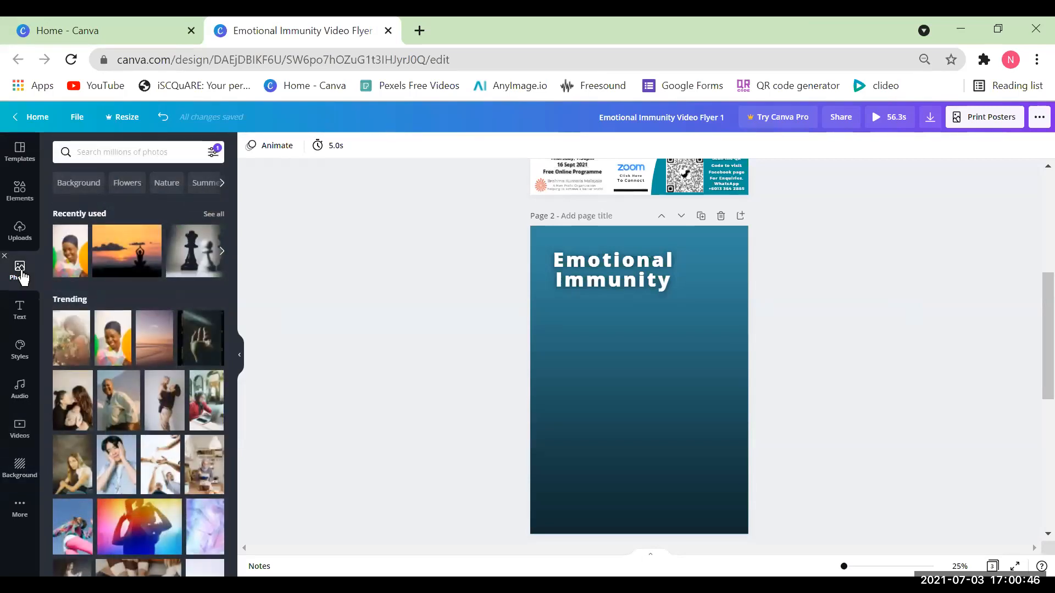
pyautogui.click(119, 154)
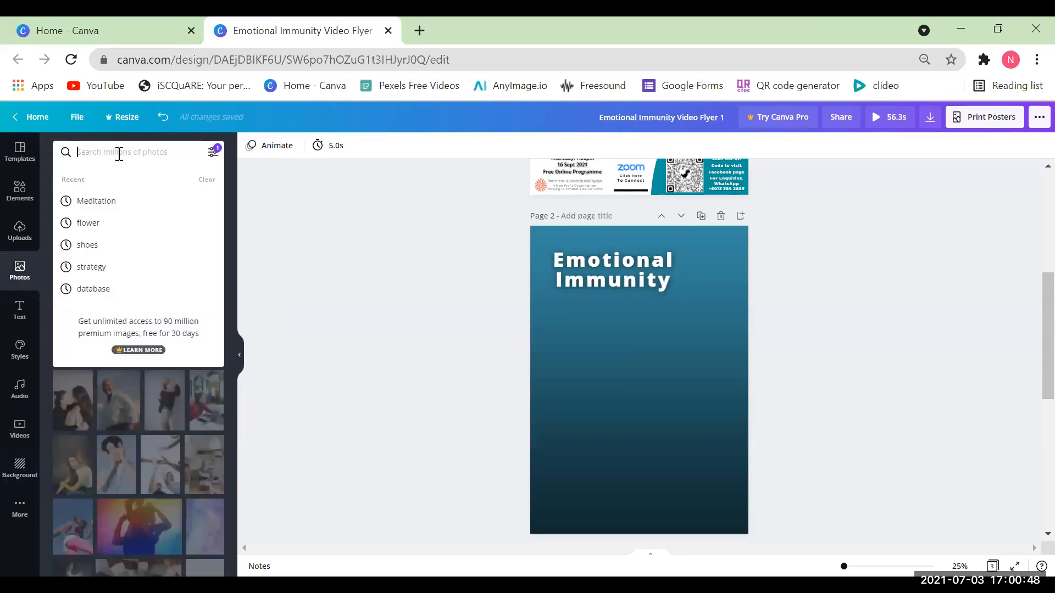
pyautogui.write('flower')
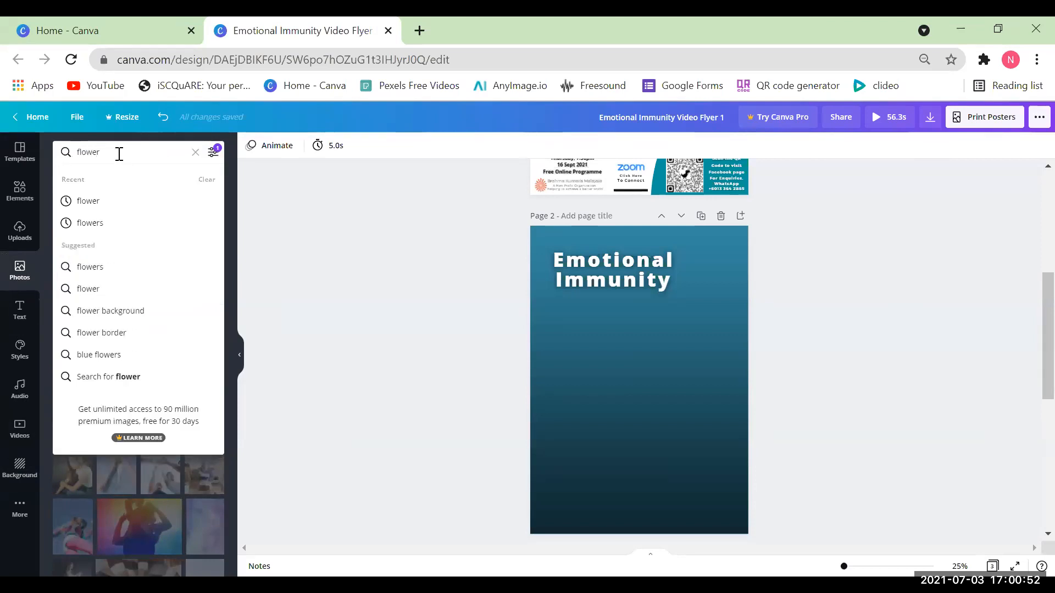
pyautogui.click(110, 204)
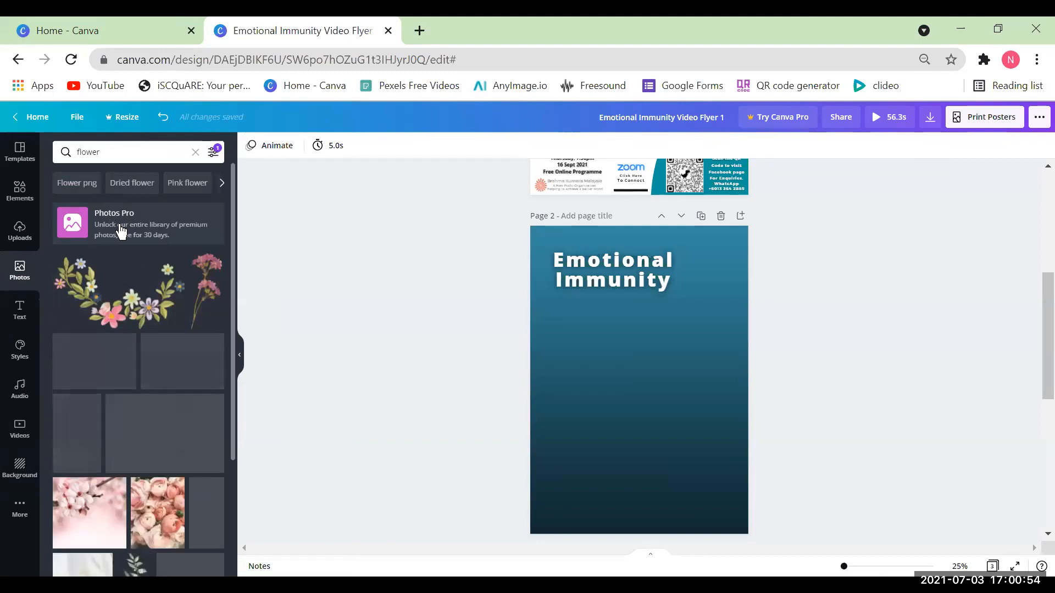
# Delete page 2's gradient background and the solid teal-blue colour beneath it, leaving the page white
pyautogui.click(694, 344)
pyautogui.press('Delete')
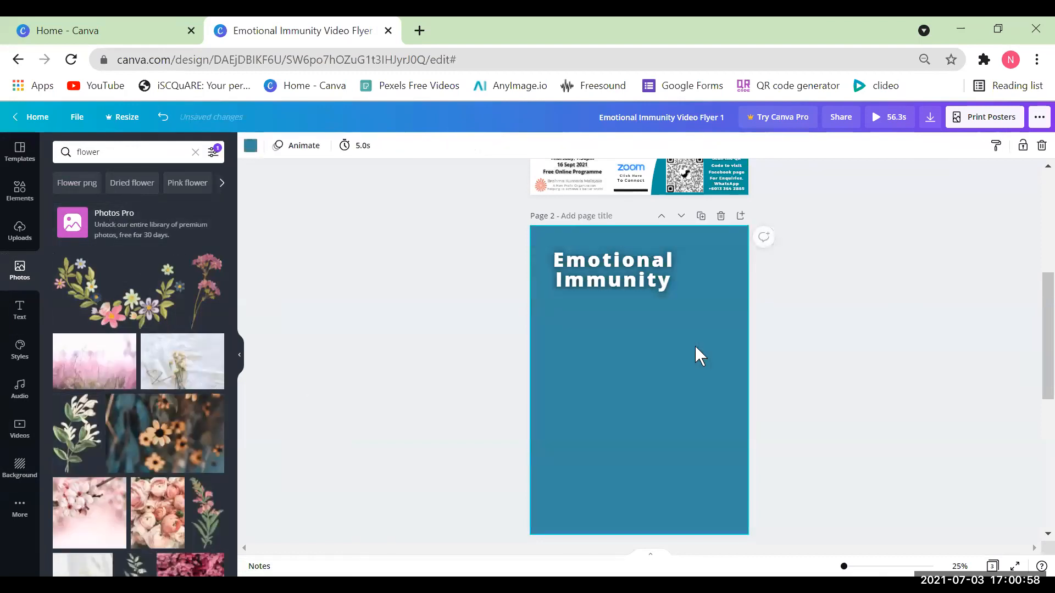
pyautogui.press('Delete')
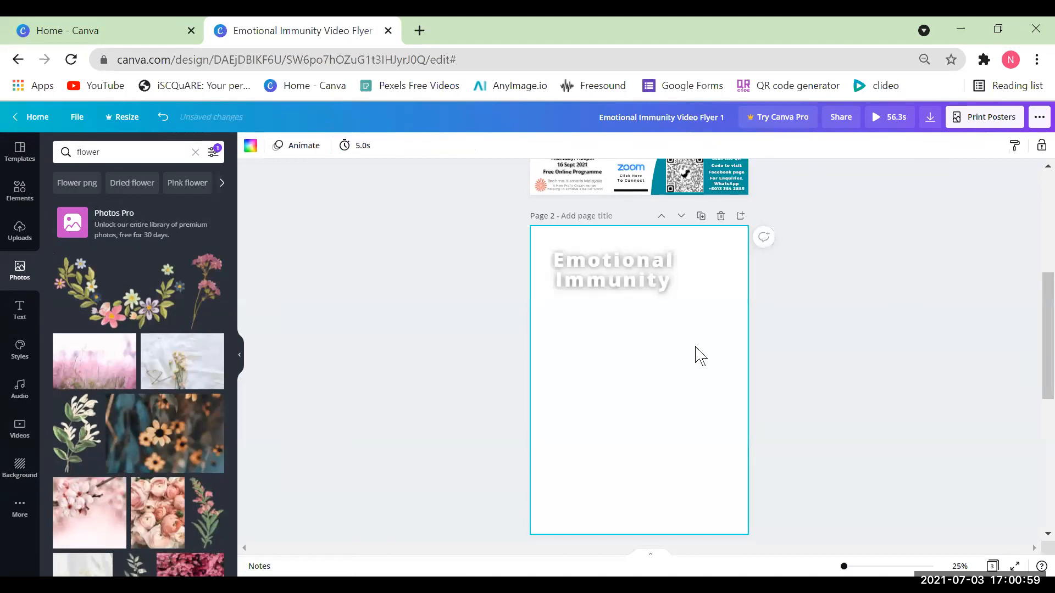
pyautogui.click(649, 280)
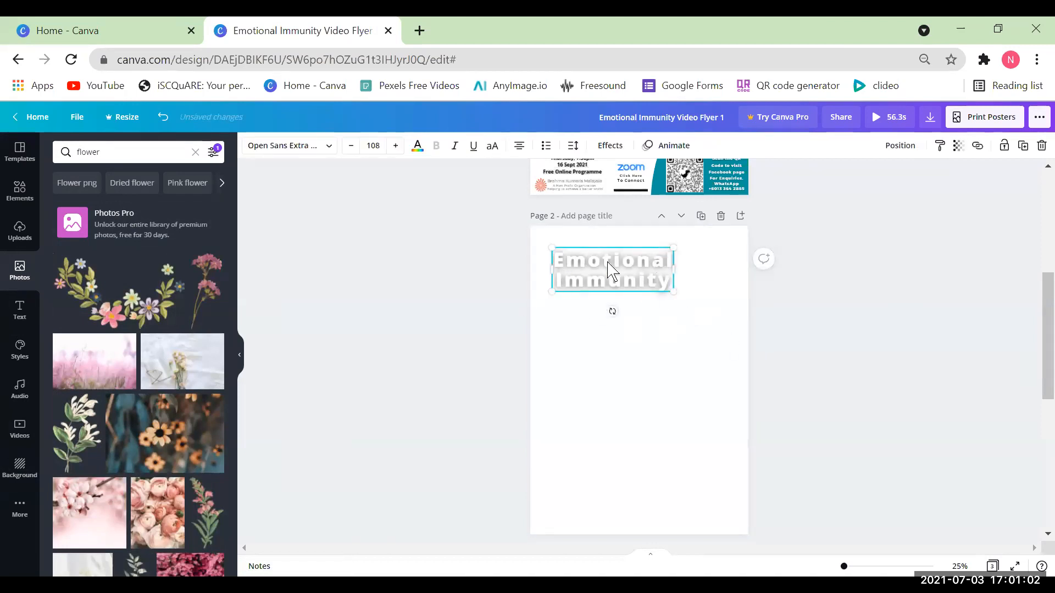
pyautogui.click(831, 394)
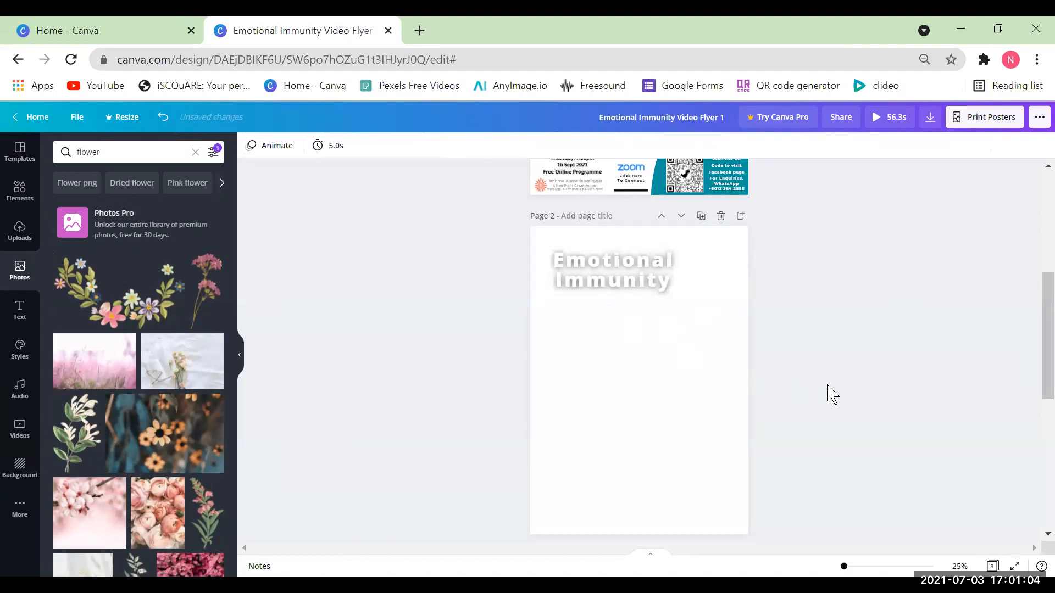
# Add the free cream daisy-like flower cut-out to page 2 and delete the "Emotional Immunity" heading
pyautogui.scroll(-1, 147, 386)
pyautogui.scroll(-5, 148, 386)
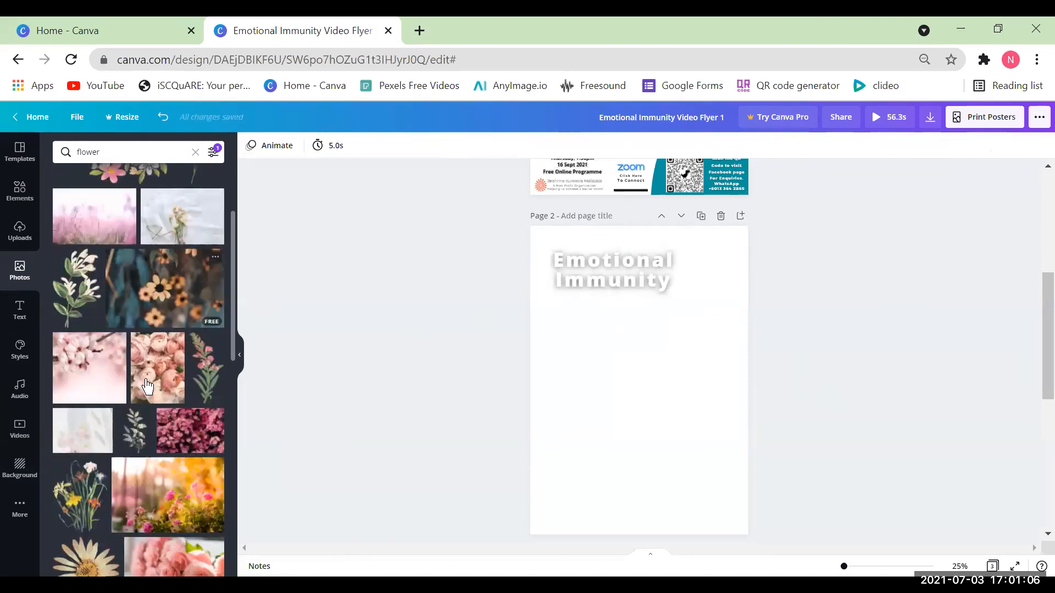
pyautogui.click(80, 395)
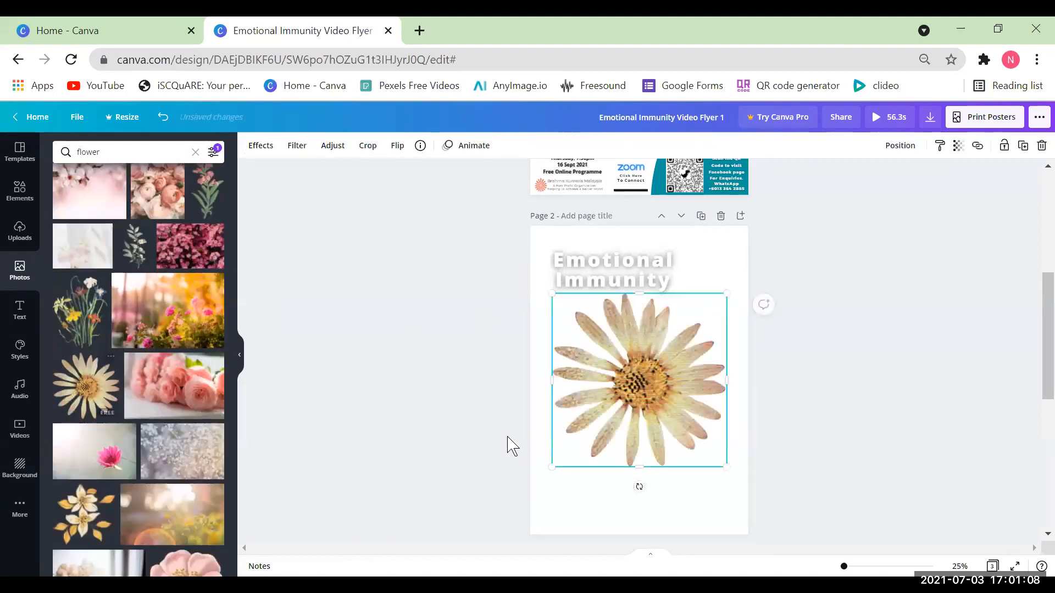
pyautogui.click(872, 325)
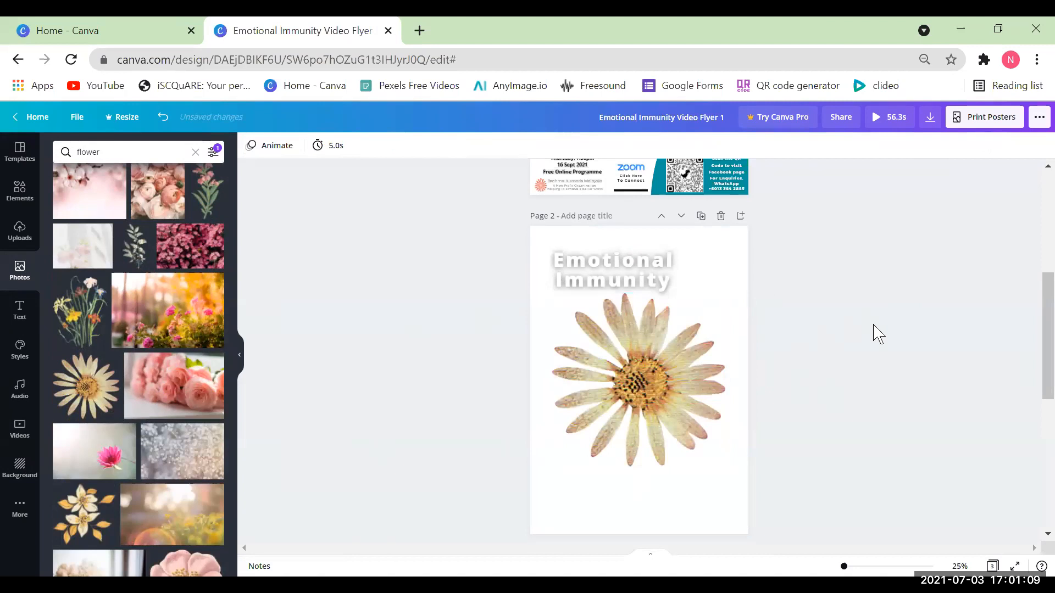
pyautogui.click(653, 274)
pyautogui.press('Delete')
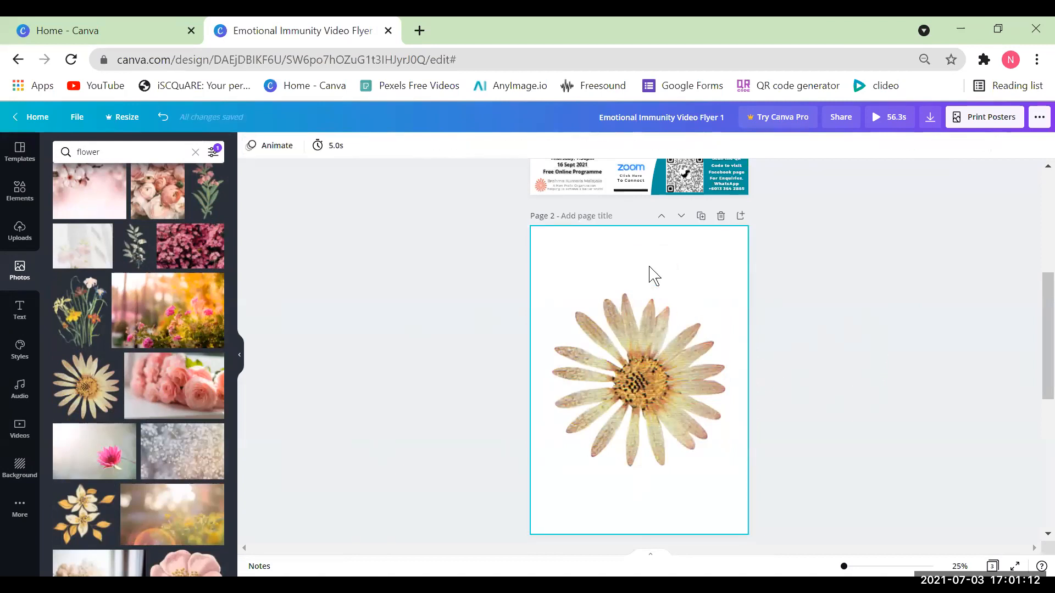
# Move the daisy-like flower cut-out upward on page 2, keeping it horizontally centred
pyautogui.click(668, 381)
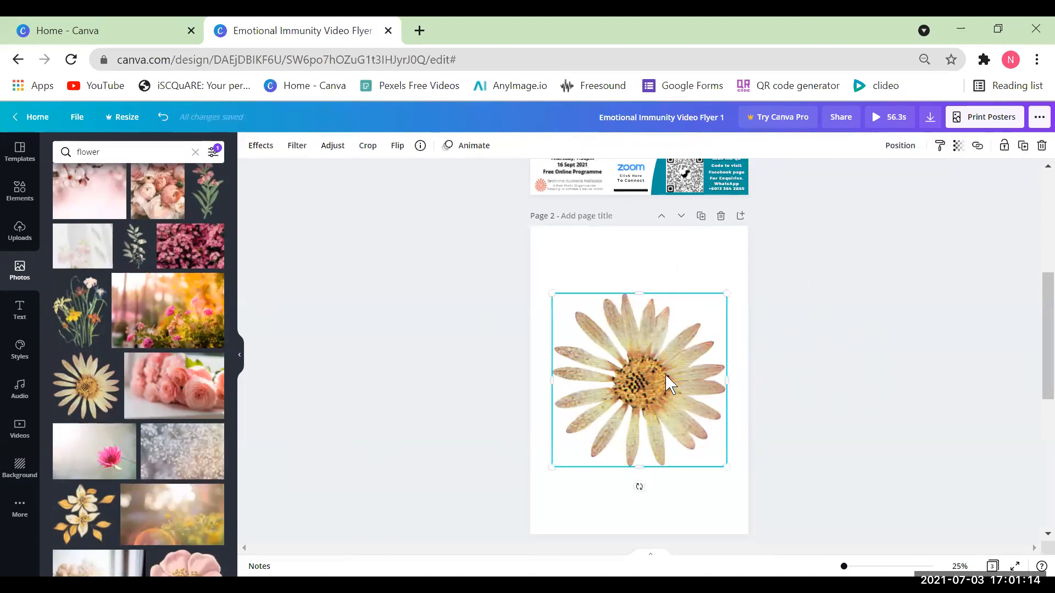
pyautogui.moveTo(669, 381); pyautogui.dragTo(666, 341)
pyautogui.click(855, 344)
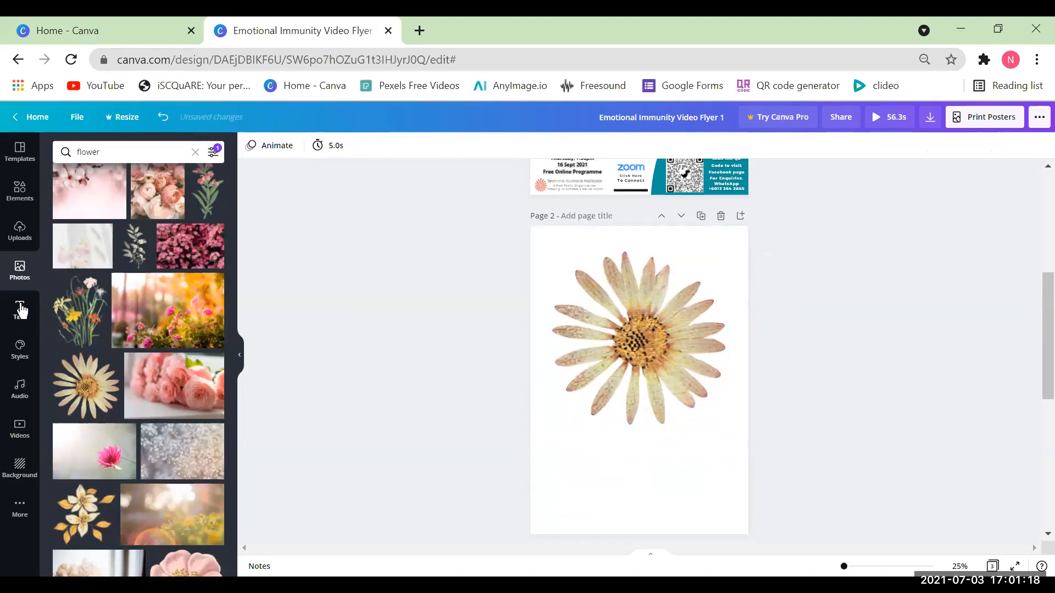
# Examine the photo effects offered for page 2's flower, including Duotone, Shadows, BadTV, Liquify, Screen, Slice and Code Art
pyautogui.click(676, 352)
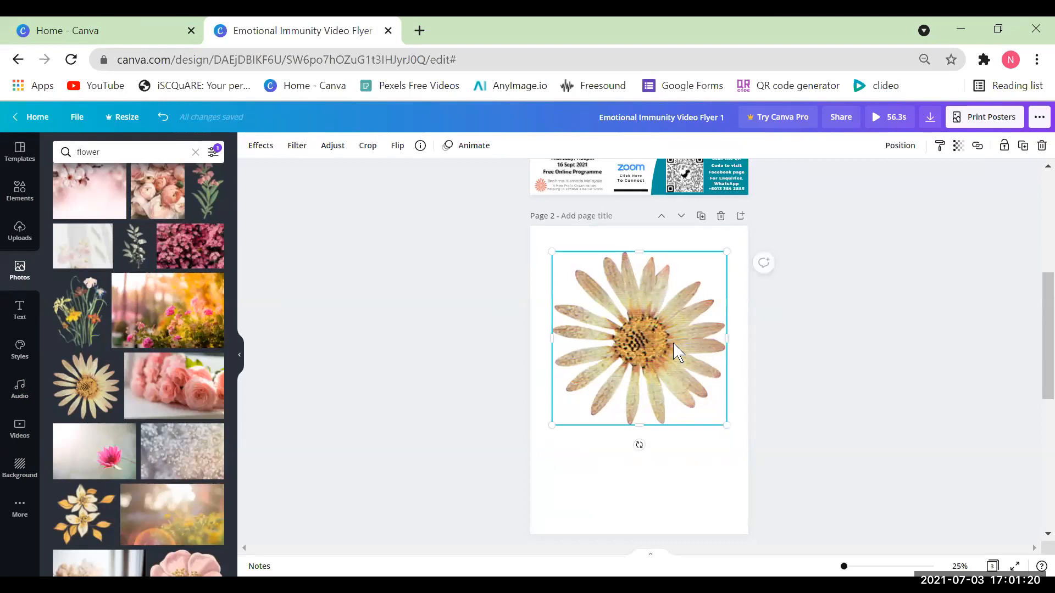
pyautogui.click(261, 146)
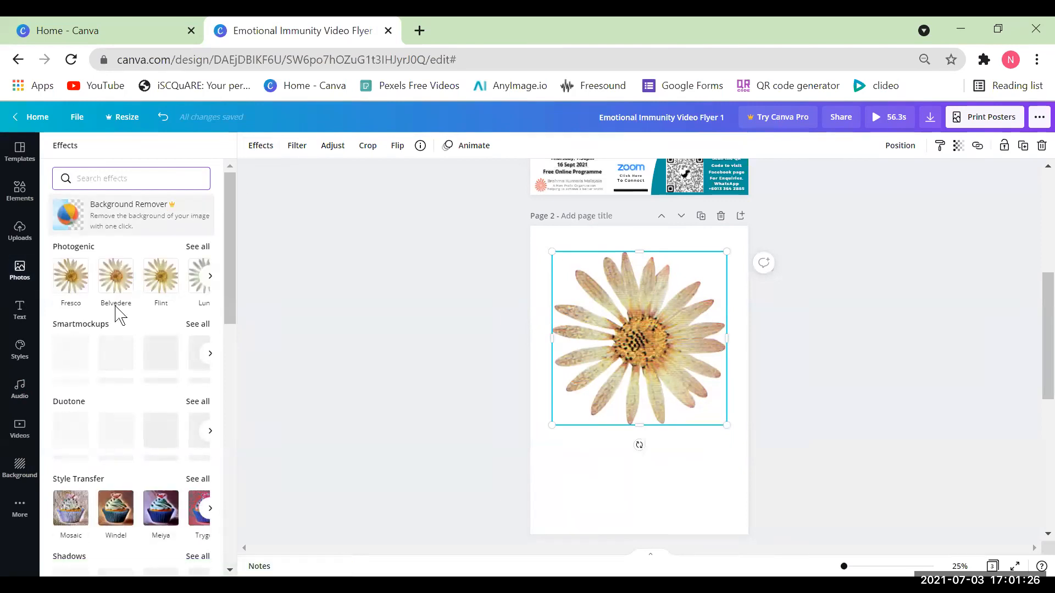
pyautogui.scroll(-7, 123, 358)
pyautogui.scroll(-5, 122, 362)
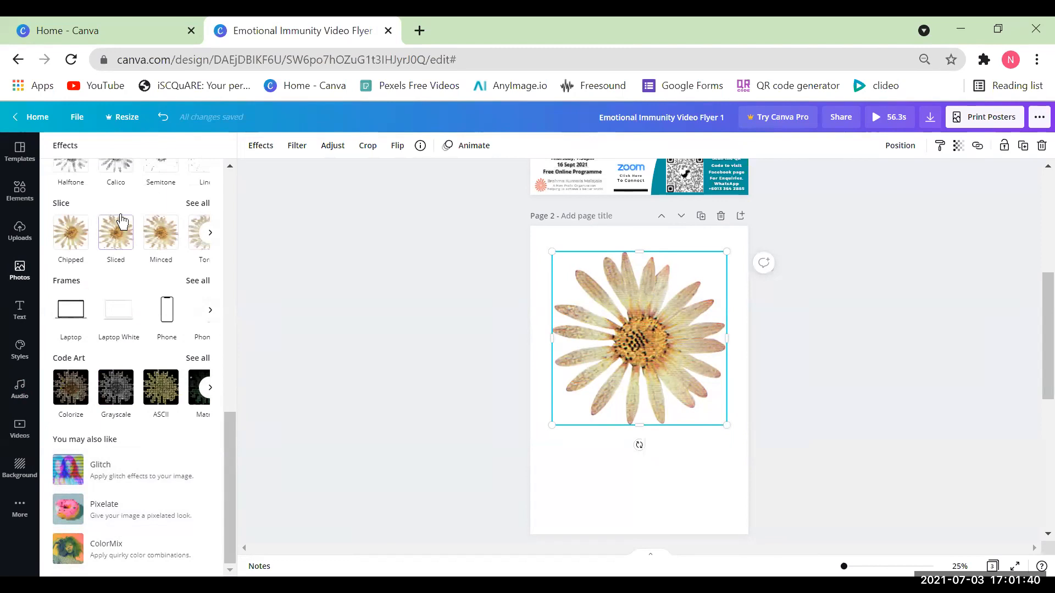
pyautogui.scroll(5, 121, 319)
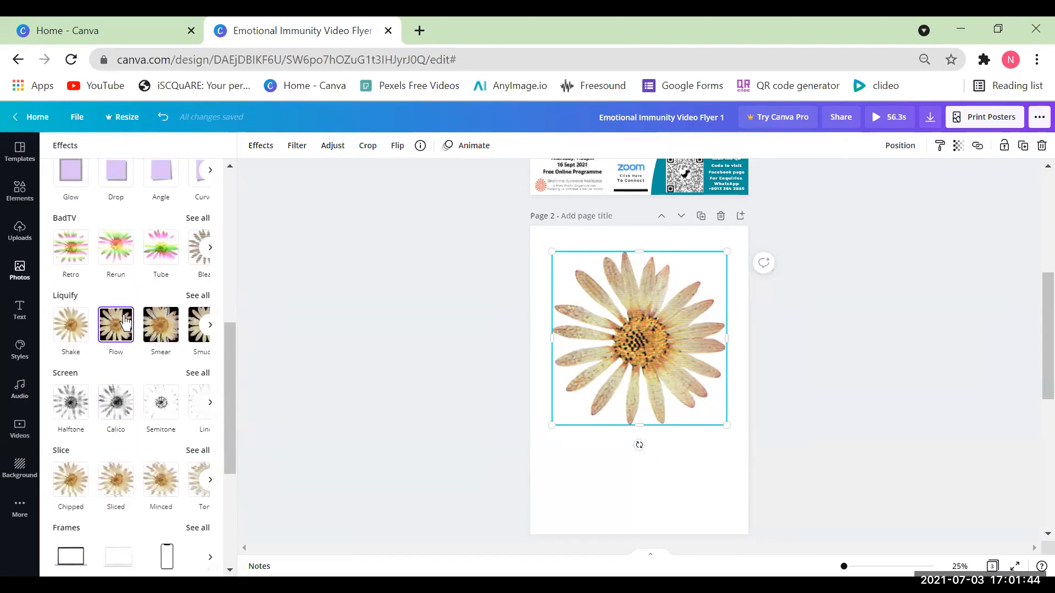
pyautogui.scroll(2, 125, 322)
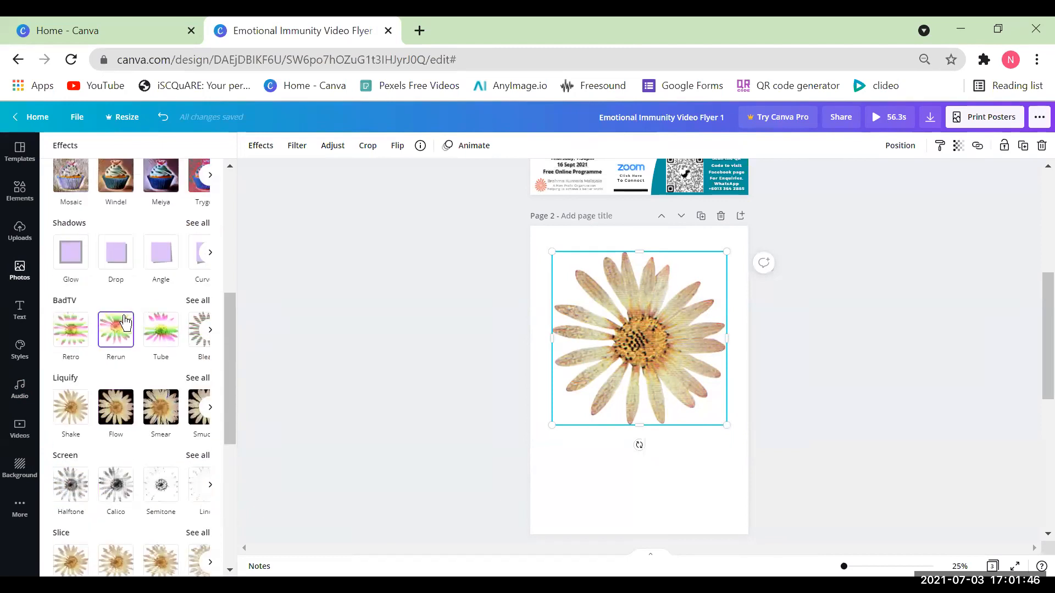
pyautogui.scroll(2, 125, 321)
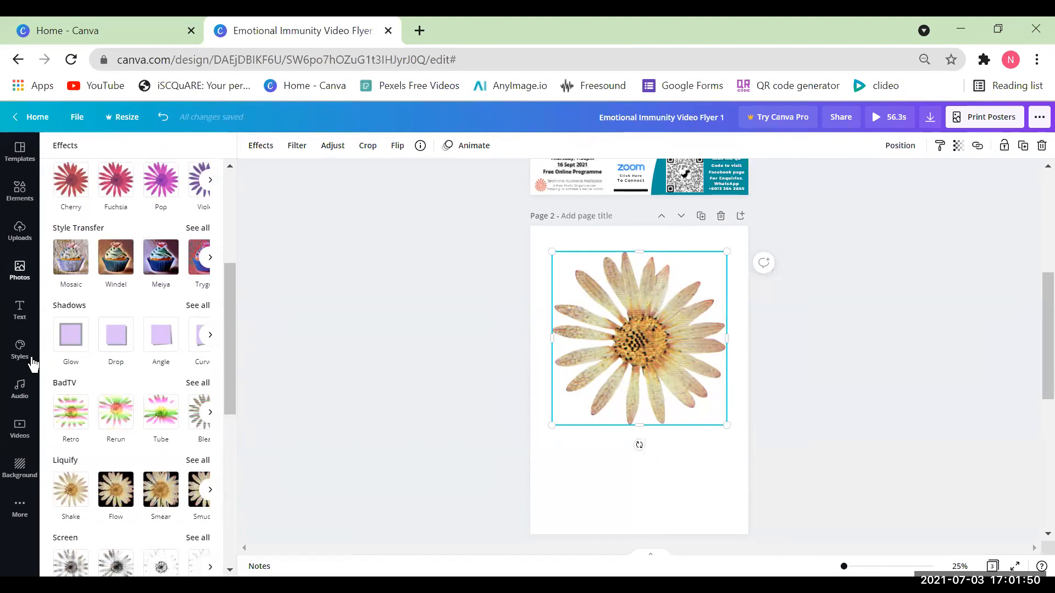
pyautogui.scroll(4, 116, 345)
pyautogui.scroll(2, 116, 345)
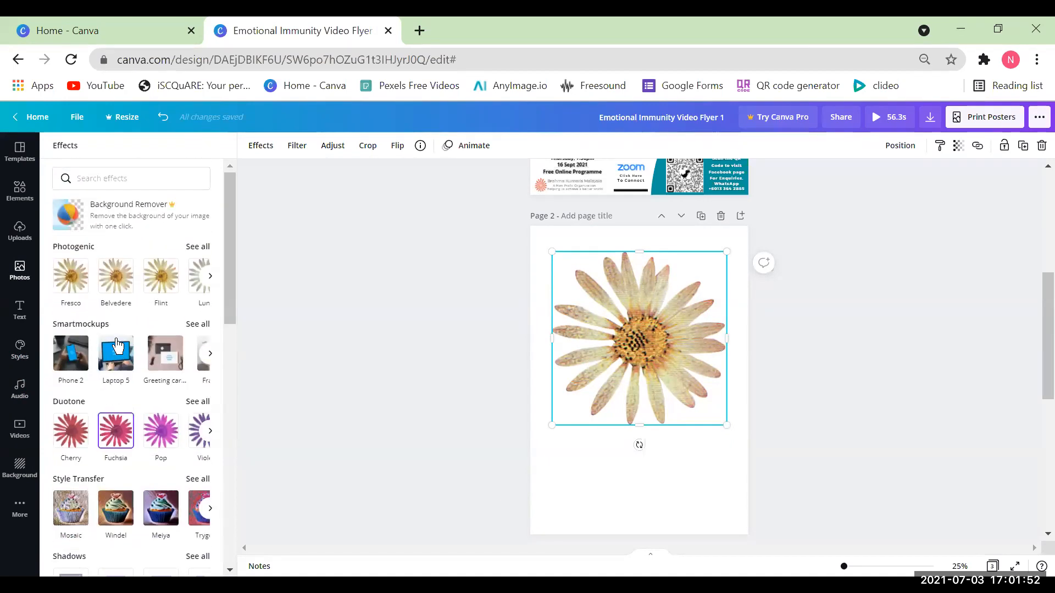
pyautogui.scroll(-6, 113, 347)
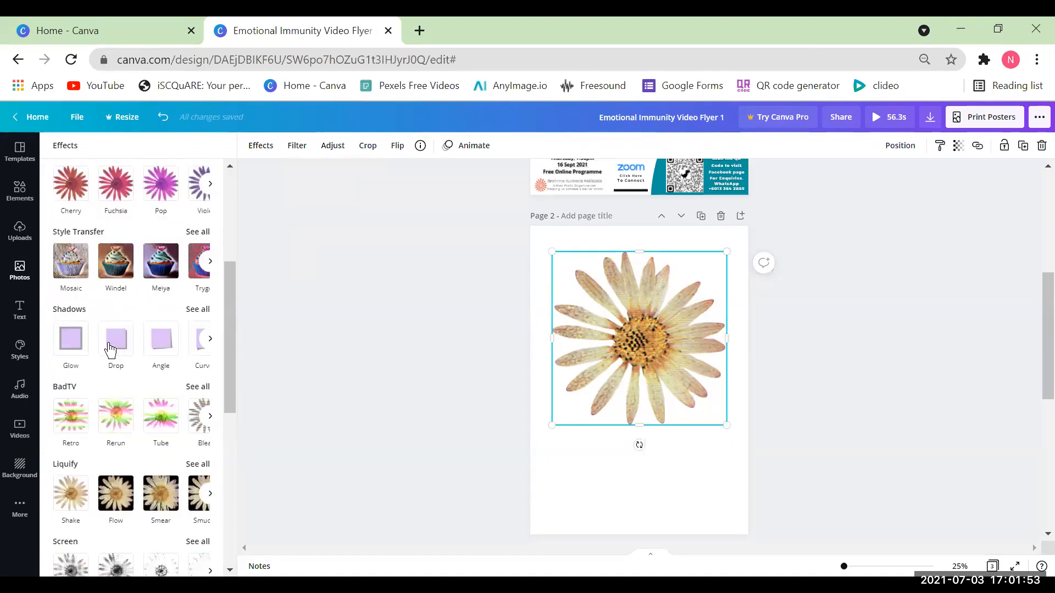
# Try to apply the Glow shadow effect to the flower on page 2
pyautogui.click(77, 345)
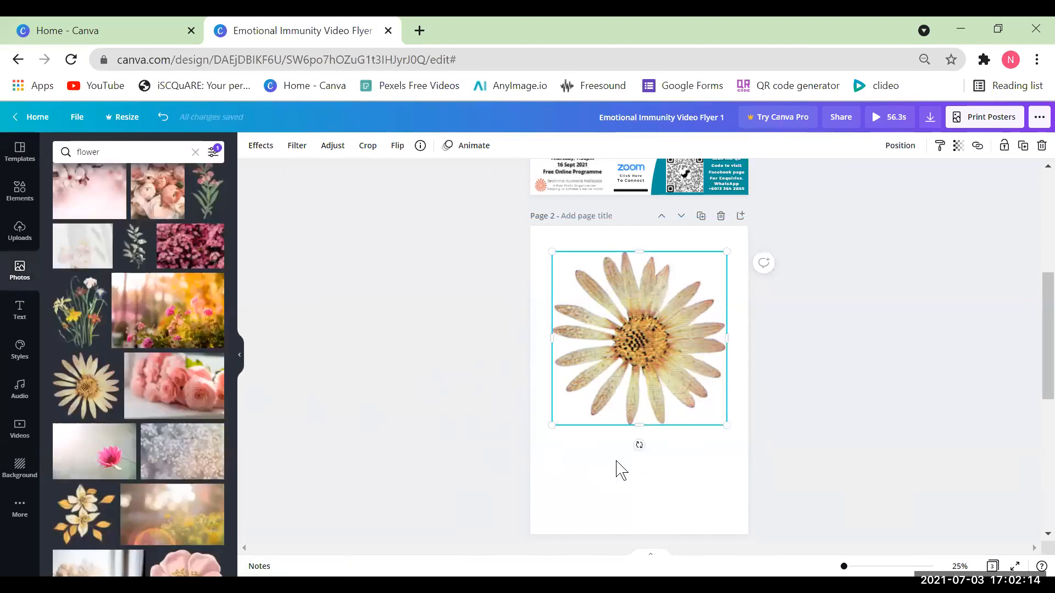
pyautogui.click(619, 469)
pyautogui.click(634, 302)
pyautogui.click(262, 146)
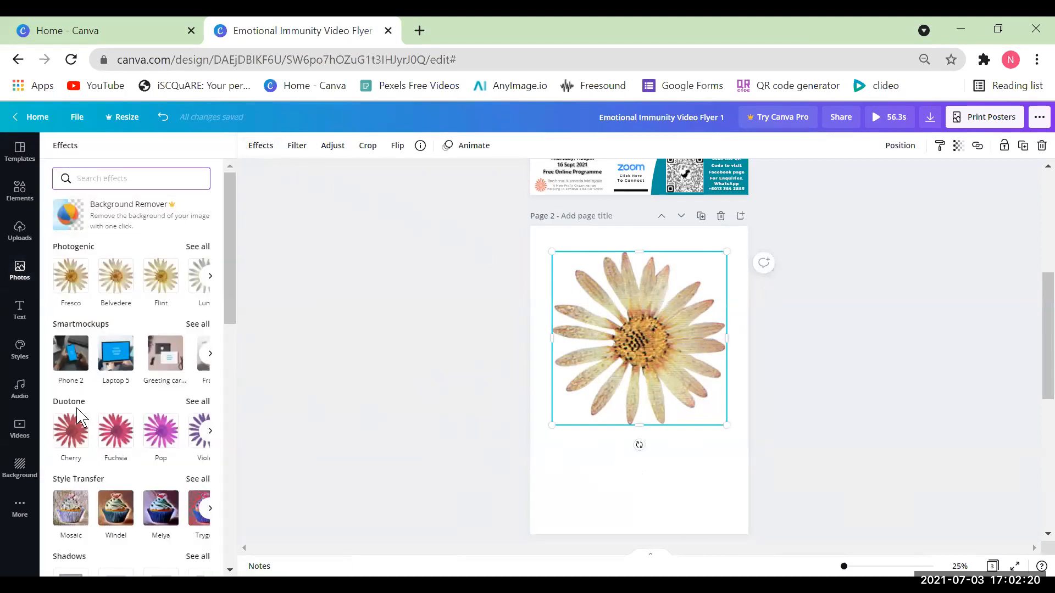
pyautogui.scroll(-2, 75, 424)
pyautogui.scroll(-1, 75, 424)
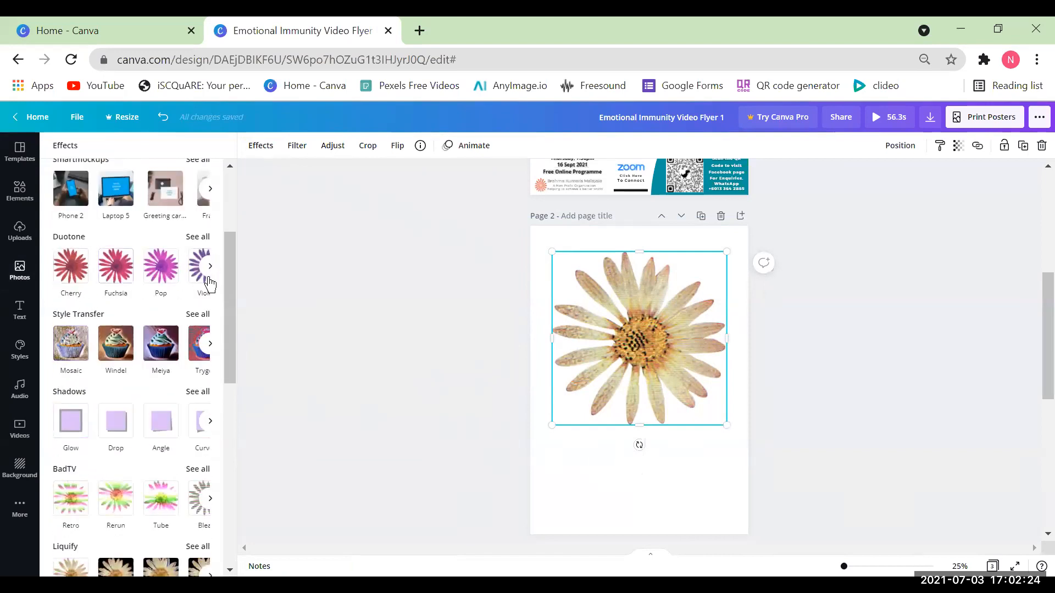
pyautogui.scroll(-6, 149, 493)
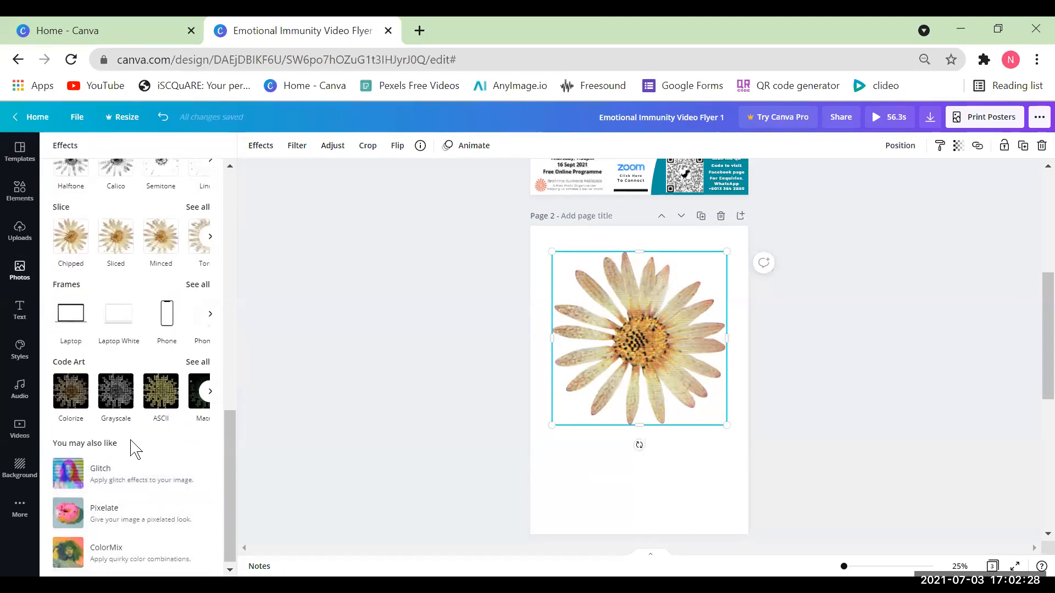
pyautogui.scroll(3, 131, 440)
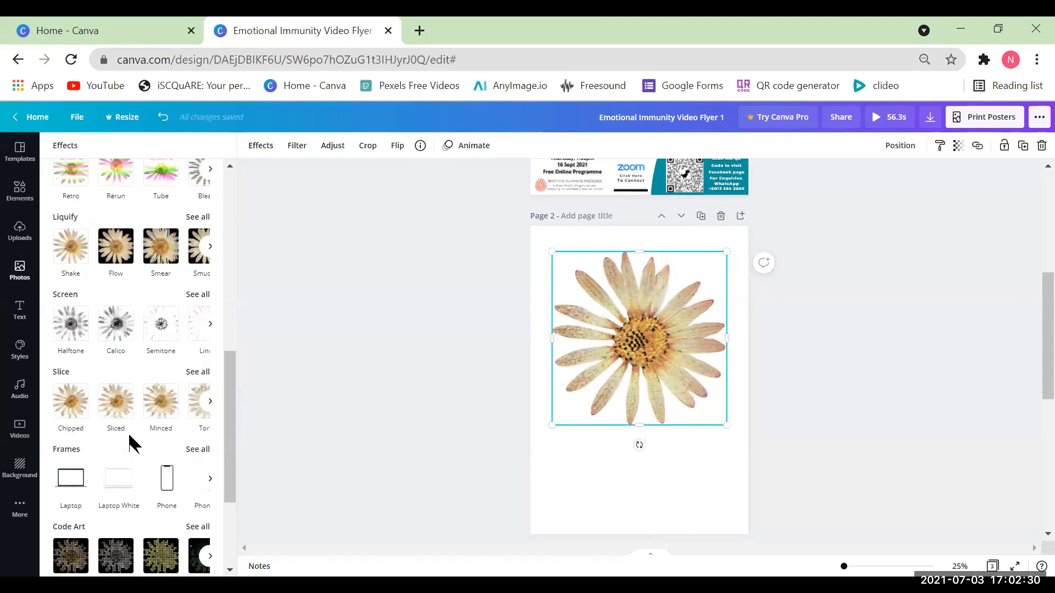
pyautogui.scroll(4, 128, 433)
pyautogui.scroll(2, 104, 423)
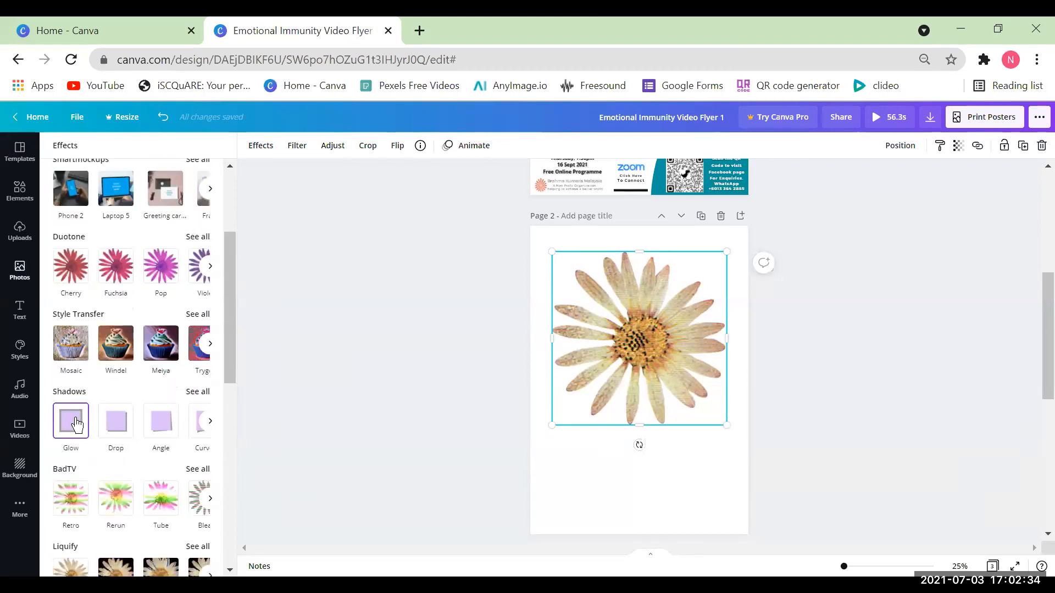
pyautogui.click(76, 424)
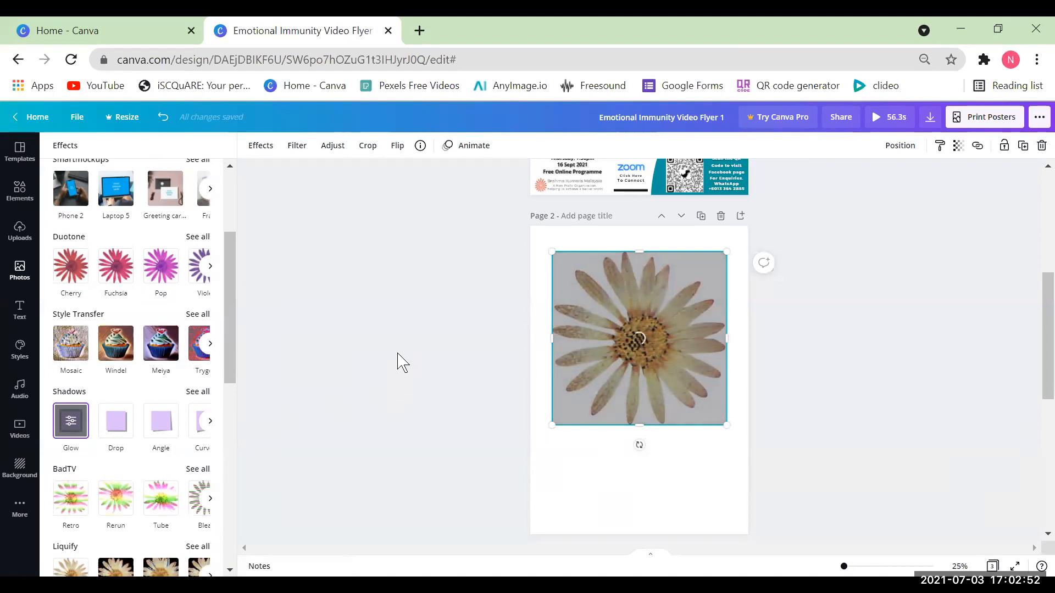
# Delete the flower from page 2 and reload the design's web page
pyautogui.click(399, 361)
pyautogui.click(665, 318)
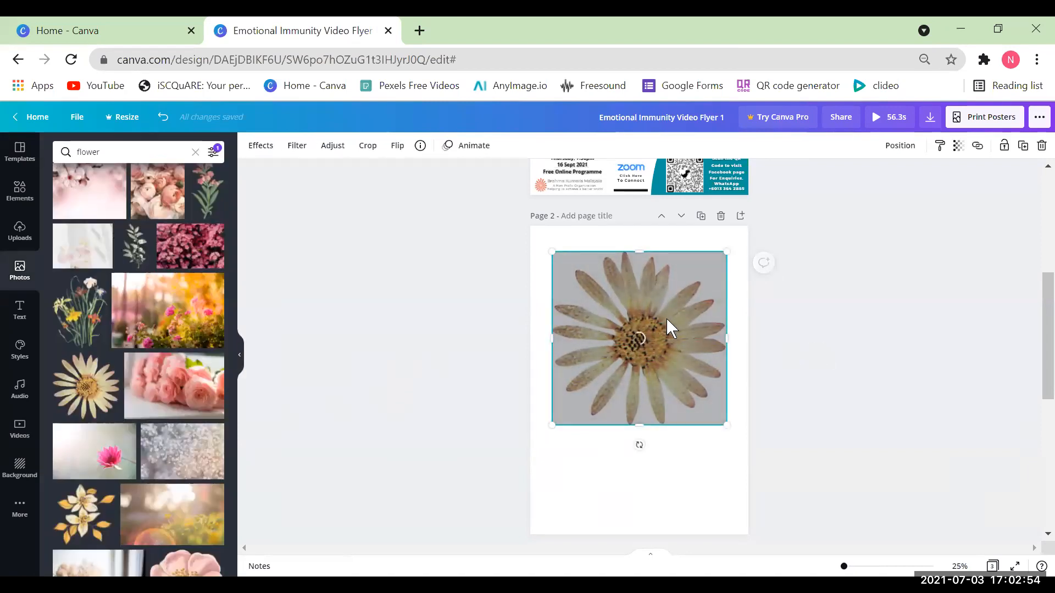
pyautogui.press('Delete')
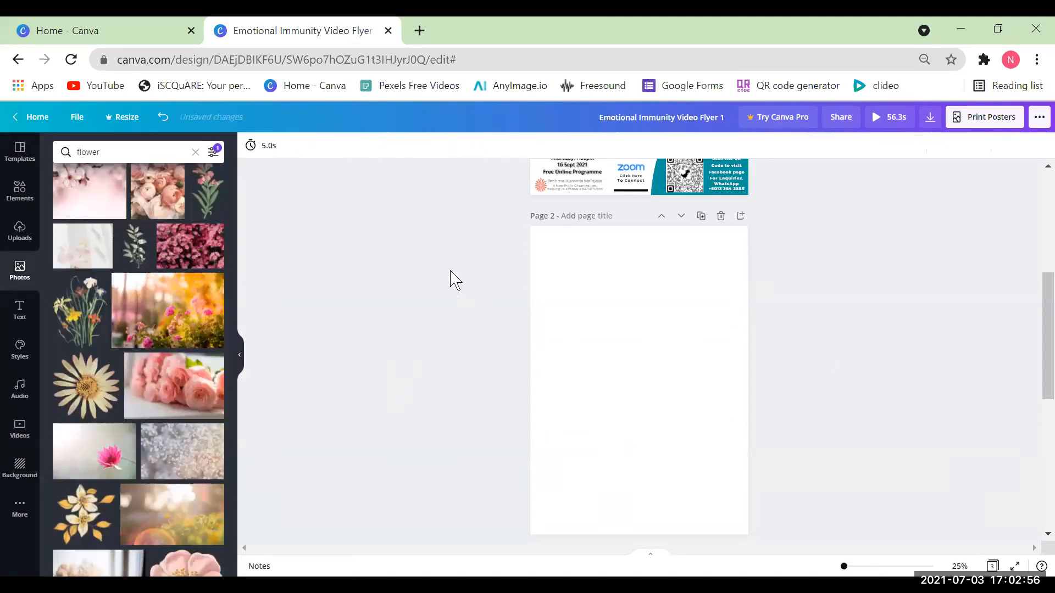
pyautogui.click(72, 60)
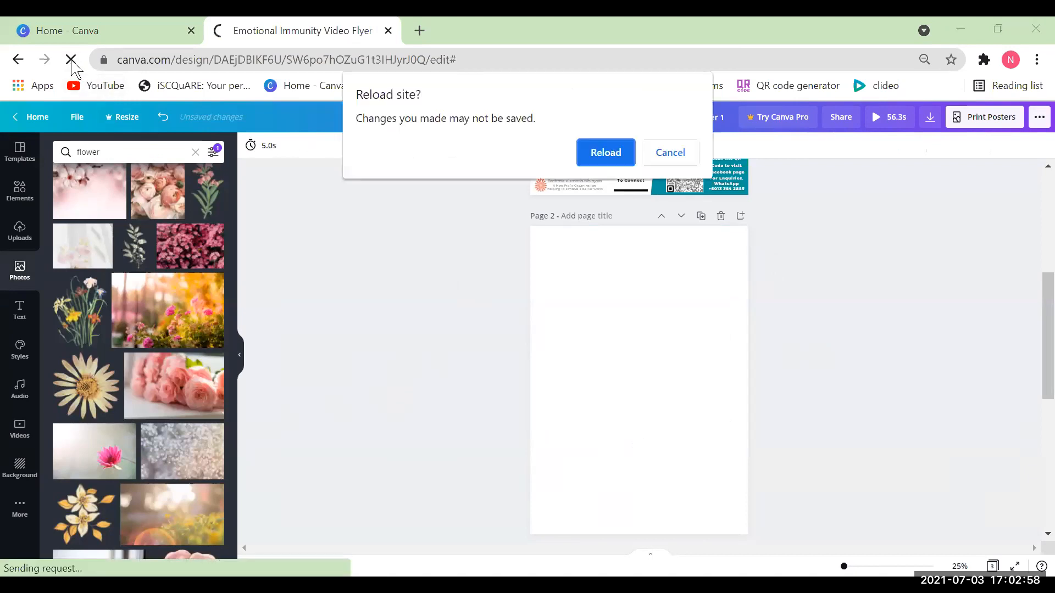
pyautogui.click(619, 160)
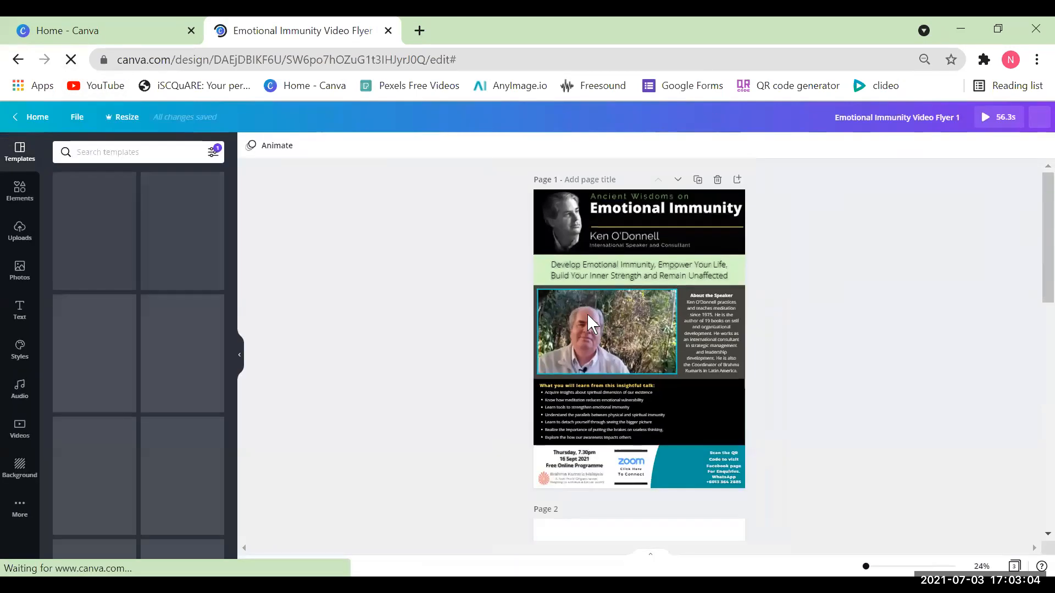
# Add the recently used daisy-like flower photo to the blank page 2
pyautogui.scroll(-5, 480, 329)
pyautogui.scroll(-1, 479, 325)
pyautogui.click(650, 330)
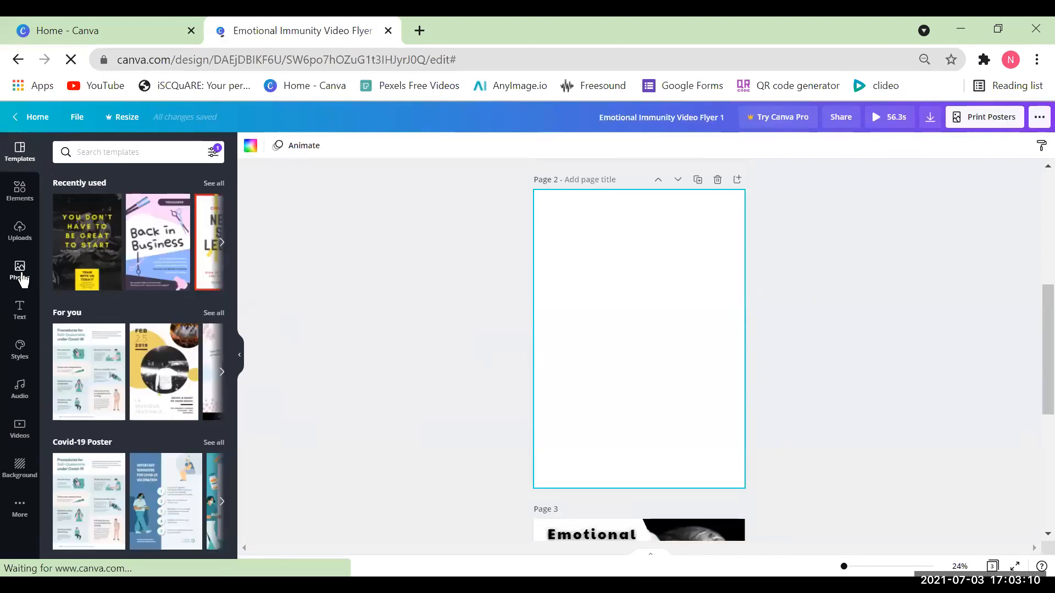
pyautogui.click(20, 270)
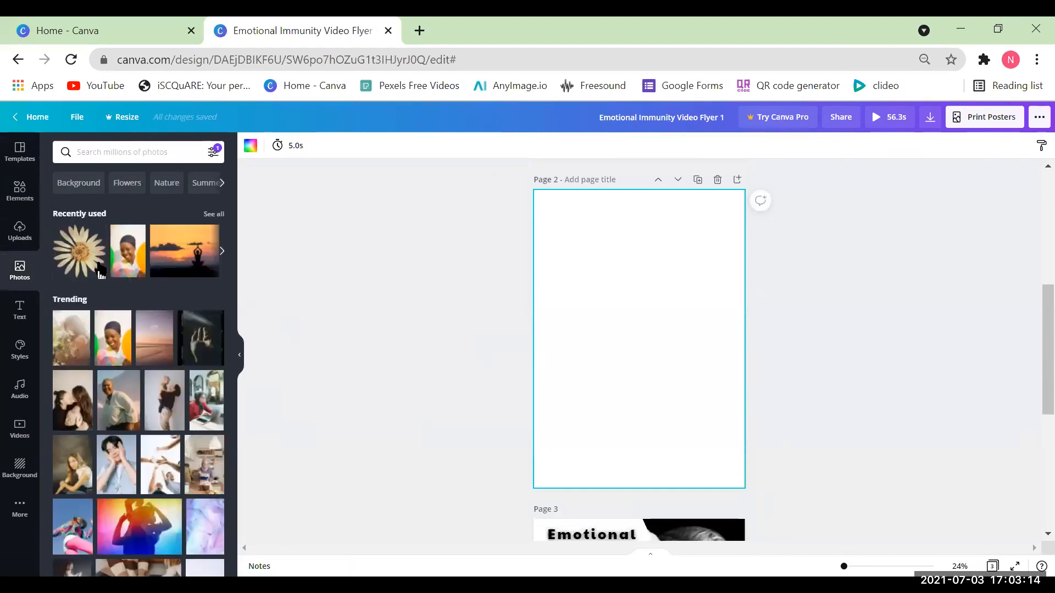
pyautogui.click(88, 266)
pyautogui.click(332, 254)
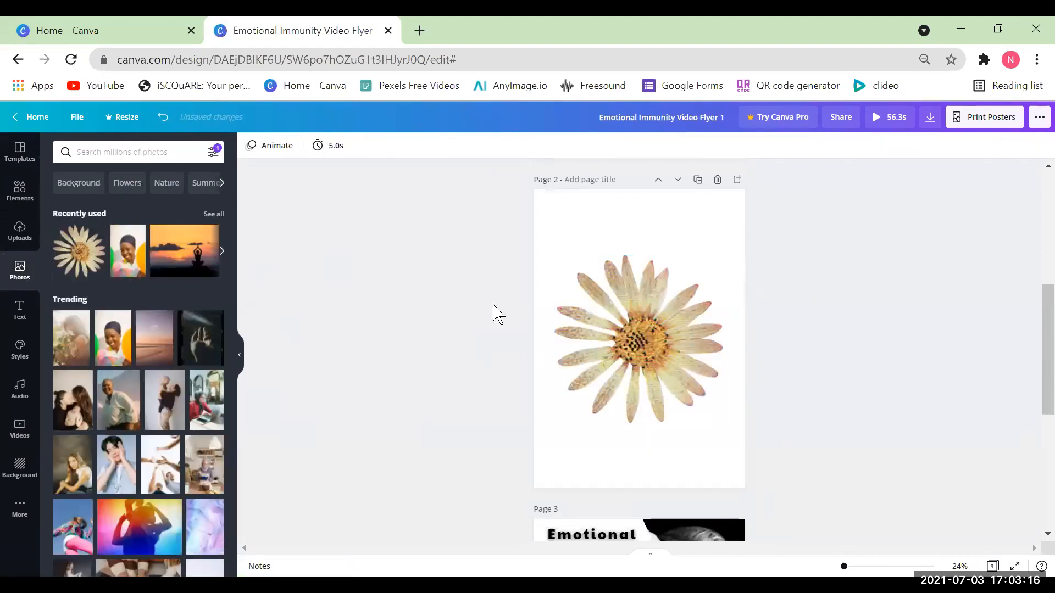
# Look through the effect categories for the re-added flower, from Photogenic down to Glitch, Pixelate and ColorMix
pyautogui.click(670, 340)
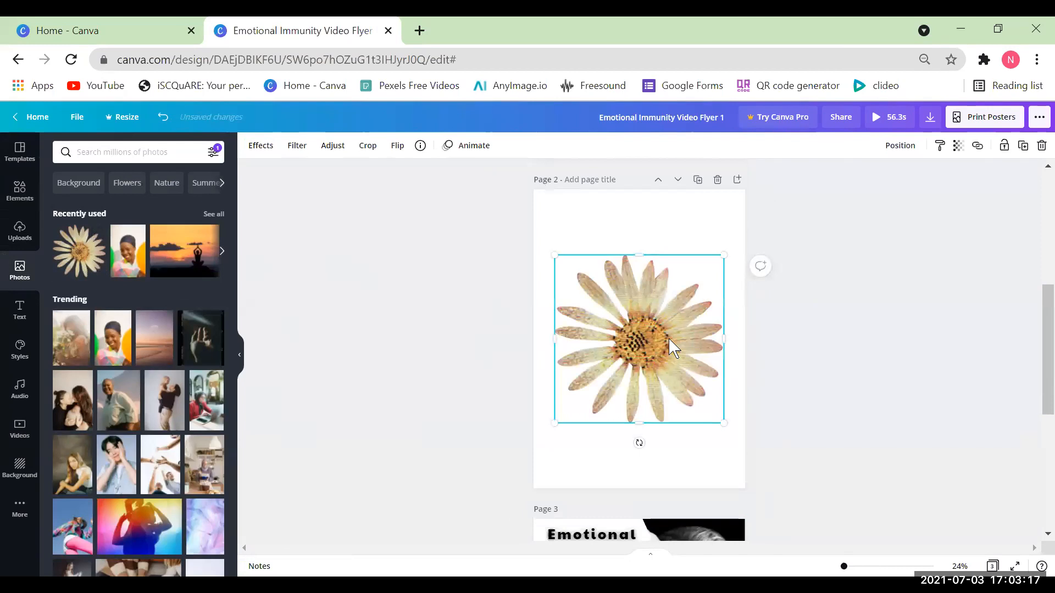
pyautogui.click(258, 146)
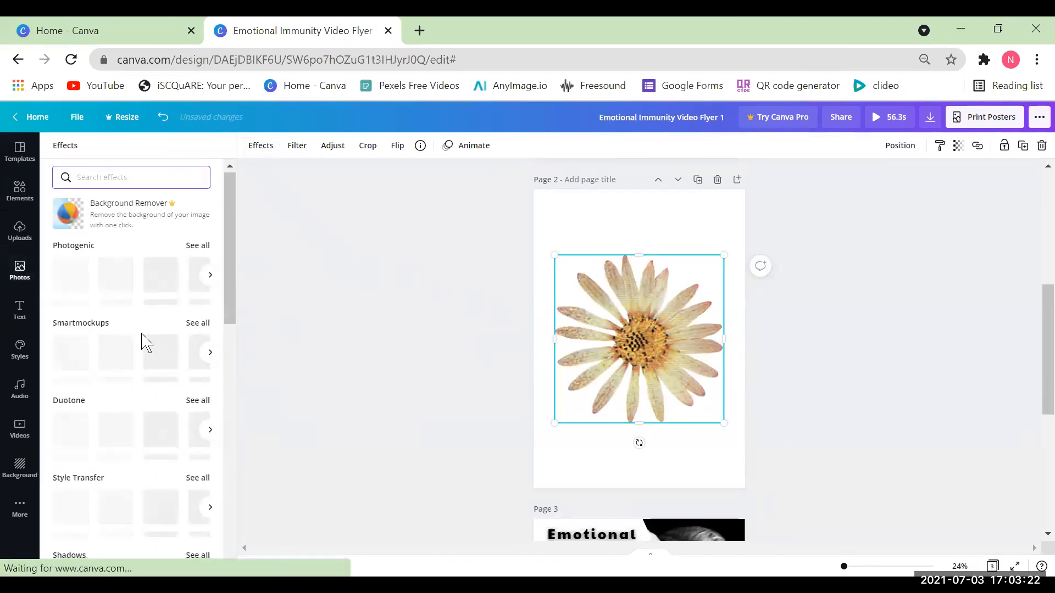
pyautogui.scroll(-3, 144, 344)
pyautogui.scroll(-7, 144, 344)
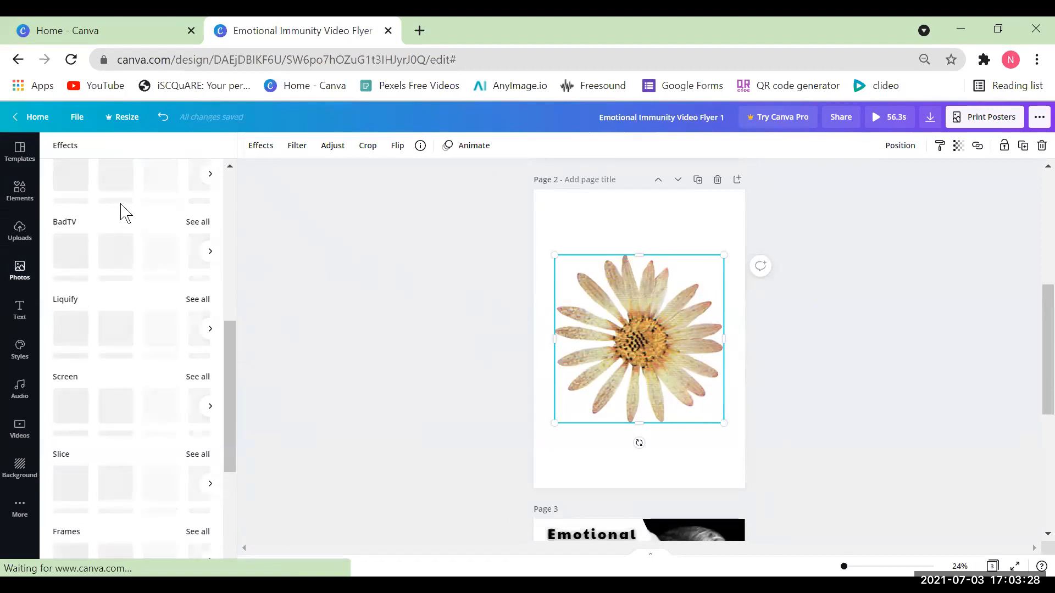
pyautogui.scroll(8, 165, 212)
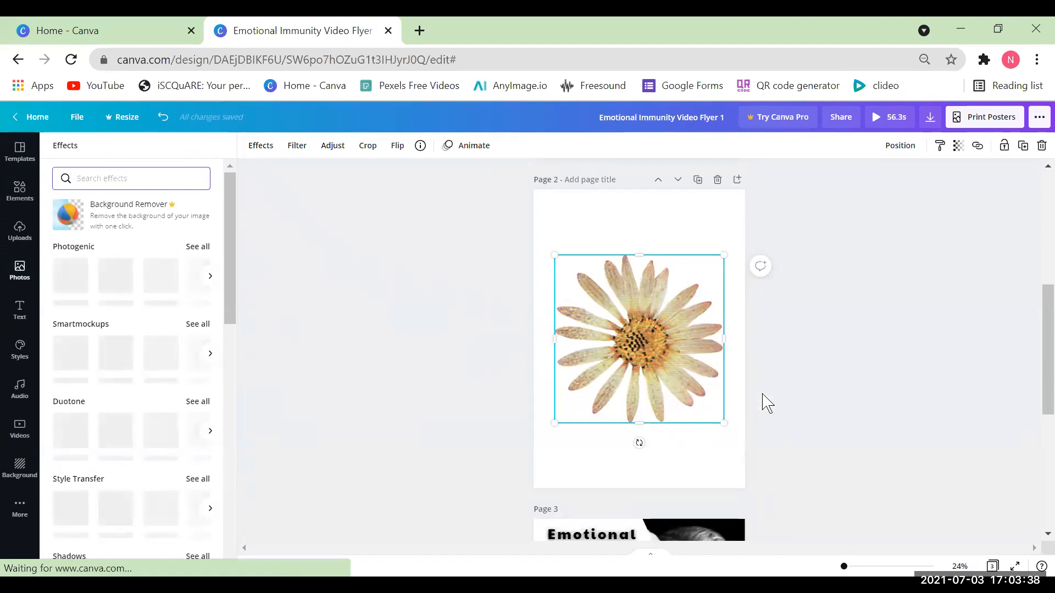
pyautogui.scroll(-10, 117, 378)
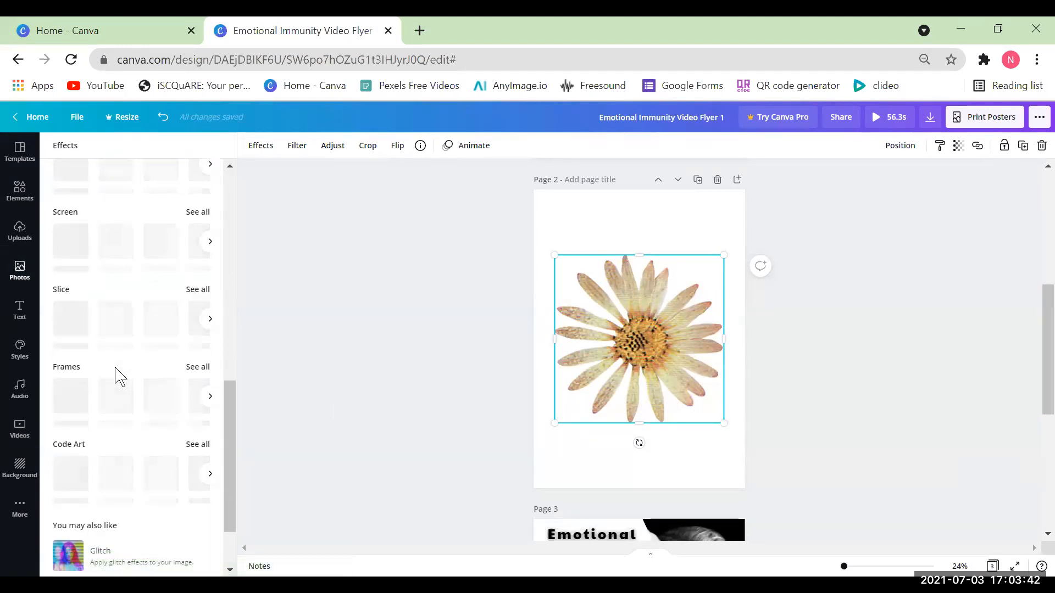
pyautogui.scroll(-2, 117, 378)
pyautogui.scroll(-2, 566, 415)
pyautogui.scroll(-4, 570, 416)
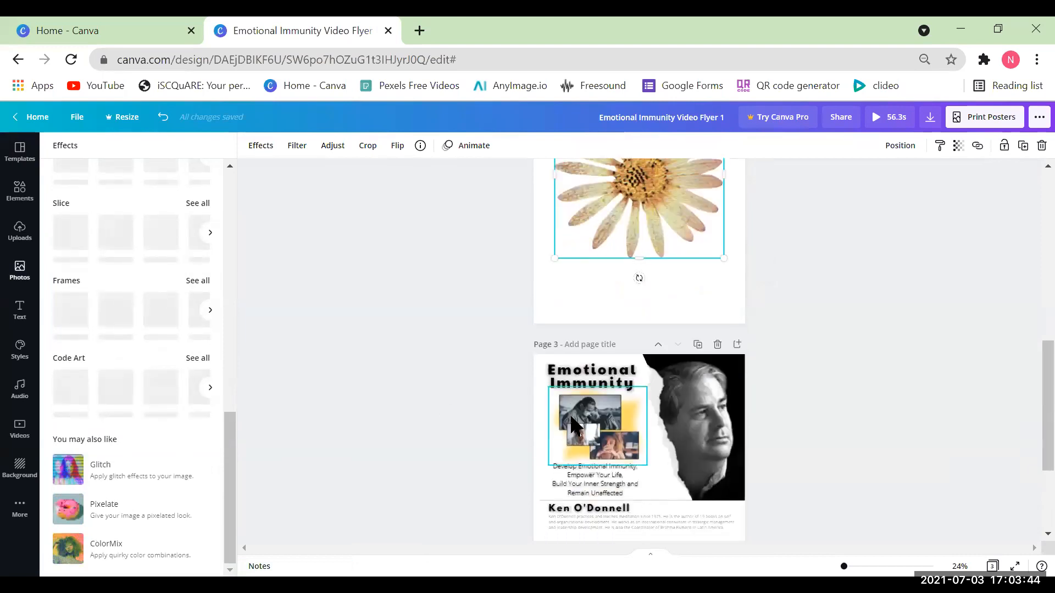
# Add a new blank page directly after page 2
pyautogui.scroll(7, 569, 413)
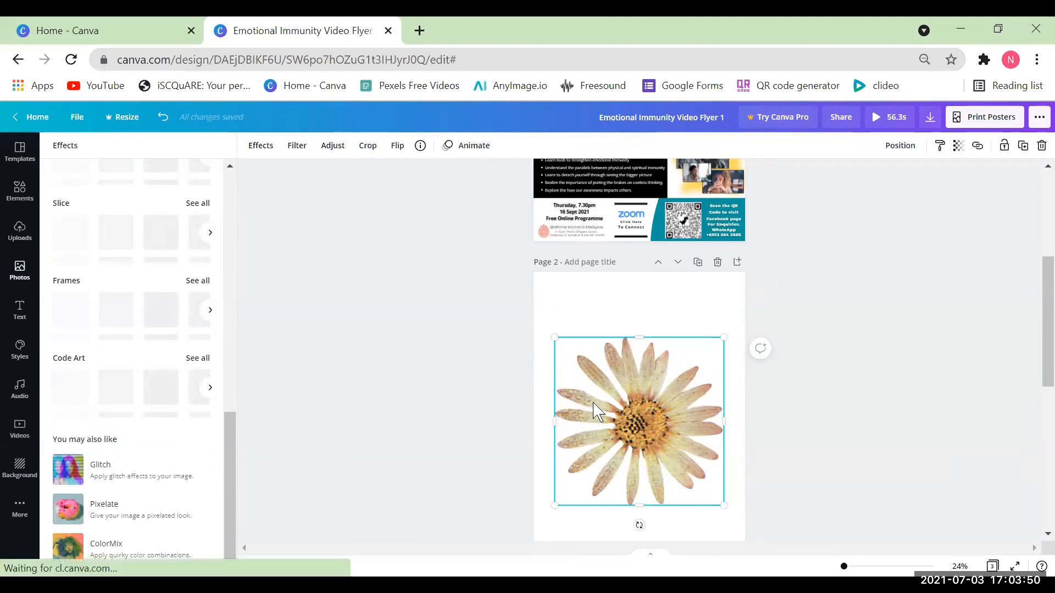
pyautogui.click(737, 263)
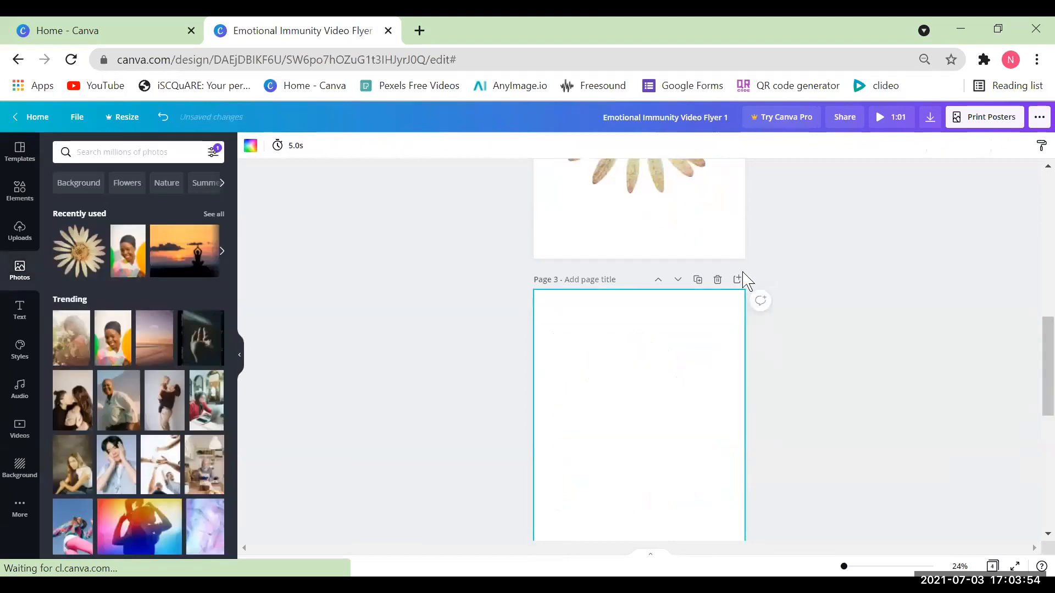
pyautogui.scroll(-2, 777, 443)
# Look through the effect categories available for the flower photo on page 2
pyautogui.scroll(3, 777, 443)
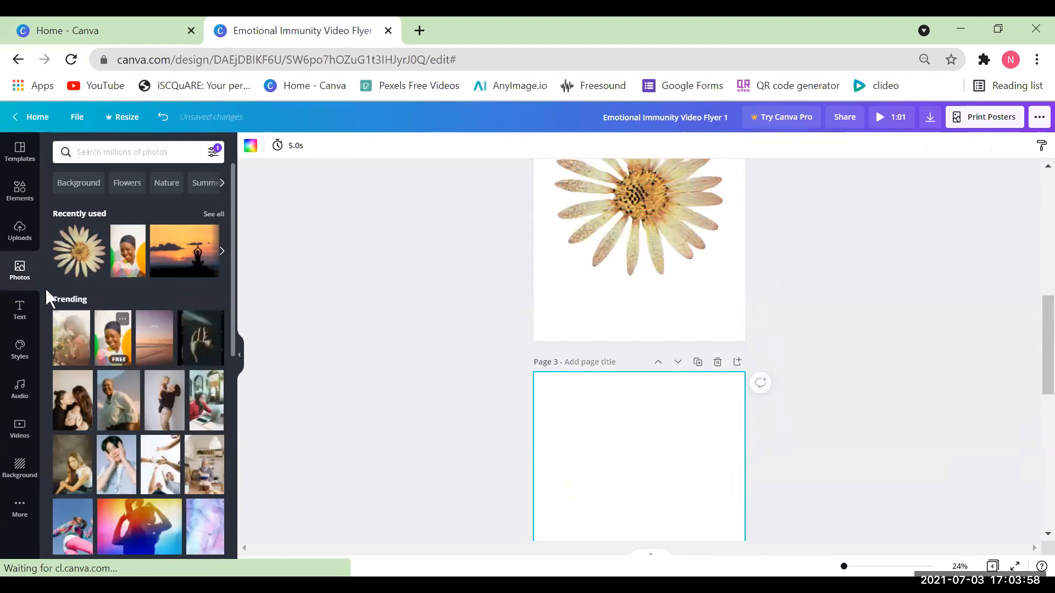
pyautogui.click(644, 258)
pyautogui.click(260, 145)
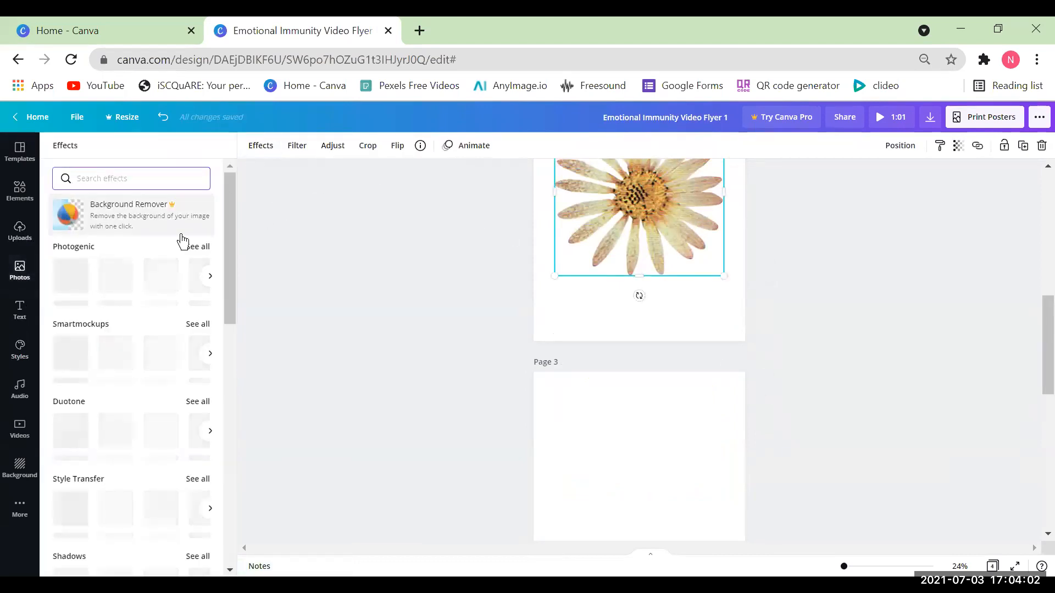
pyautogui.scroll(-5, 140, 384)
pyautogui.scroll(-7, 138, 375)
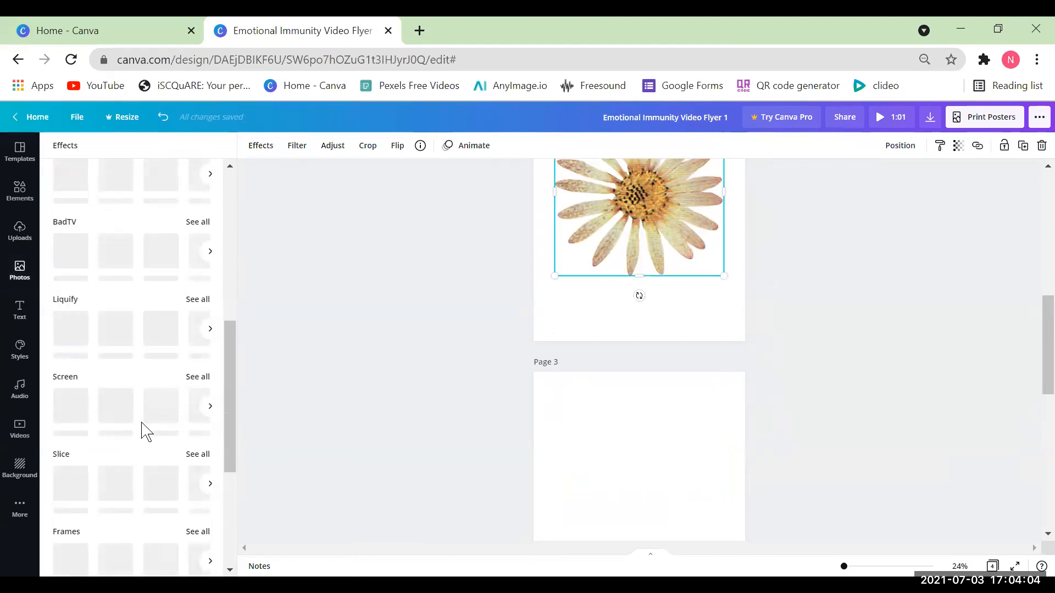
pyautogui.scroll(12, 136, 379)
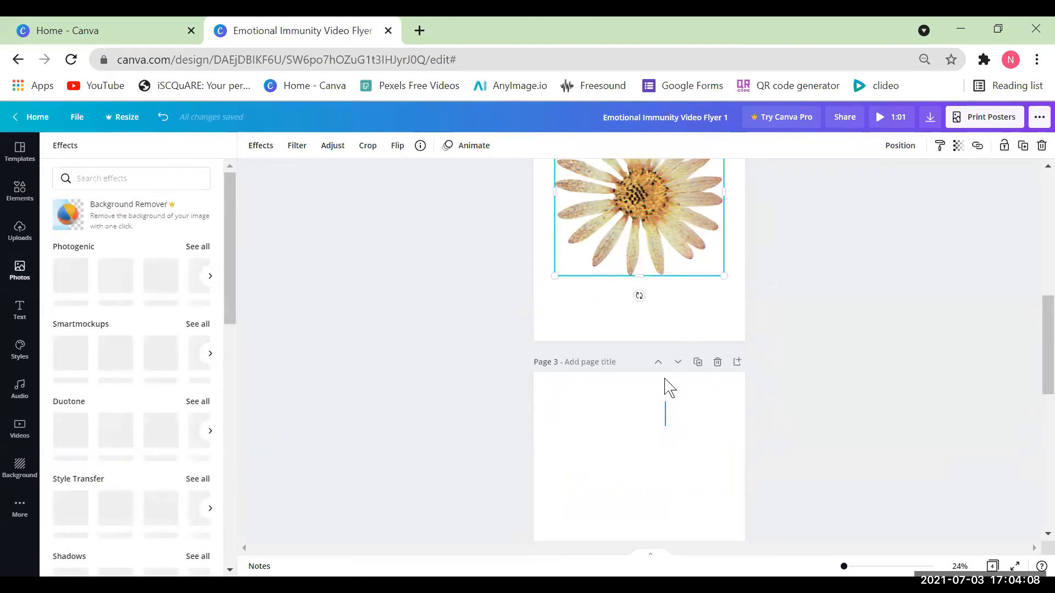
# Add the square torn-paper frame from the recommended graphics to page 3, placed at the page's top and enlarged to full page width
pyautogui.click(663, 416)
pyautogui.scroll(-3, 659, 414)
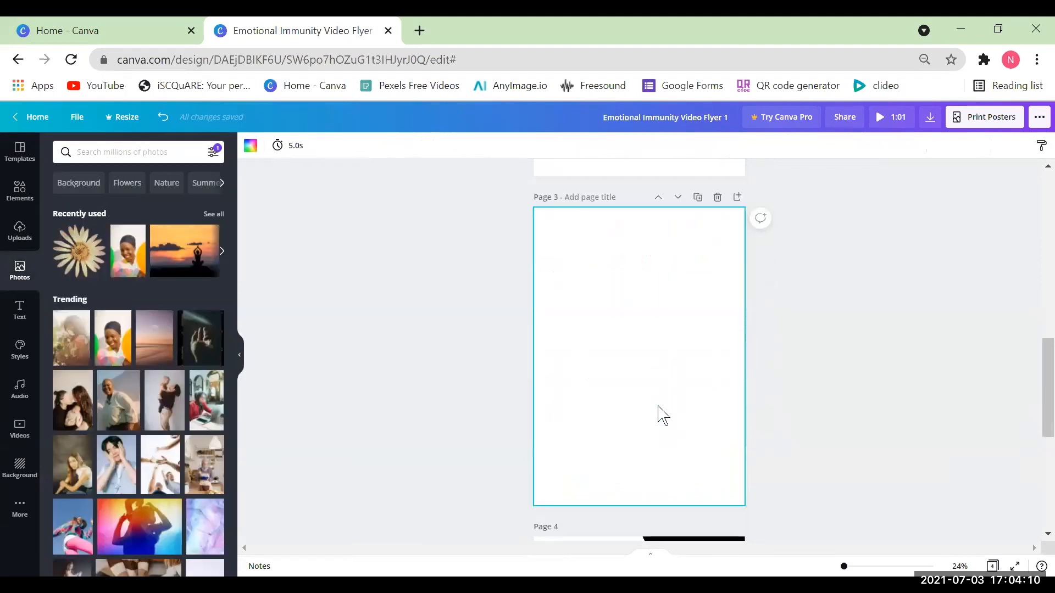
pyautogui.click(20, 199)
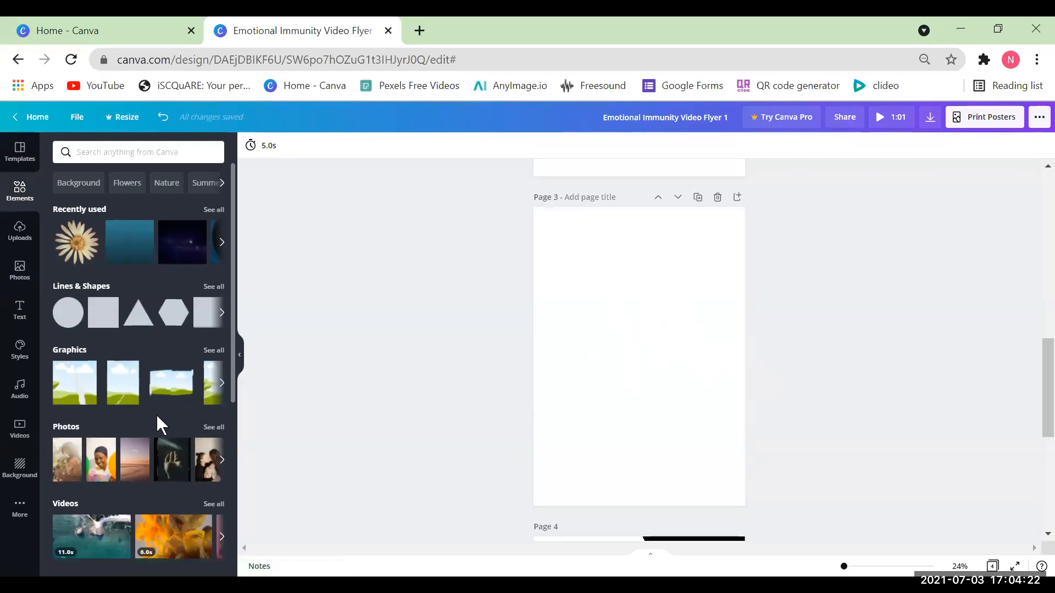
pyautogui.click(218, 352)
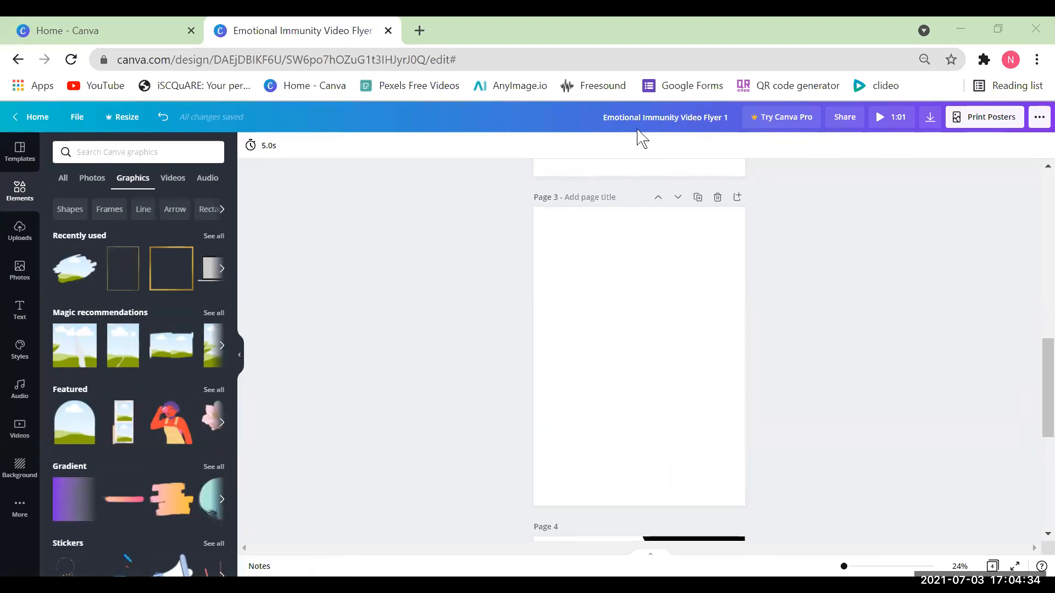
pyautogui.click(83, 357)
pyautogui.moveTo(580, 299); pyautogui.dragTo(551, 238)
pyautogui.moveTo(577, 337); pyautogui.dragTo(571, 277)
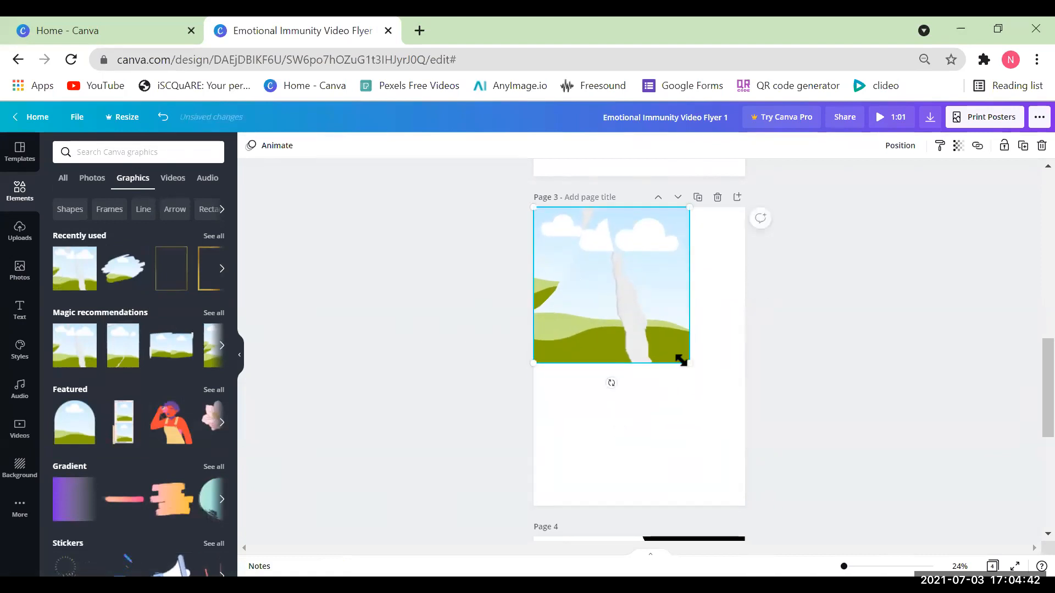
pyautogui.moveTo(688, 363); pyautogui.dragTo(730, 428)
pyautogui.click(834, 406)
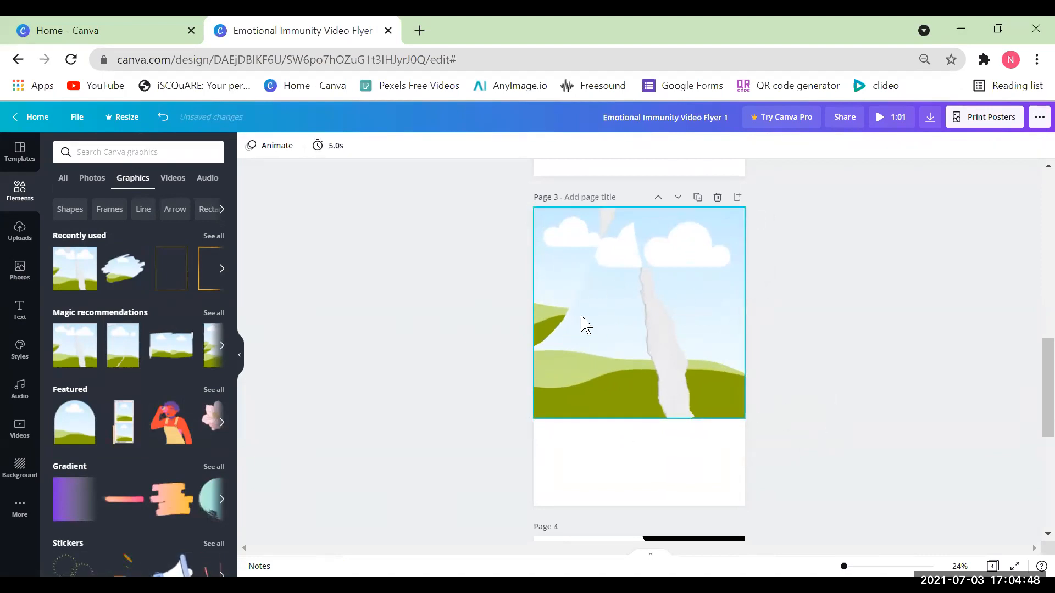
# Fill the torn frame's middle section with the photo of the smiling woman in a headwrap and colour its right section dark olive-grey
pyautogui.click(20, 269)
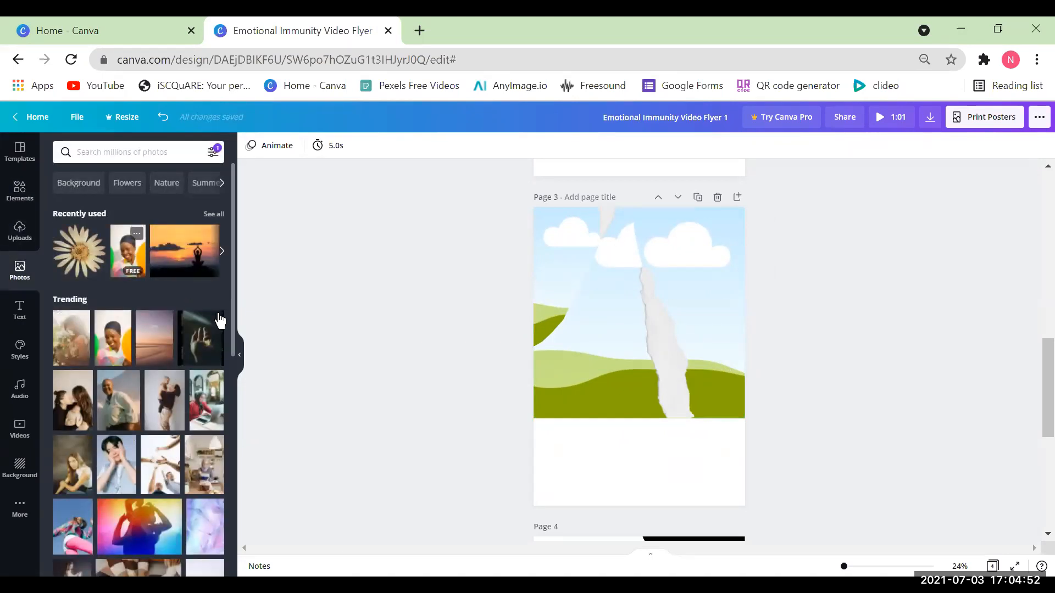
pyautogui.moveTo(220, 319); pyautogui.dragTo(687, 340)
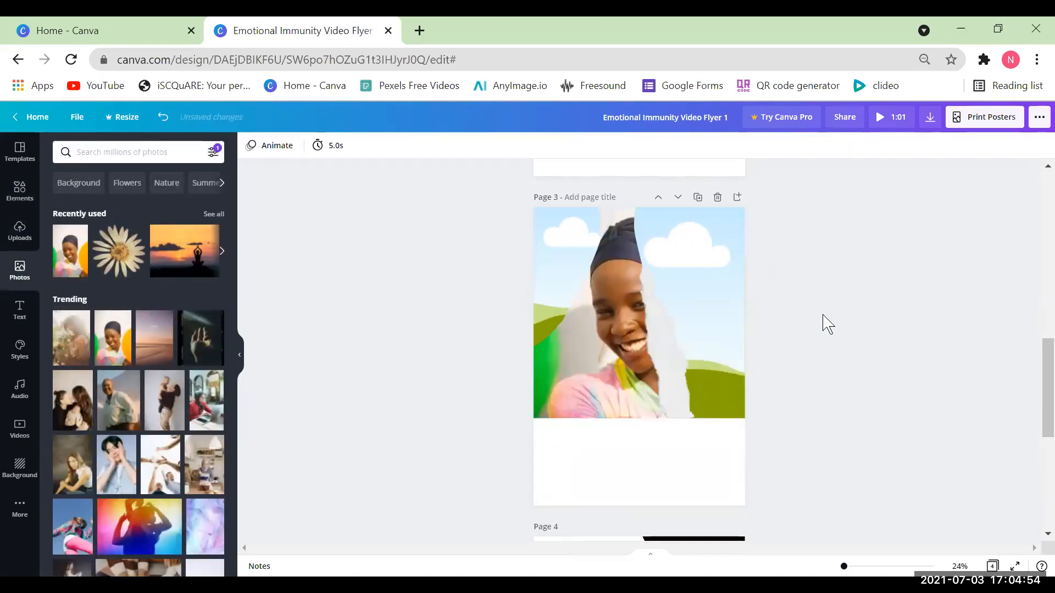
pyautogui.click(675, 278)
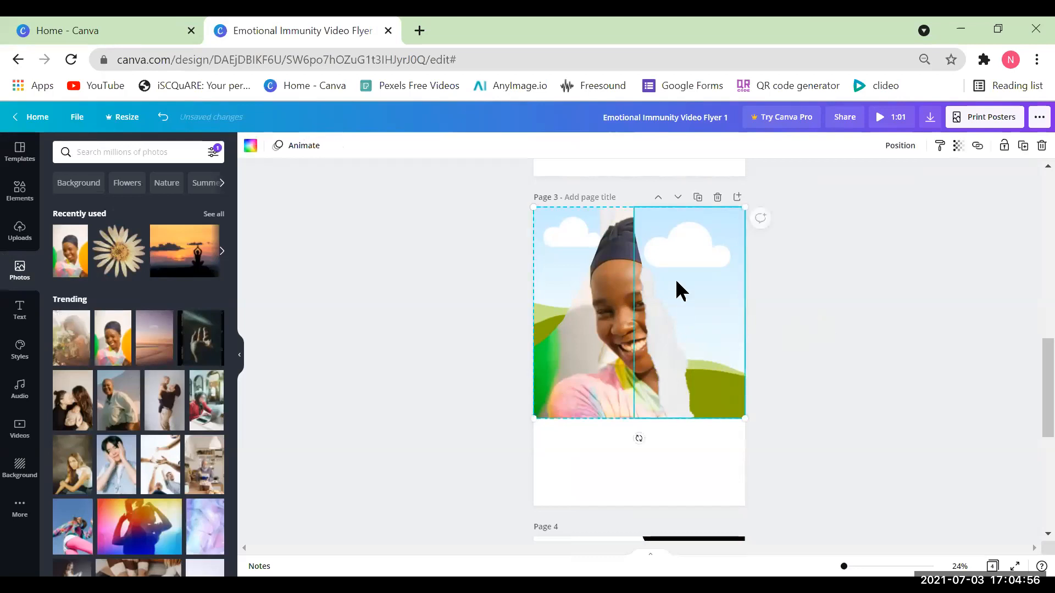
pyautogui.click(251, 146)
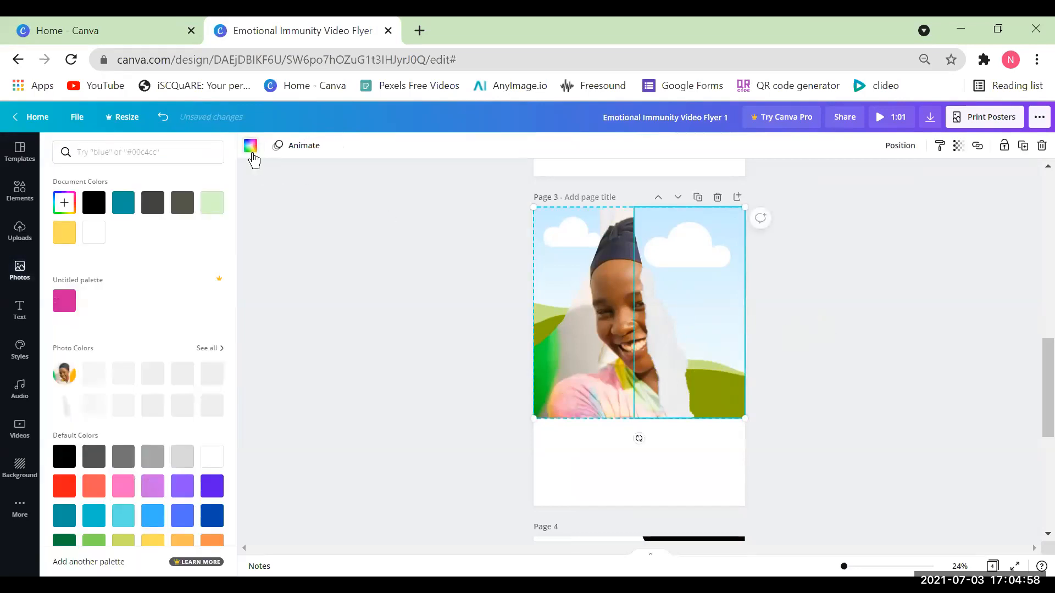
pyautogui.click(182, 203)
pyautogui.click(460, 316)
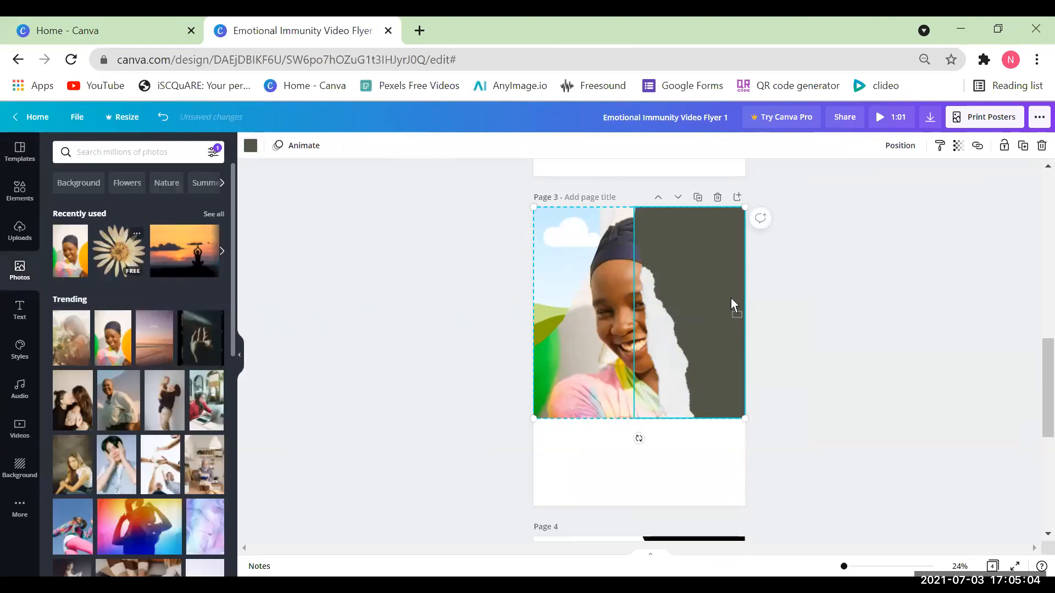
# Try the flower, the dark hand photo and the photo of a woman lifting a child in the frame's right section
pyautogui.moveTo(119, 251); pyautogui.dragTo(730, 298)
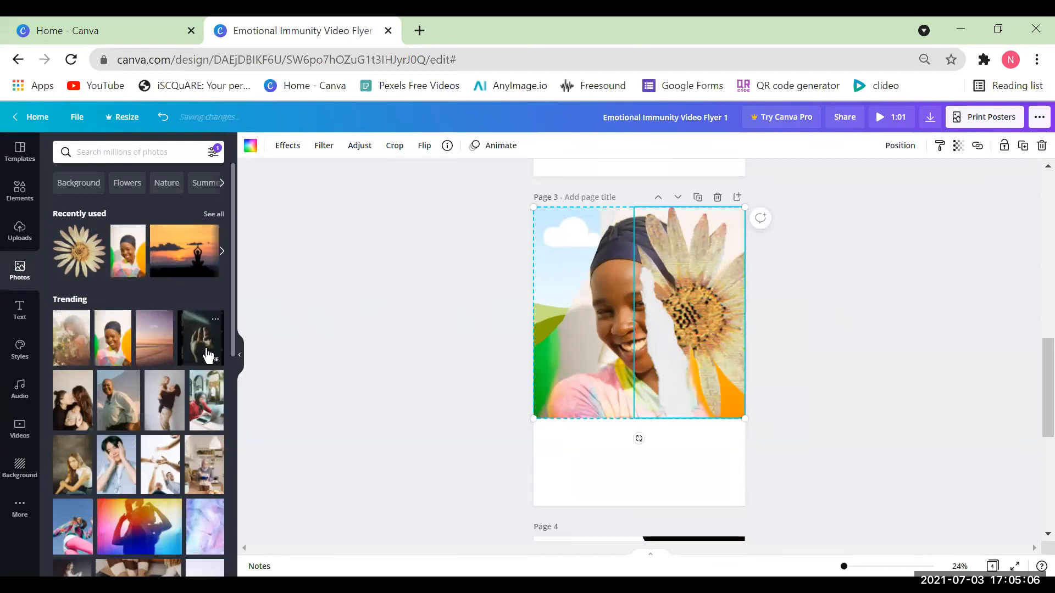
pyautogui.moveTo(200, 338); pyautogui.dragTo(685, 284)
pyautogui.moveTo(408, 335); pyautogui.dragTo(689, 299)
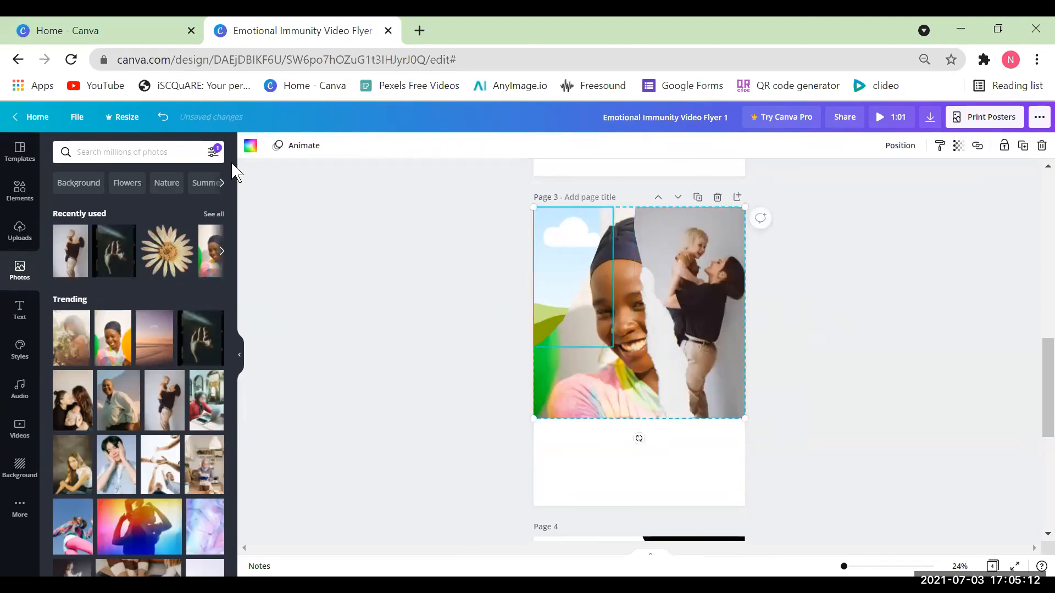
# Colour the frame's empty upper-left section dark grey from the document colours
pyautogui.click(250, 146)
pyautogui.click(150, 200)
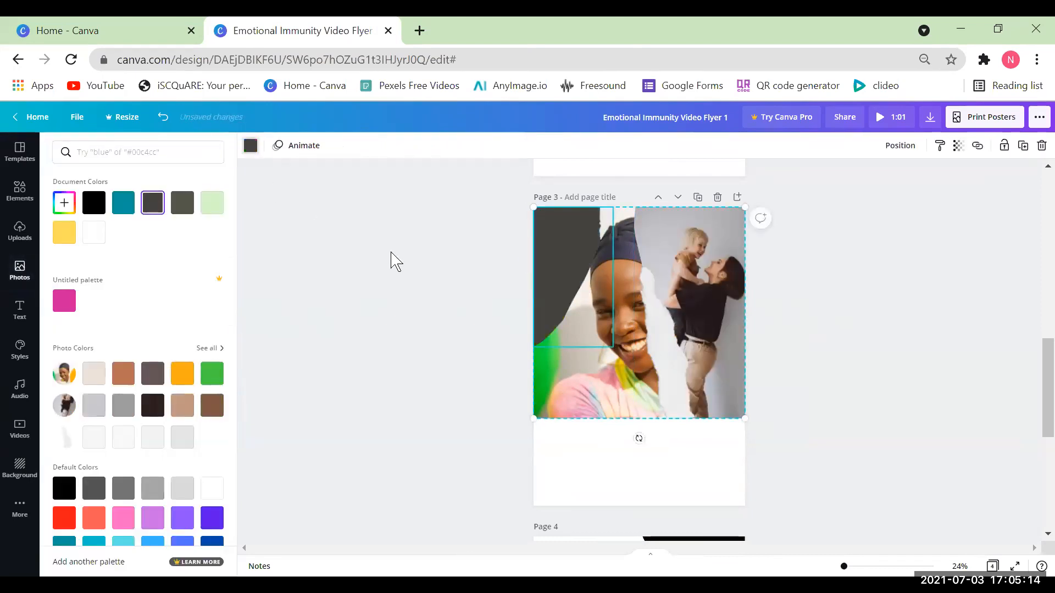
pyautogui.press('Escape')
pyautogui.click(825, 345)
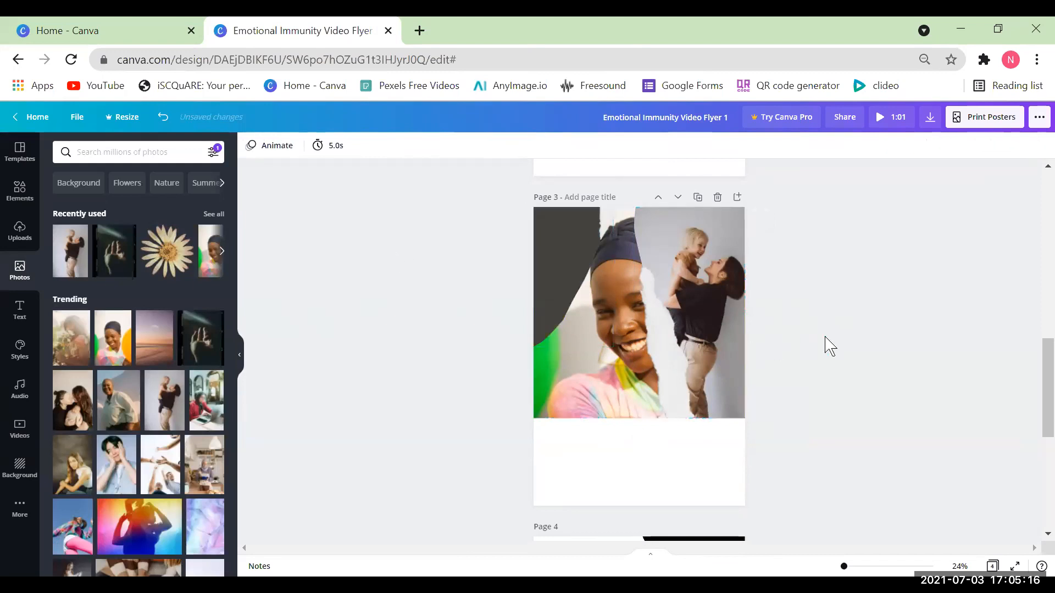
# Delete the square torn-paper frame and its photos from page 3
pyautogui.click(588, 382)
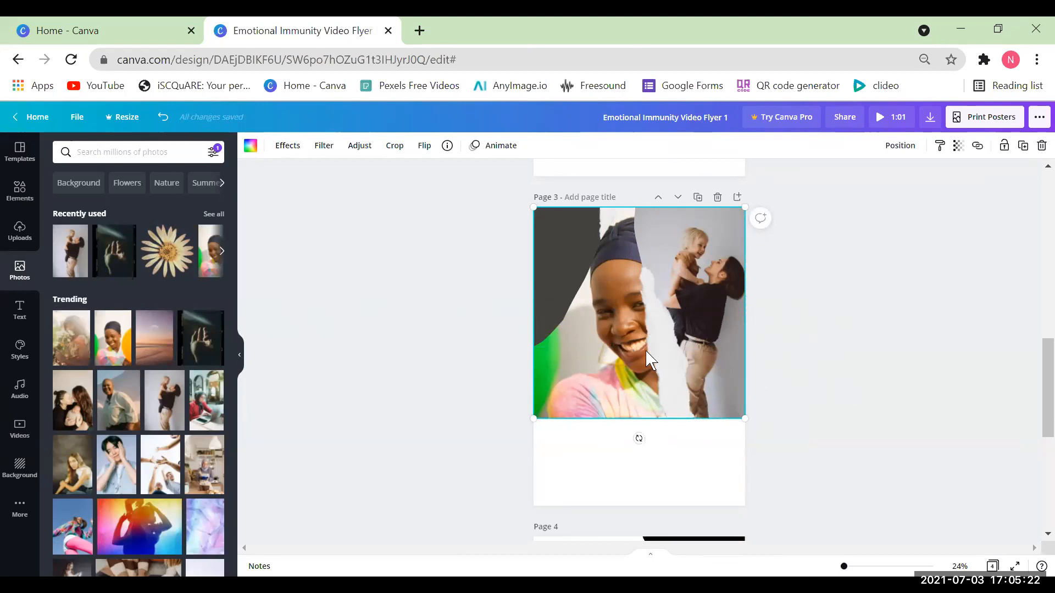
pyautogui.press('Delete')
pyautogui.moveTo(412, 298); pyautogui.dragTo(890, 313)
pyautogui.press('Delete')
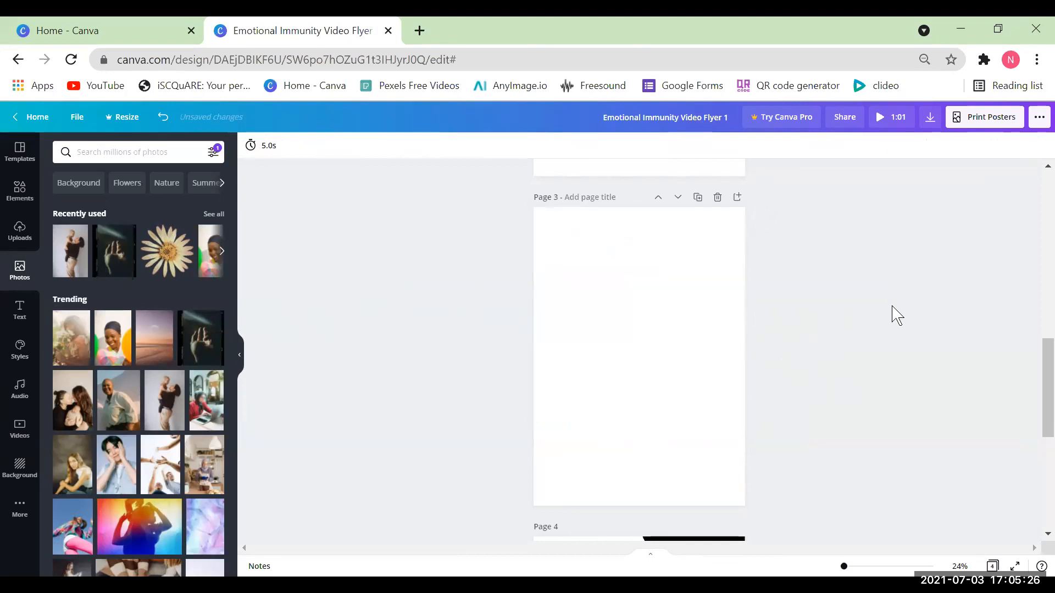
# Add the portrait-format torn-paper frame from the recommended graphics to page 3 and enlarge it to cover the whole page
pyautogui.click(20, 193)
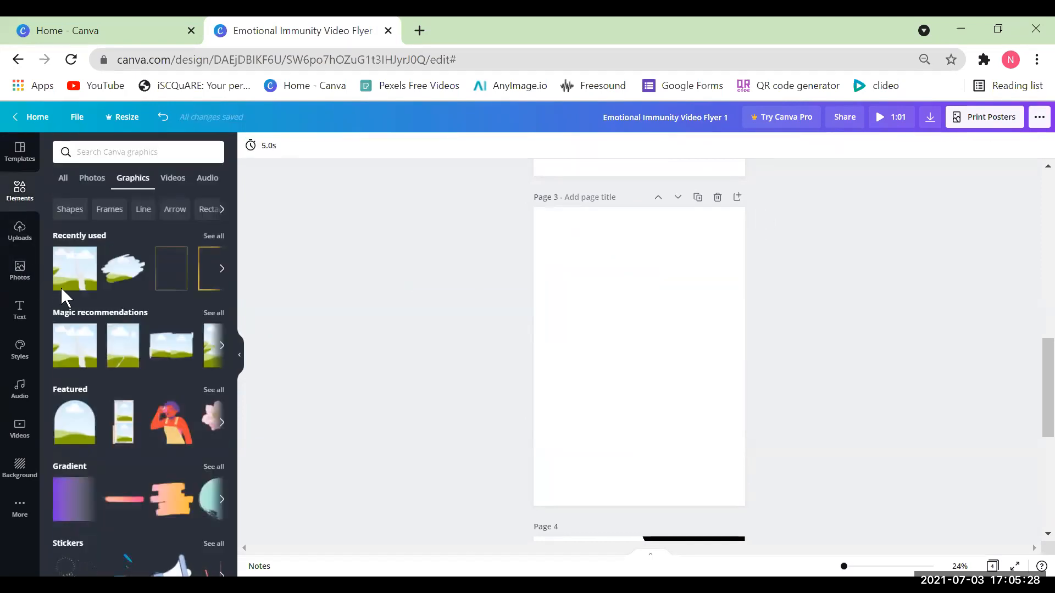
pyautogui.click(127, 346)
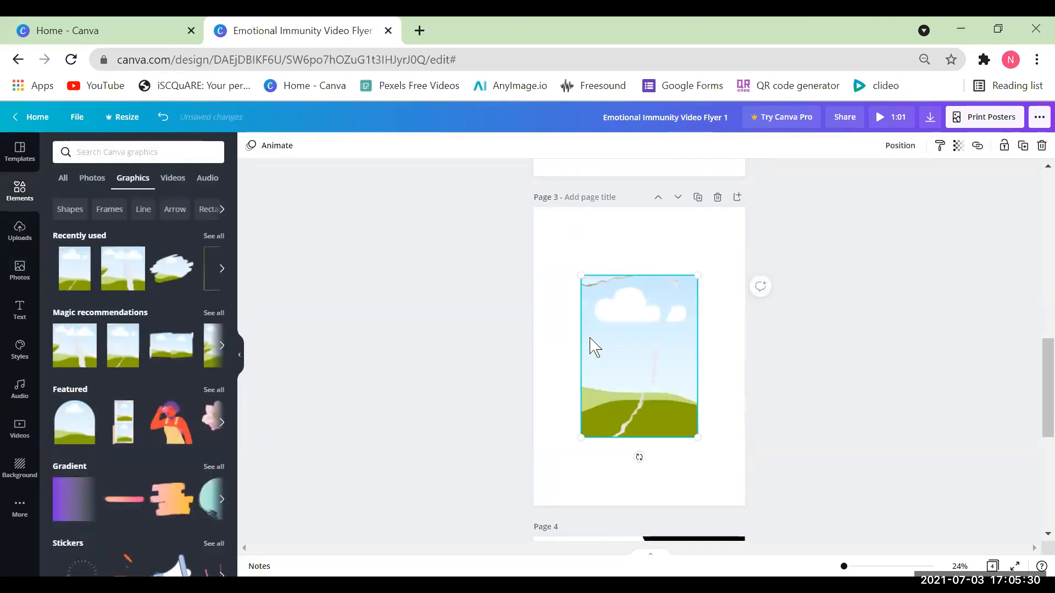
pyautogui.moveTo(582, 279); pyautogui.dragTo(533, 209)
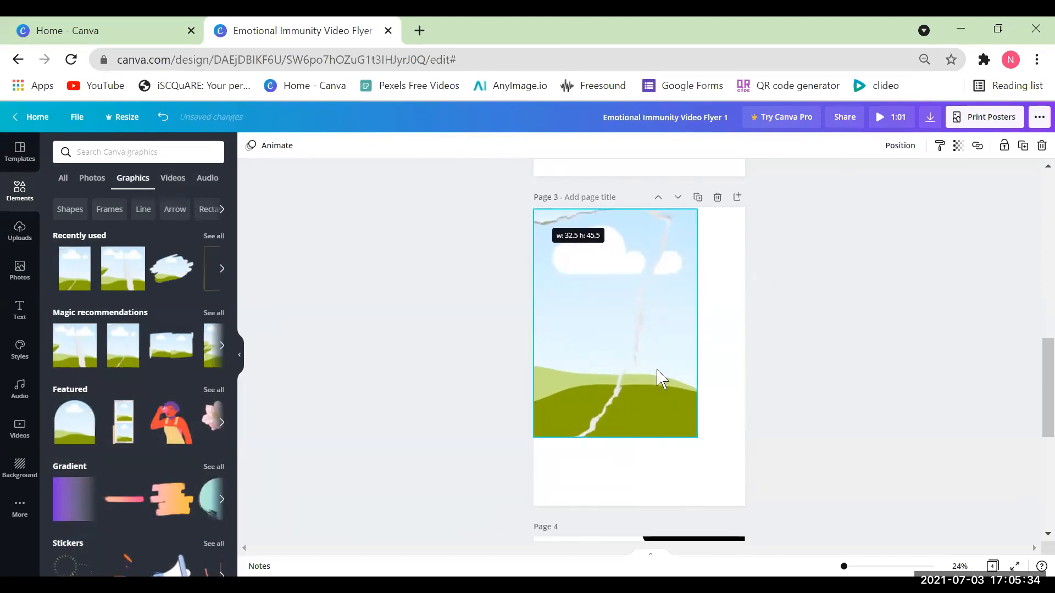
pyautogui.moveTo(695, 438); pyautogui.dragTo(744, 501)
pyautogui.click(868, 428)
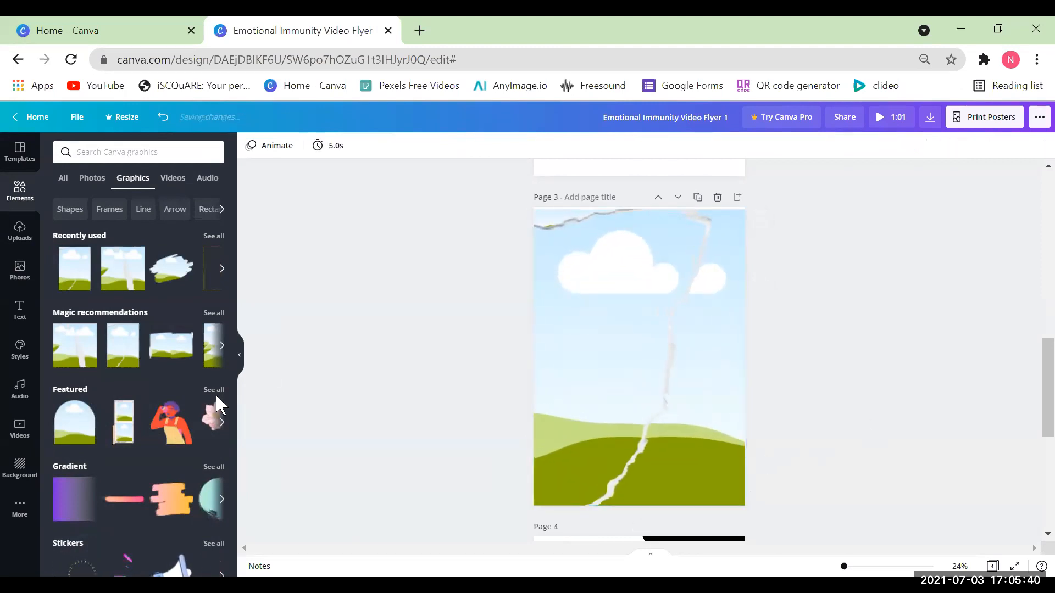
# Fill the frame's left section with the uploaded colour portrait of the smiling dark-haired woman
pyautogui.click(20, 269)
pyautogui.scroll(-2, 86, 359)
pyautogui.scroll(3, 86, 360)
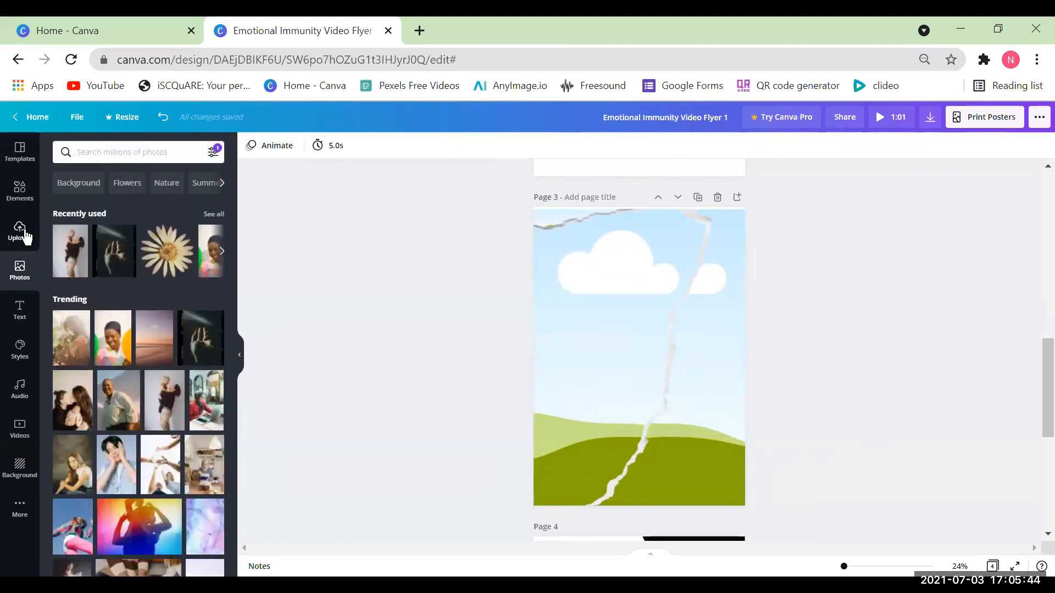
pyautogui.click(19, 231)
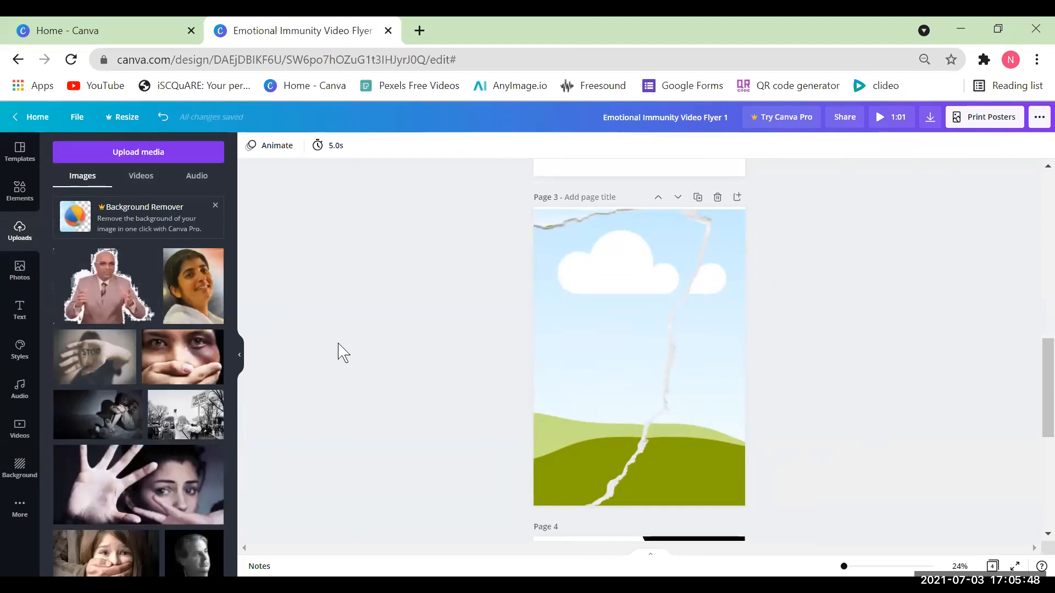
pyautogui.scroll(-1, 337, 352)
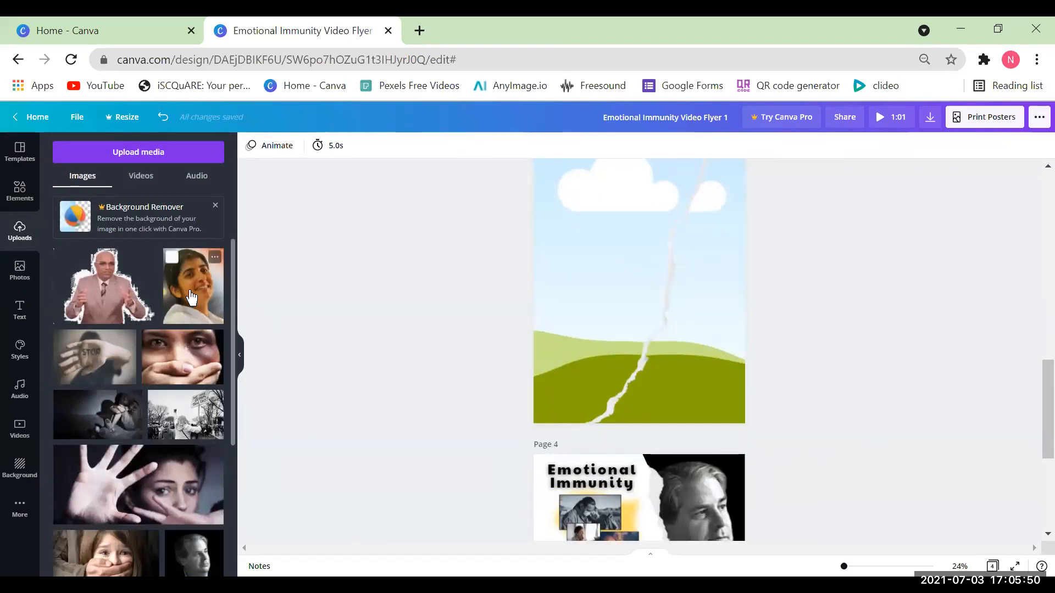
pyautogui.moveTo(616, 263); pyautogui.dragTo(584, 271)
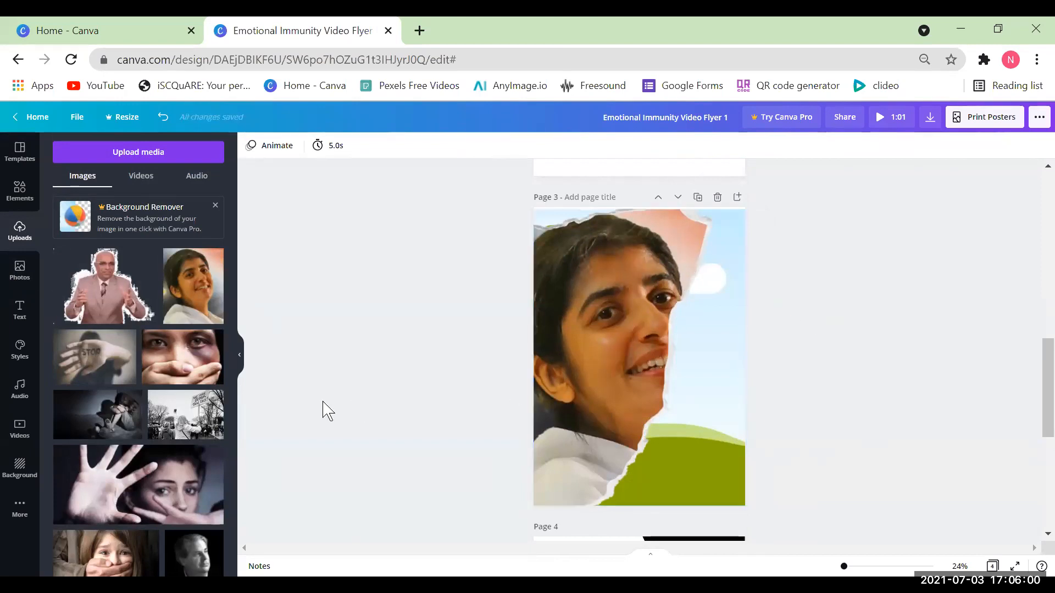
# Try the dark uploaded teddy bear photo in the frame's right section and remove it again
pyautogui.moveTo(117, 409); pyautogui.dragTo(679, 429)
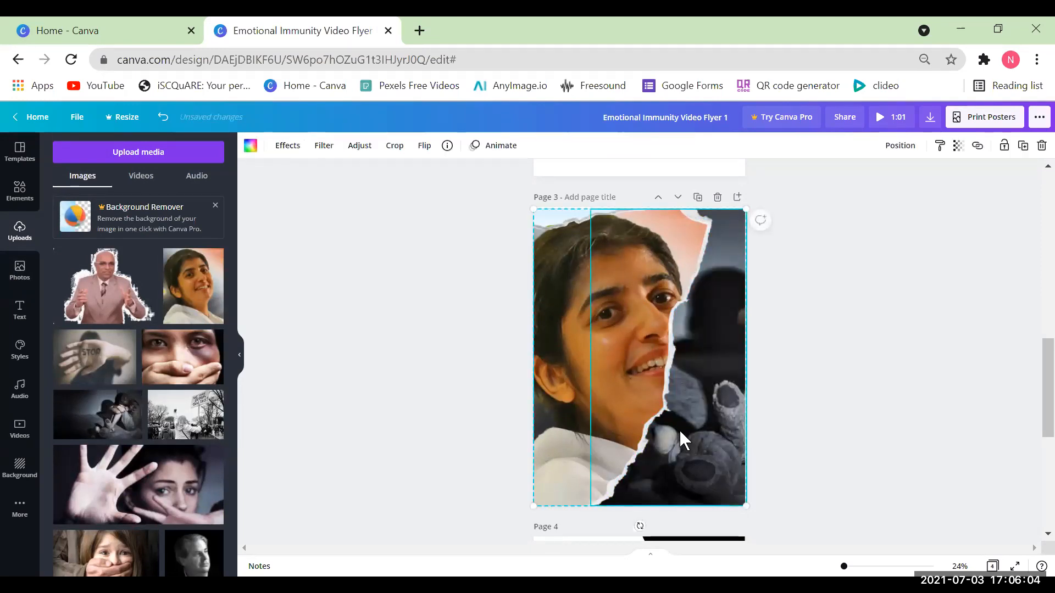
pyautogui.press('Delete')
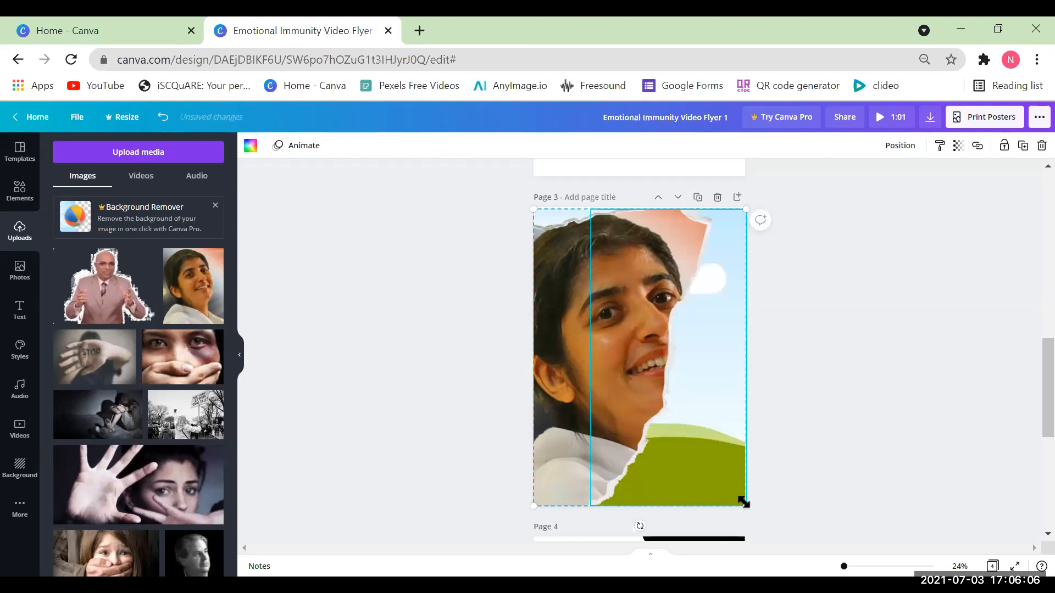
# Shrink the torn-paper frame to a little under half the page width in page 3's upper-left corner
pyautogui.moveTo(743, 501); pyautogui.dragTo(677, 358)
pyautogui.click(814, 380)
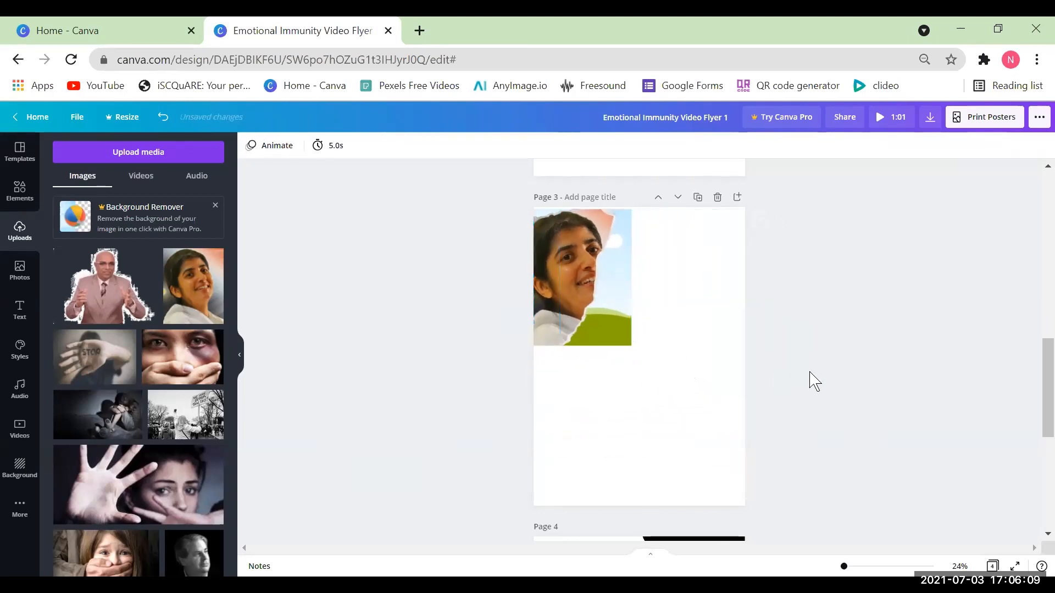
pyautogui.click(708, 336)
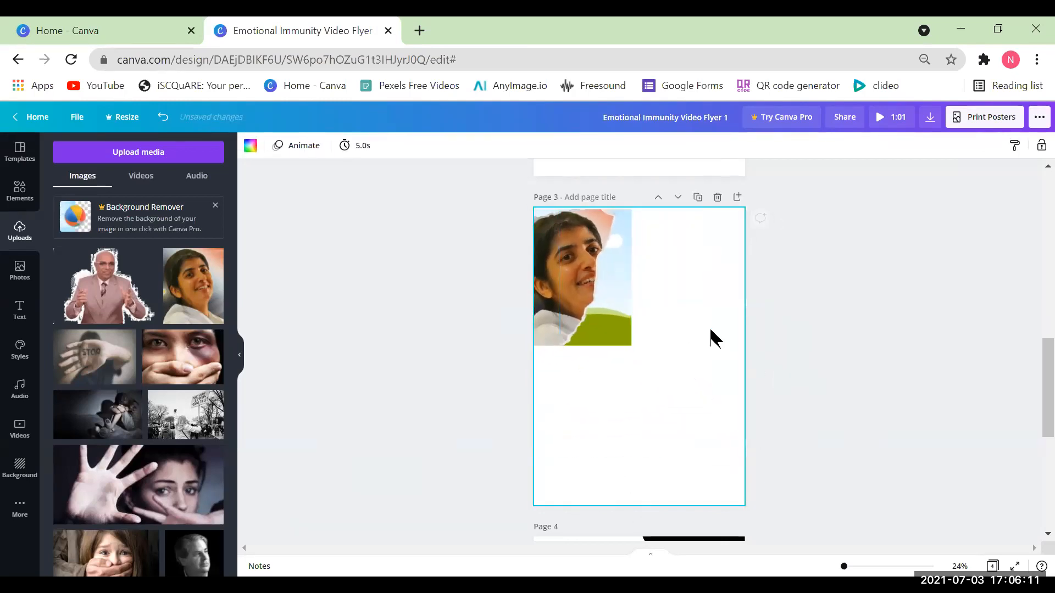
# Colour the torn-paper frame's empty right section white to match the page
pyautogui.click(622, 309)
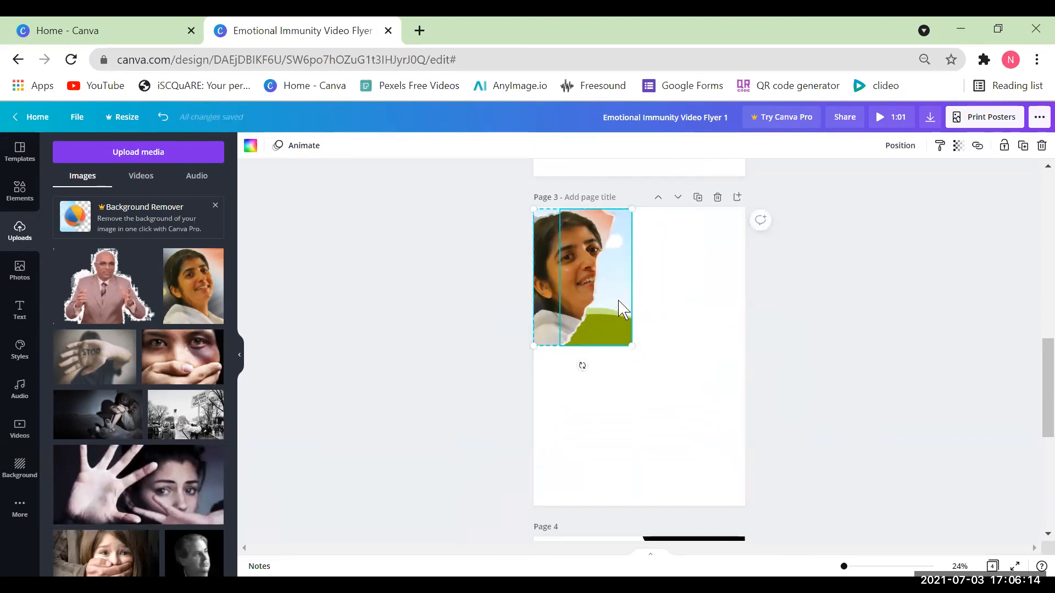
pyautogui.click(250, 146)
pyautogui.click(91, 242)
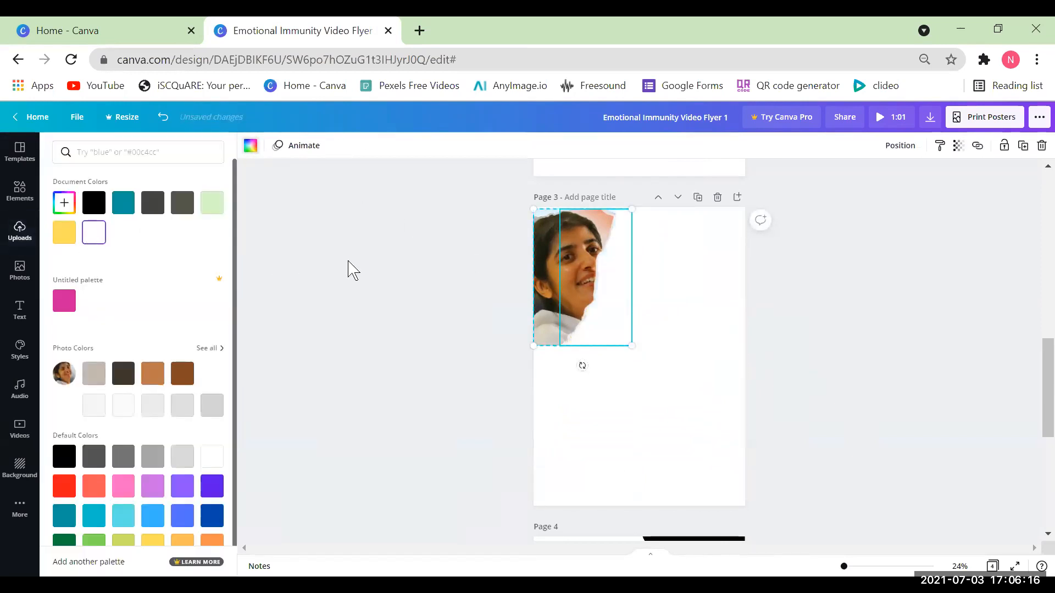
pyautogui.click(401, 288)
pyautogui.click(719, 440)
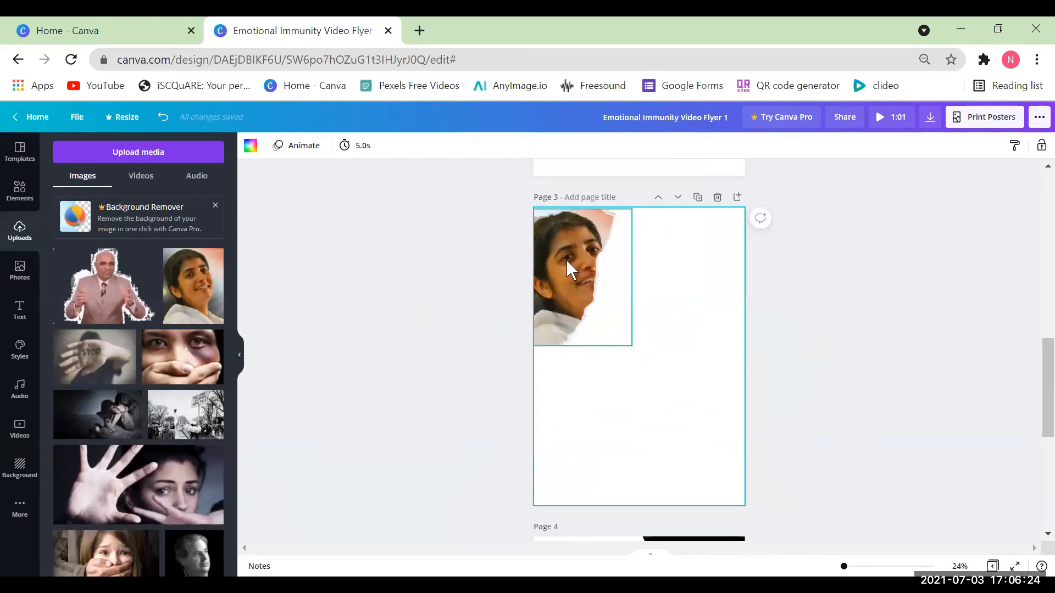
# Move the torn-paper frame slightly down page 3 and add a dark grey rectangle matching its height, stretched across the full page width
pyautogui.moveTo(566, 259); pyautogui.dragTo(566, 292)
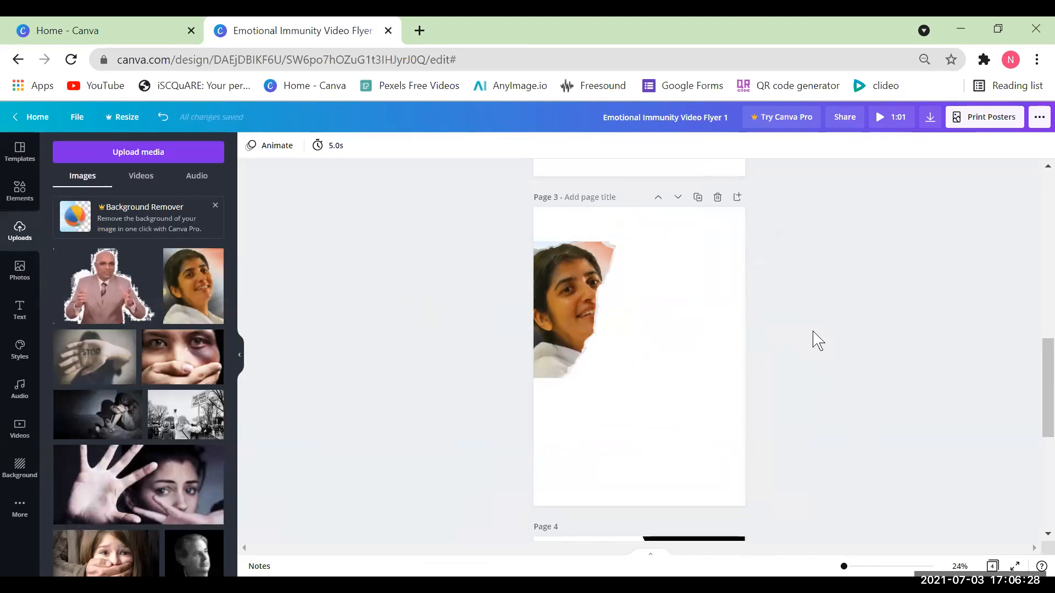
pyautogui.press('r')
pyautogui.moveTo(639, 483); pyautogui.dragTo(639, 377)
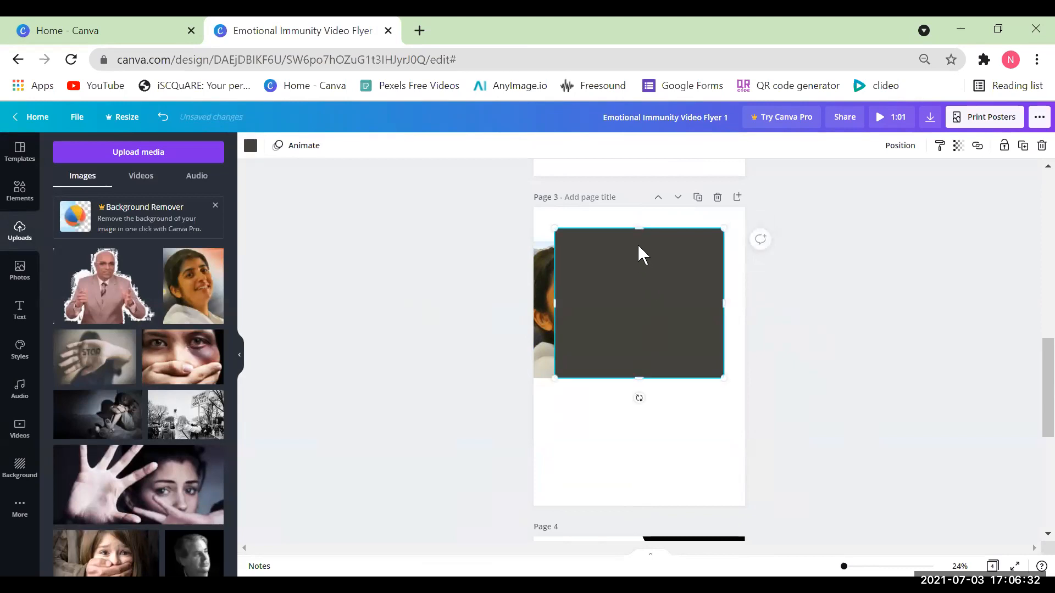
pyautogui.moveTo(643, 225); pyautogui.dragTo(643, 239)
pyautogui.moveTo(554, 308); pyautogui.dragTo(533, 307)
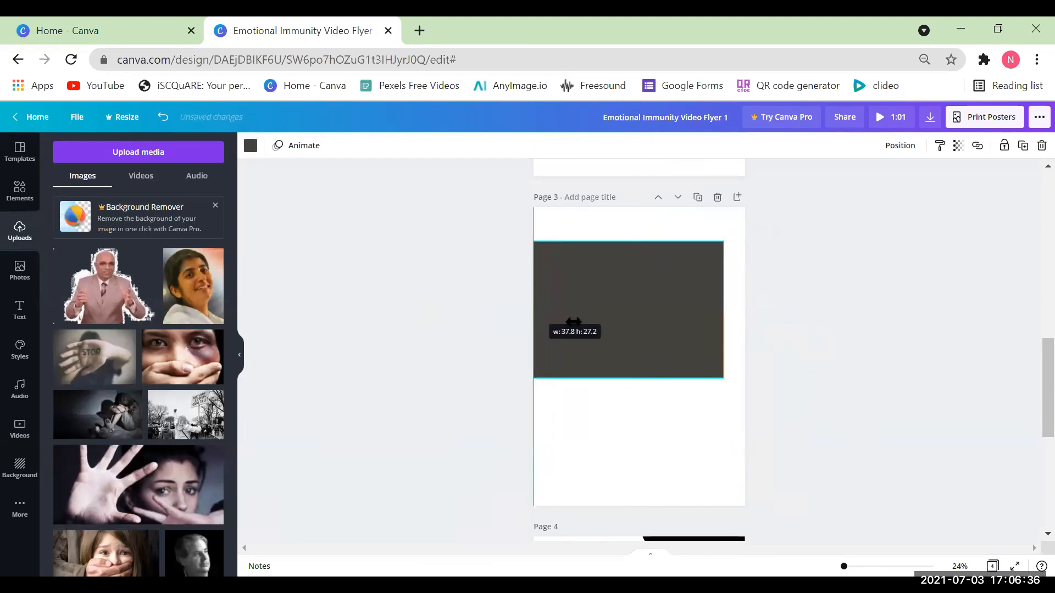
pyautogui.moveTo(728, 306); pyautogui.dragTo(749, 308)
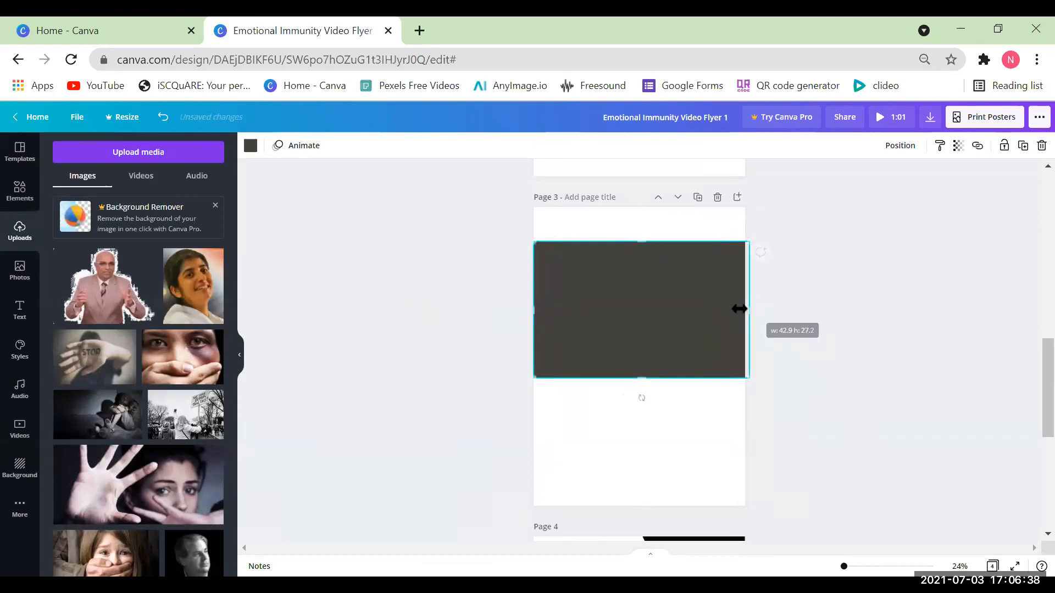
# Send the dark grey rectangle backward so it lies behind the torn-paper portrait frame
pyautogui.rightClick(630, 288)
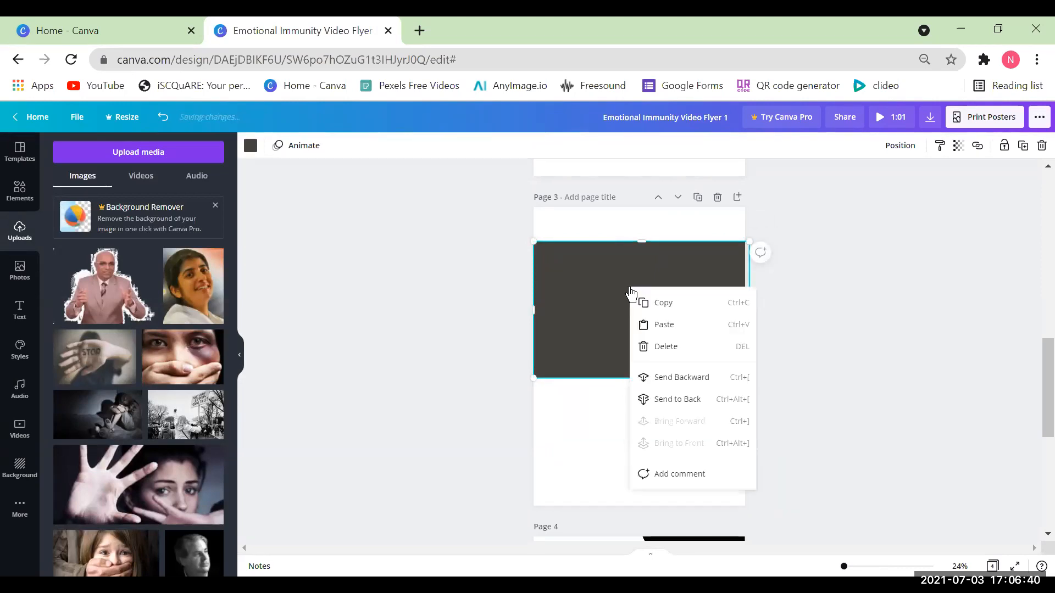
pyautogui.click(694, 383)
pyautogui.click(832, 382)
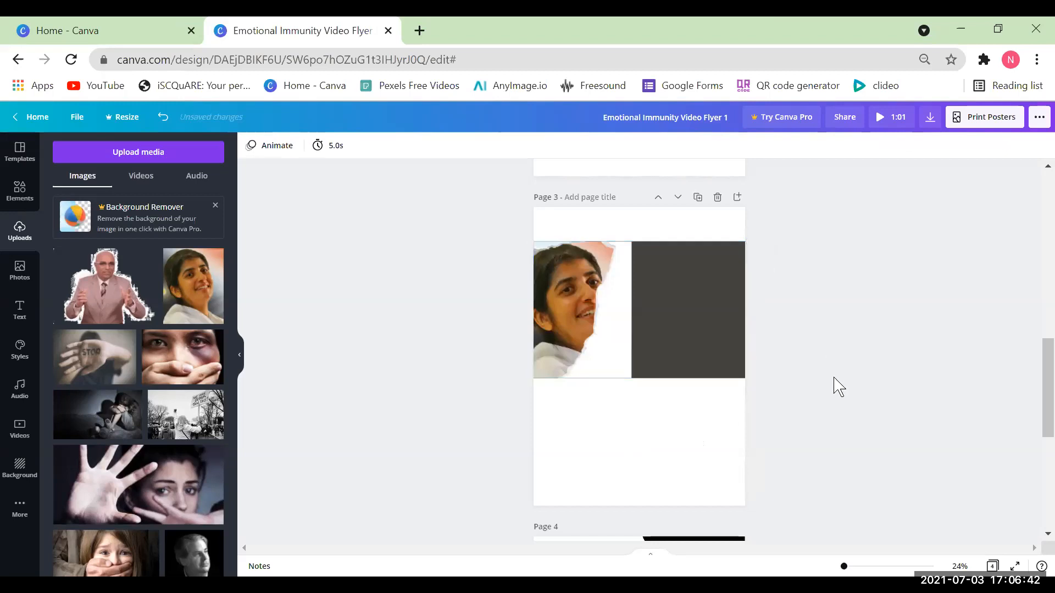
# Try sending the portrait frame behind the grey rectangle, and restore the order by sending the rectangle backward again
pyautogui.click(643, 316)
pyautogui.rightClick(684, 286)
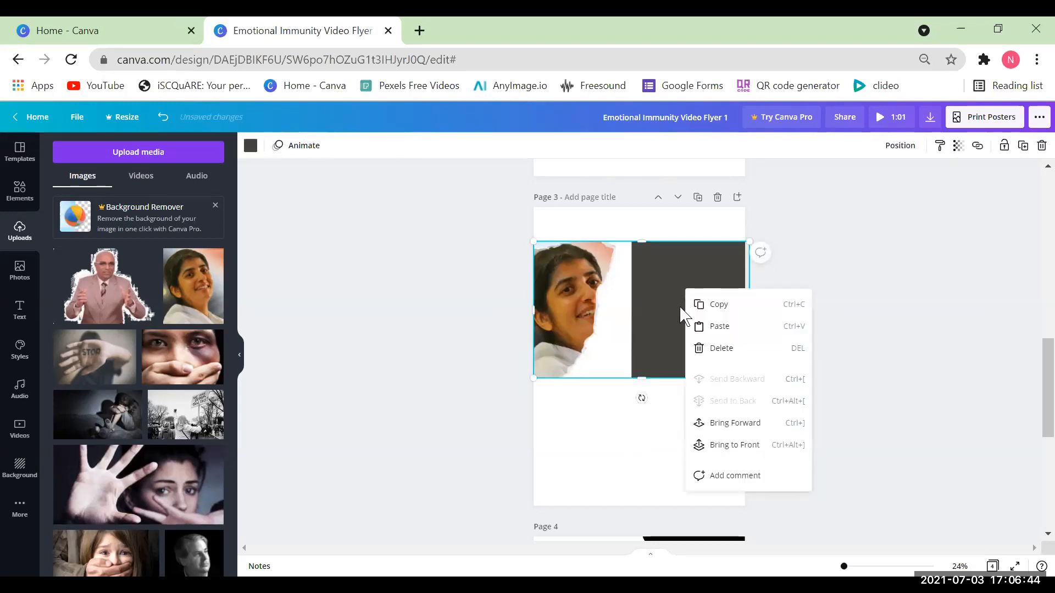
pyautogui.click(857, 346)
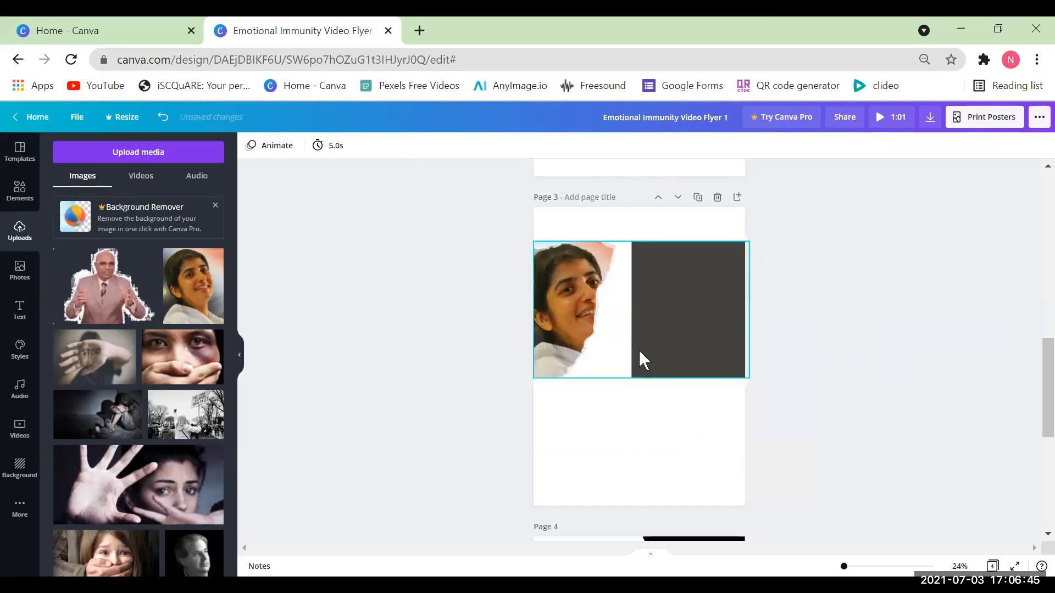
pyautogui.click(682, 300)
pyautogui.click(549, 283)
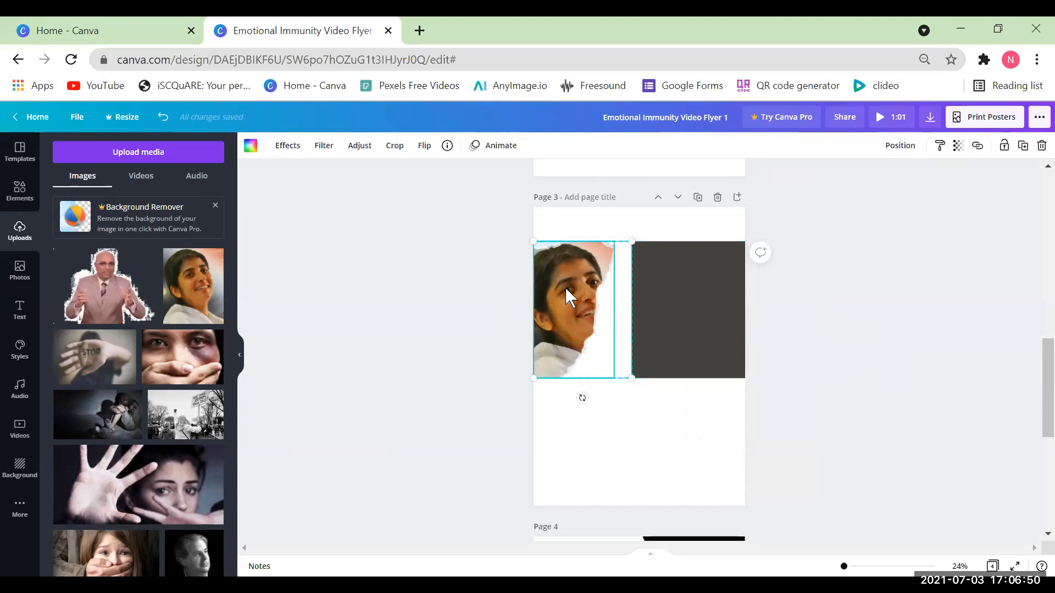
pyautogui.rightClick(566, 295)
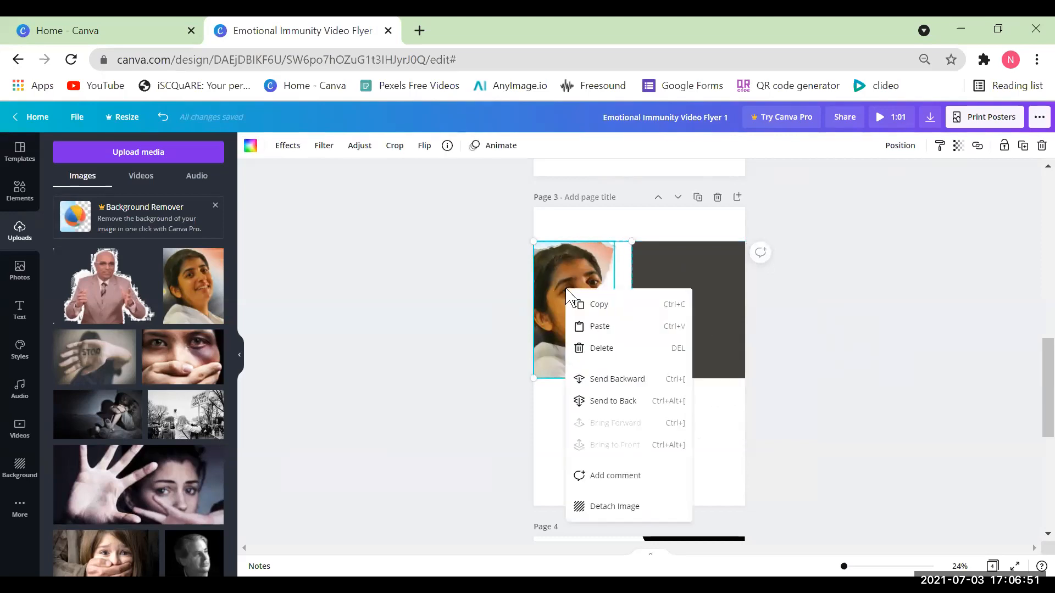
pyautogui.click(625, 379)
pyautogui.click(695, 316)
pyautogui.rightClick(695, 317)
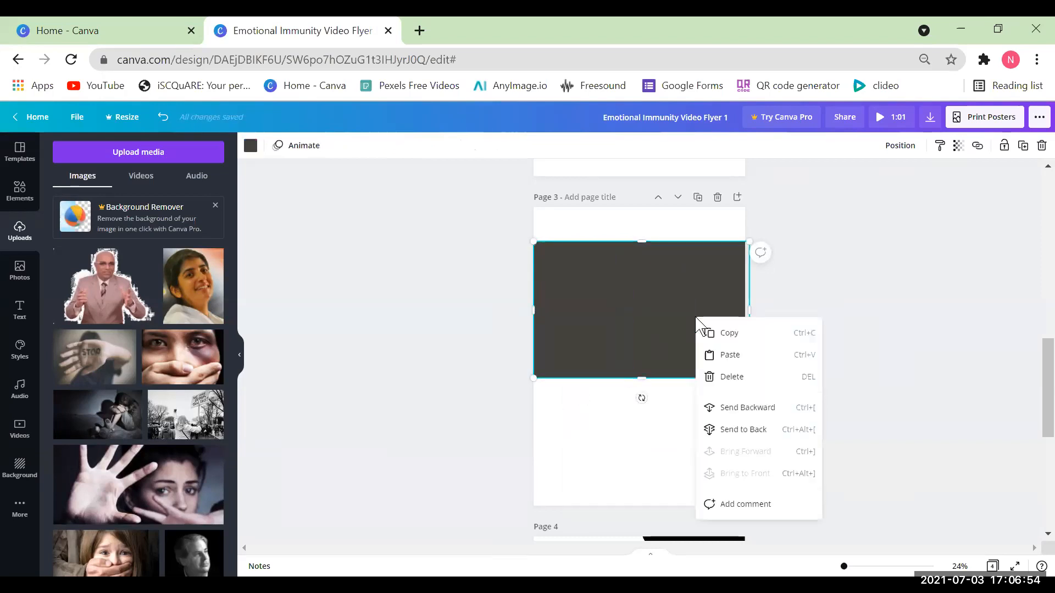
pyautogui.click(757, 409)
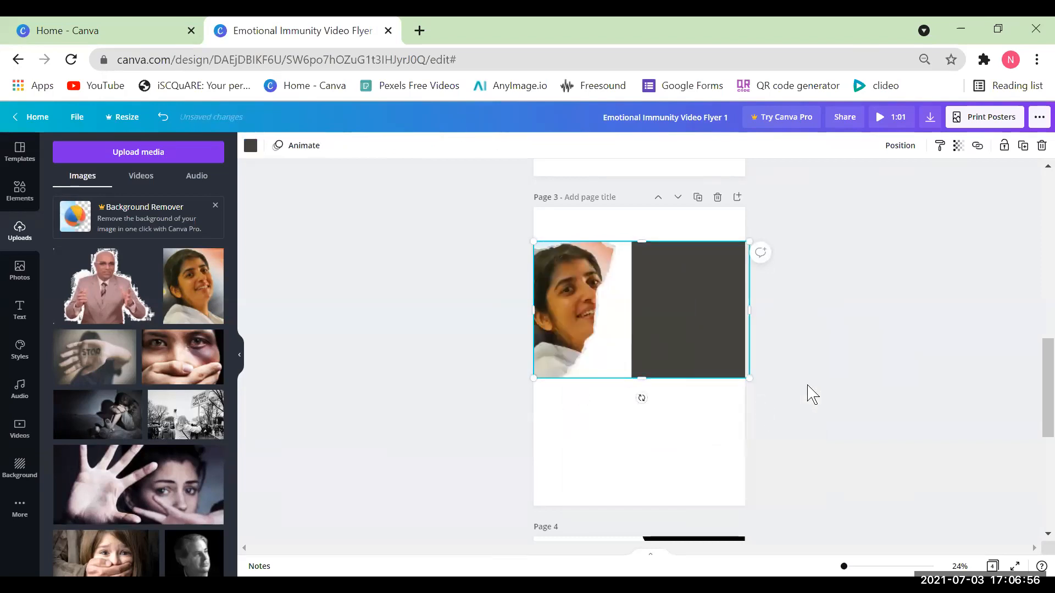
pyautogui.click(812, 394)
# Recolour the torn-paper frame's white right section dark grey so it blends into the rectangle behind it
pyautogui.click(689, 292)
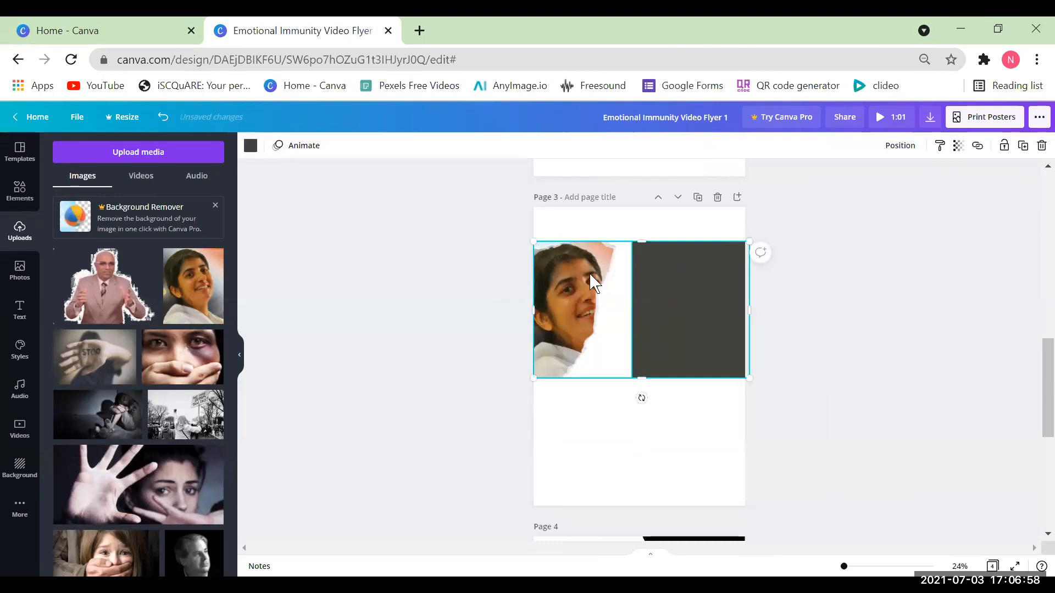
pyautogui.click(599, 371)
pyautogui.moveTo(630, 377)
pyautogui.mouseDown()
pyautogui.moveTo(757, 485)
pyautogui.moveTo(658, 412)
pyautogui.moveTo(625, 370)
pyautogui.moveTo(630, 378)
pyautogui.mouseUp()
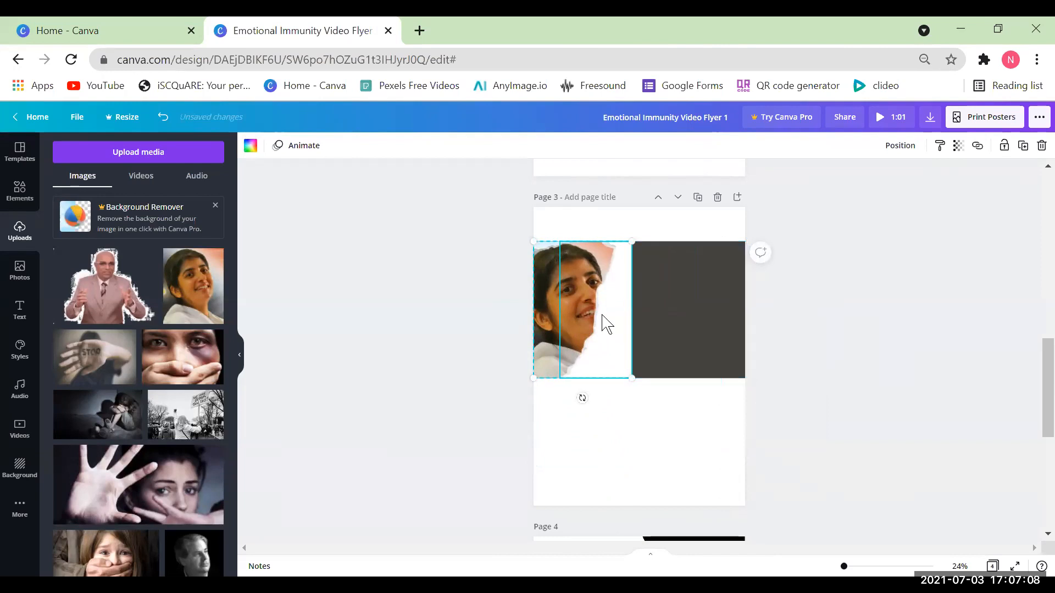
pyautogui.click(251, 146)
pyautogui.click(184, 205)
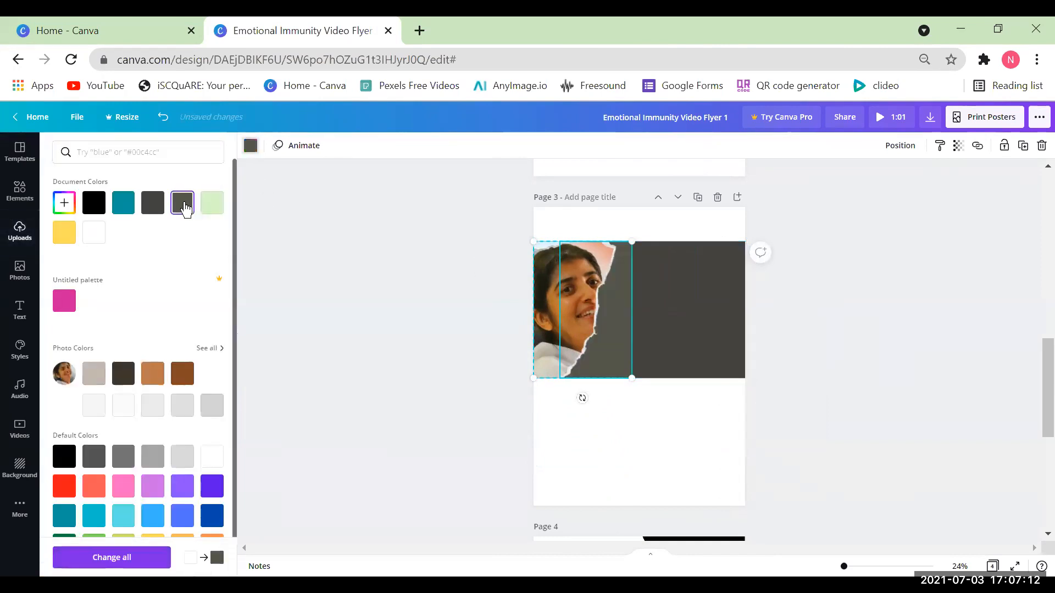
pyautogui.click(848, 323)
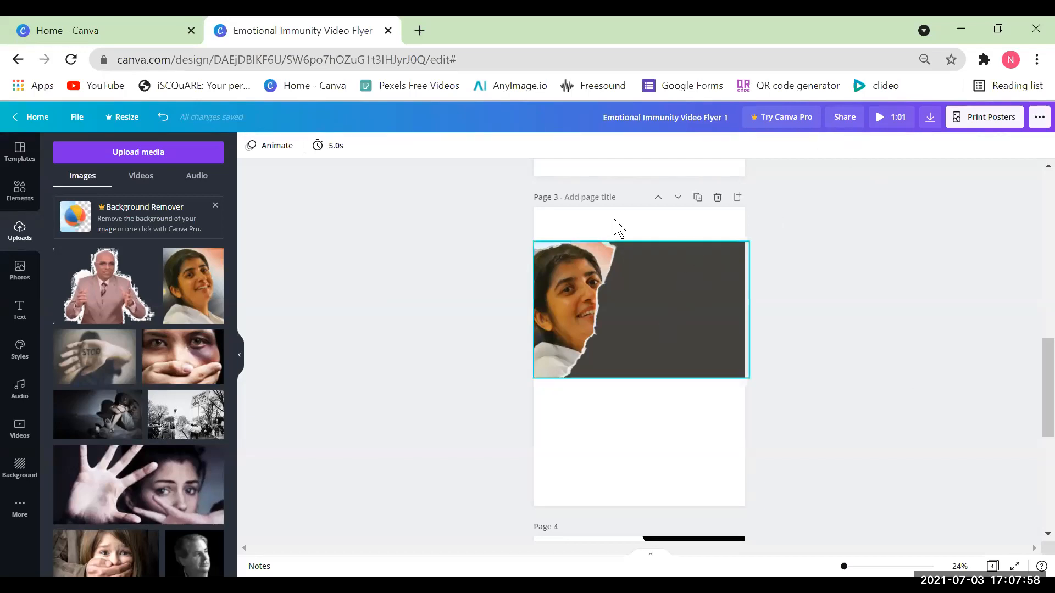
# Add the letter M photo frame from the recently used graphics to page 3
pyautogui.click(563, 287)
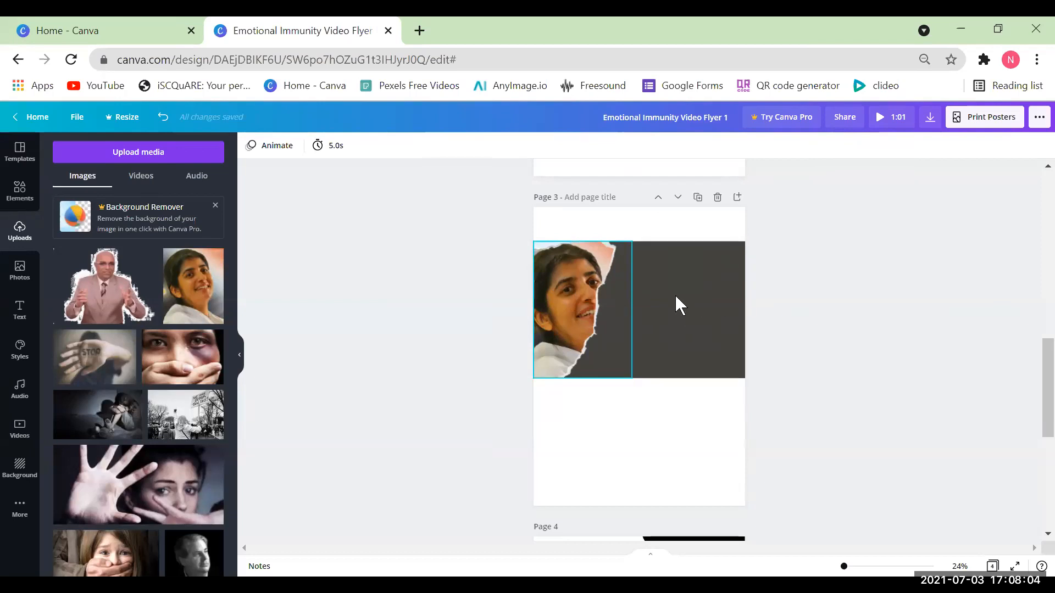
pyautogui.click(19, 195)
pyautogui.scroll(-2, 170, 368)
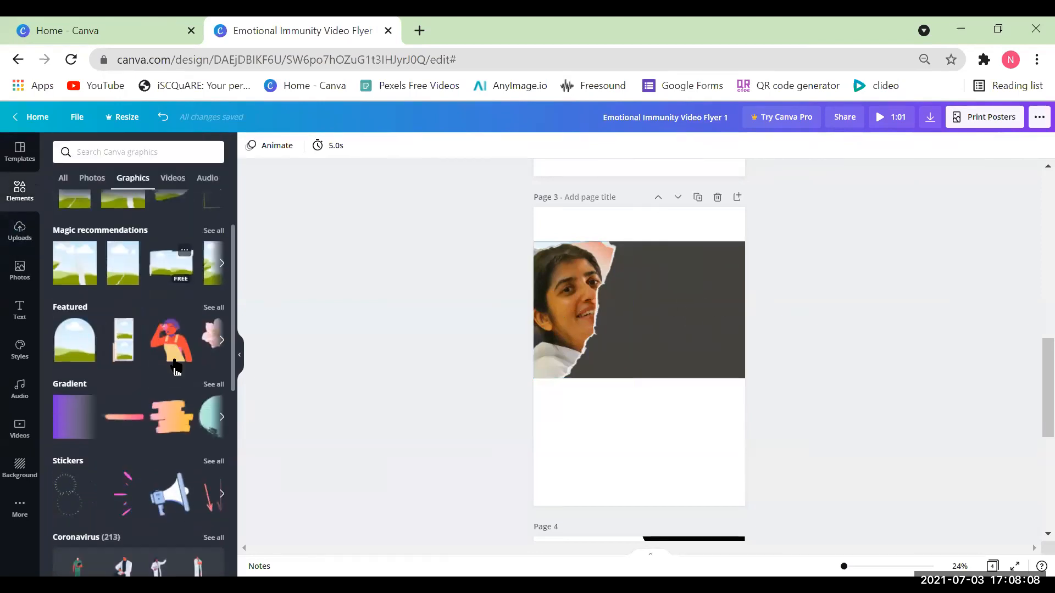
pyautogui.scroll(2, 176, 366)
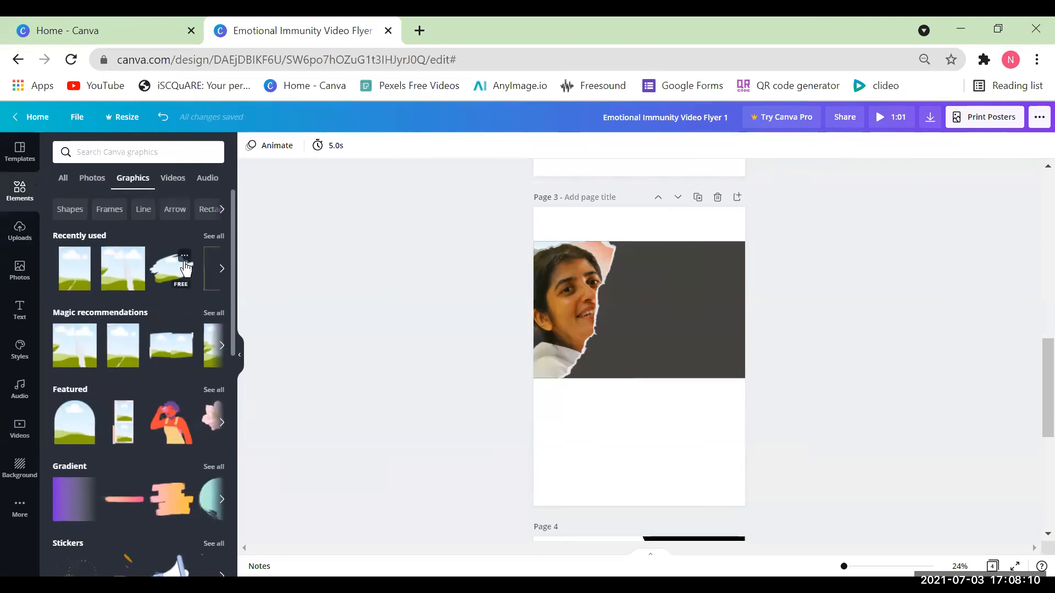
pyautogui.scroll(-5, 170, 332)
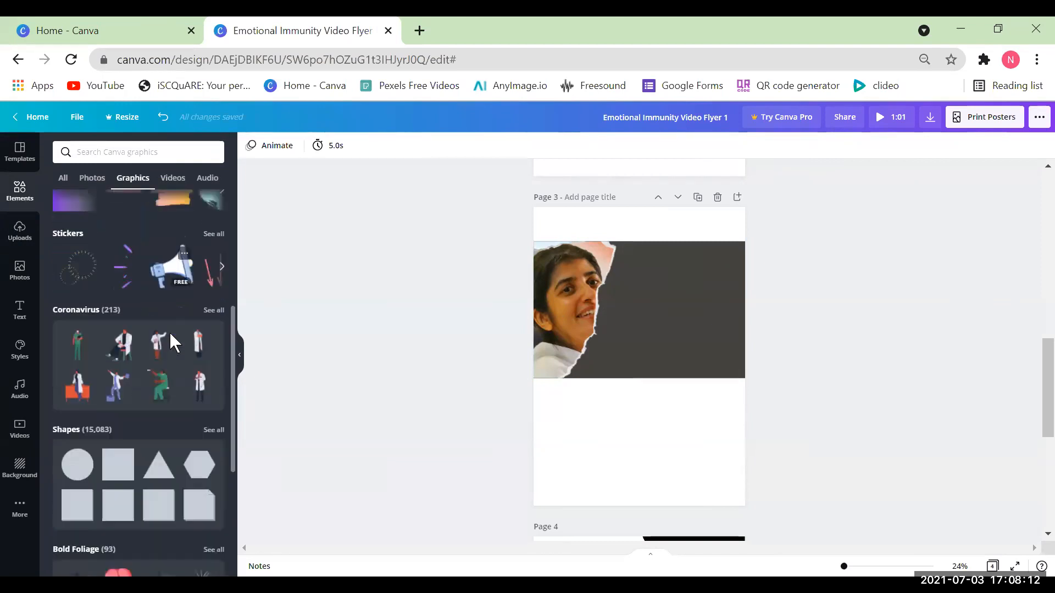
pyautogui.scroll(-15, 170, 338)
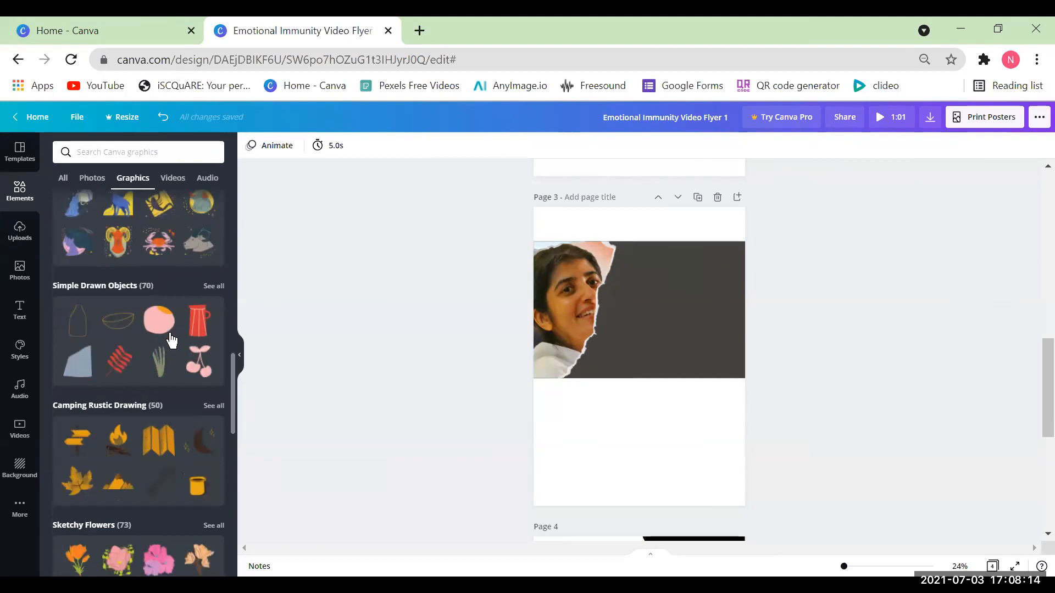
pyautogui.scroll(20, 170, 331)
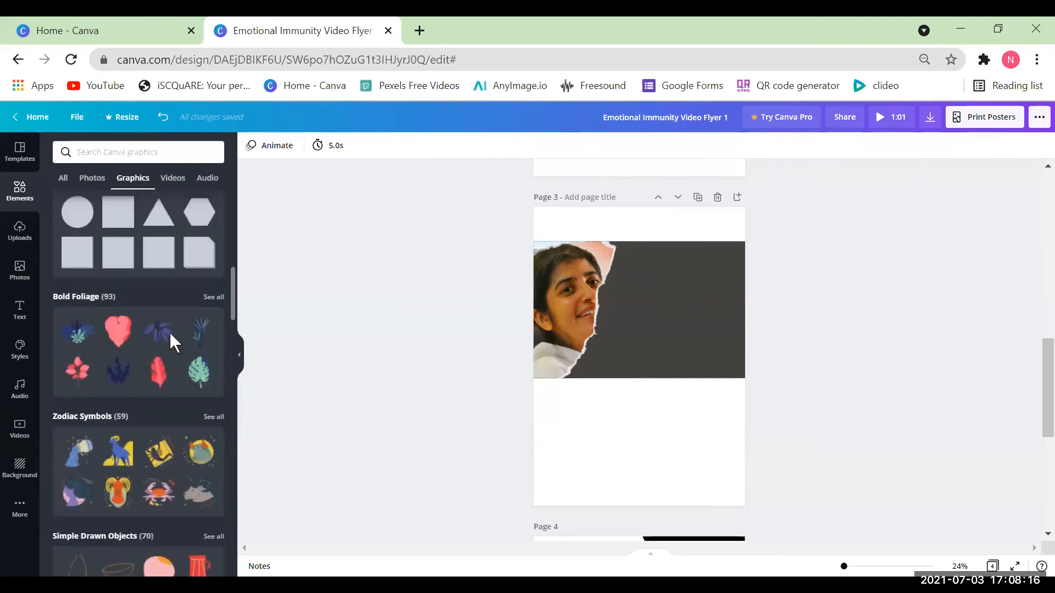
pyautogui.click(213, 235)
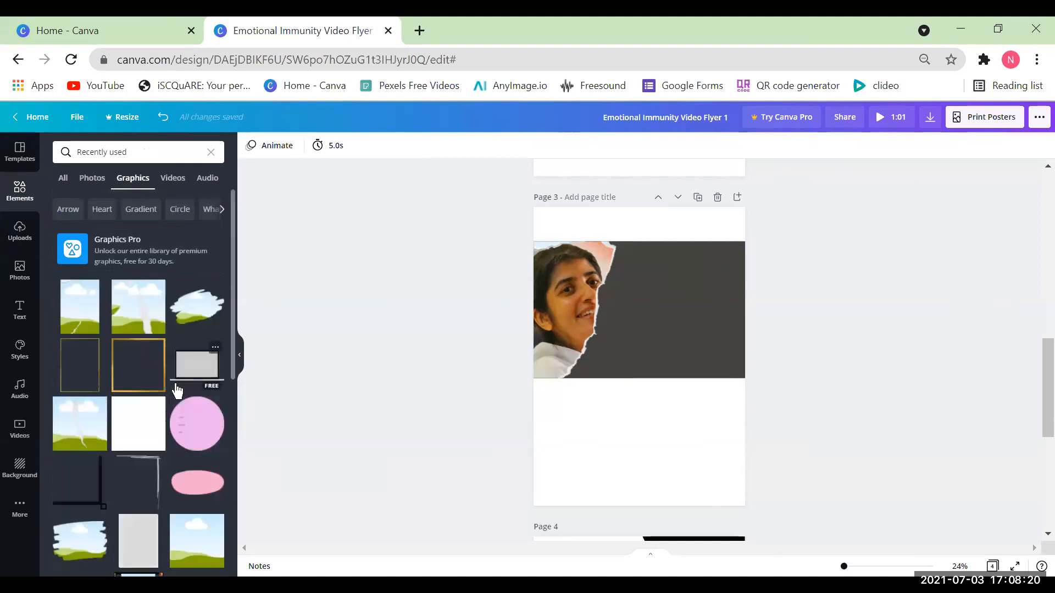
pyautogui.scroll(-10, 175, 381)
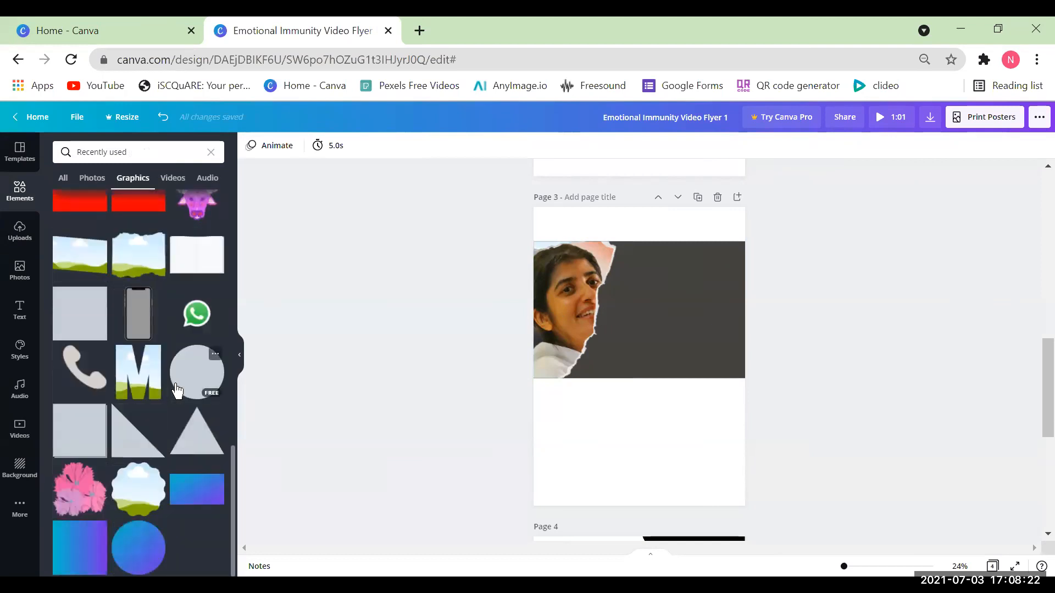
pyautogui.click(135, 394)
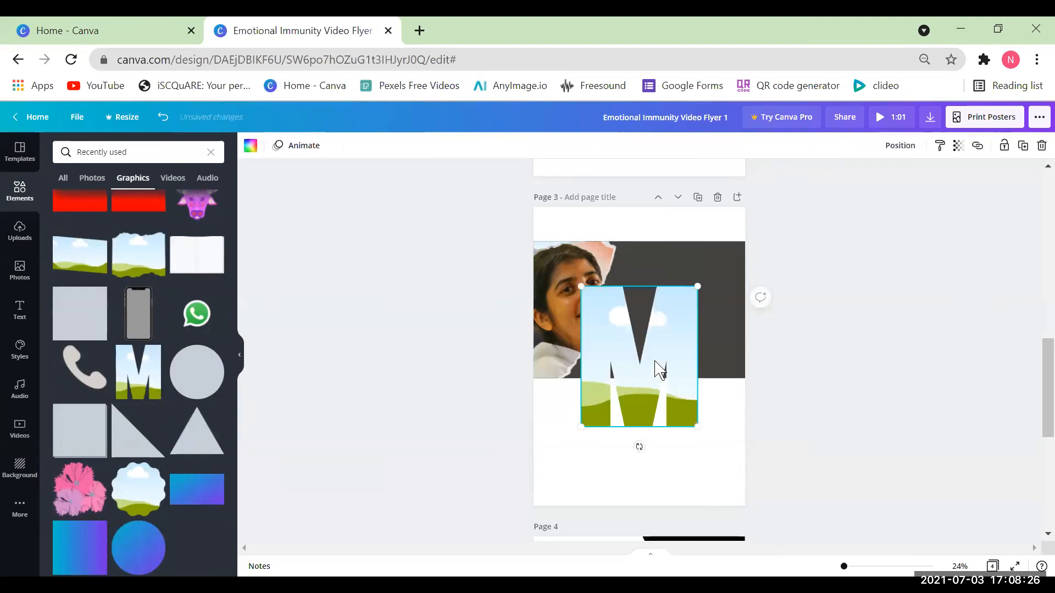
# Fill the letter M frame with the uploaded lion head picture that has no background
pyautogui.click(21, 272)
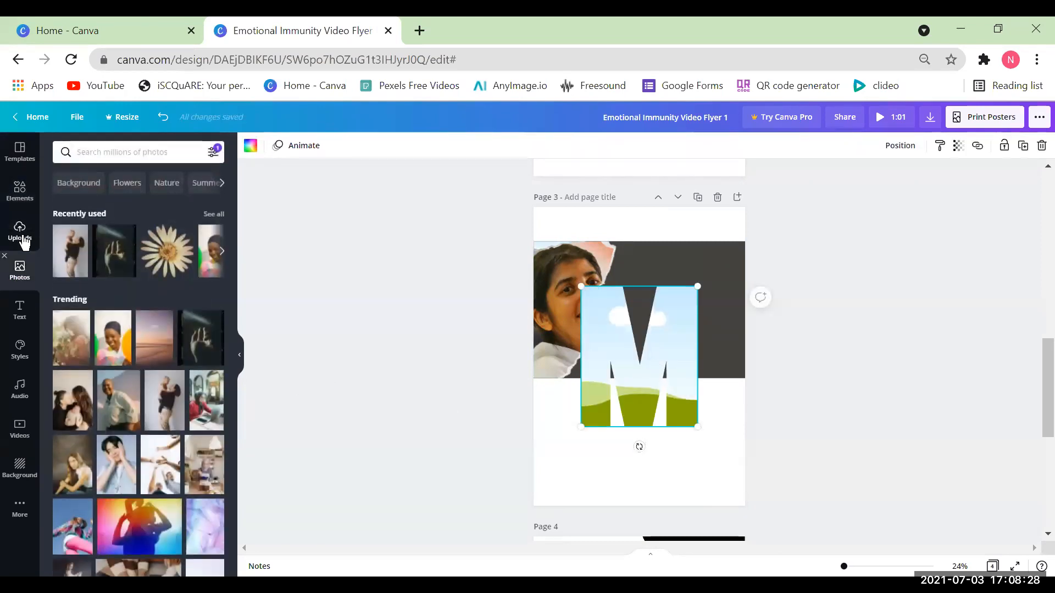
pyautogui.click(22, 241)
pyautogui.scroll(-5, 106, 389)
pyautogui.scroll(-6, 107, 388)
pyautogui.scroll(6, 107, 389)
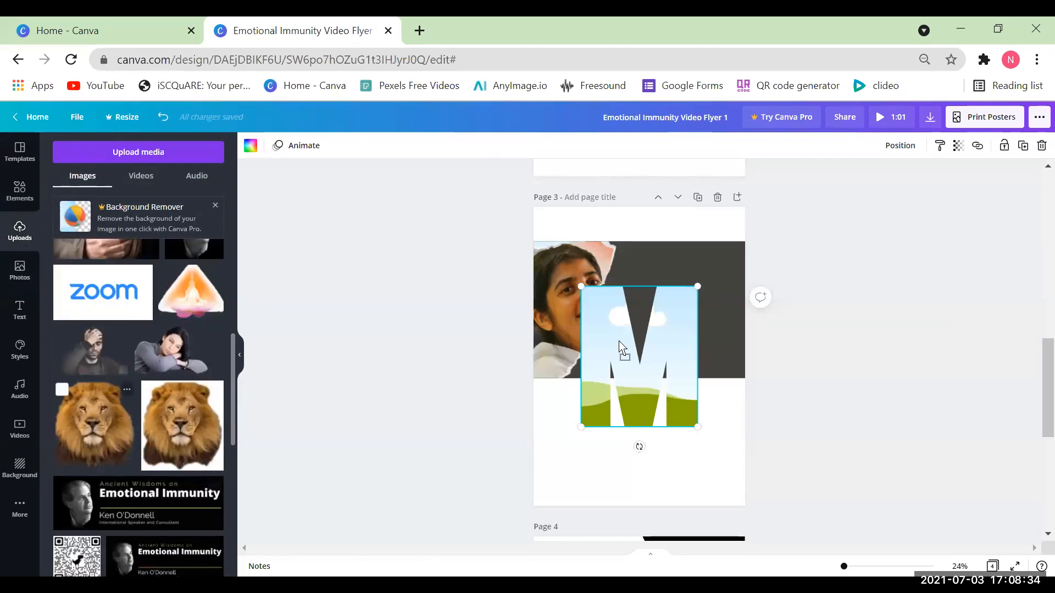
pyautogui.moveTo(620, 348); pyautogui.dragTo(622, 349)
pyautogui.click(854, 357)
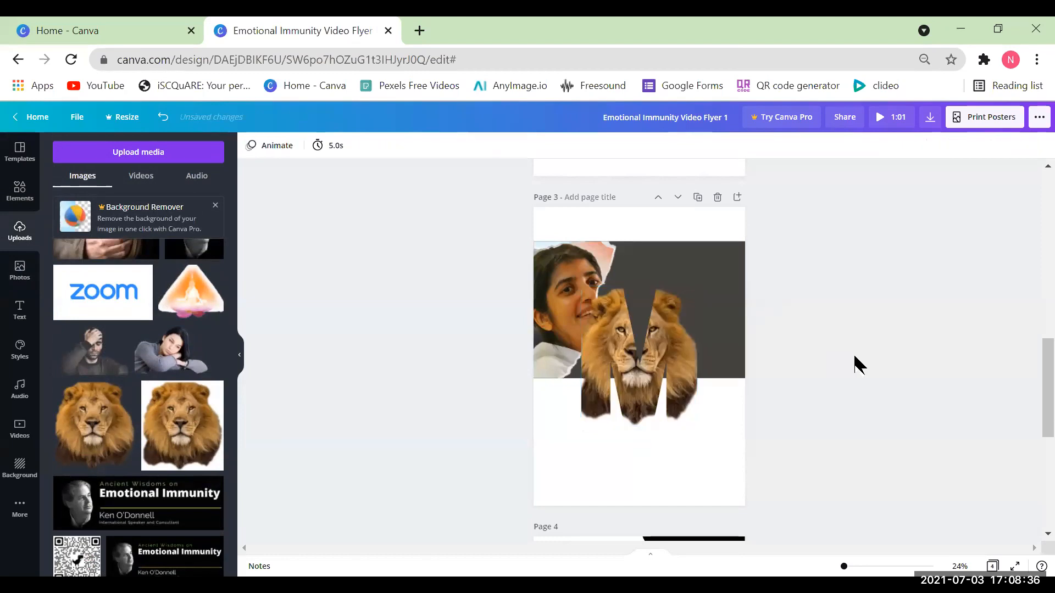
# Shrink the lion-filled M to a little over a third of the page width and place it below the portrait in page 3's lower-left area
pyautogui.click(636, 402)
pyautogui.moveTo(627, 394); pyautogui.dragTo(593, 460)
pyautogui.moveTo(645, 367); pyautogui.dragTo(619, 390)
pyautogui.moveTo(599, 437); pyautogui.dragTo(590, 429)
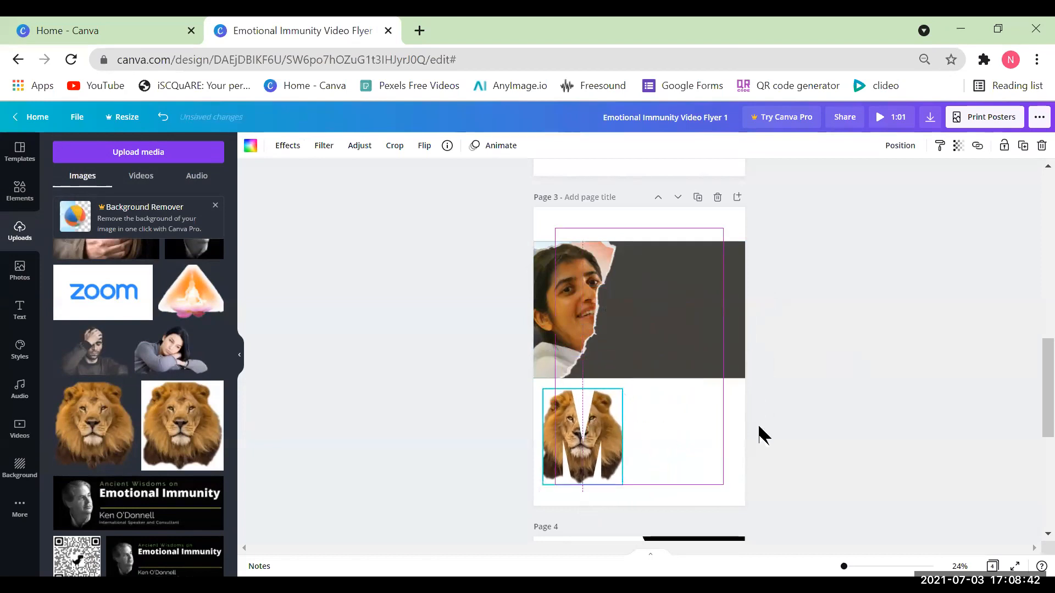
pyautogui.click(834, 399)
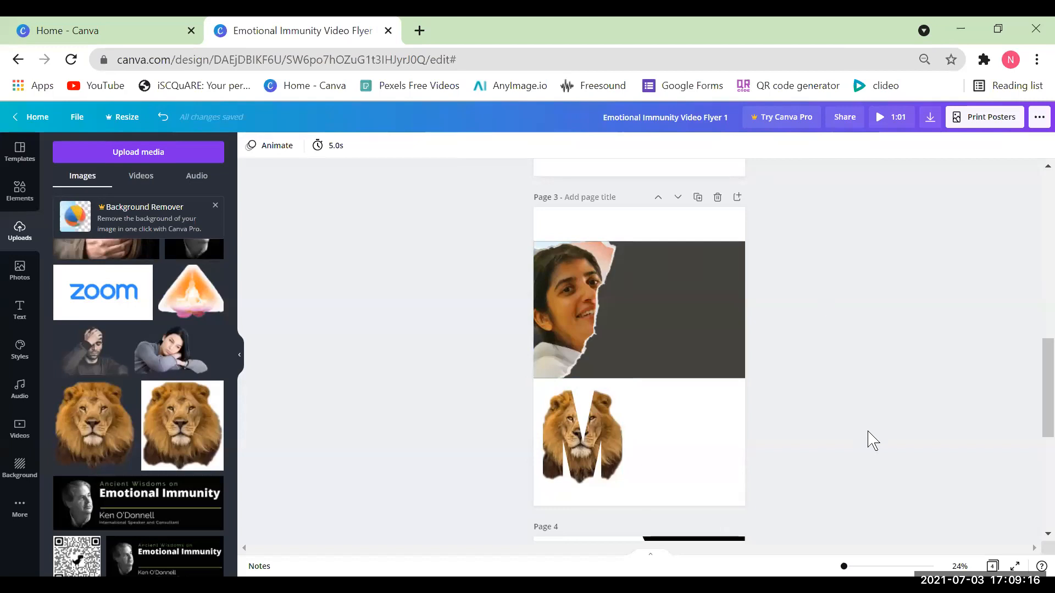
# Delete the lion image and the letter-shaped frame that holds it from page 3
pyautogui.click(583, 444)
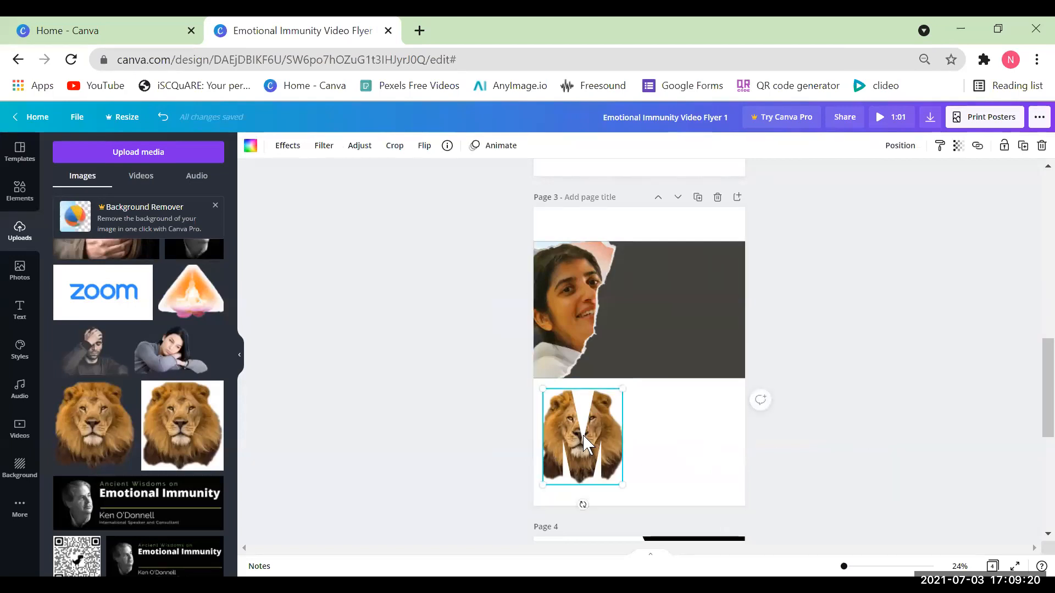
pyautogui.press('Delete')
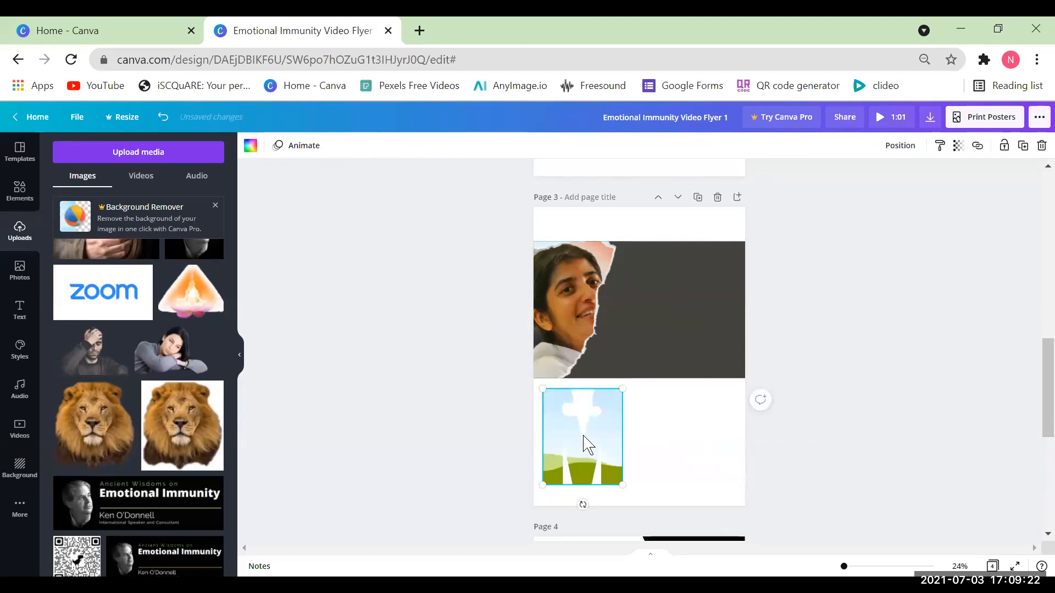
pyautogui.press('Delete')
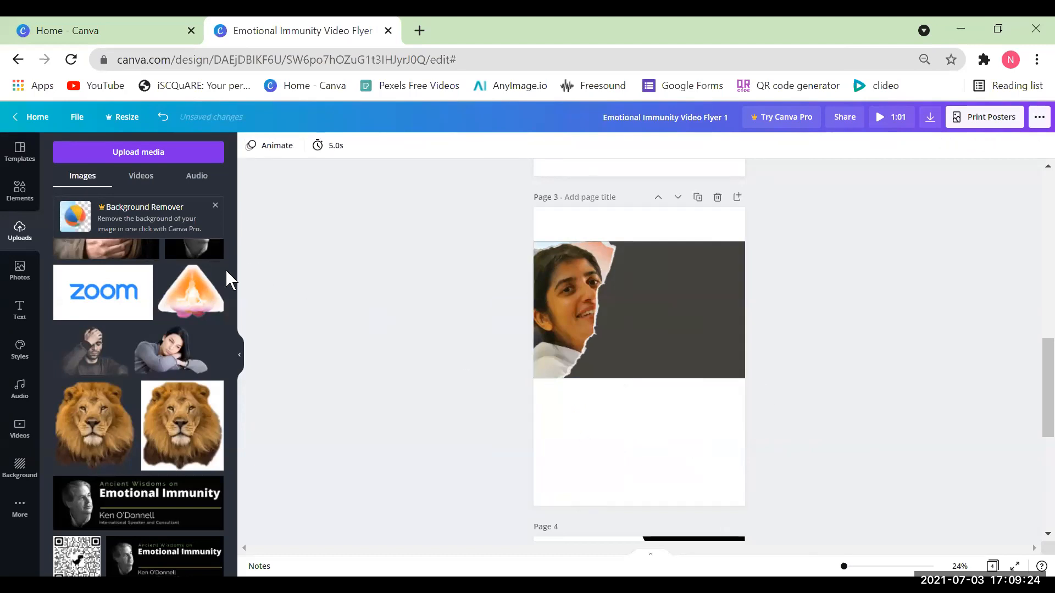
# Apply the Glow shadow effect to the flower image on page 2
pyautogui.scroll(5, 566, 320)
pyautogui.click(572, 331)
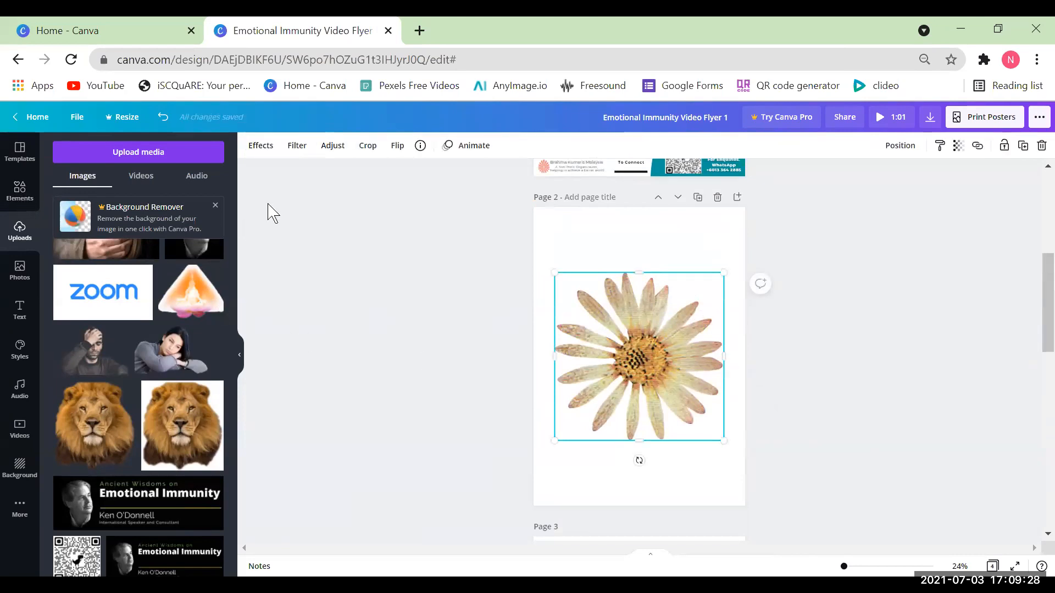
pyautogui.click(268, 150)
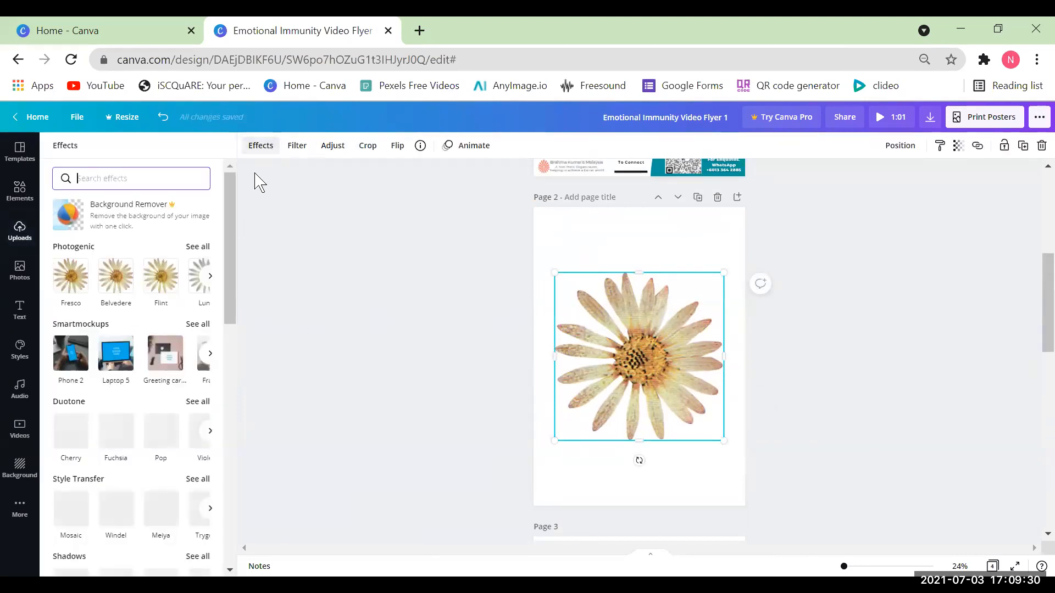
pyautogui.scroll(-1, 143, 429)
pyautogui.scroll(-1, 141, 425)
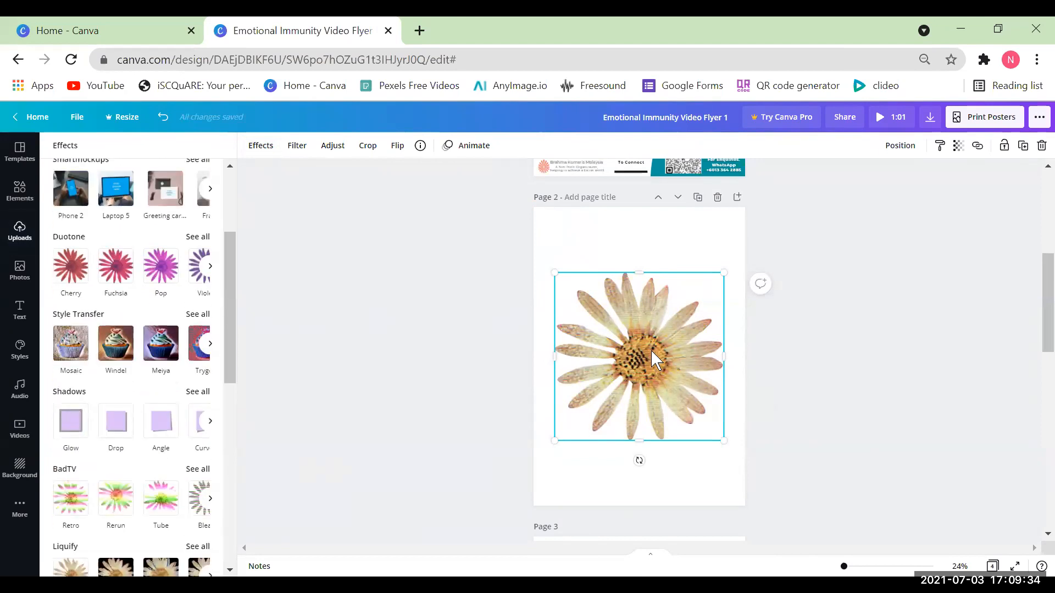
pyautogui.scroll(-4, 651, 351)
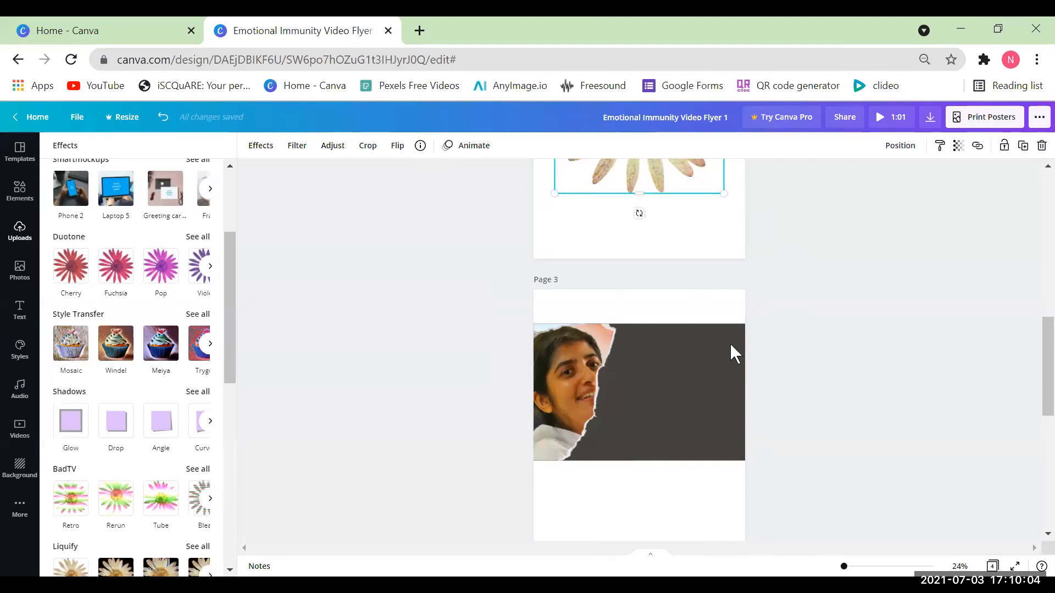
pyautogui.scroll(3, 616, 313)
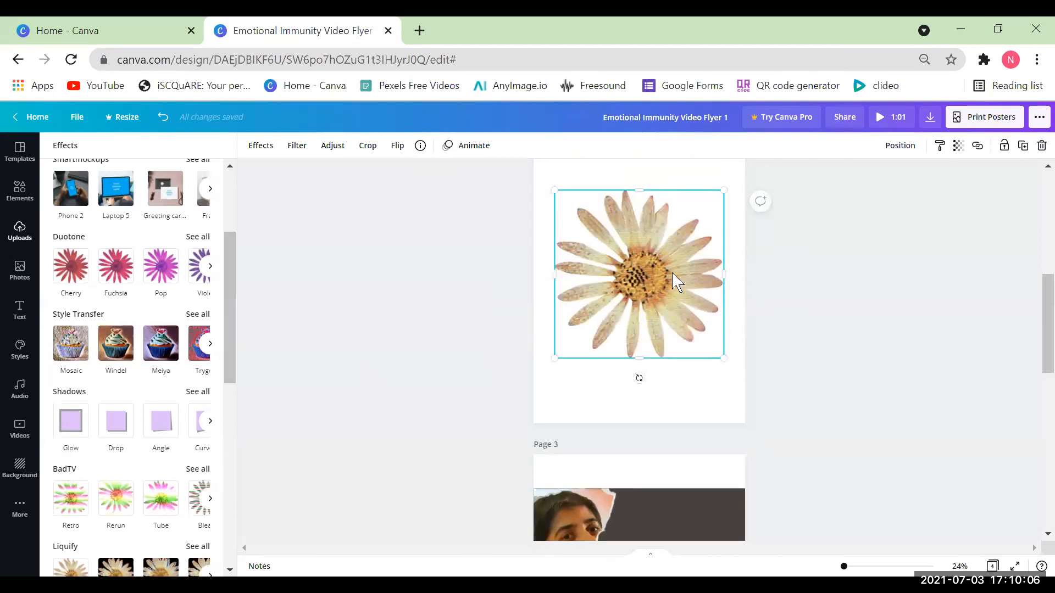
pyautogui.click(71, 428)
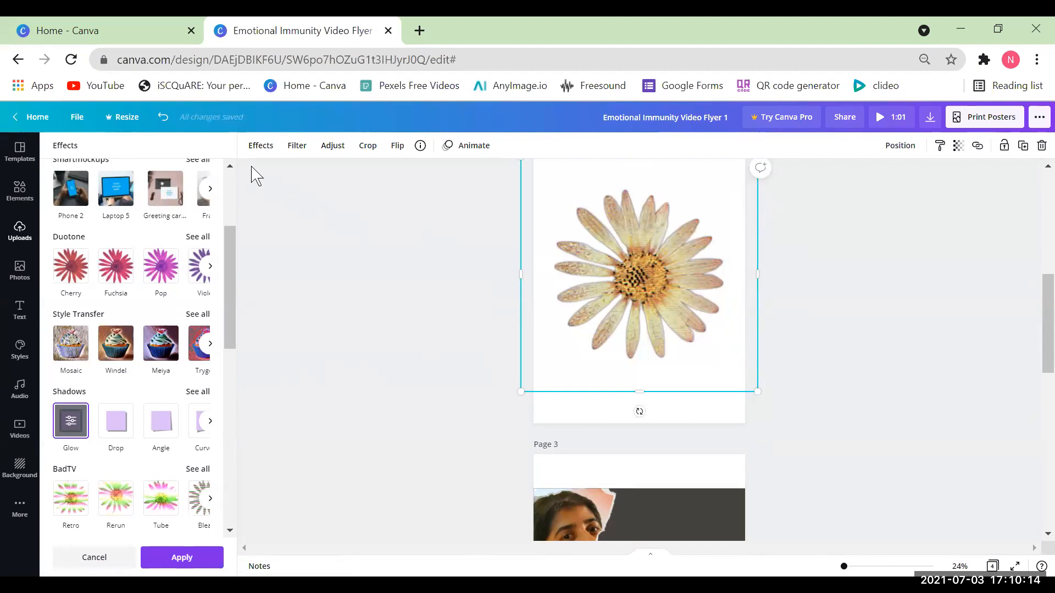
pyautogui.click(259, 147)
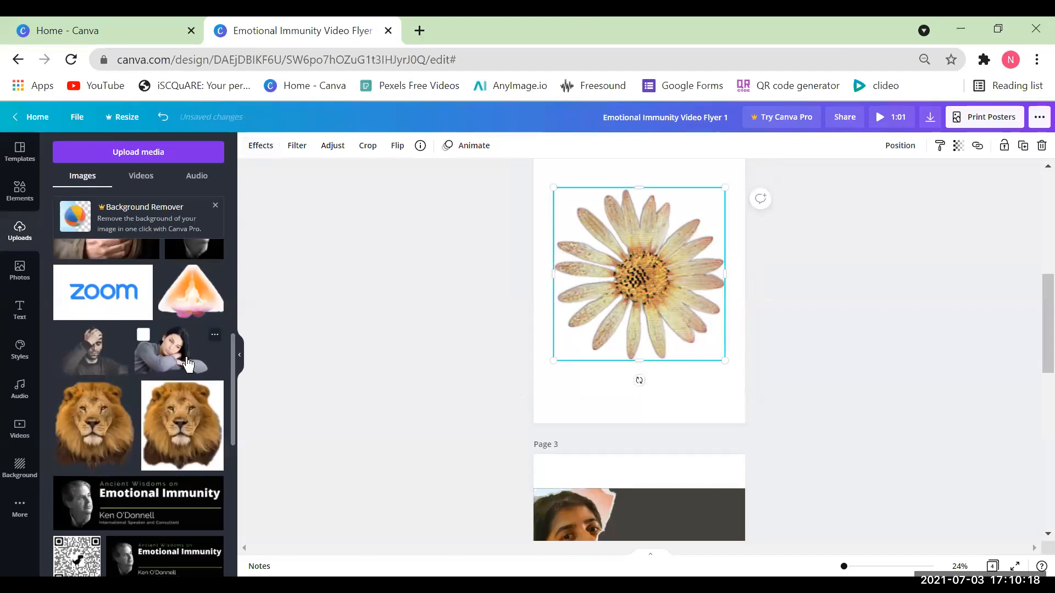
# Browse the flower's effects again and apply the Glow shadow a second time
pyautogui.click(259, 145)
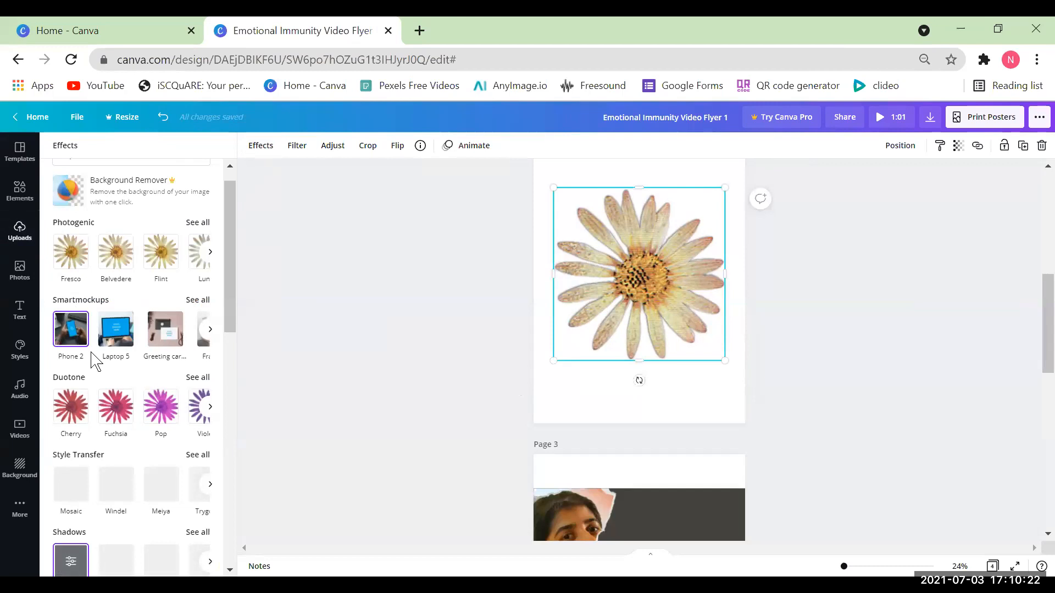
pyautogui.scroll(-5, 83, 352)
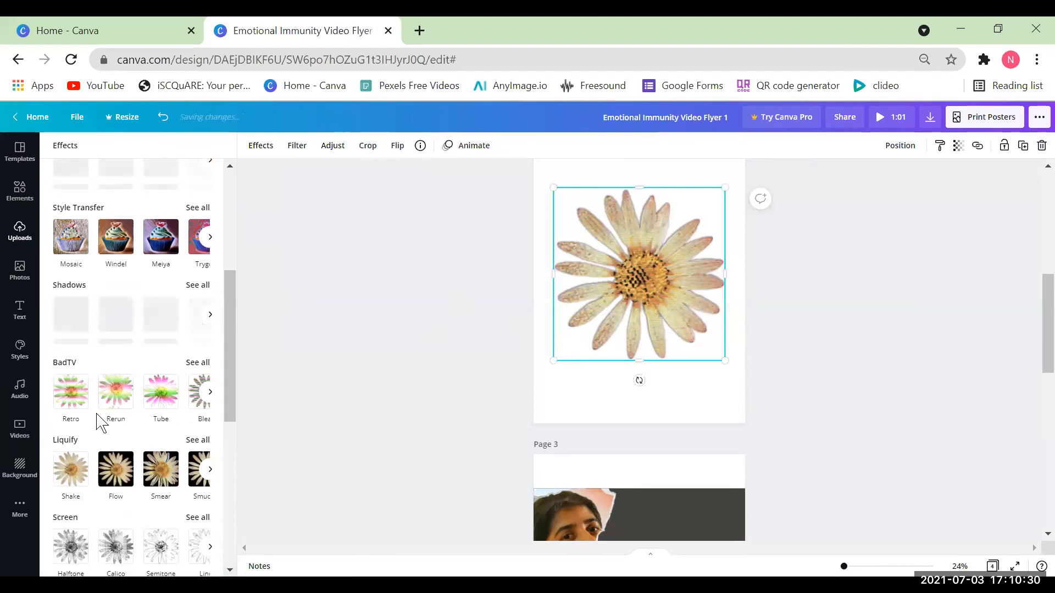
pyautogui.scroll(5, 102, 409)
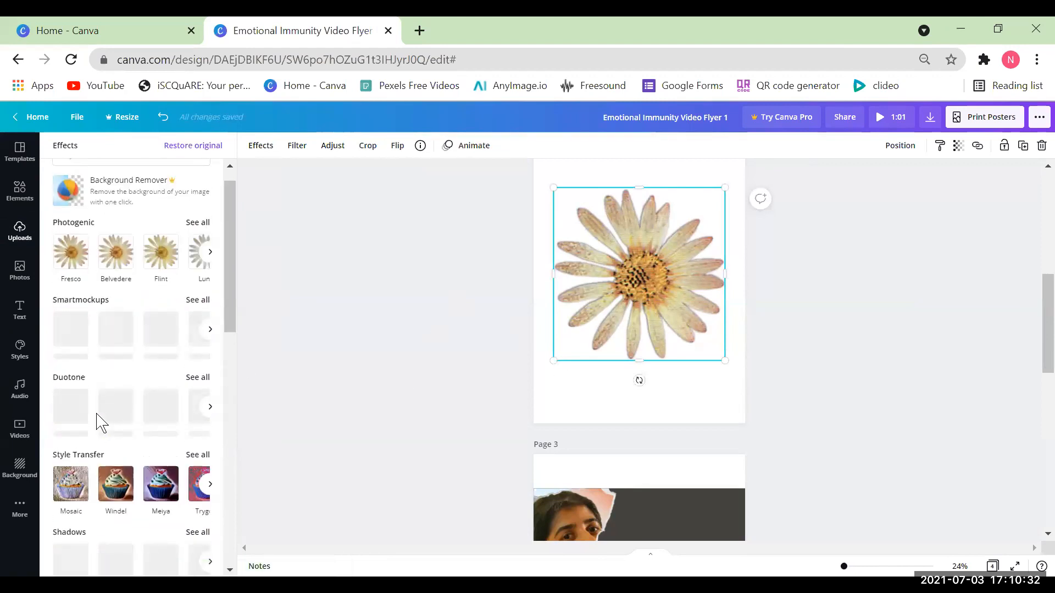
pyautogui.scroll(-6, 101, 423)
pyautogui.scroll(7, 99, 423)
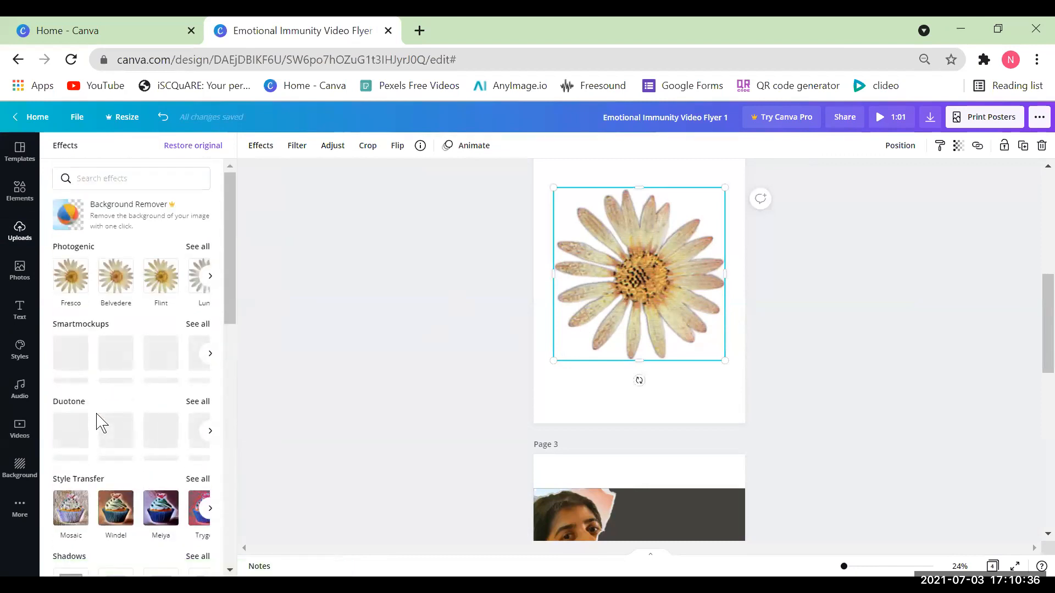
pyautogui.scroll(-5, 99, 424)
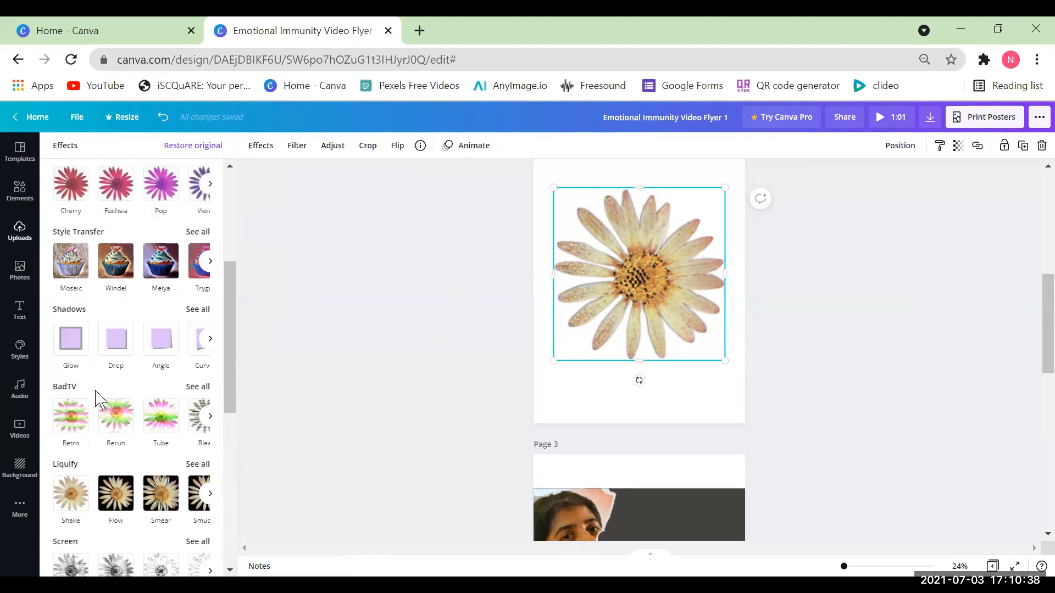
pyautogui.click(70, 340)
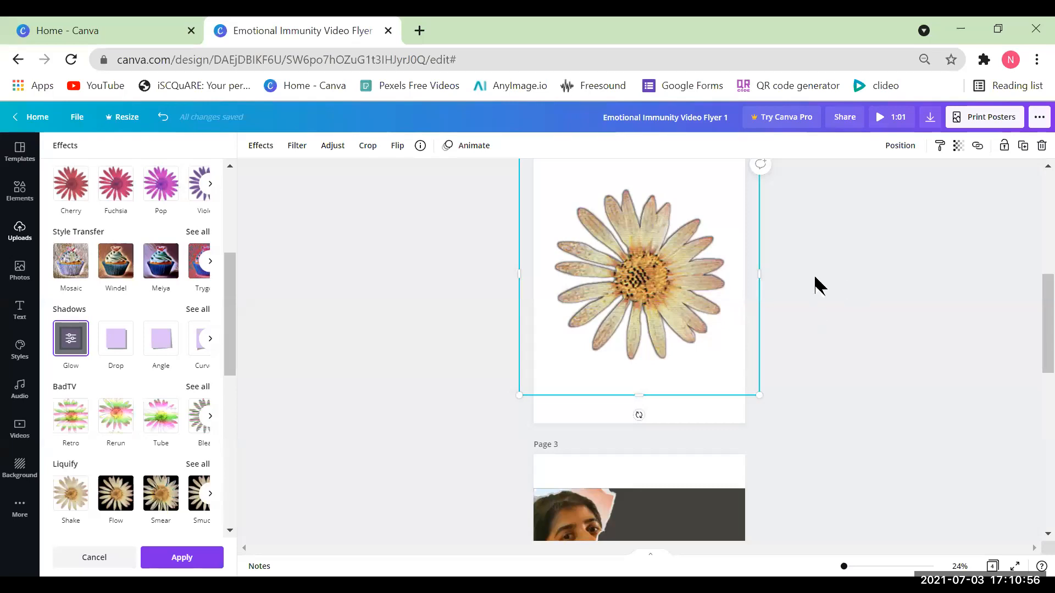
pyautogui.click(414, 328)
pyautogui.click(627, 294)
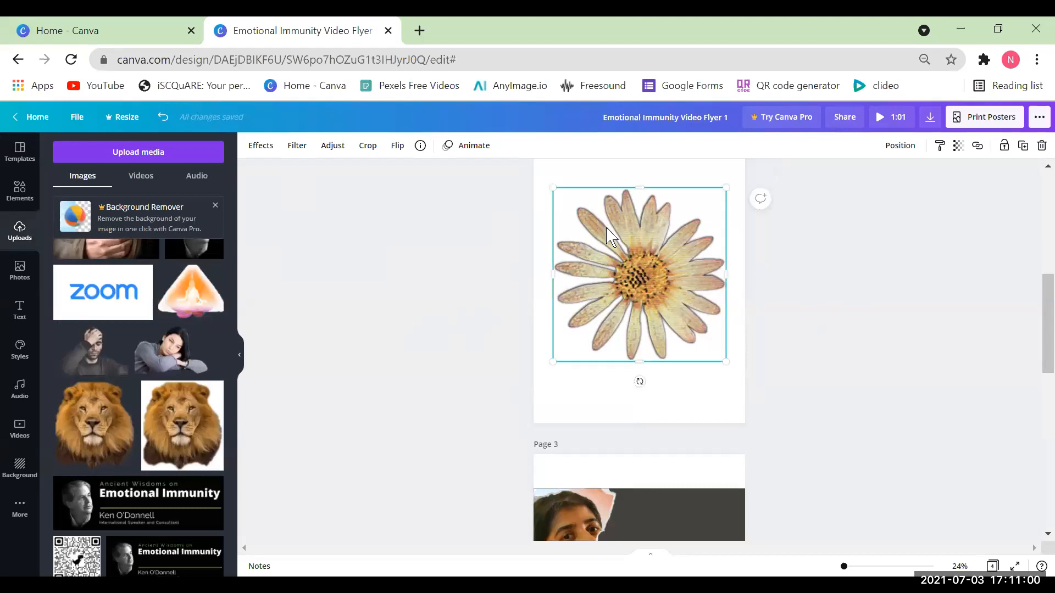
pyautogui.click(255, 148)
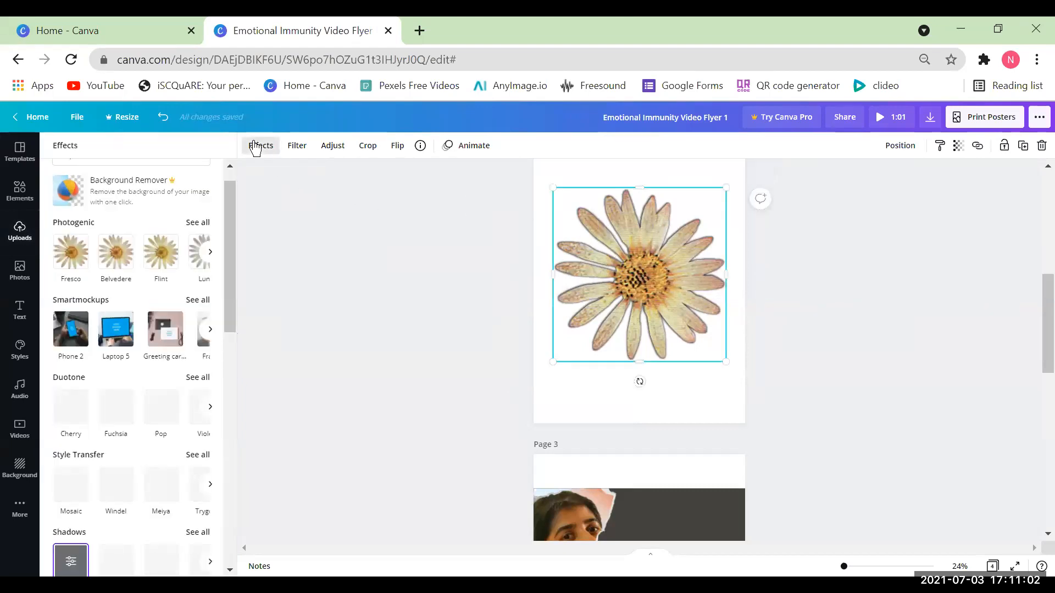
pyautogui.scroll(-3, 109, 461)
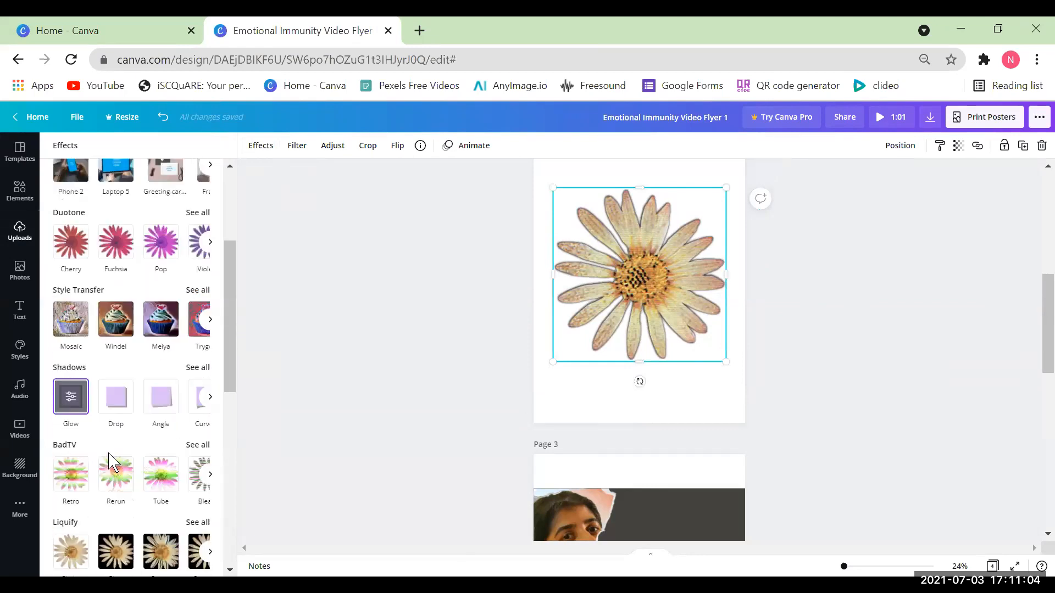
pyautogui.click(76, 407)
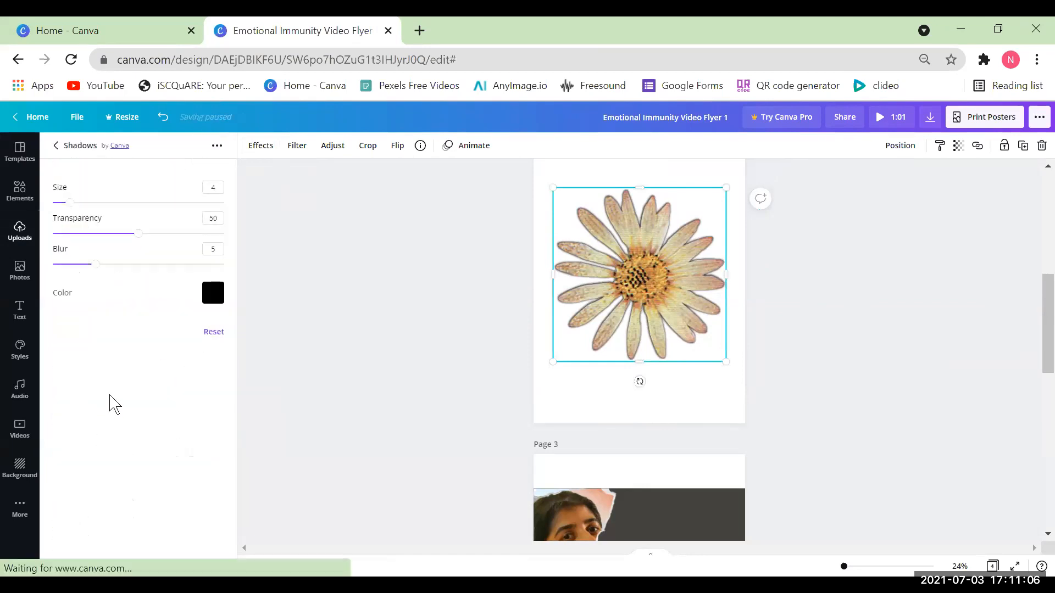
pyautogui.click(311, 347)
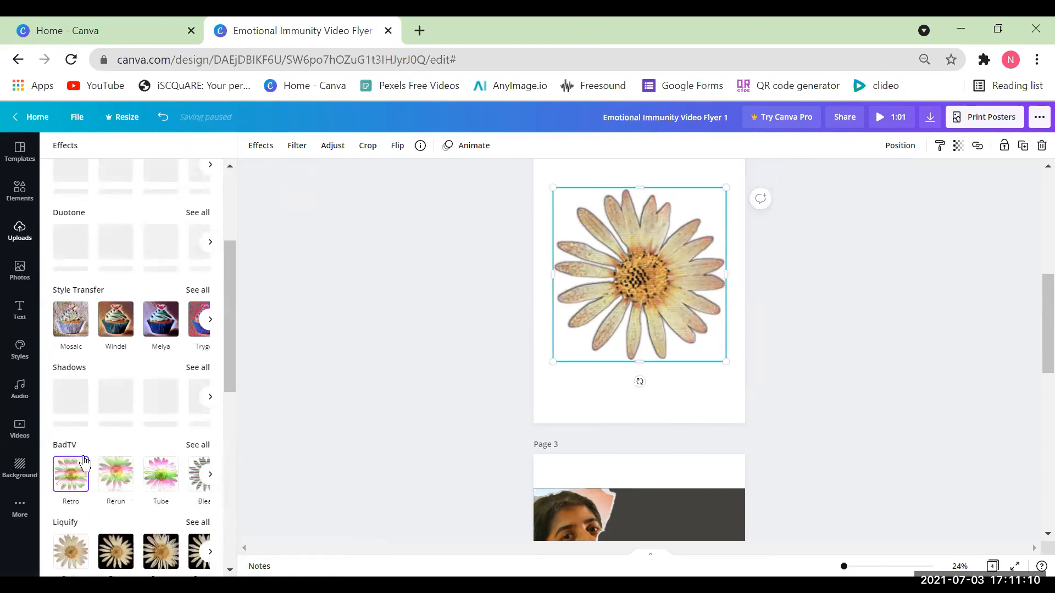
pyautogui.click(86, 464)
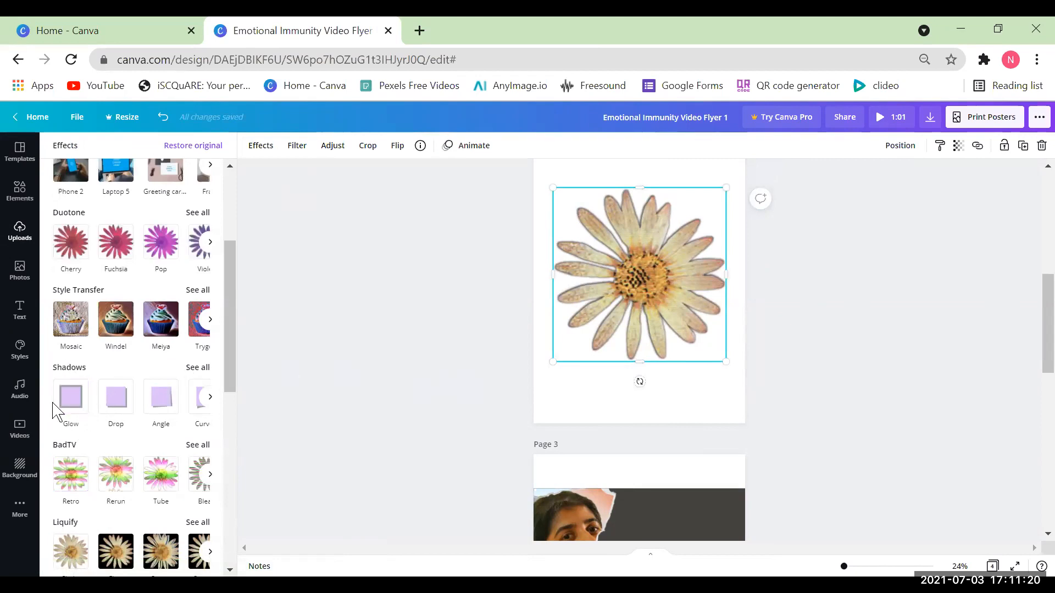
# Apply another Glow shadow to the page 2 flower with size 3, transparency 60 and blur 2
pyautogui.click(71, 402)
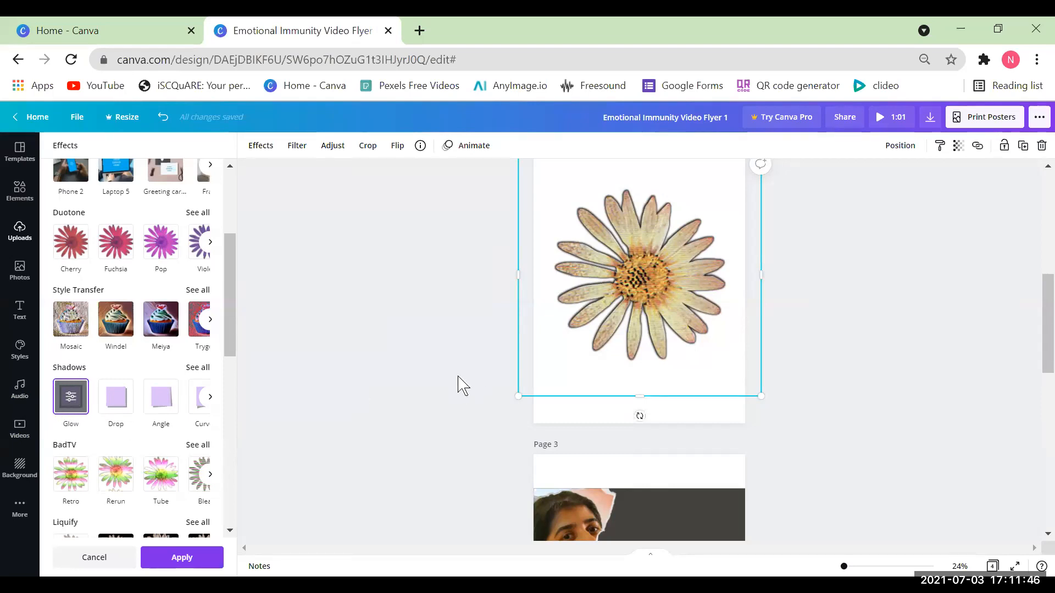
pyautogui.click(71, 398)
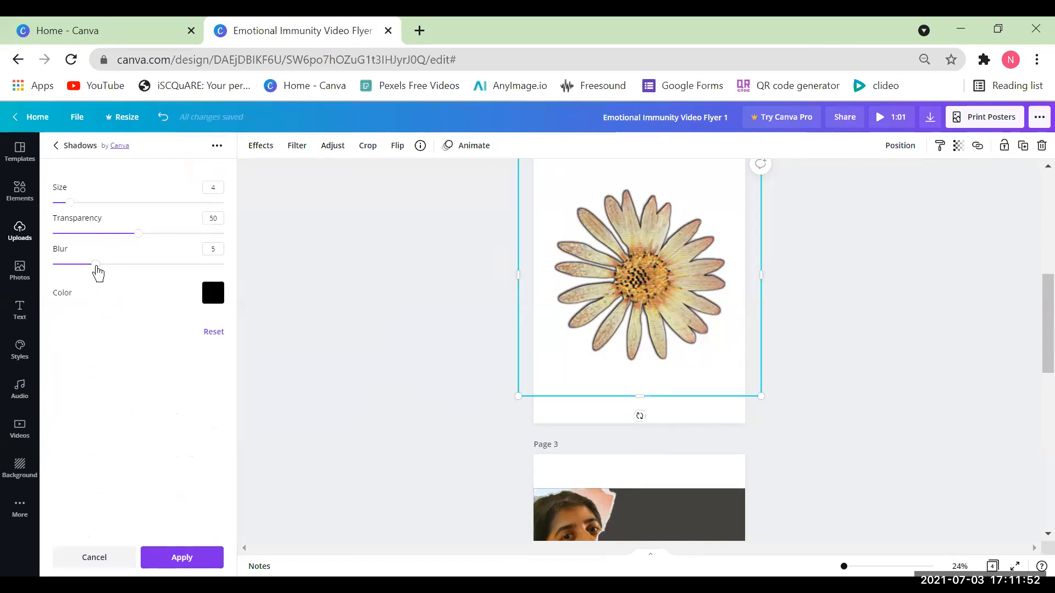
pyautogui.moveTo(101, 269); pyautogui.dragTo(233, 263)
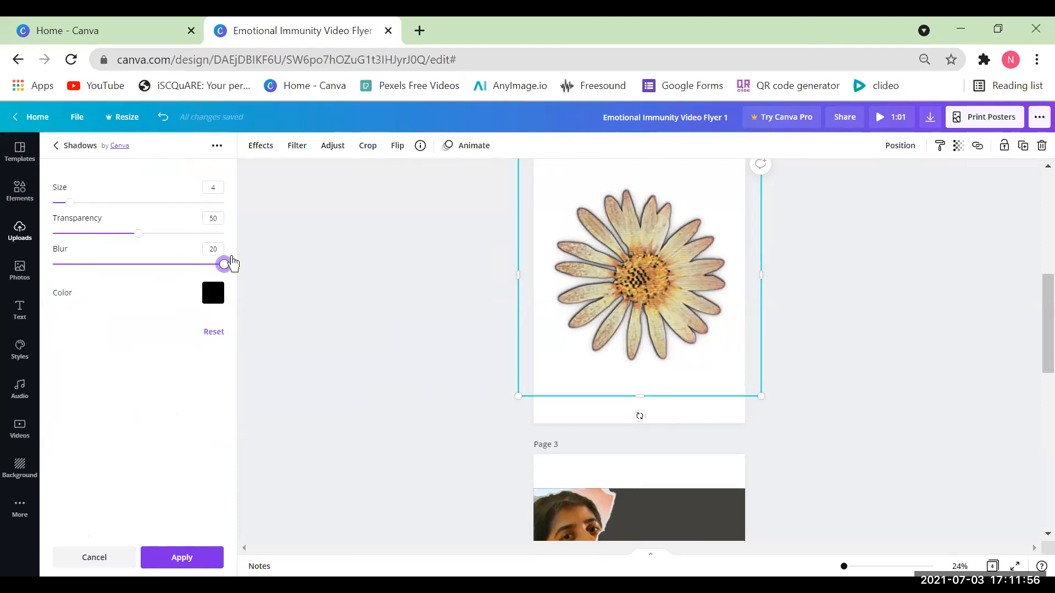
pyautogui.moveTo(232, 264); pyautogui.dragTo(32, 264)
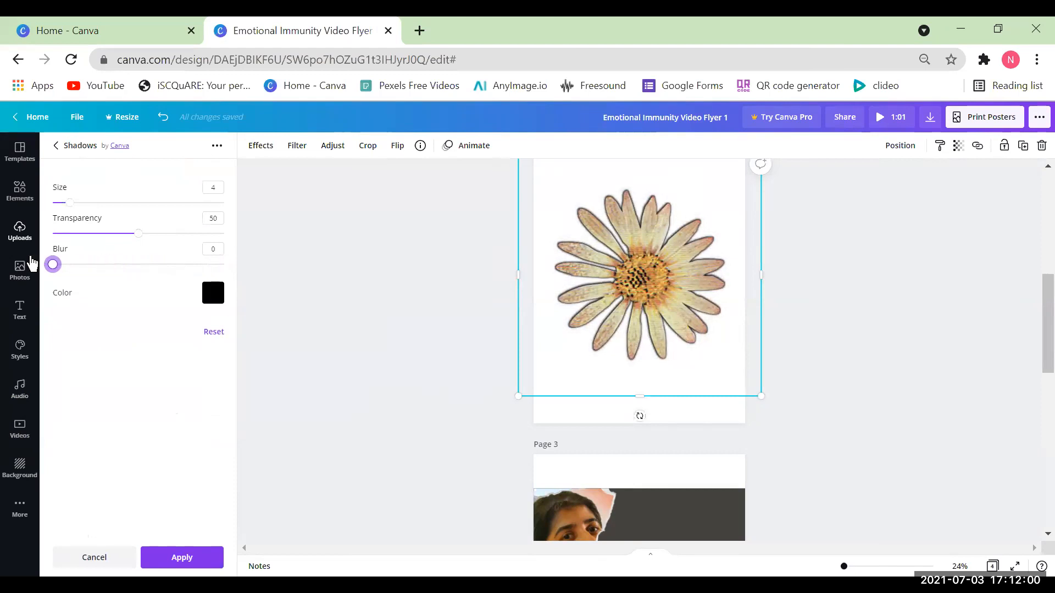
pyautogui.moveTo(141, 241); pyautogui.dragTo(259, 247)
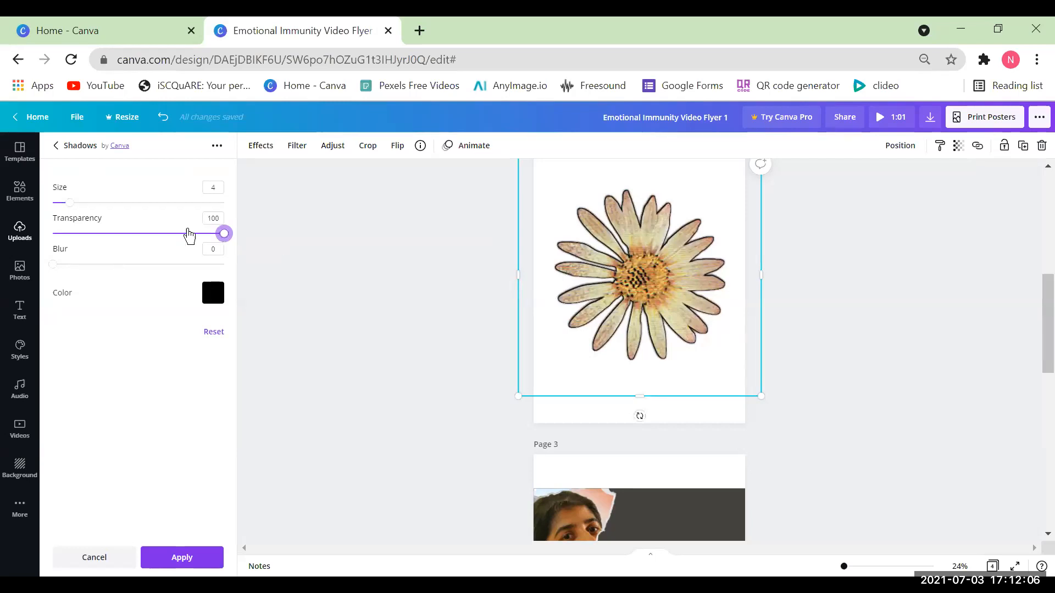
pyautogui.moveTo(75, 211)
pyautogui.mouseDown()
pyautogui.moveTo(129, 205)
pyautogui.moveTo(12, 208)
pyautogui.moveTo(78, 202)
pyautogui.moveTo(58, 205)
pyautogui.moveTo(66, 202)
pyautogui.mouseUp()
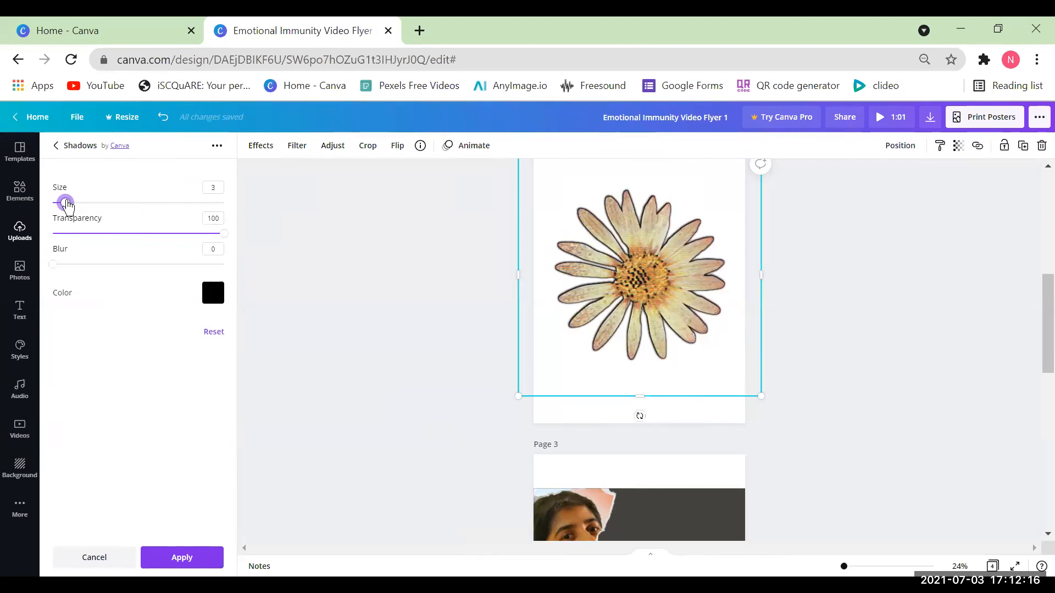
pyautogui.moveTo(224, 236); pyautogui.dragTo(155, 258)
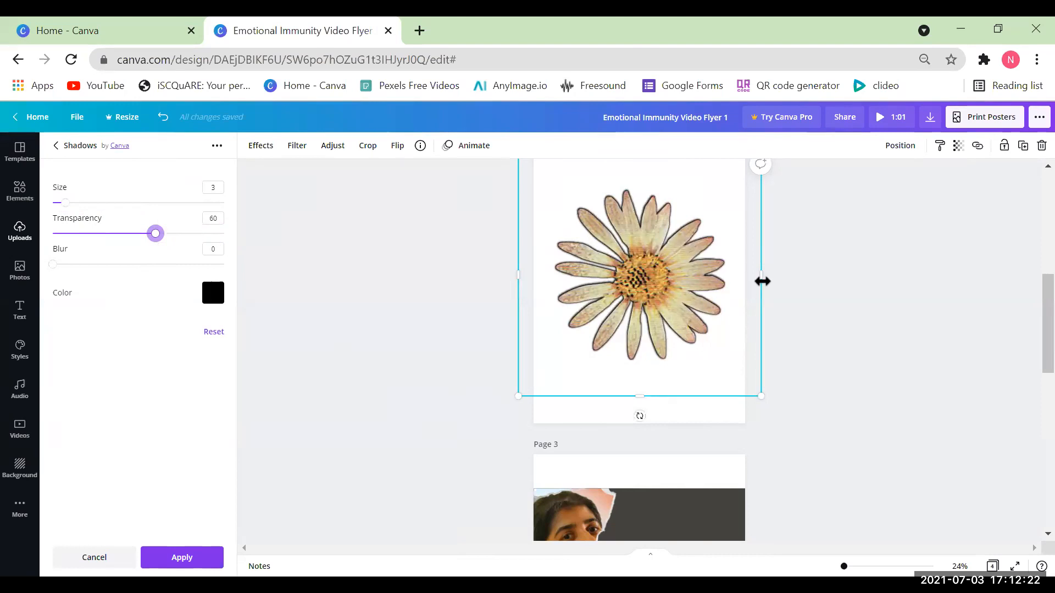
pyautogui.moveTo(58, 271); pyautogui.dragTo(74, 273)
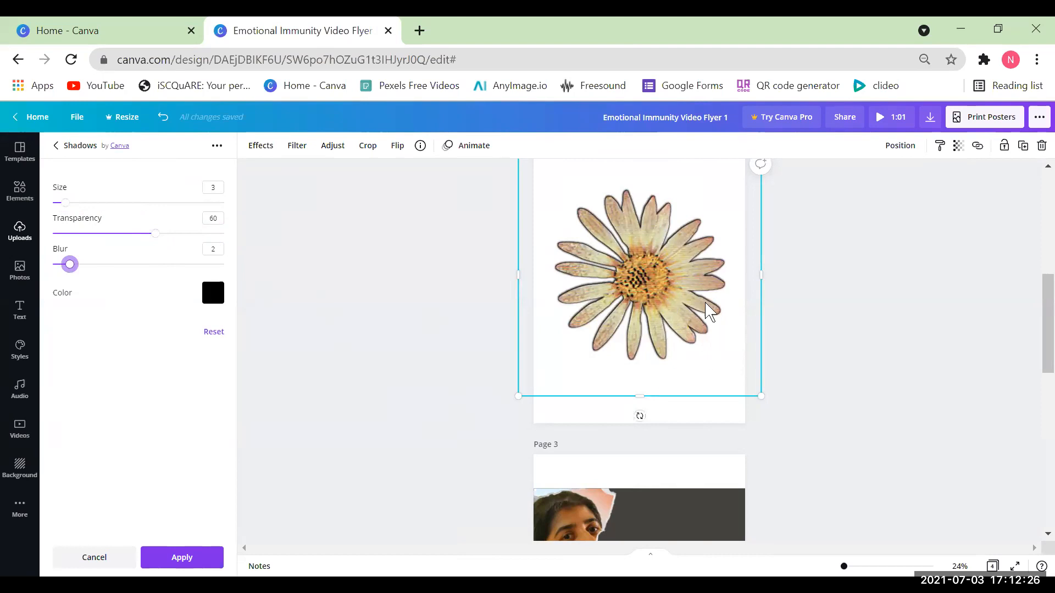
pyautogui.click(849, 338)
# Add a blank page after page 2 and place the uploaded cutout of the man holding his head on it
pyautogui.scroll(5, 849, 338)
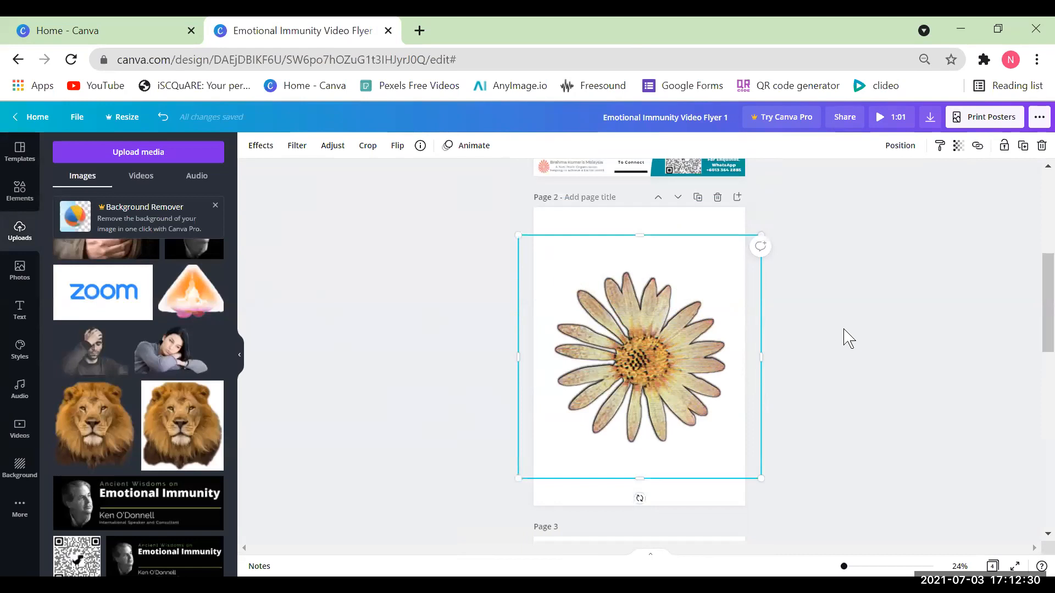
pyautogui.click(737, 280)
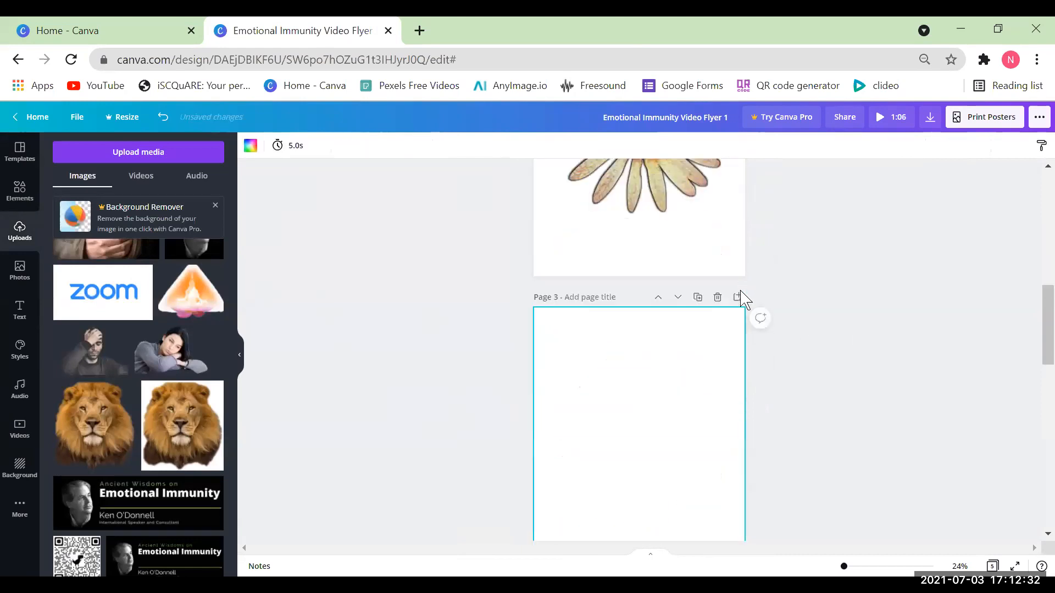
pyautogui.scroll(-2, 876, 381)
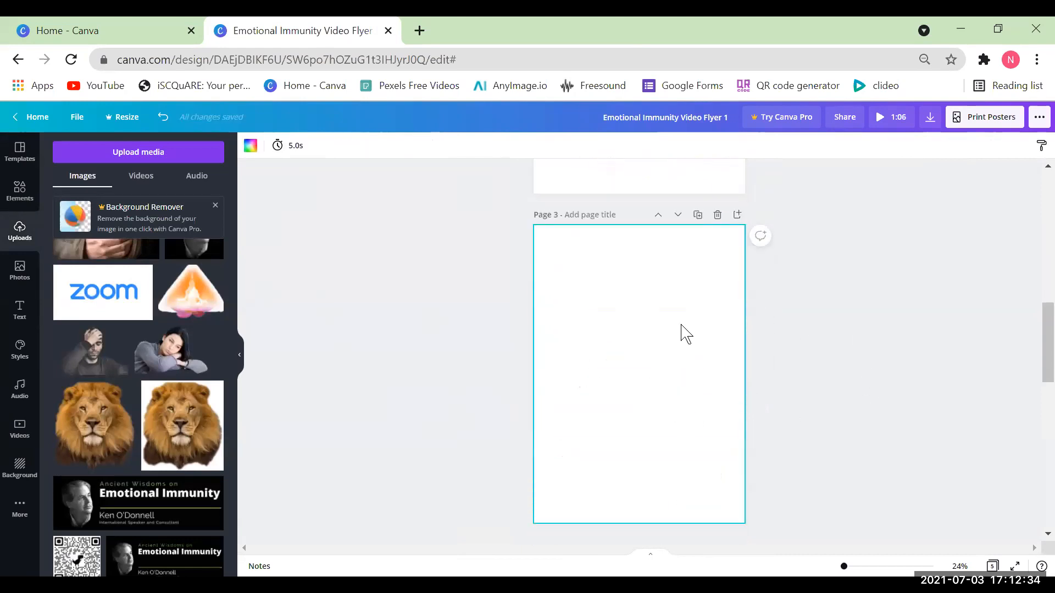
pyautogui.click(91, 357)
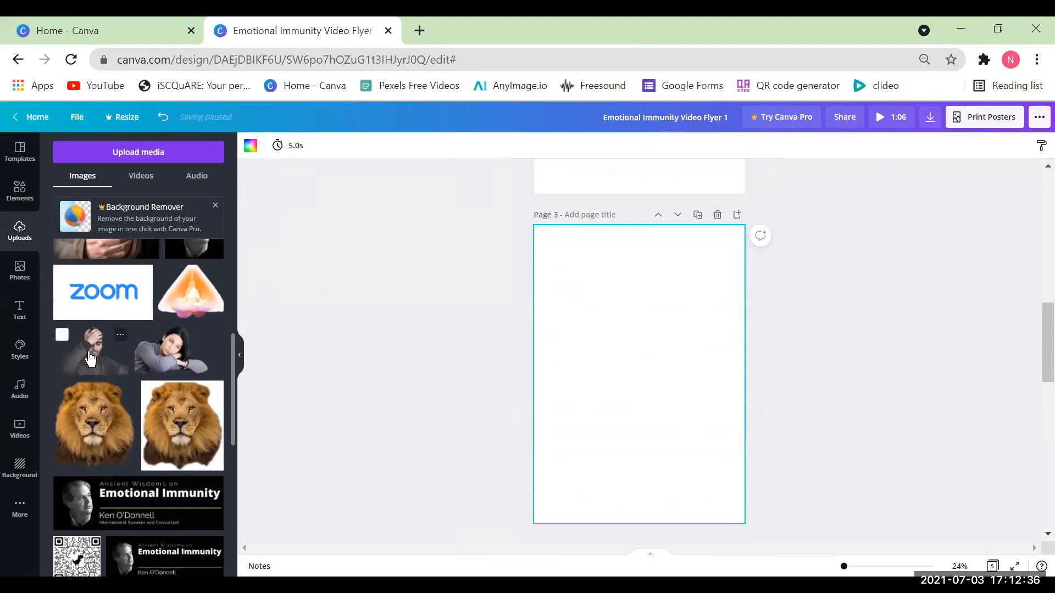
pyautogui.click(814, 358)
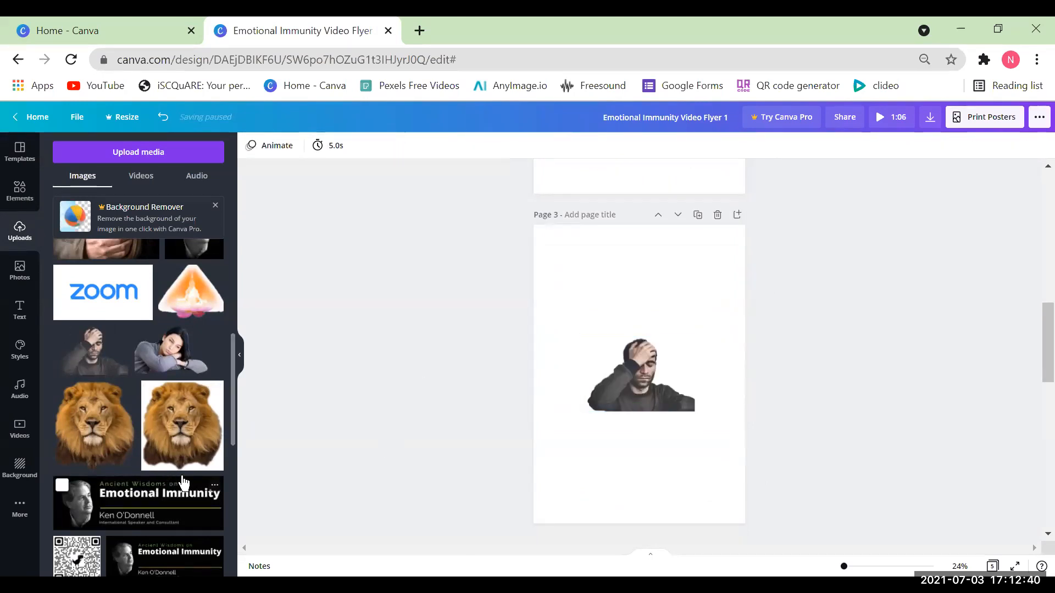
# Set the background of page 3 to the plain dark charcoal texture
pyautogui.click(19, 468)
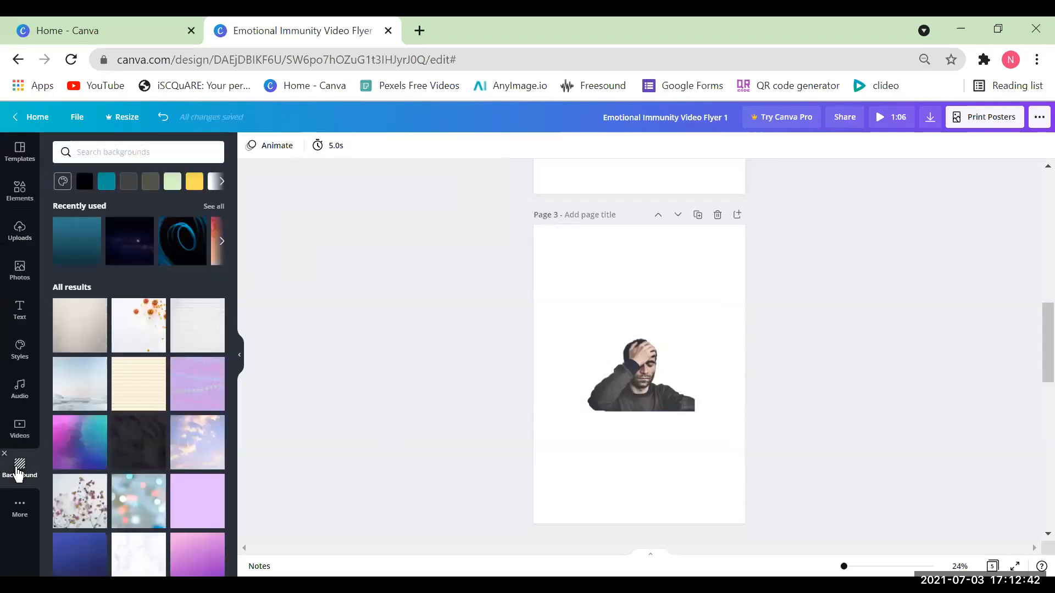
pyautogui.scroll(-15, 179, 443)
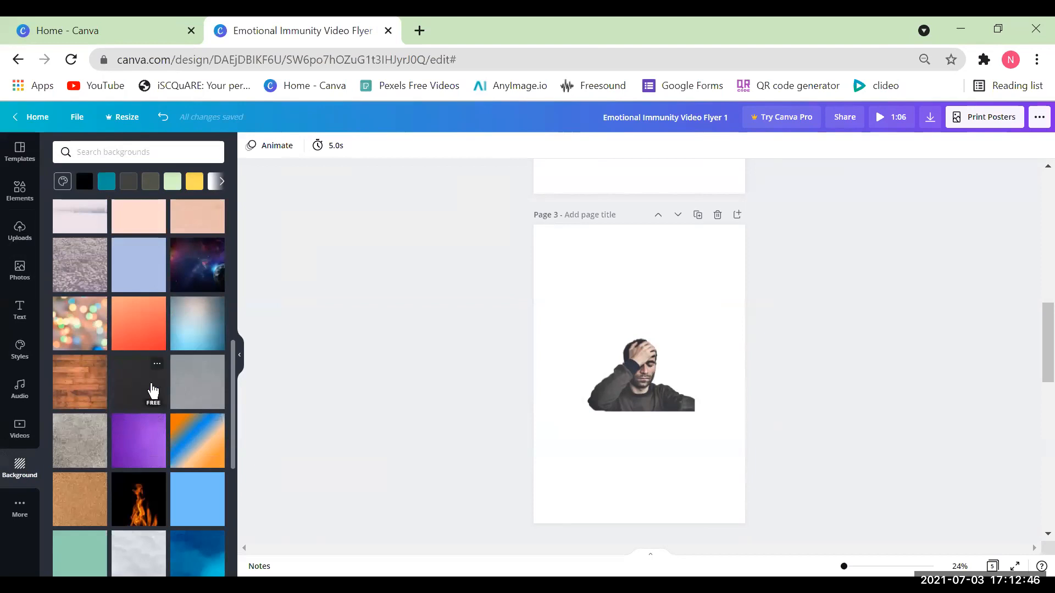
pyautogui.click(153, 391)
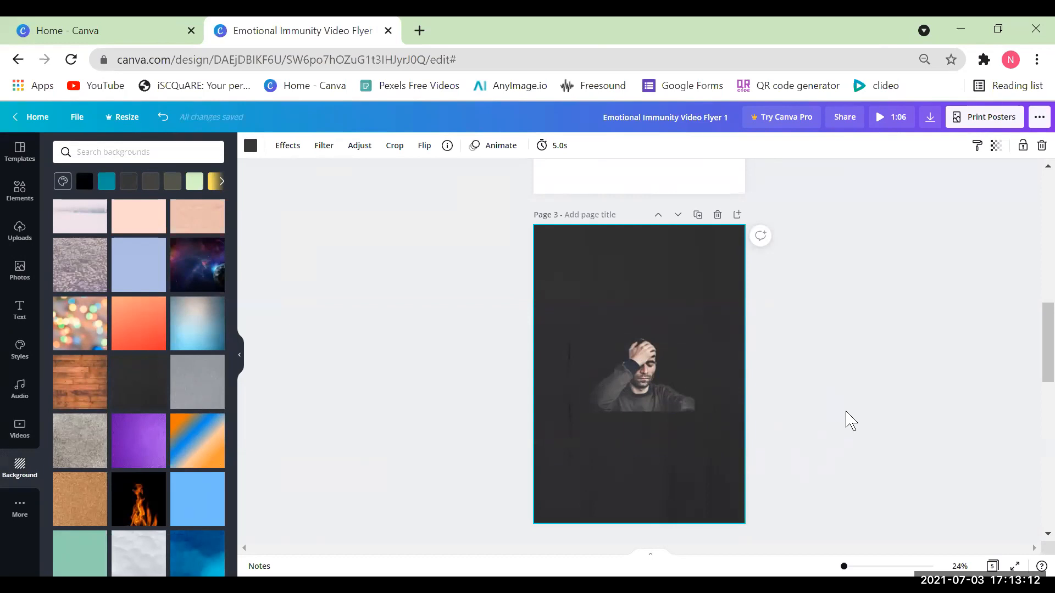
# Add a Glow shadow to the man cutout on page 3 and set its color to white
pyautogui.click(661, 389)
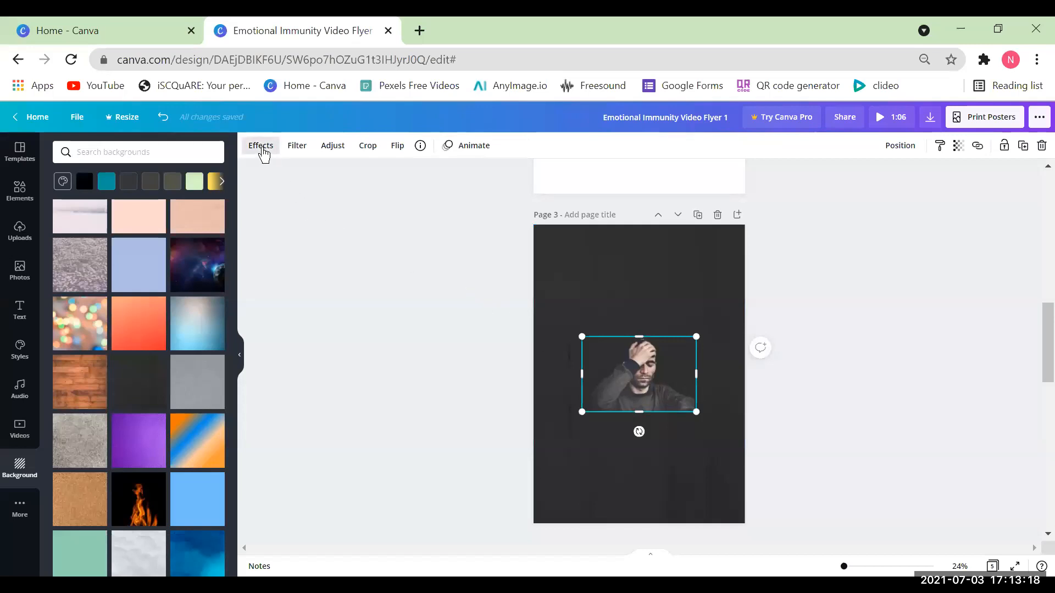
pyautogui.click(262, 146)
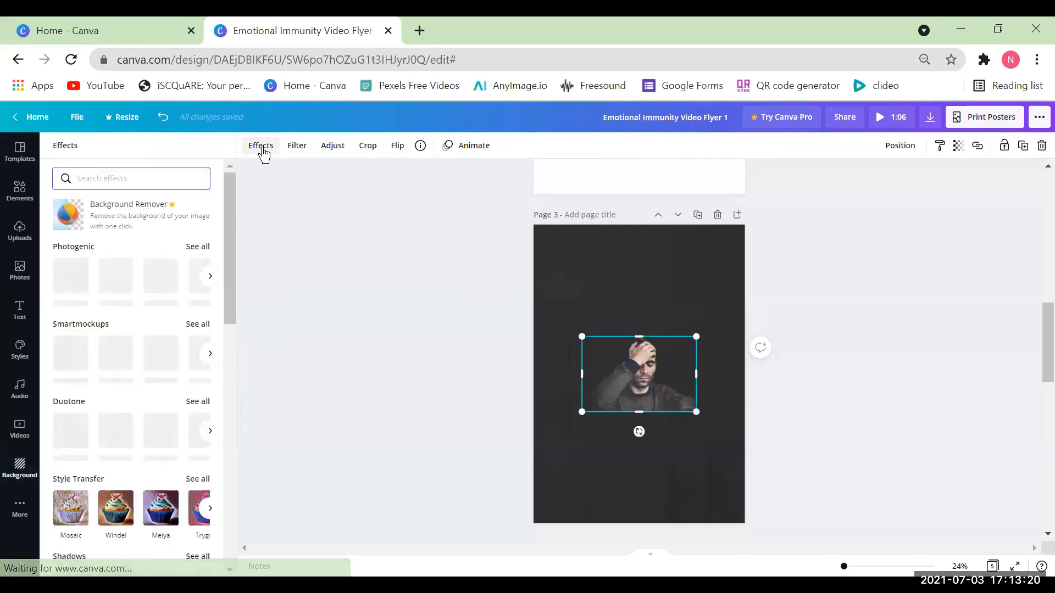
pyautogui.scroll(-3, 125, 370)
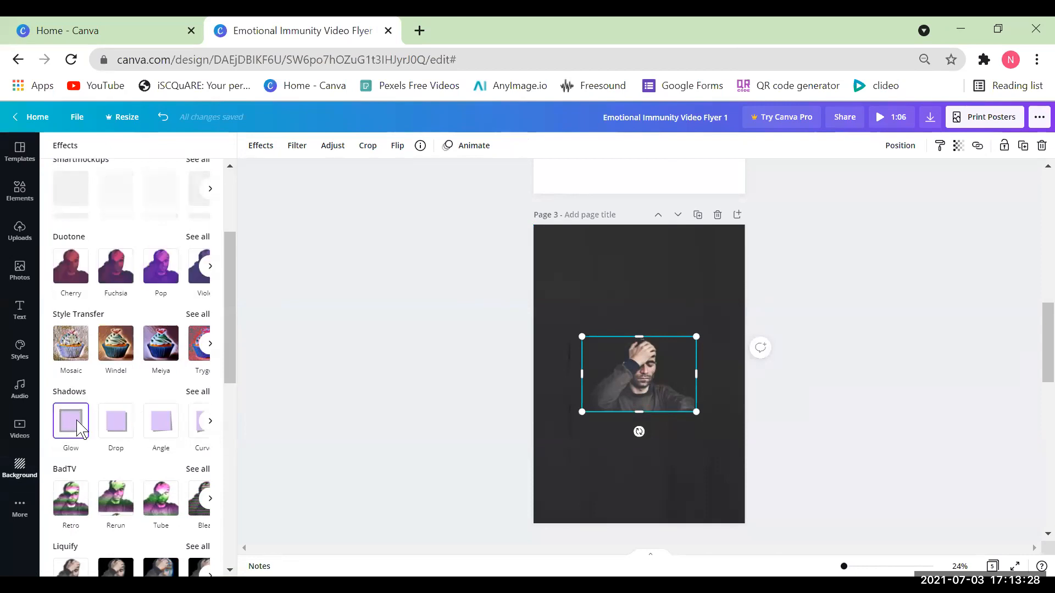
pyautogui.click(78, 428)
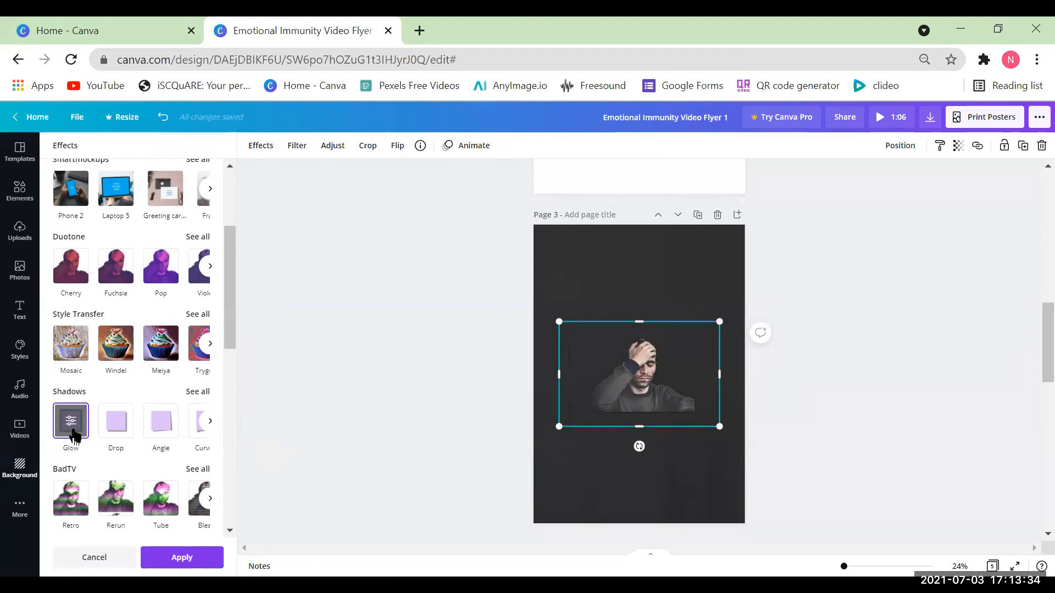
pyautogui.click(71, 421)
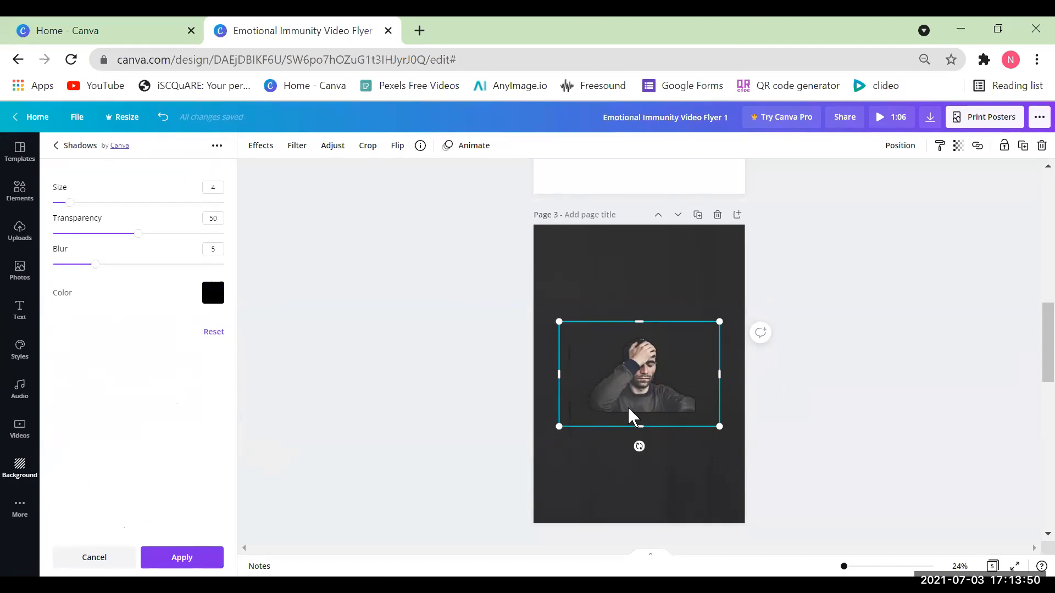
pyautogui.click(221, 300)
pyautogui.click(268, 365)
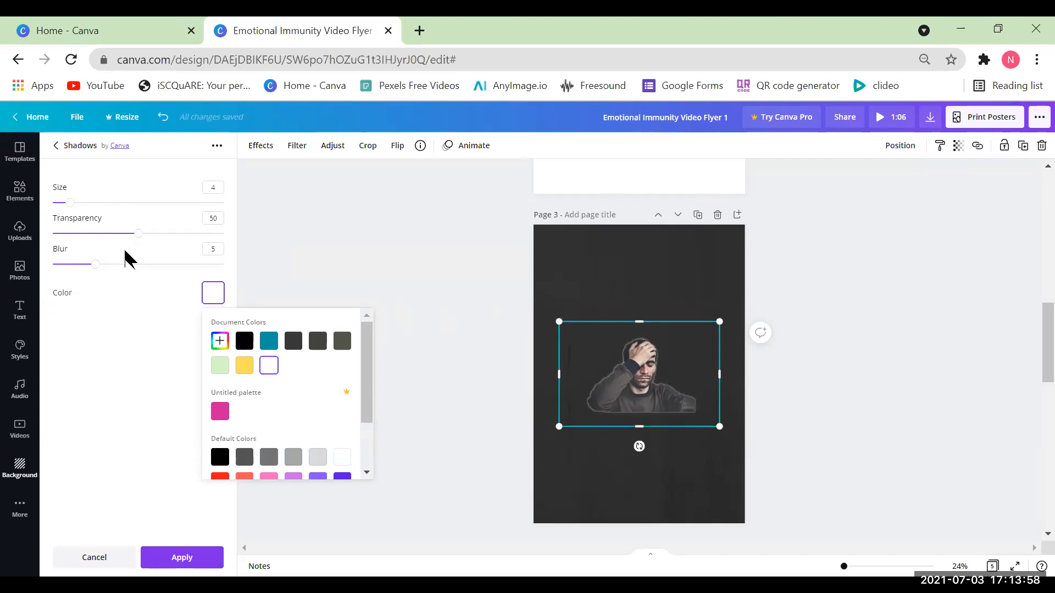
# Adjust the cutout's white glow to blur 0, transparency 100 and size 22 for a solid outline
pyautogui.moveTo(93, 268); pyautogui.dragTo(51, 269)
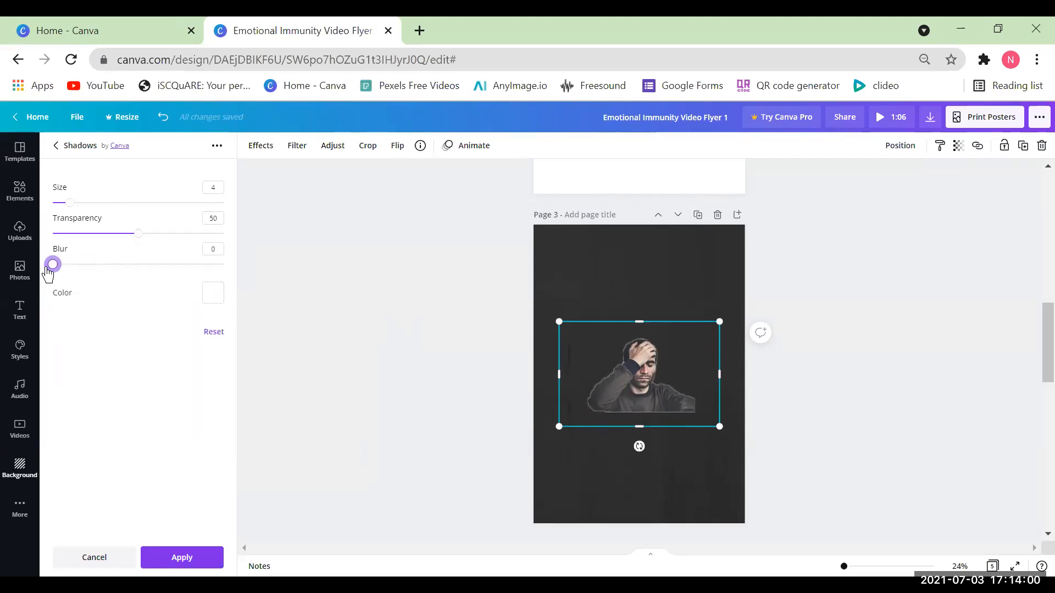
pyautogui.moveTo(146, 237); pyautogui.dragTo(232, 240)
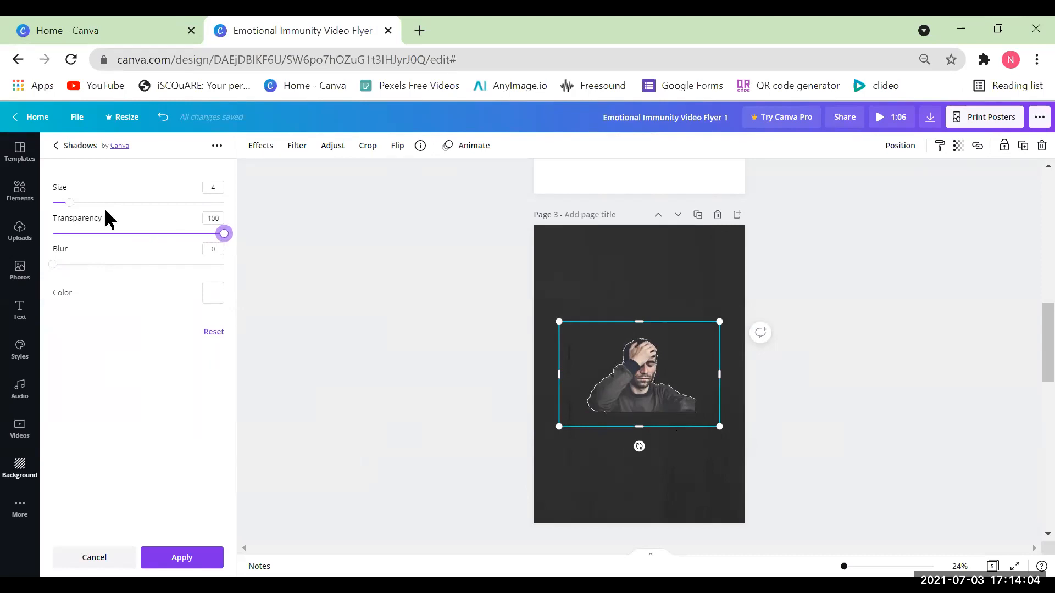
pyautogui.moveTo(70, 203); pyautogui.dragTo(150, 209)
pyautogui.click(358, 249)
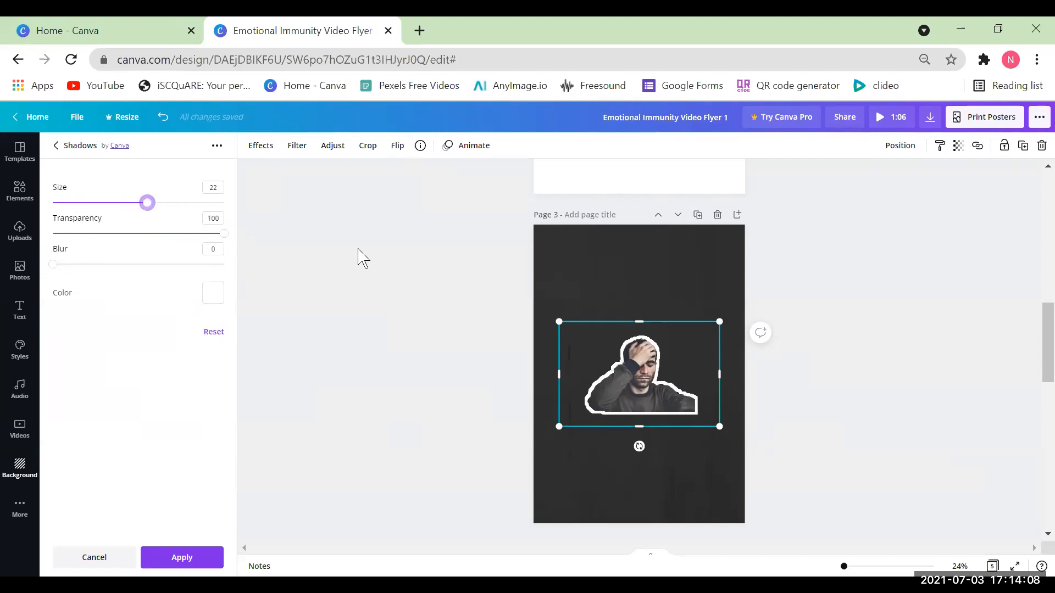
pyautogui.click(438, 250)
# Move the outlined man into the bottom-right corner of page 3 and save the design
pyautogui.moveTo(662, 392); pyautogui.dragTo(714, 498)
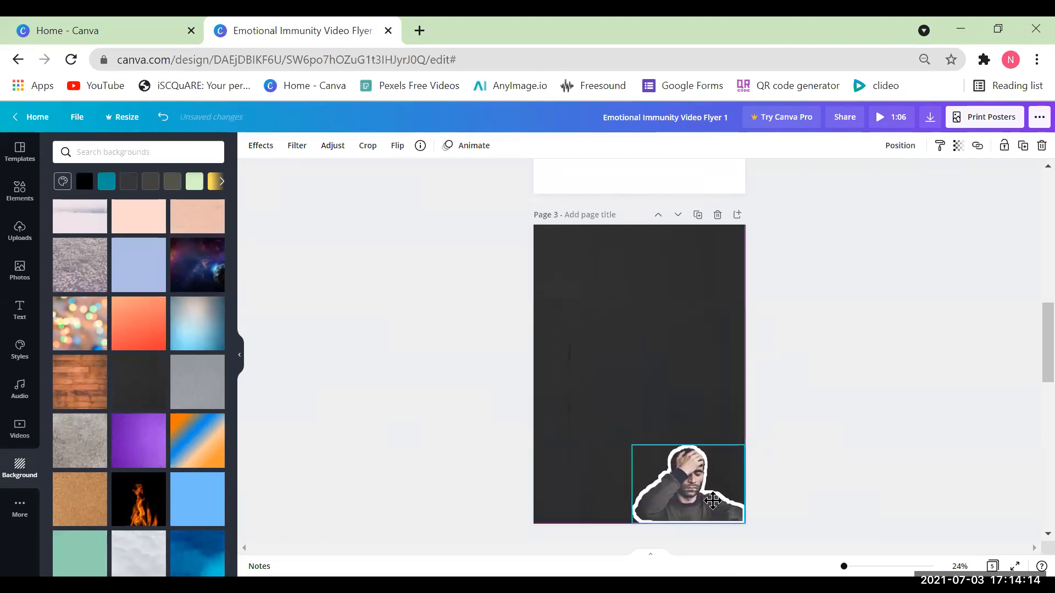
pyautogui.click(817, 434)
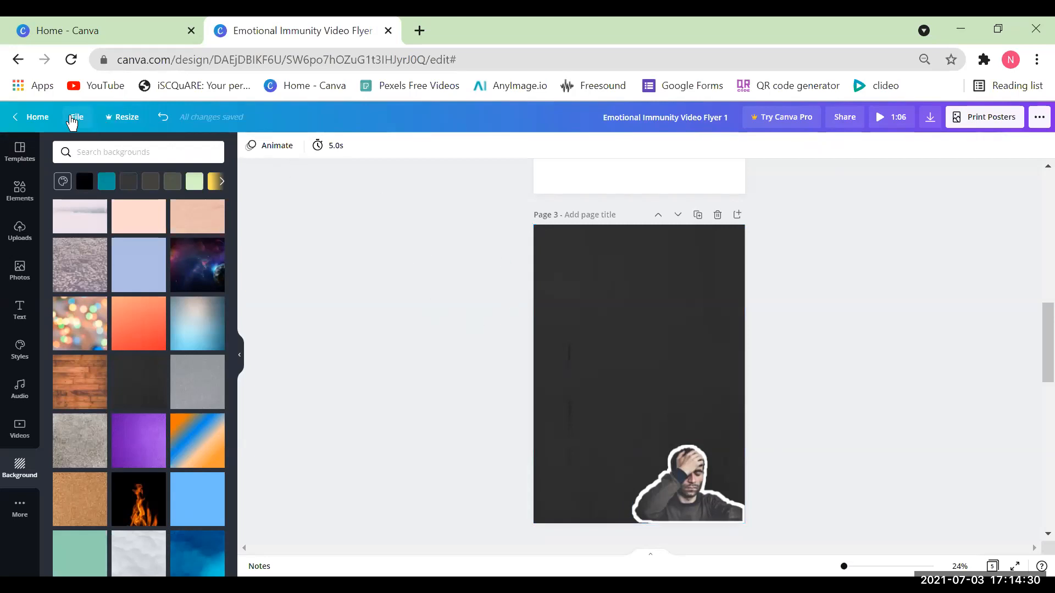
pyautogui.click(73, 118)
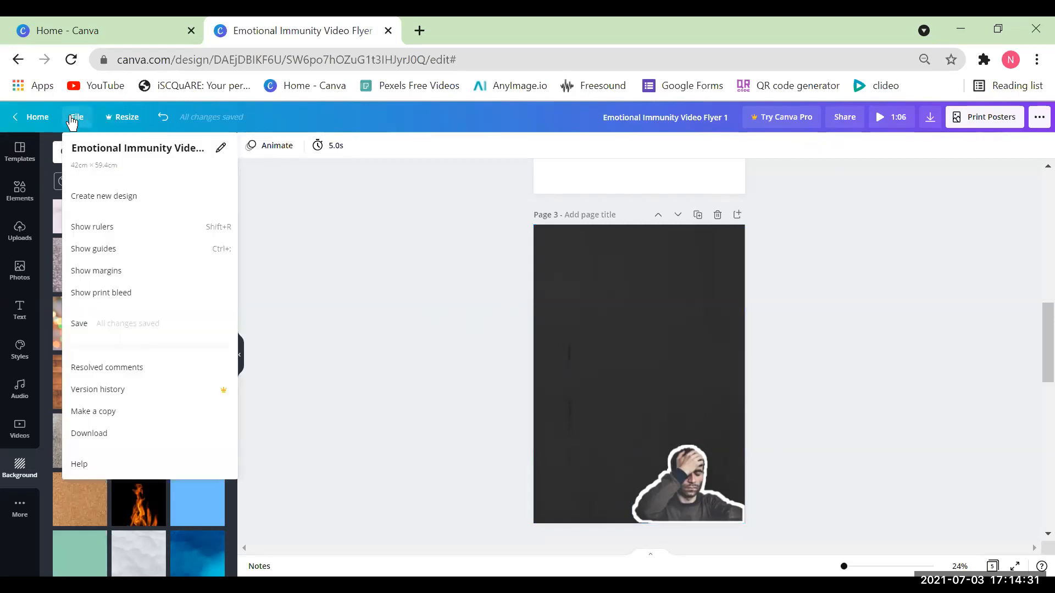
pyautogui.click(88, 327)
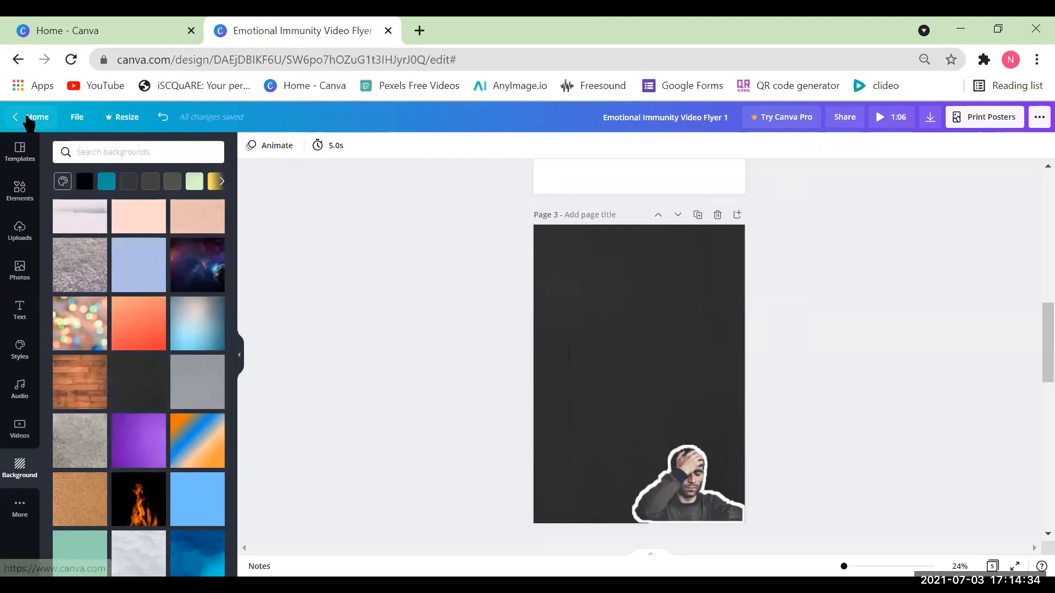
# Return to the Canva home page and create a blank YouTube Intro from the YouTube intro templates
pyautogui.click(29, 120)
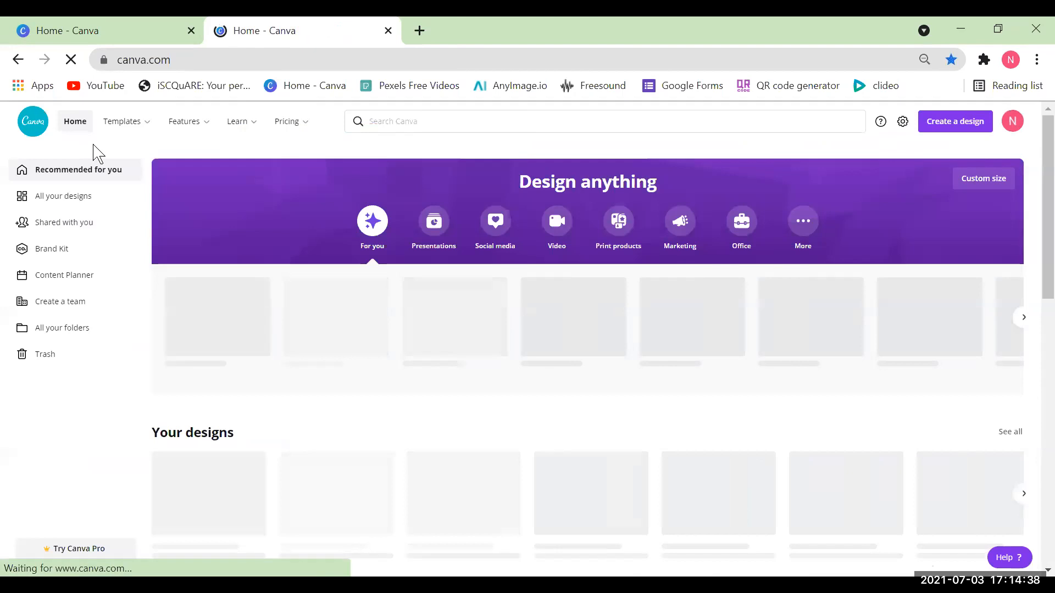
pyautogui.moveTo(116, 125)
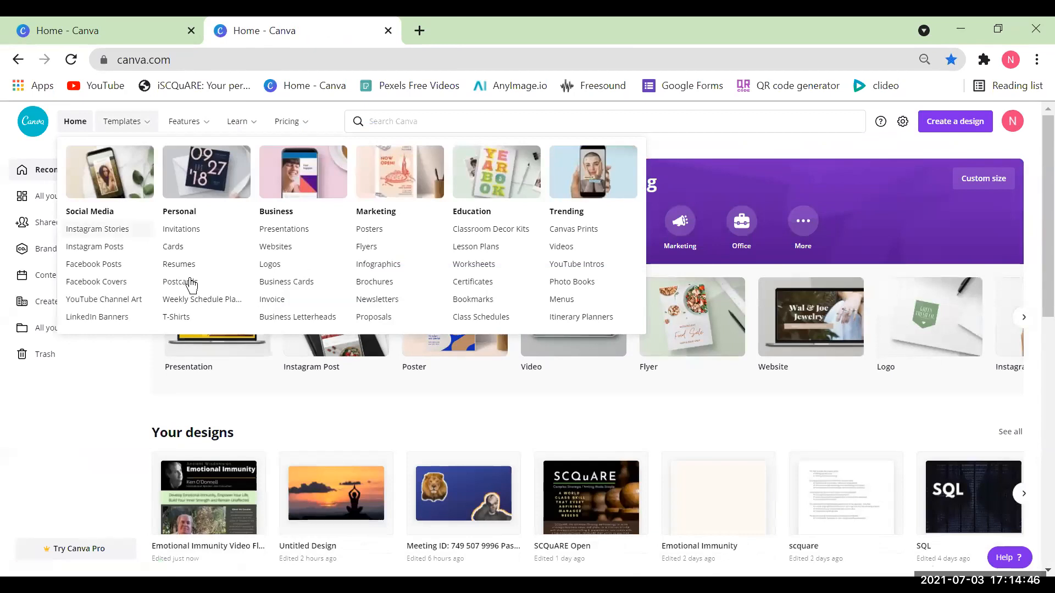
pyautogui.click(593, 271)
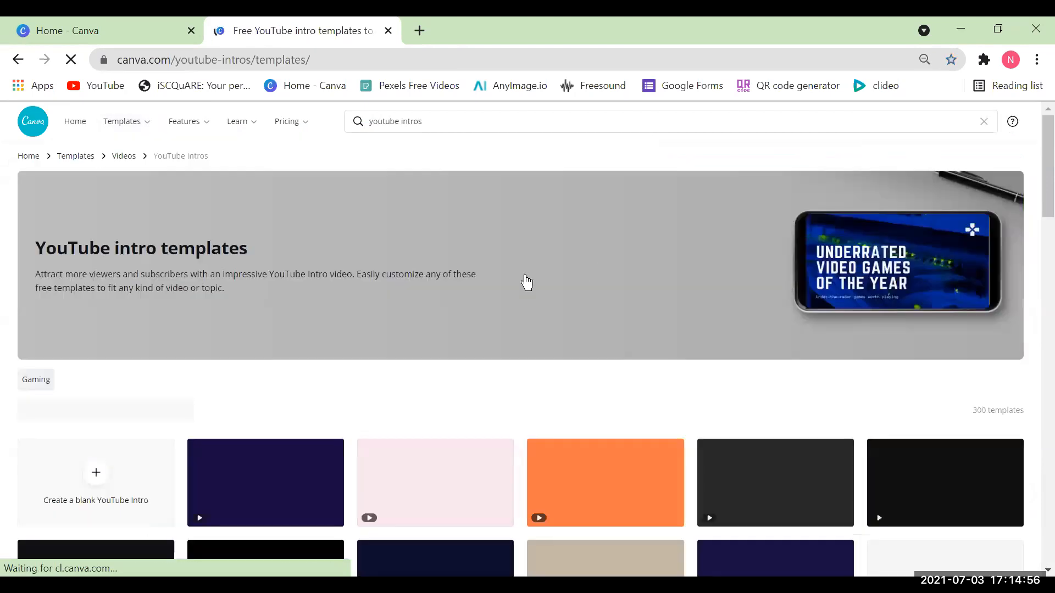
pyautogui.scroll(-3, 401, 280)
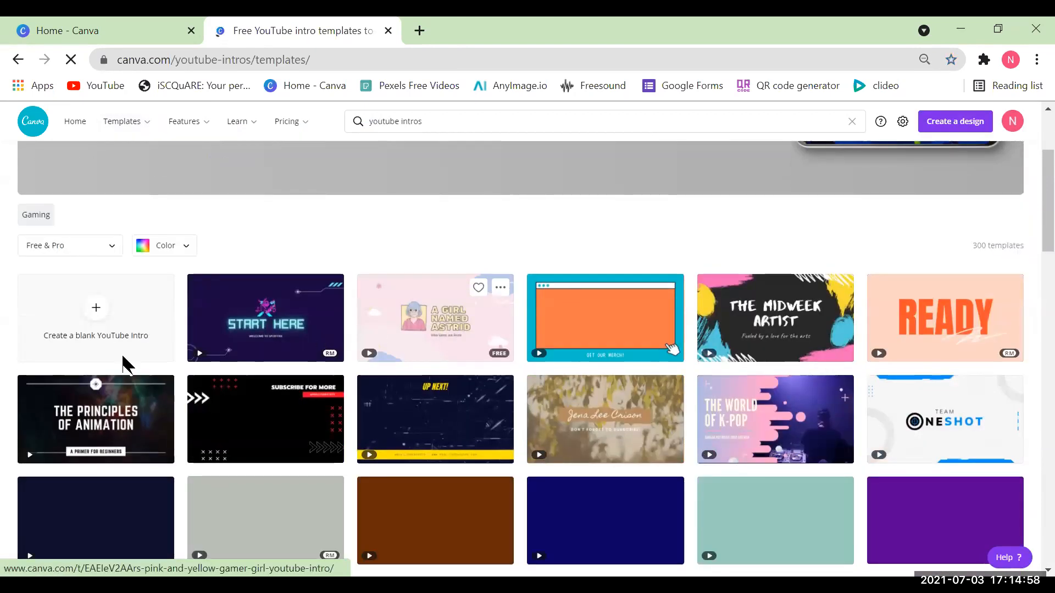
pyautogui.click(108, 318)
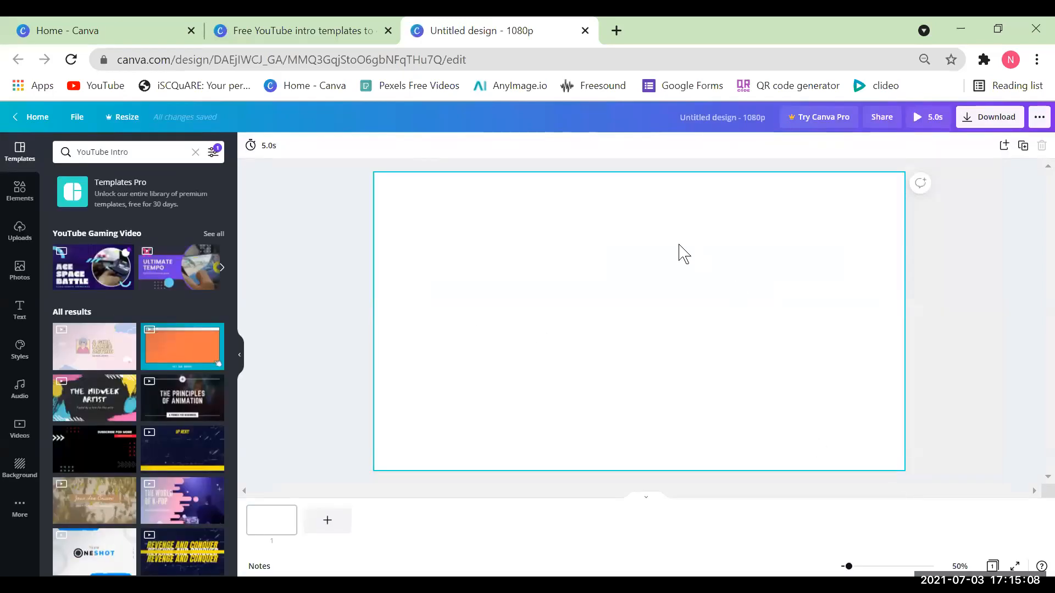
# Browse the available backgrounds for the blank YouTube Intro design
pyautogui.click(20, 467)
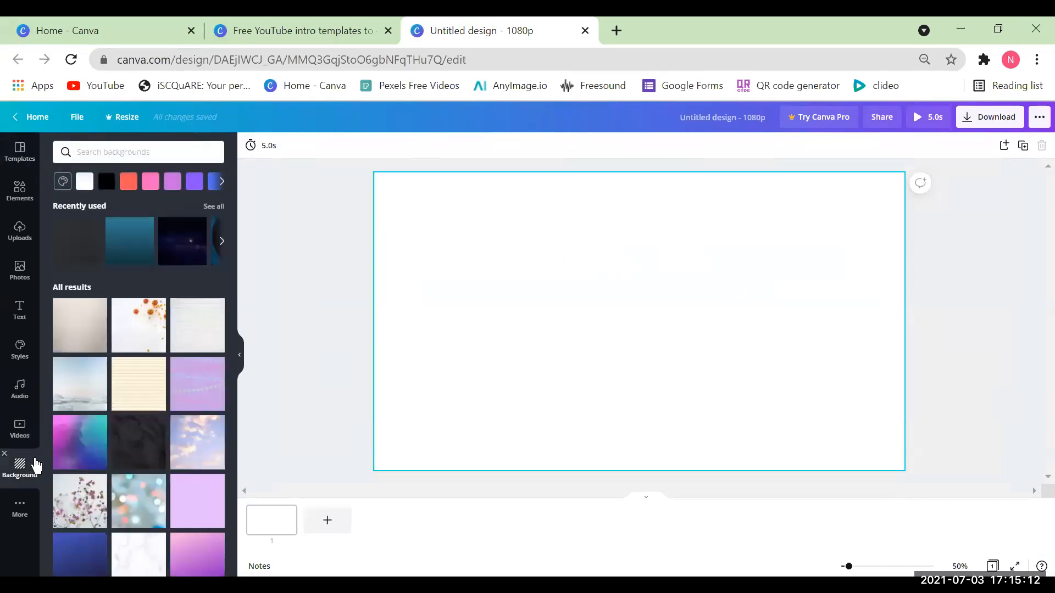
pyautogui.scroll(-3, 186, 437)
pyautogui.scroll(-2, 186, 437)
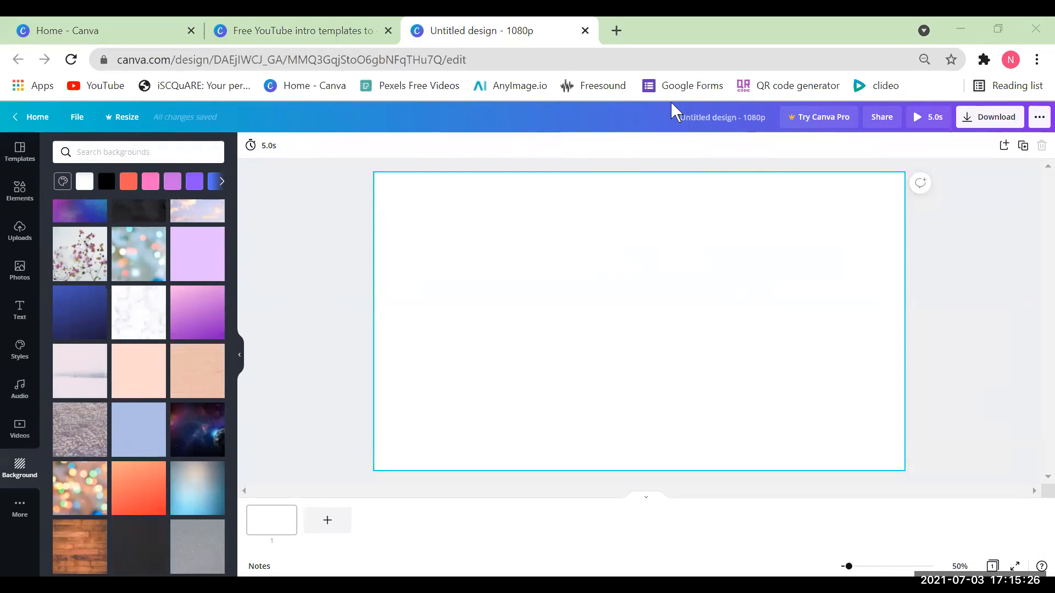
# Switch to YouTube in a new browser tab, open the video "Lion Sees Her Adoptive Dad After 7 Years..." and pause it
pyautogui.click(621, 32)
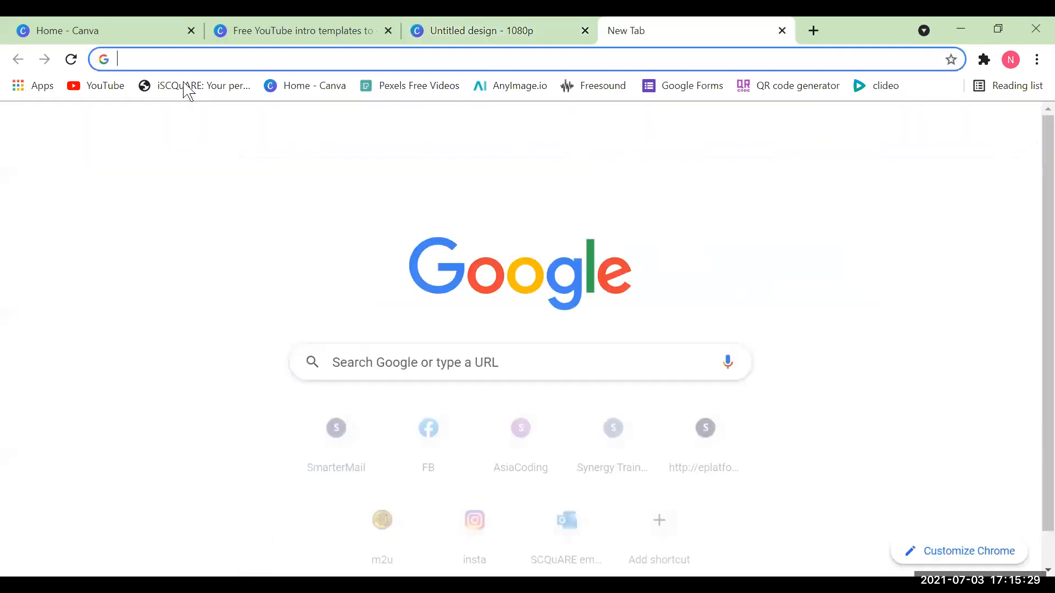
pyautogui.click(109, 90)
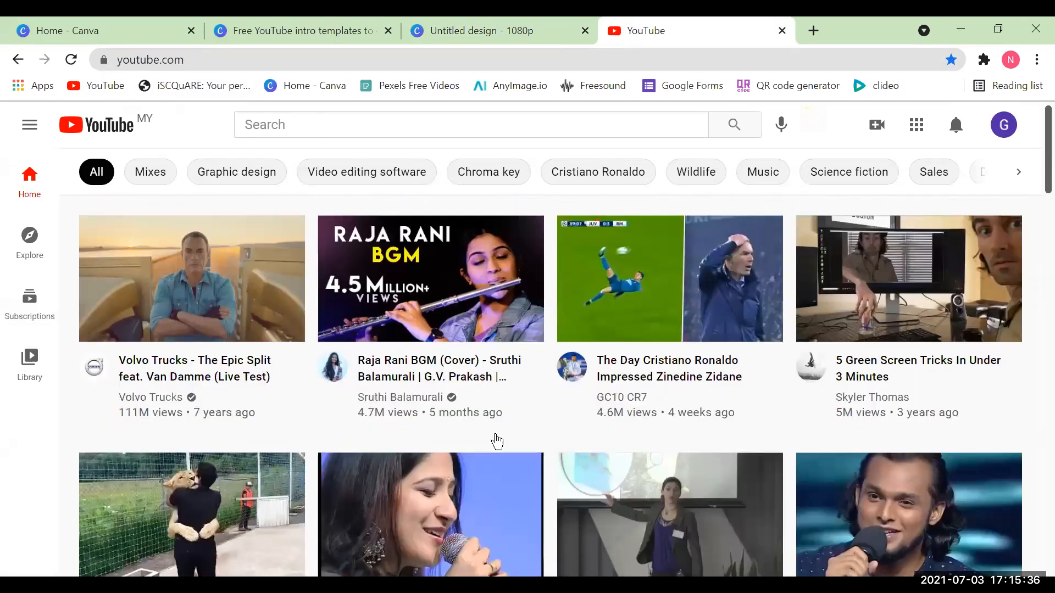
pyautogui.scroll(-3, 404, 342)
pyautogui.click(197, 366)
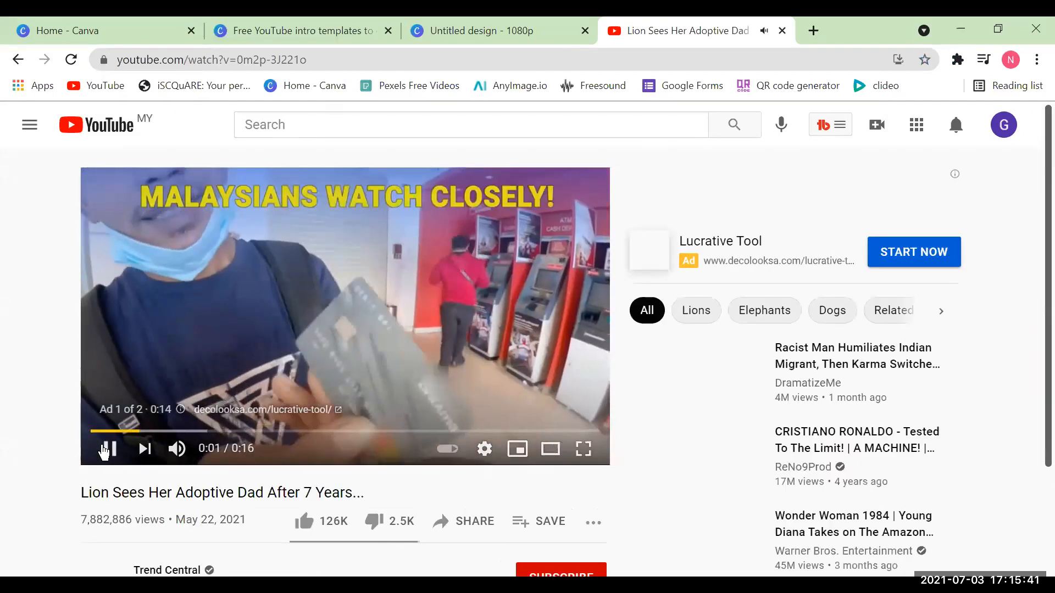
pyautogui.click(105, 451)
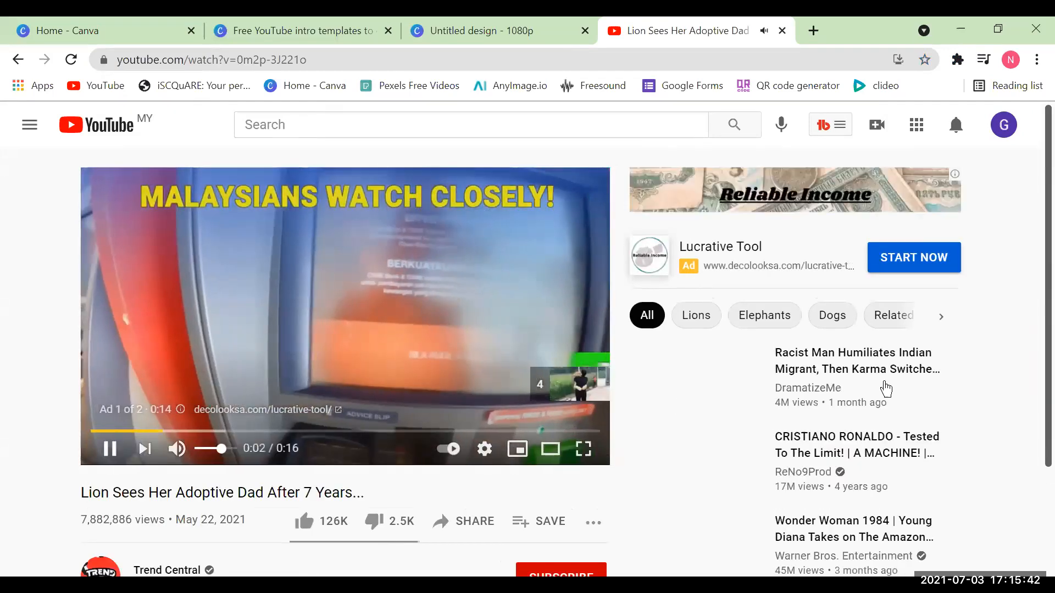
# Look over the thumbnails of the suggested videos beside the paused lion video
pyautogui.scroll(-1, 894, 380)
pyautogui.scroll(-3, 719, 417)
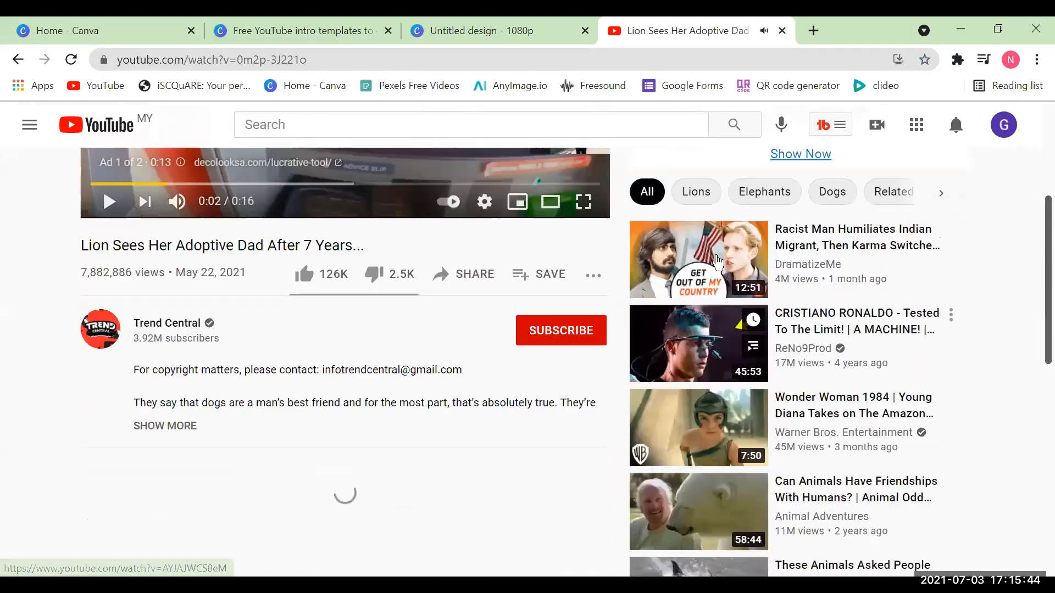
pyautogui.scroll(-2, 735, 278)
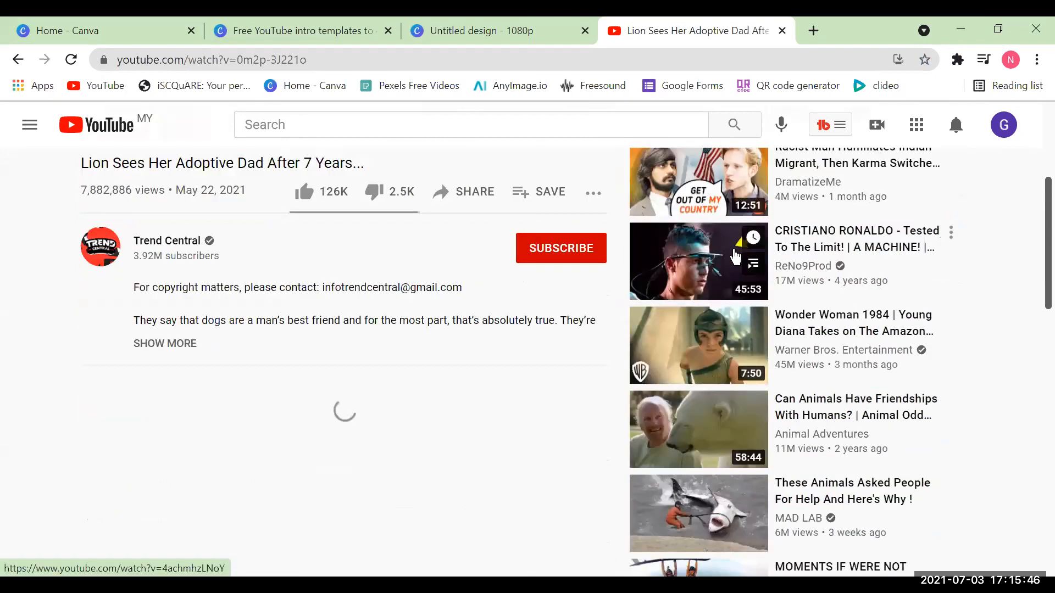
pyautogui.scroll(6, 572, 306)
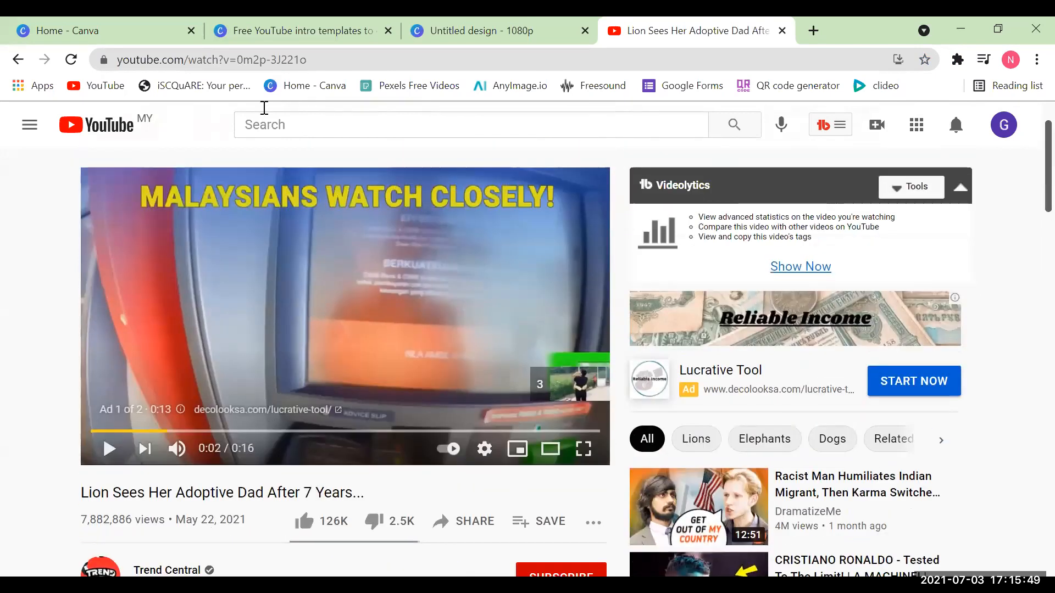
# Search YouTube for "how to meditate" and look through the thumbnails of the results
pyautogui.click(303, 119)
pyautogui.write('how to')
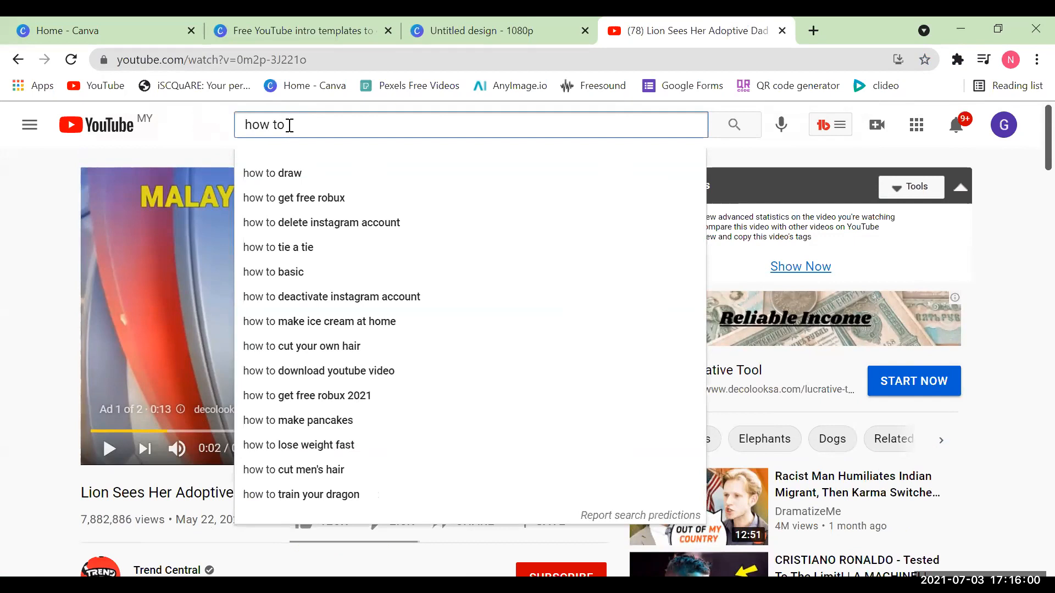
pyautogui.write('meditate')
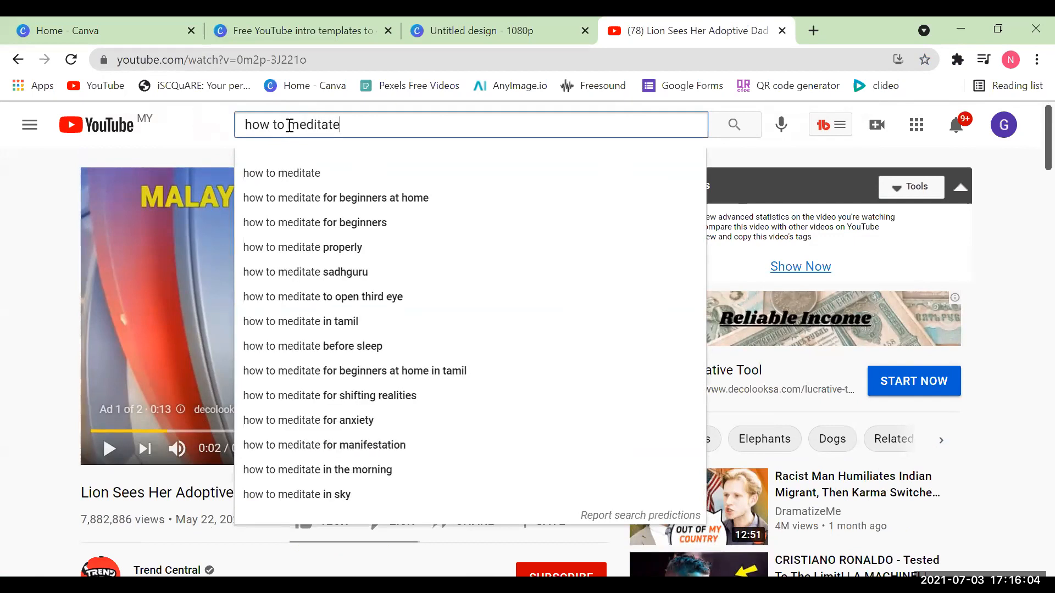
pyautogui.press('Return')
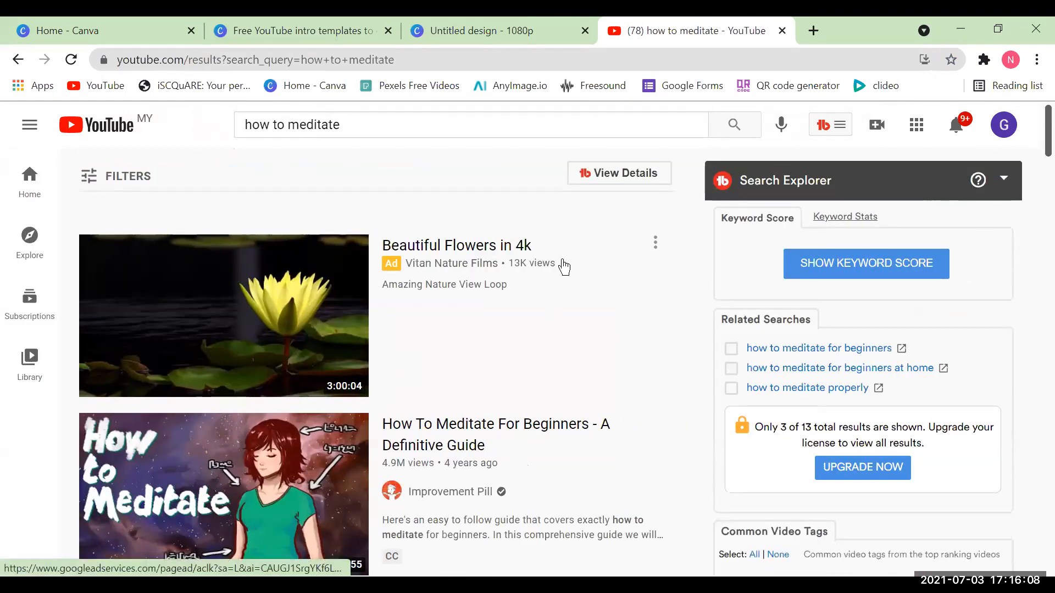
pyautogui.scroll(-2, 563, 266)
pyautogui.scroll(-1, 563, 266)
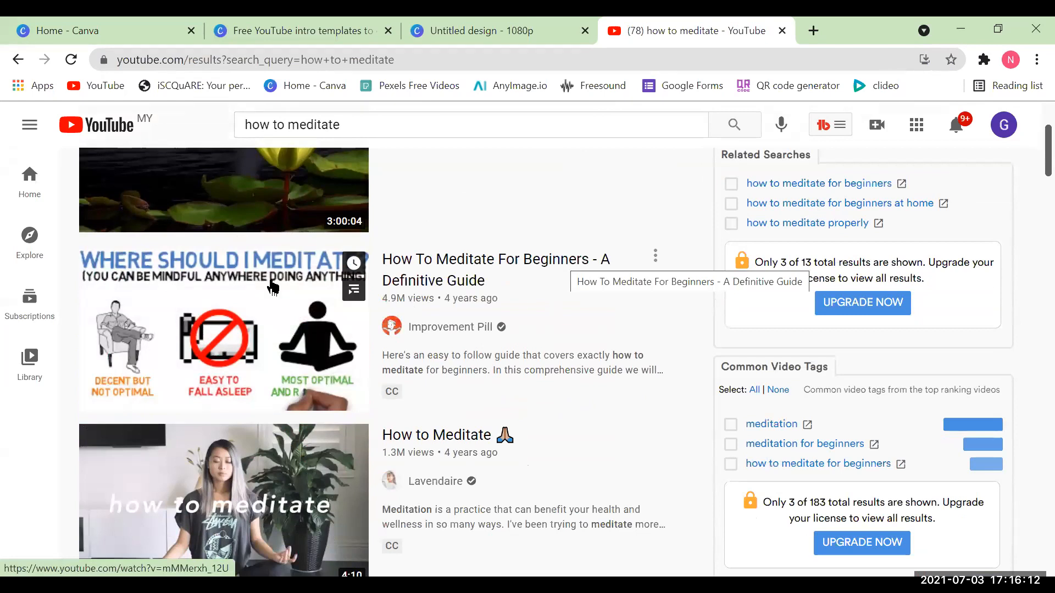
pyautogui.scroll(-5, 273, 287)
pyautogui.scroll(-3, 275, 286)
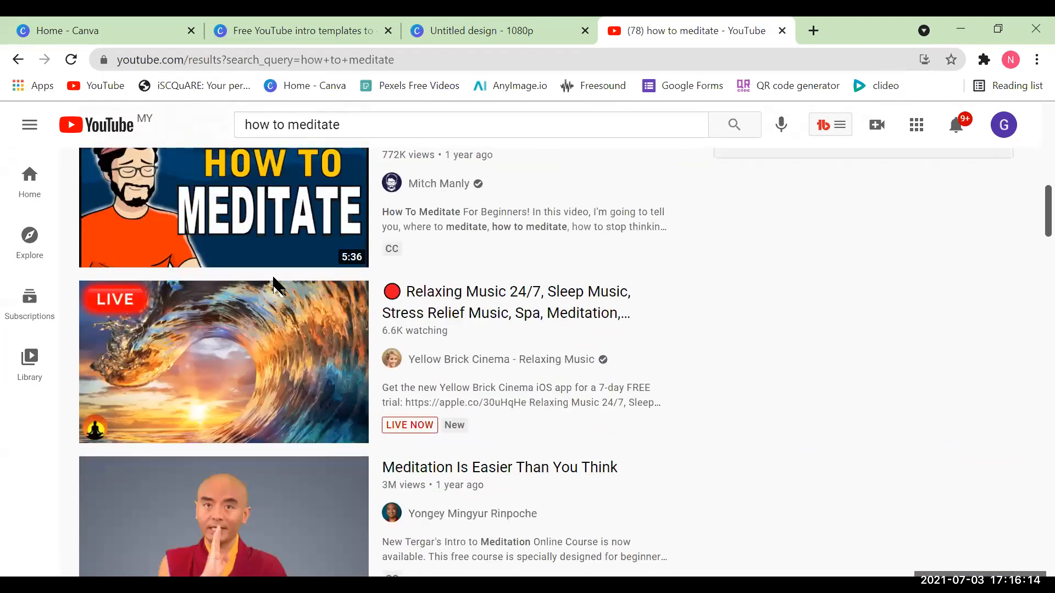
# Open the video "How To Meditate For Beginners - A Definitive Guide" and look over the thumbnails of its suggested videos
pyautogui.scroll(6, 273, 287)
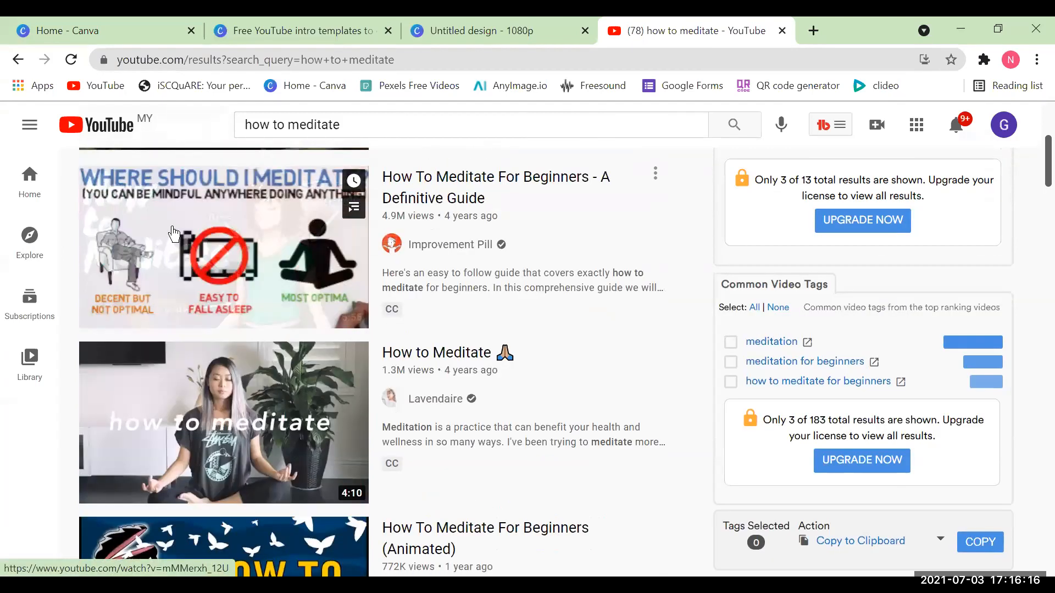
pyautogui.click(174, 235)
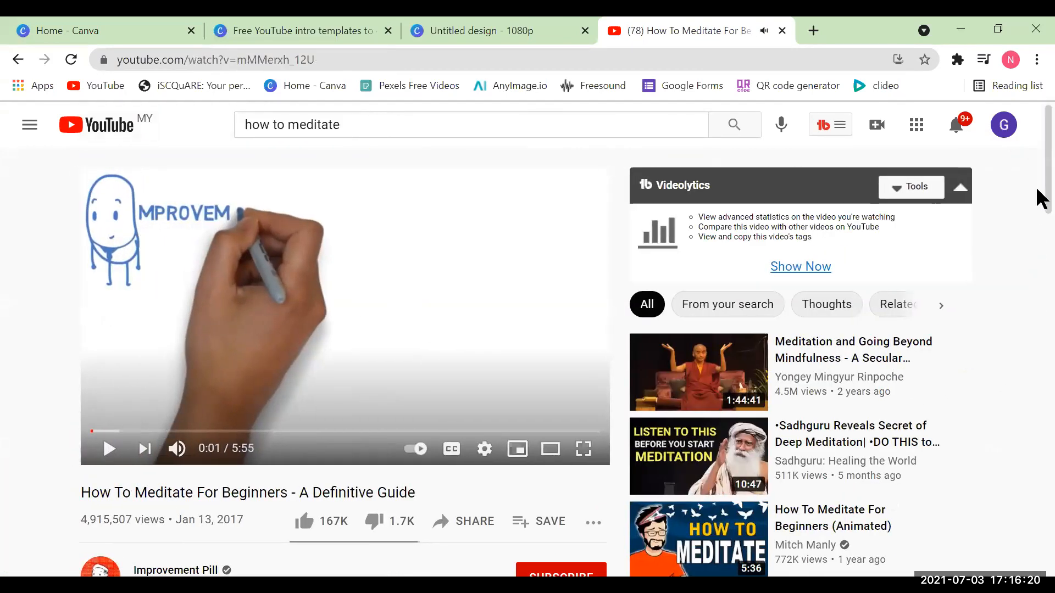
pyautogui.scroll(-4, 1040, 209)
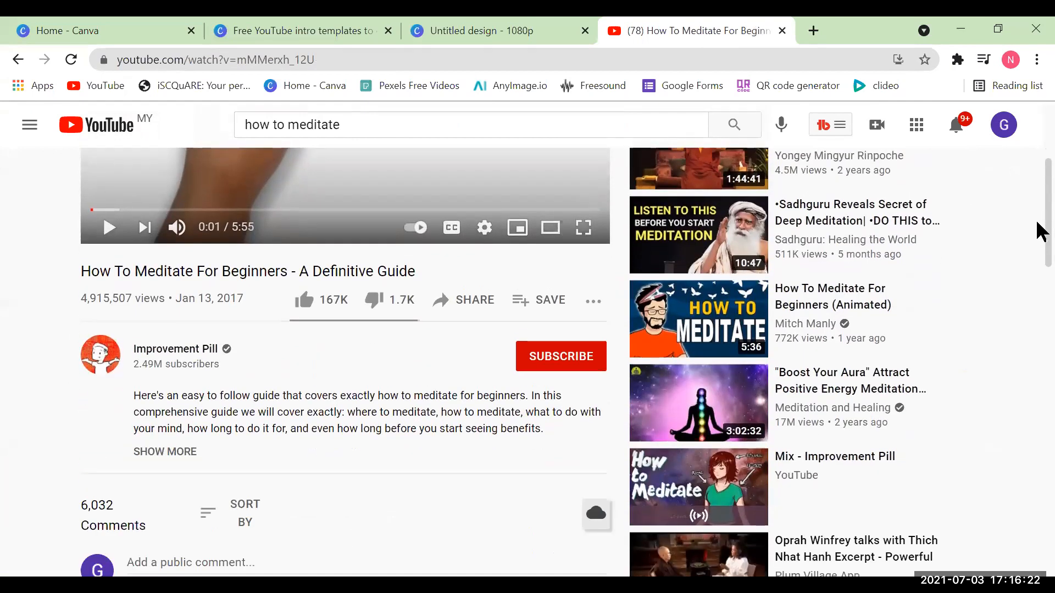
pyautogui.scroll(2, 1042, 230)
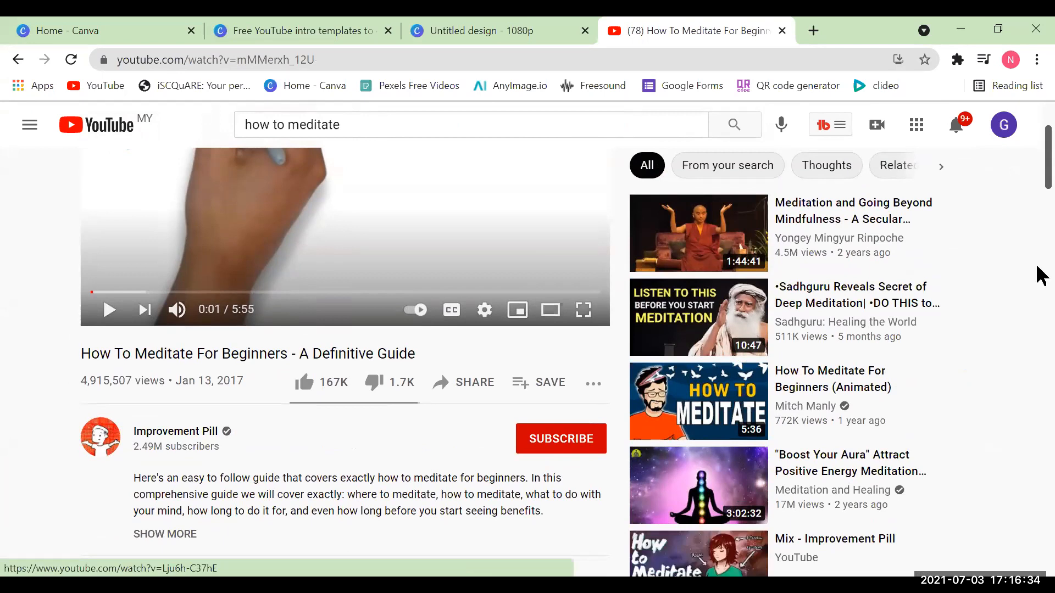
pyautogui.moveTo(1046, 168)
pyautogui.mouseDown()
pyautogui.moveTo(1046, 186)
pyautogui.moveTo(1035, 171)
pyautogui.mouseUp()
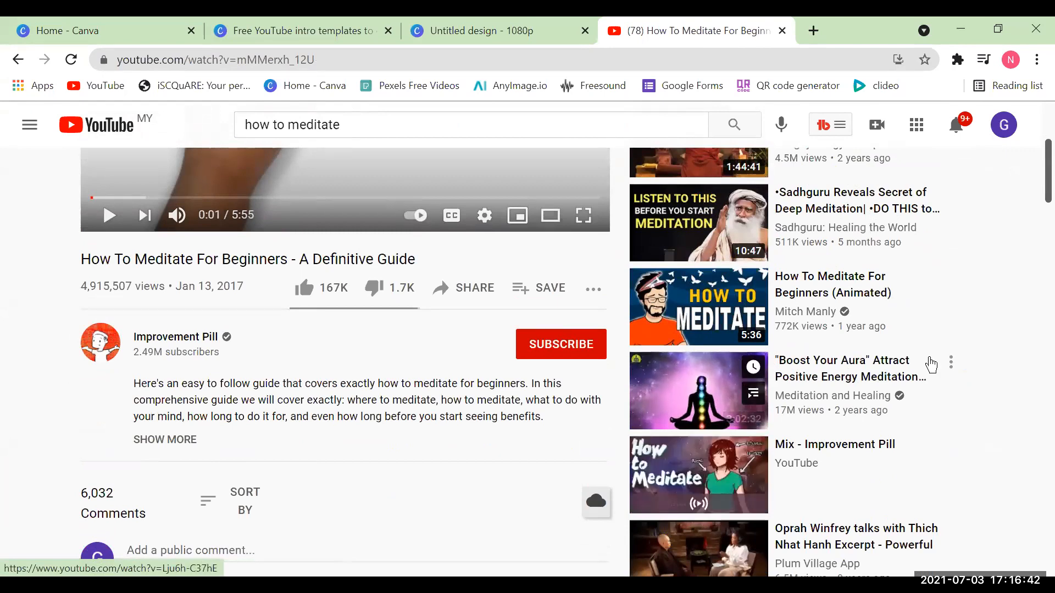
pyautogui.scroll(1, 1040, 187)
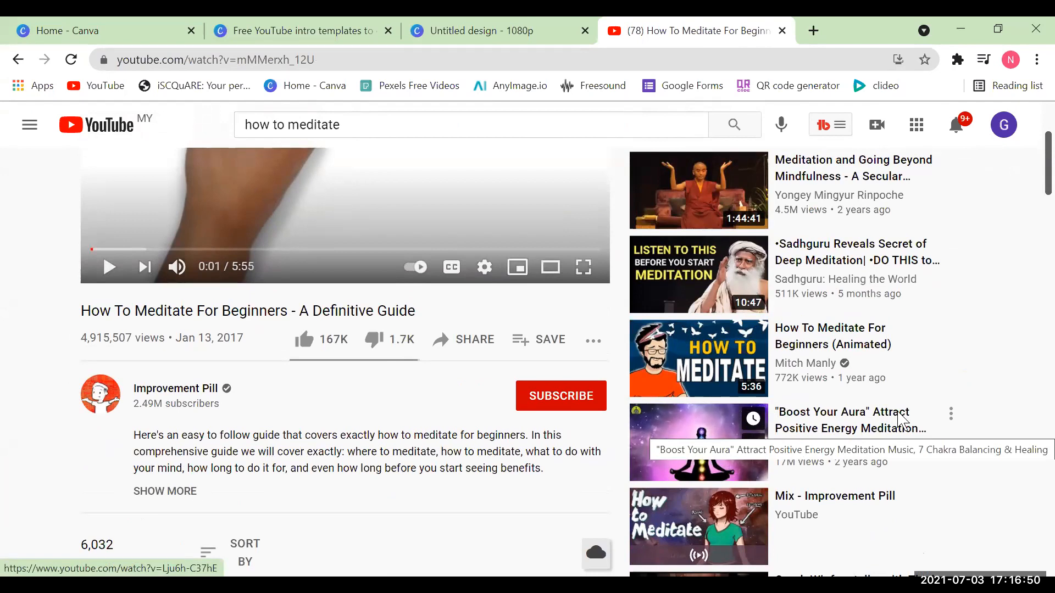
pyautogui.moveTo(917, 393)
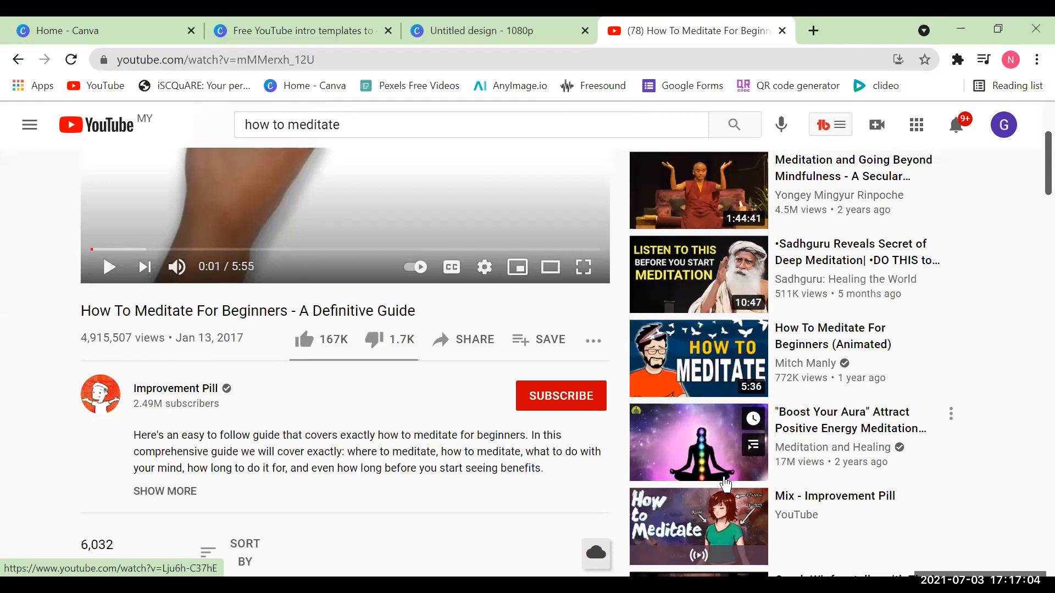
pyautogui.moveTo(744, 391)
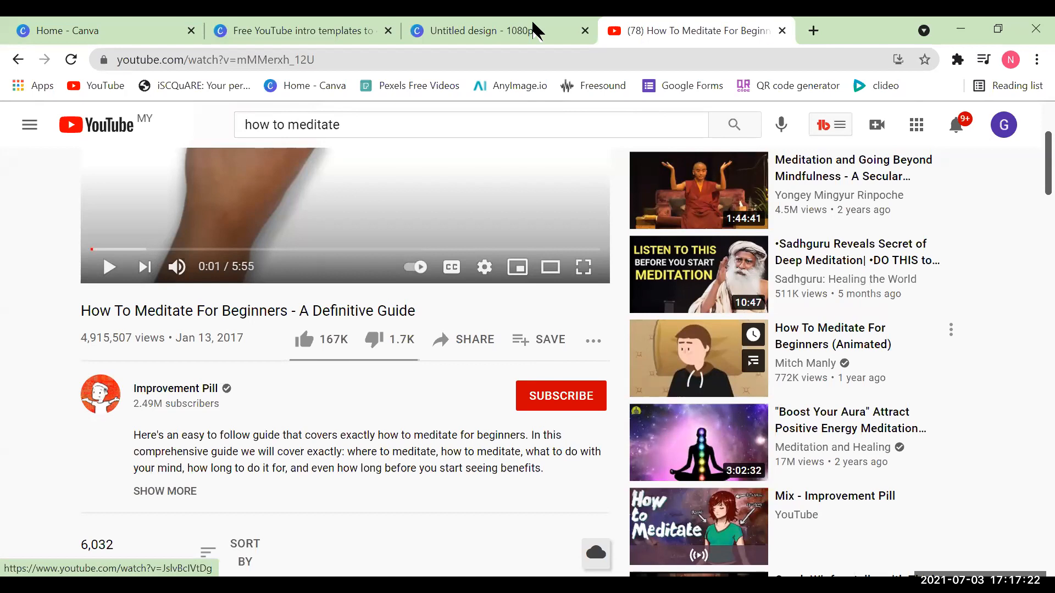
# Switch back to the blank Canva design and apply the dark charcoal textured background to the page
pyautogui.click(467, 40)
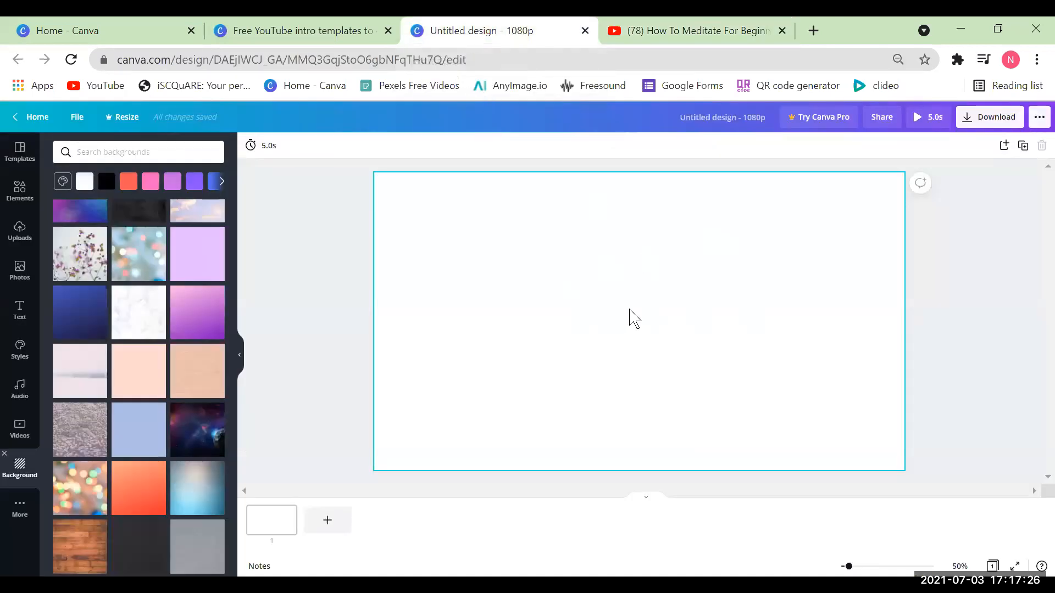
pyautogui.click(473, 292)
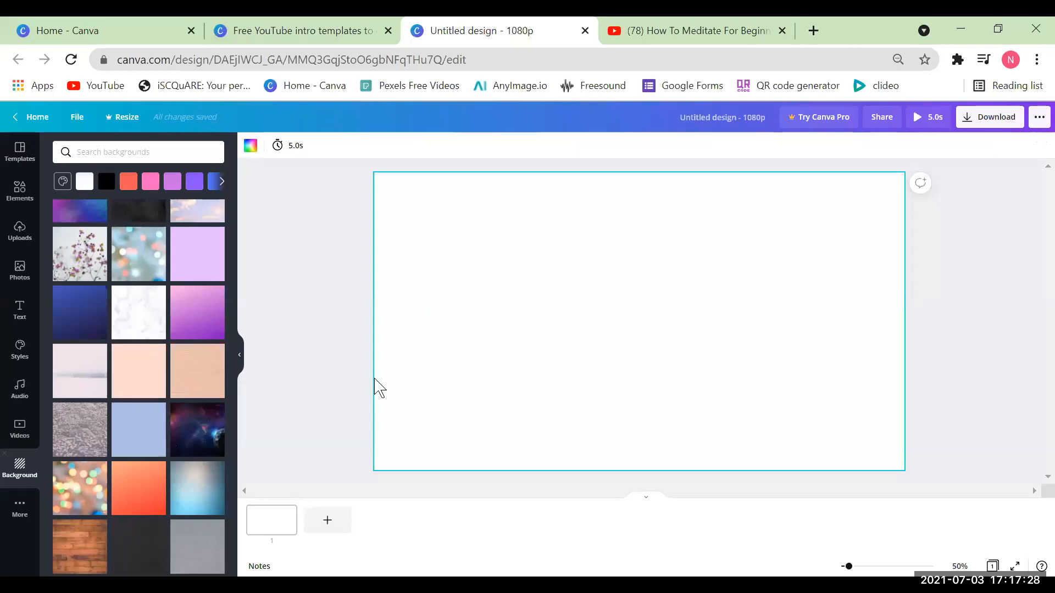
pyautogui.click(154, 556)
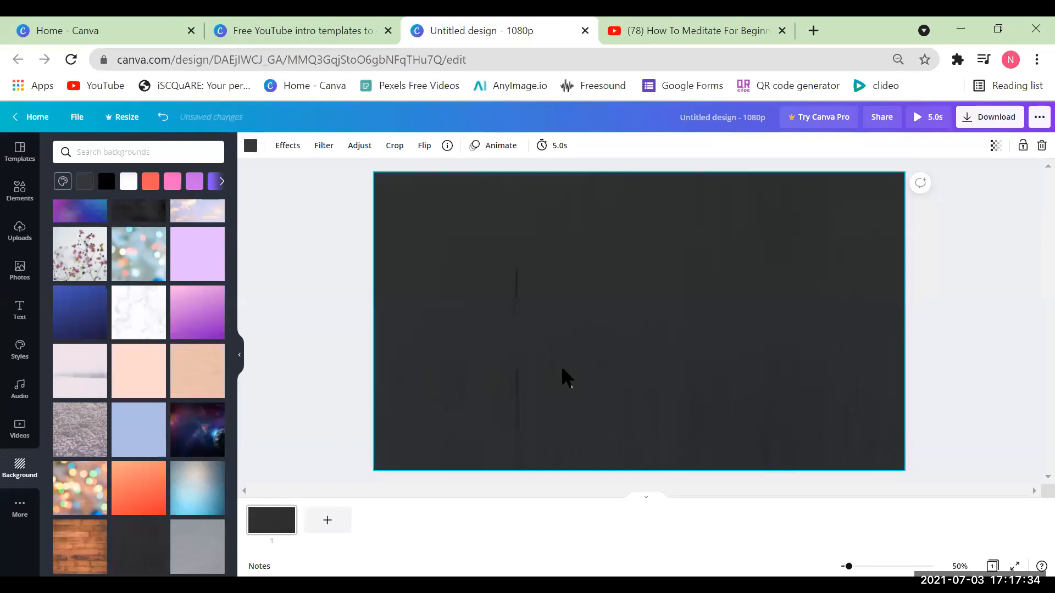
# Look through the uploaded images for a person cutout that suits the thumbnail
pyautogui.click(18, 274)
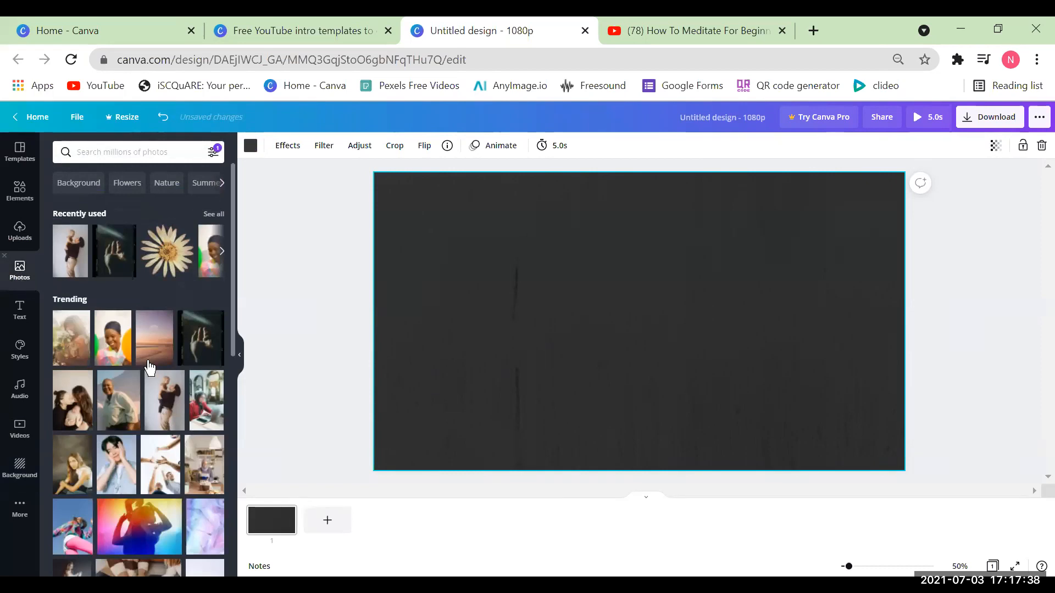
pyautogui.click(18, 242)
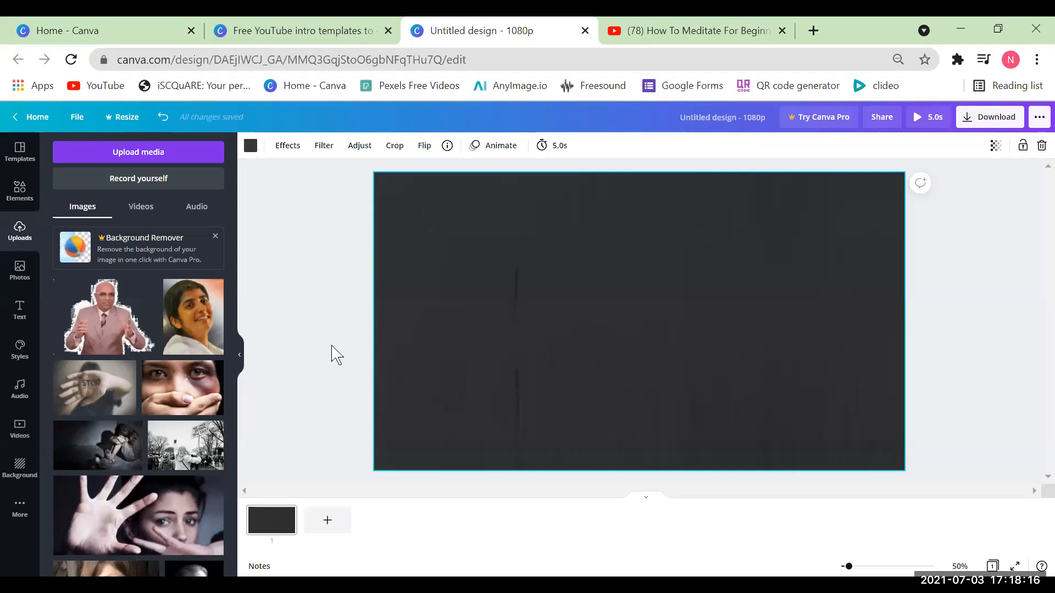
pyautogui.scroll(-4, 139, 397)
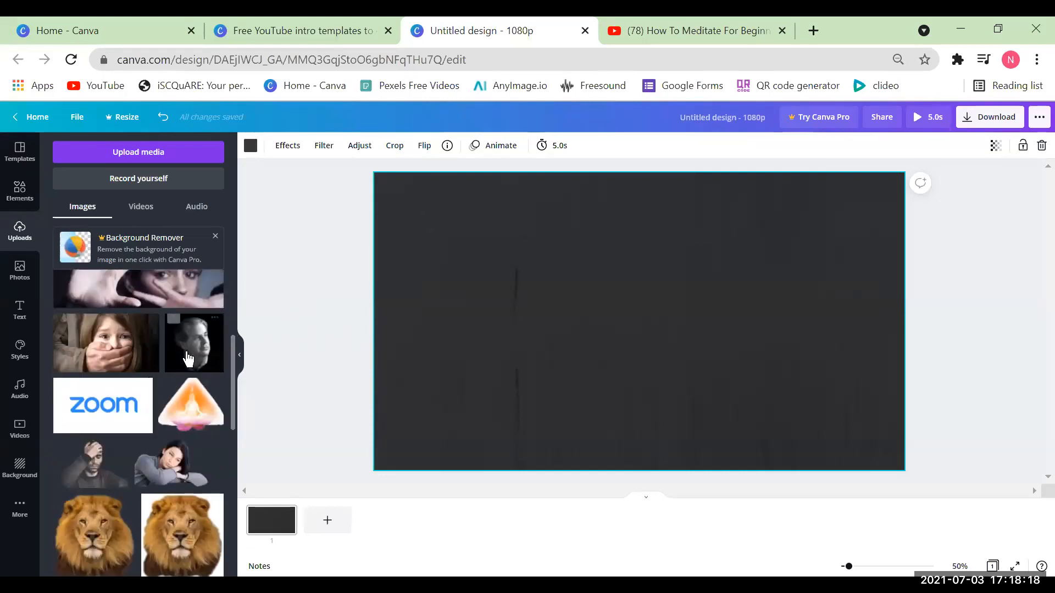
pyautogui.scroll(-4, 165, 385)
pyautogui.scroll(-10, 185, 379)
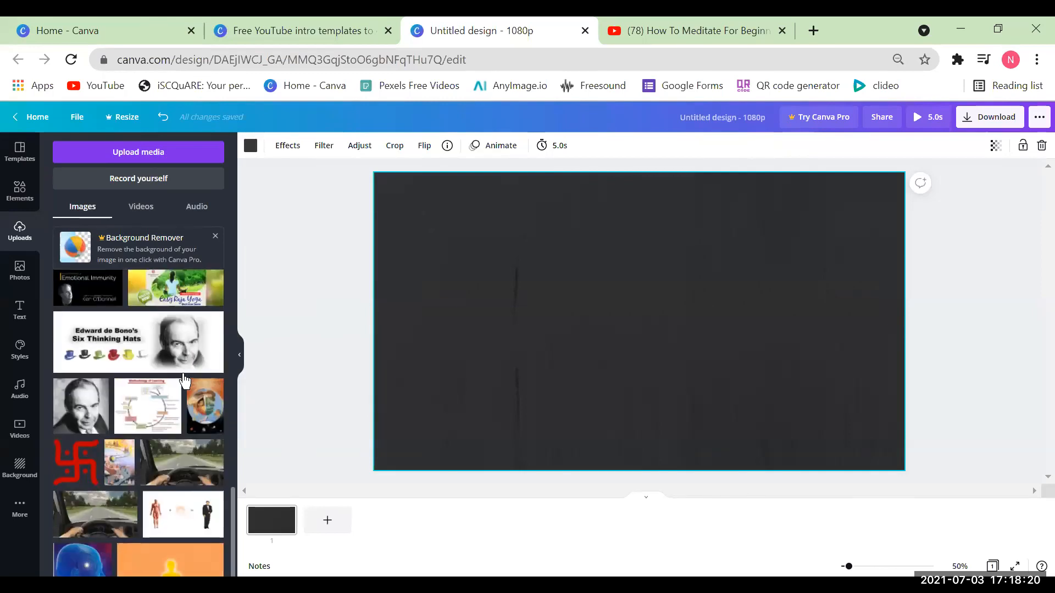
pyautogui.scroll(-10, 185, 379)
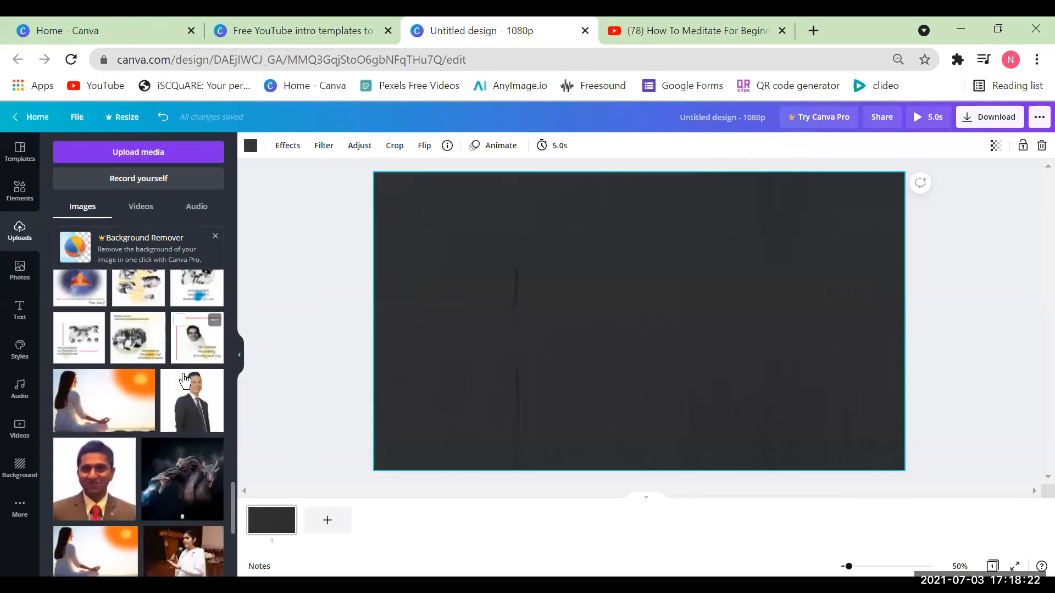
pyautogui.scroll(-10, 185, 379)
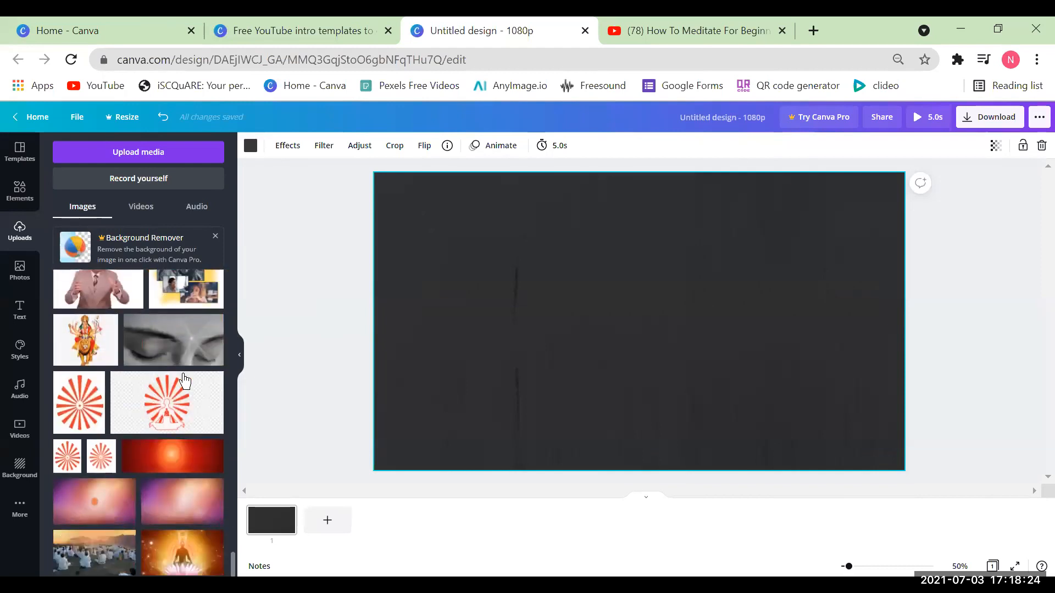
pyautogui.moveTo(184, 380)
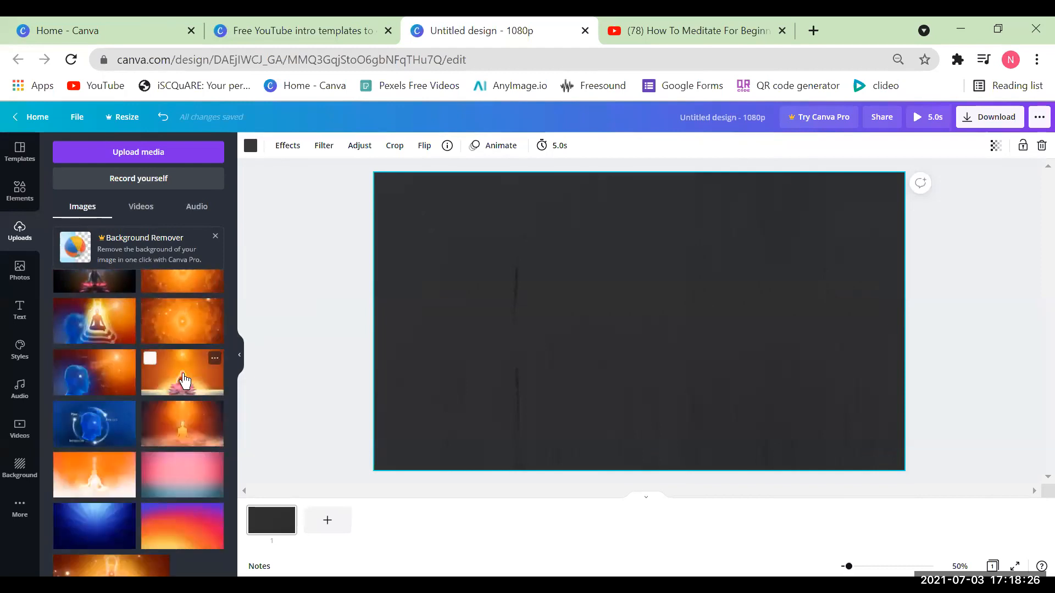
# Add the uploaded cutout of the man holding his forehead and place it in the page's lower-left corner
pyautogui.scroll(10, 184, 380)
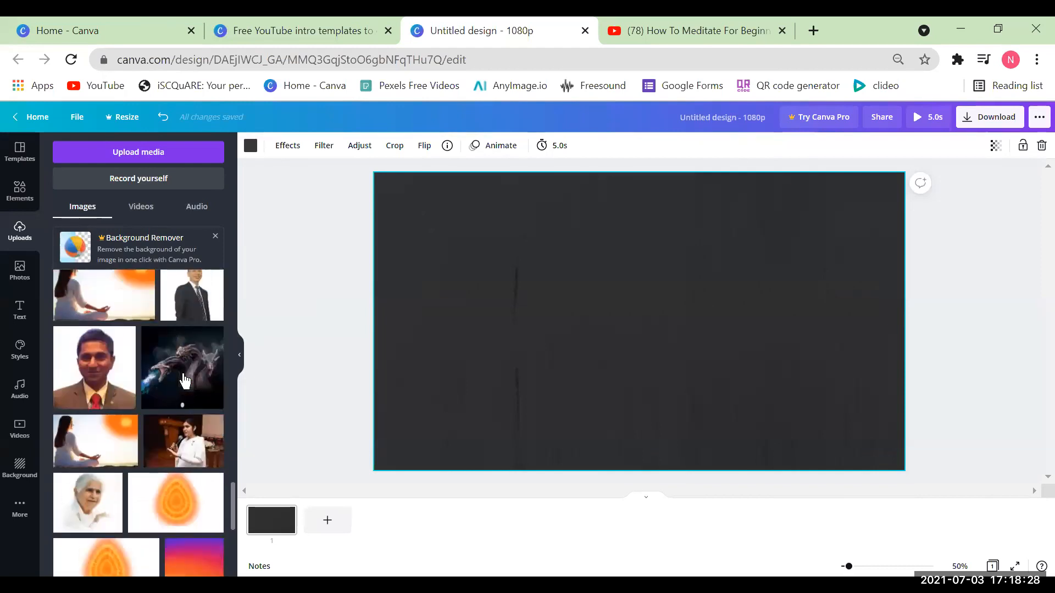
pyautogui.scroll(10, 184, 380)
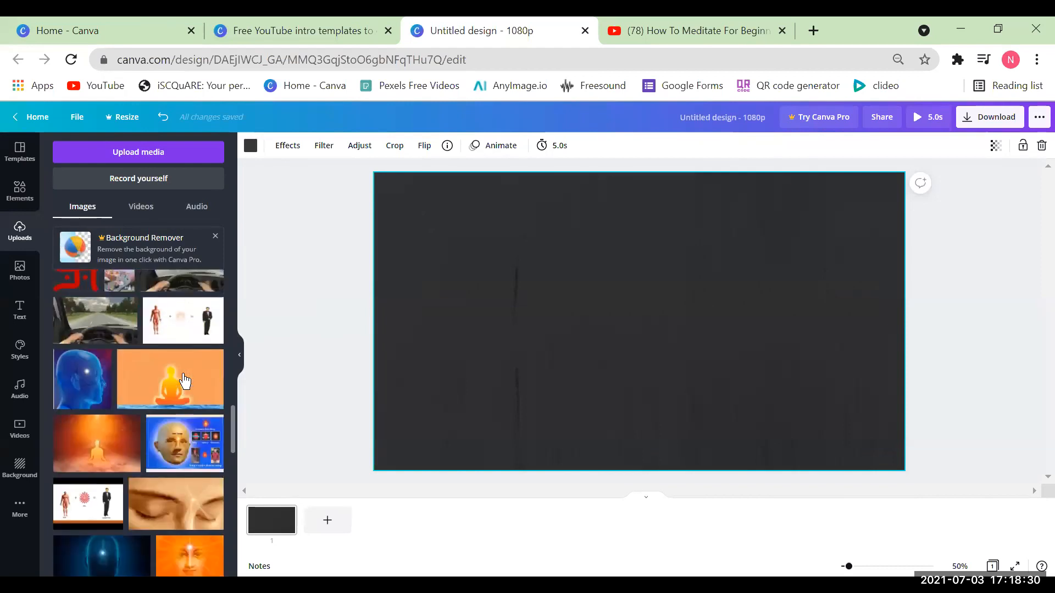
pyautogui.scroll(10, 184, 380)
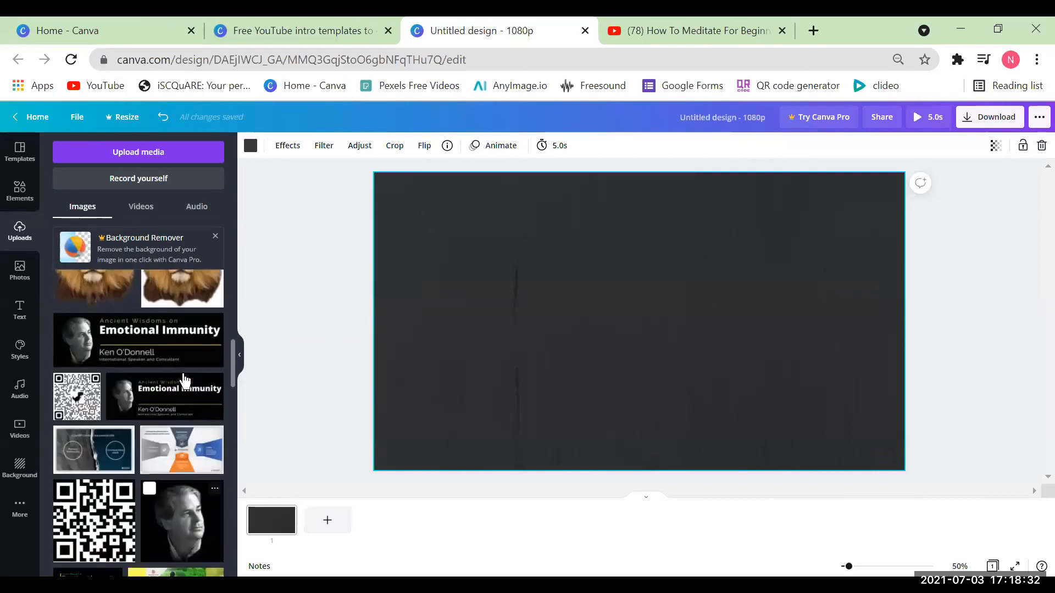
pyautogui.scroll(5, 184, 380)
pyautogui.scroll(-3, 105, 448)
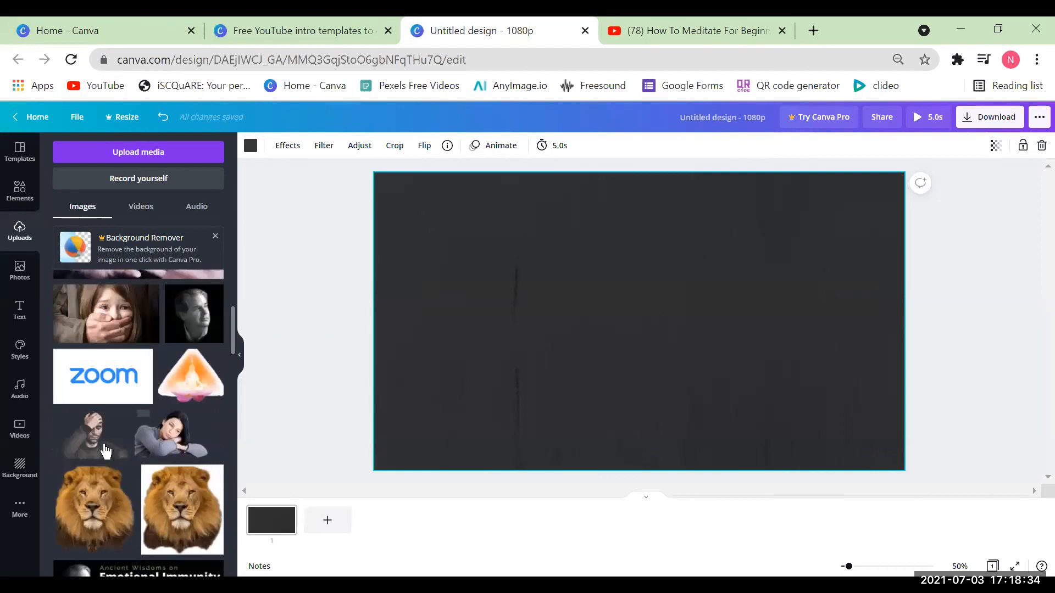
pyautogui.click(103, 448)
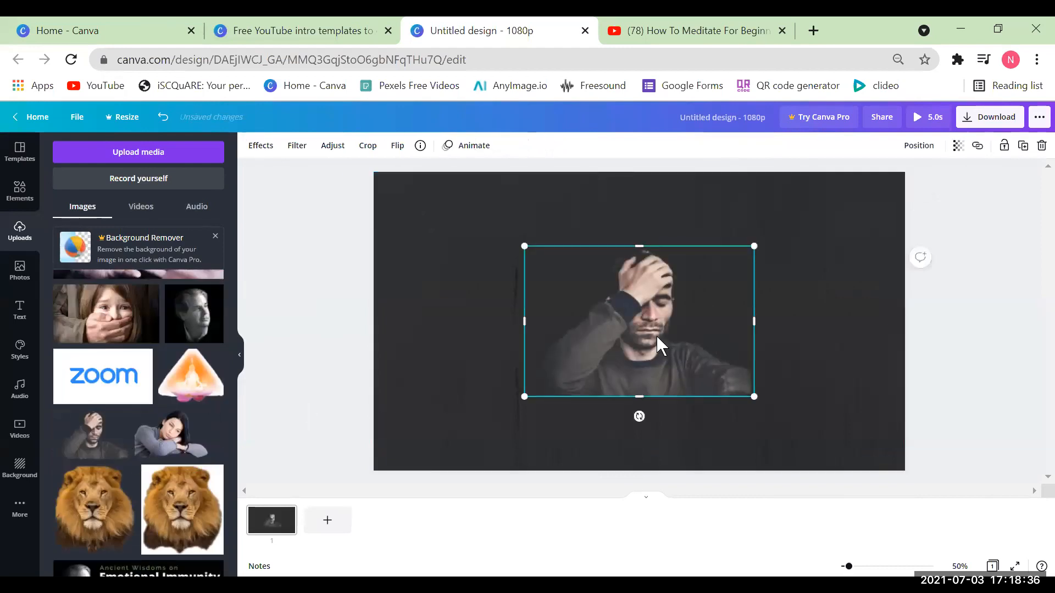
pyautogui.click(974, 325)
pyautogui.moveTo(668, 350); pyautogui.dragTo(519, 420)
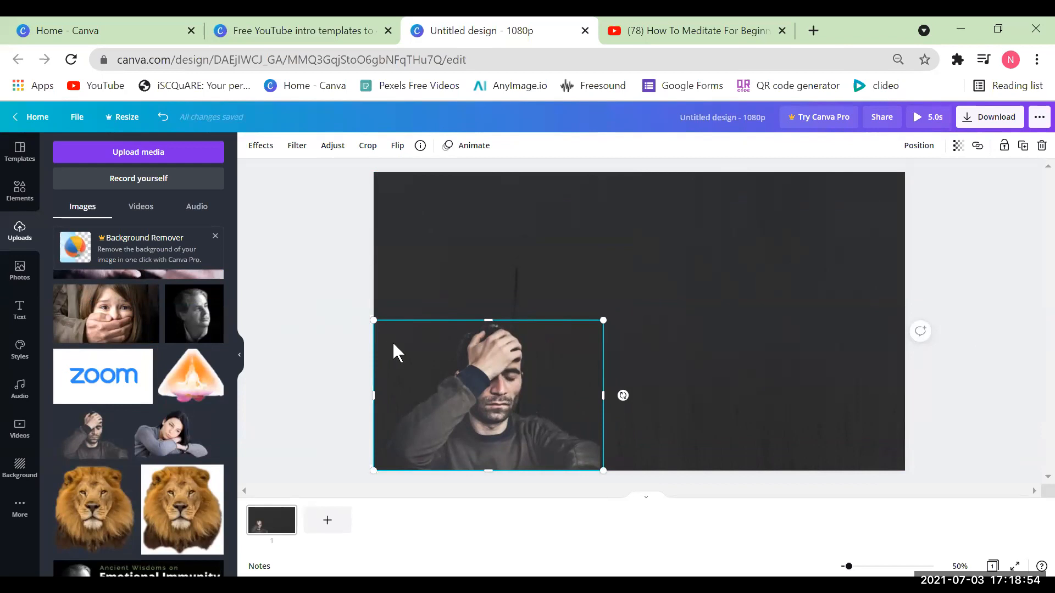
# Give the man cutout a Glow shadow with blur 0 and transparency 100
pyautogui.click(275, 146)
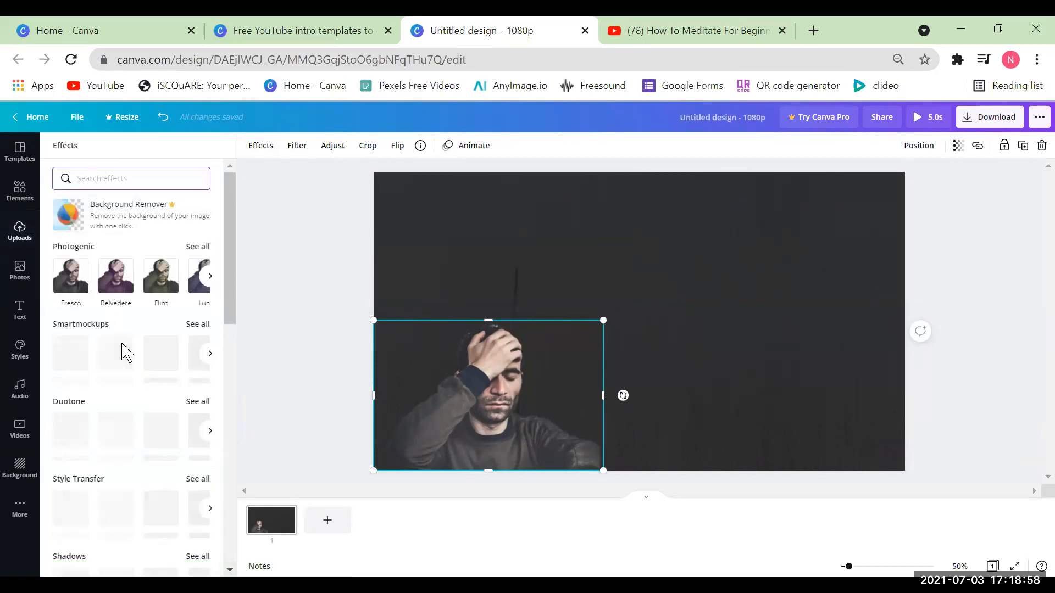
pyautogui.scroll(-2, 124, 353)
pyautogui.scroll(-2, 125, 354)
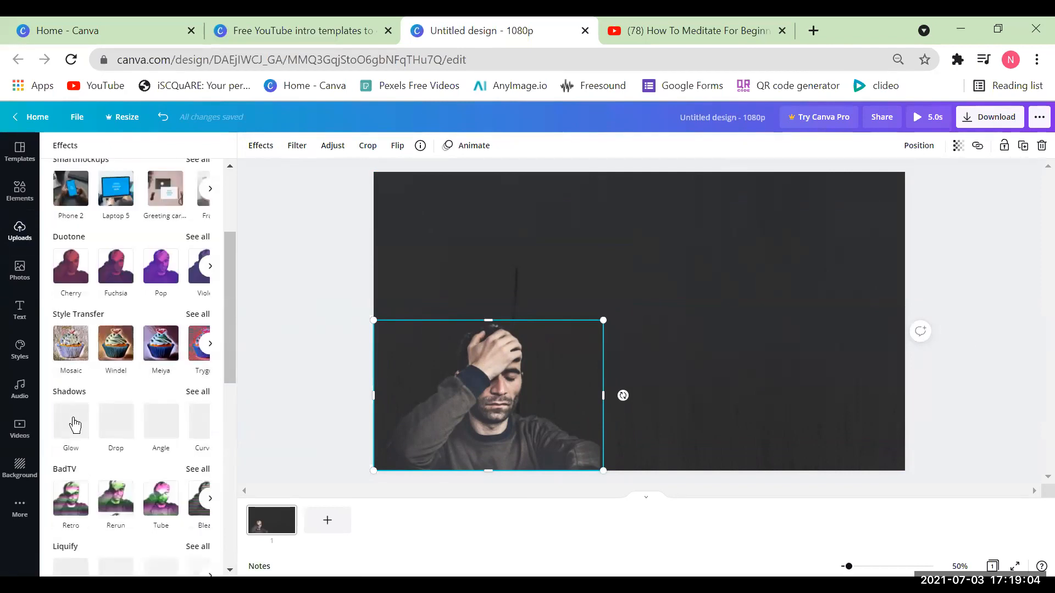
pyautogui.click(73, 422)
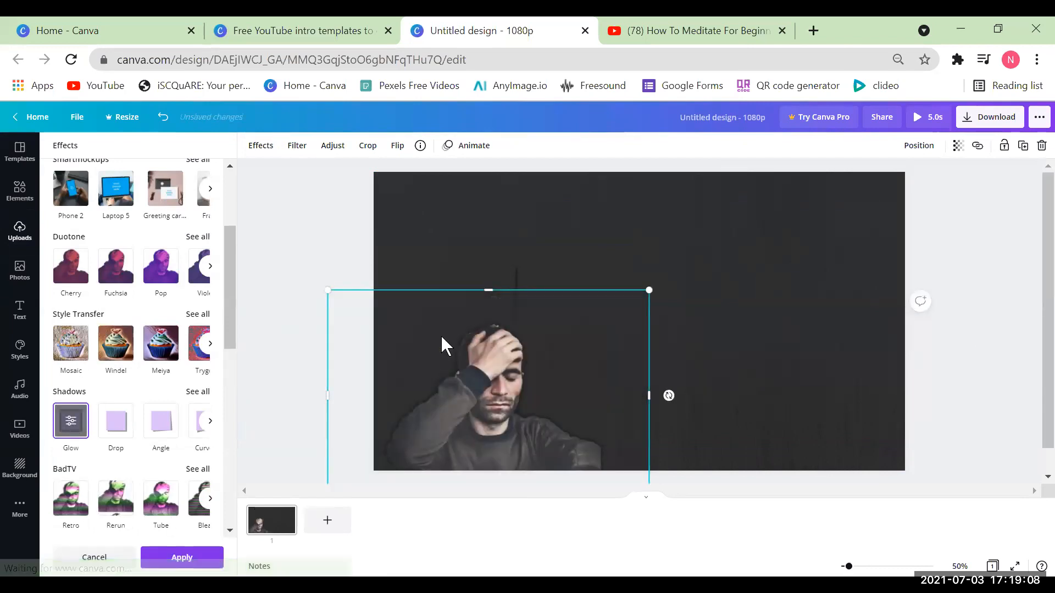
pyautogui.click(72, 423)
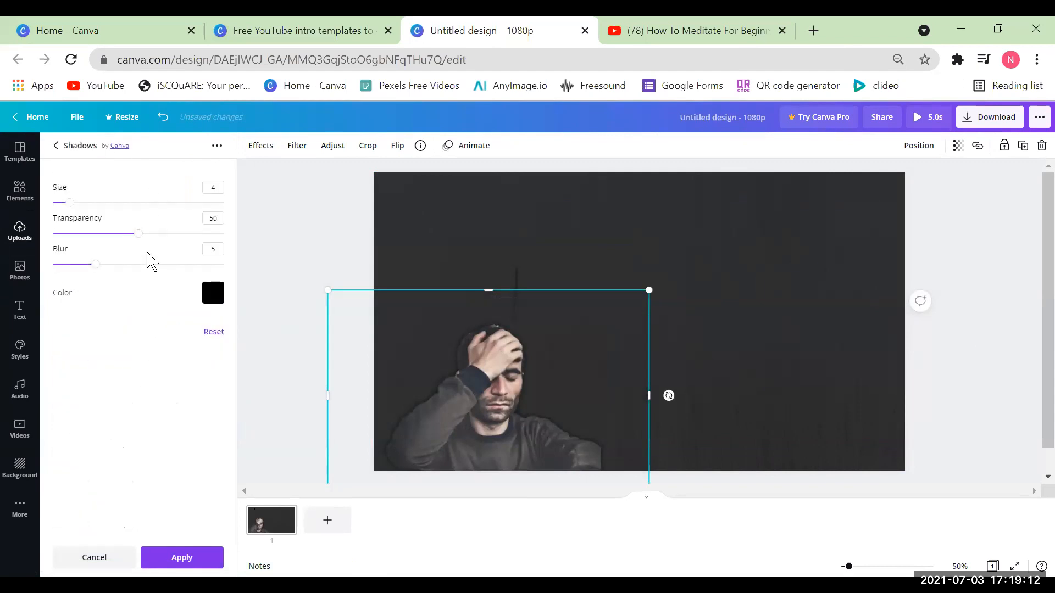
pyautogui.moveTo(95, 265); pyautogui.dragTo(48, 266)
pyautogui.moveTo(138, 234); pyautogui.dragTo(249, 240)
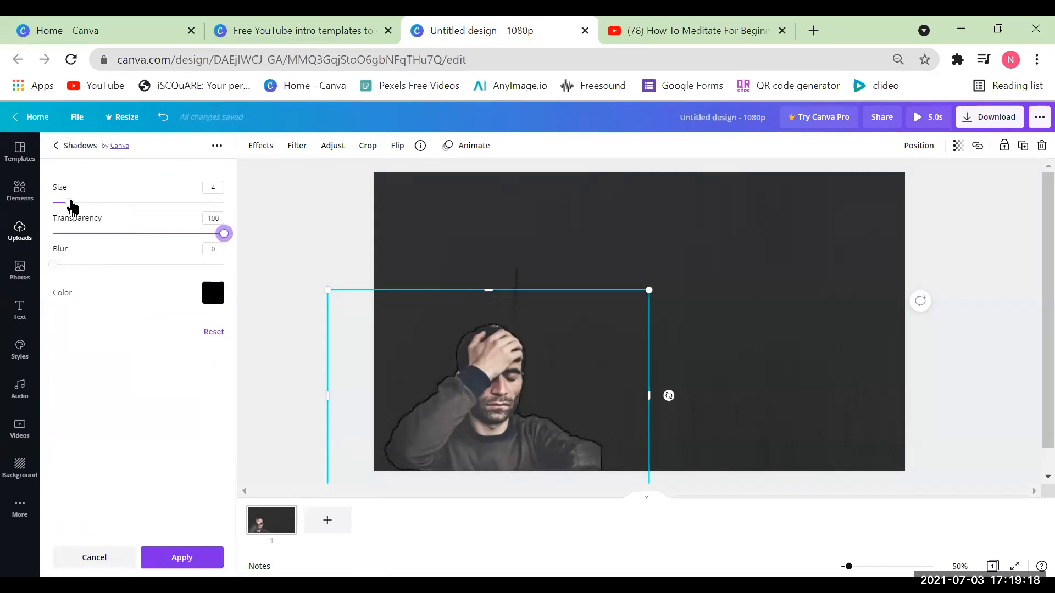
# Color the cutout's glow yellow and increase its size to form a thick outline
pyautogui.click(214, 296)
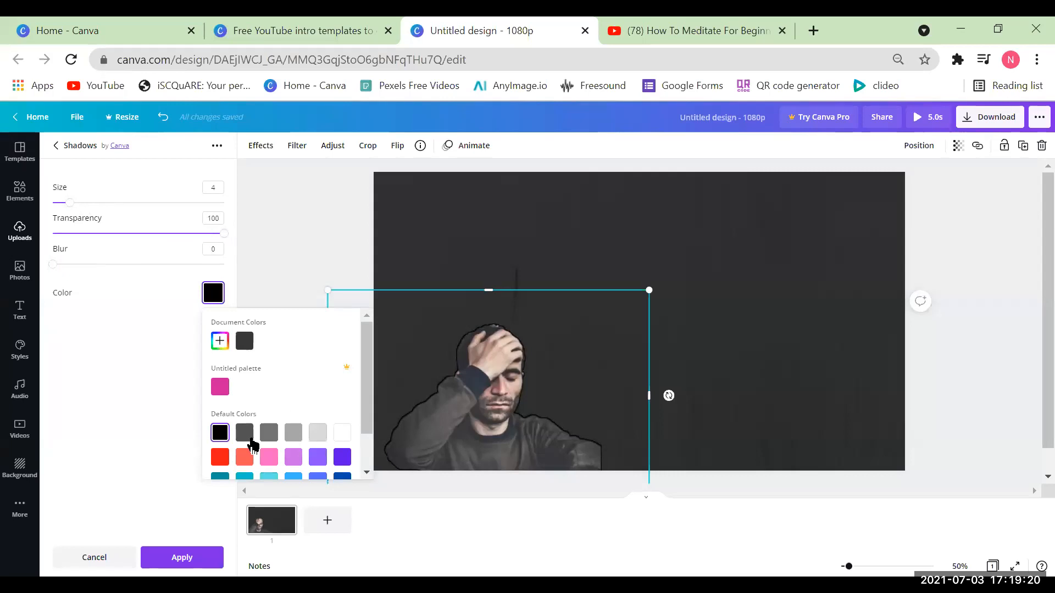
pyautogui.click(290, 461)
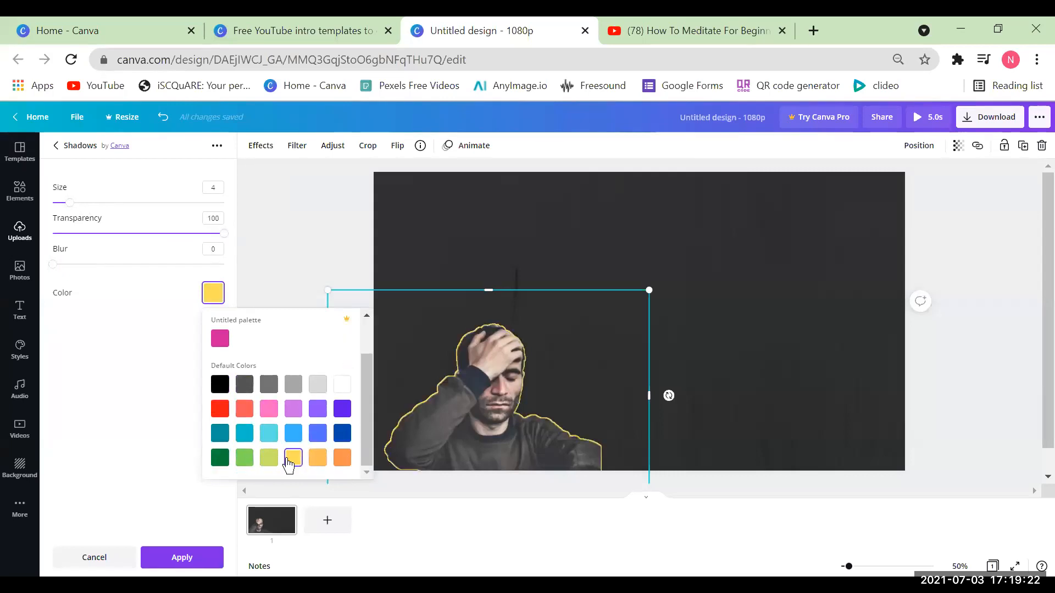
pyautogui.moveTo(69, 203); pyautogui.dragTo(139, 204)
pyautogui.click(297, 222)
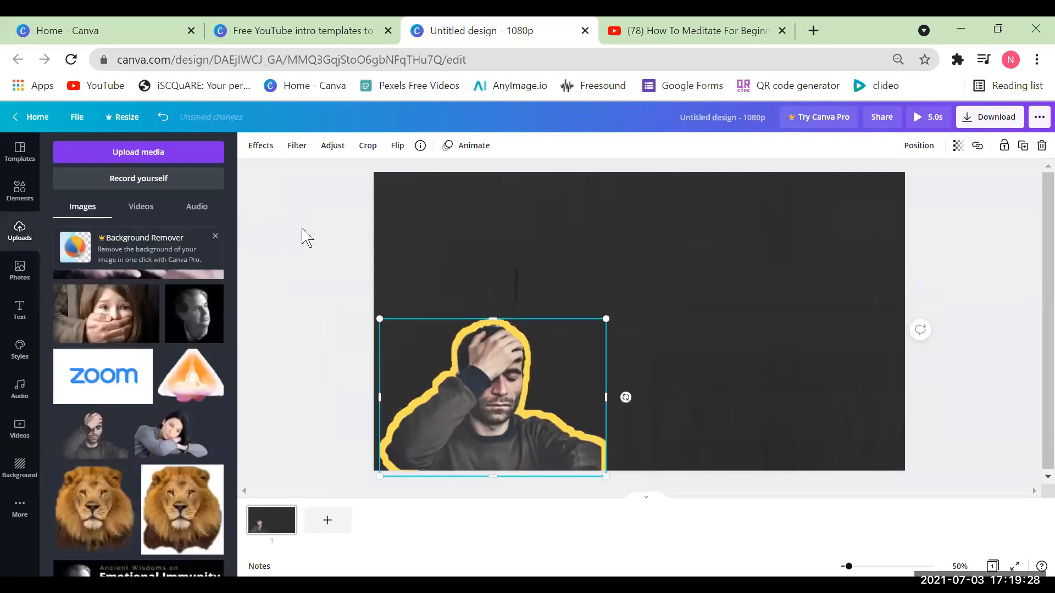
# Move the outlined man cutout to the page's lower-right corner and deselect it
pyautogui.click(961, 321)
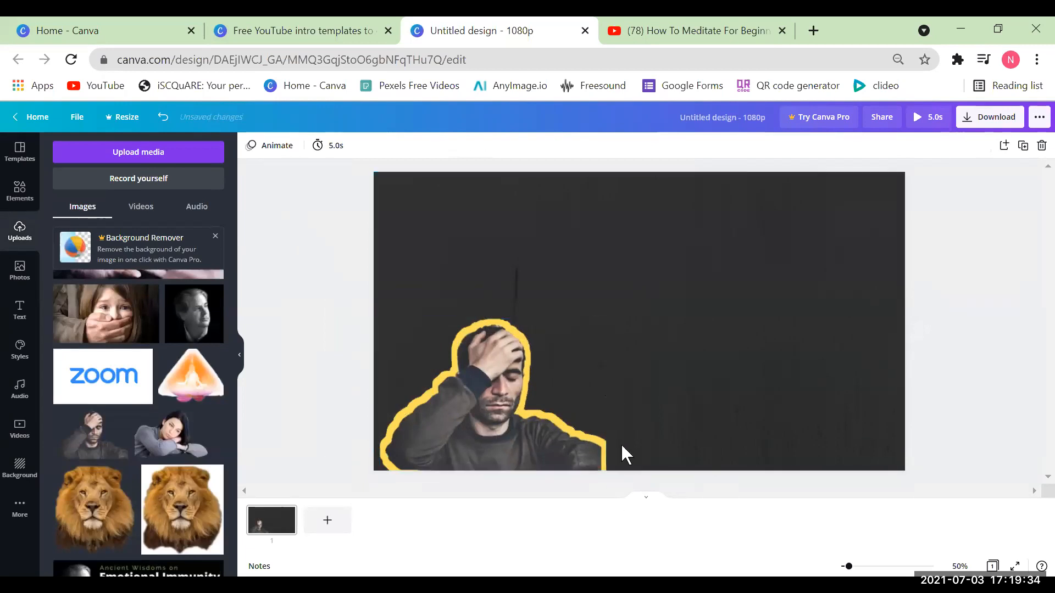
pyautogui.moveTo(505, 436); pyautogui.dragTo(827, 427)
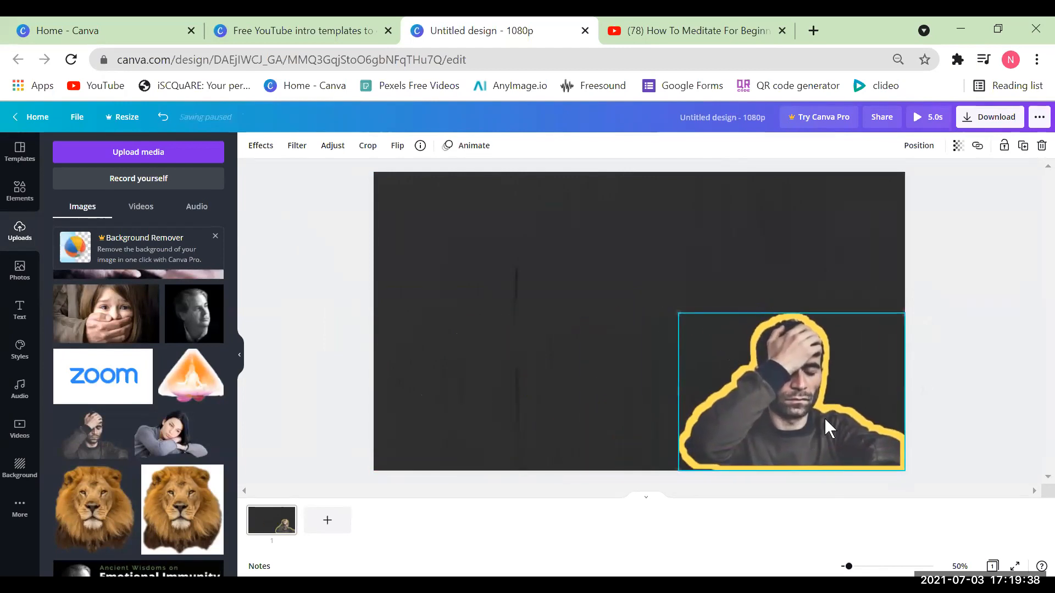
pyautogui.click(970, 370)
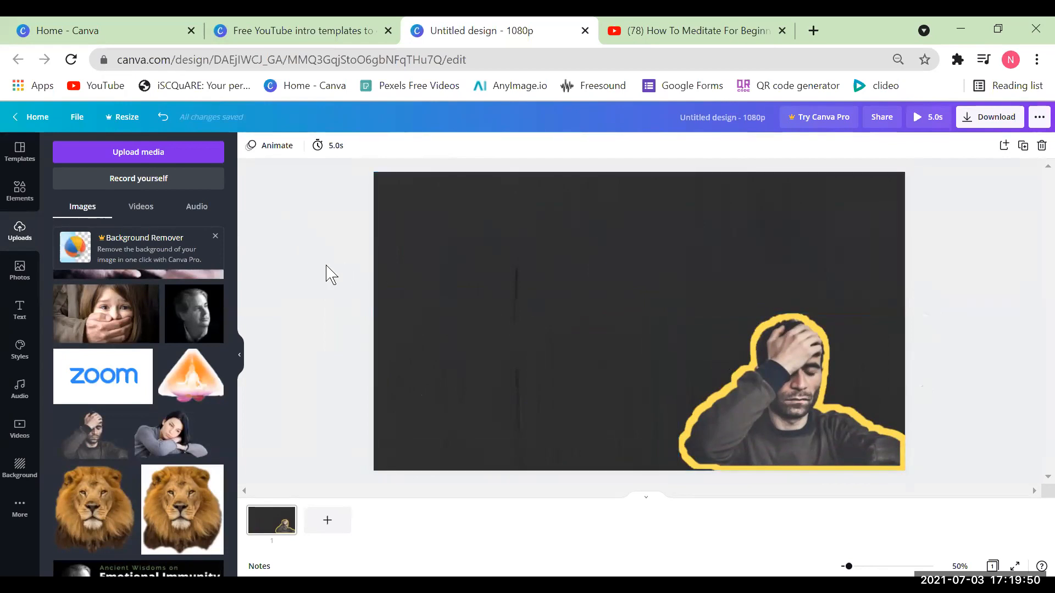
# Return to the home page and open the SCQuARE Open poster design
pyautogui.click(31, 117)
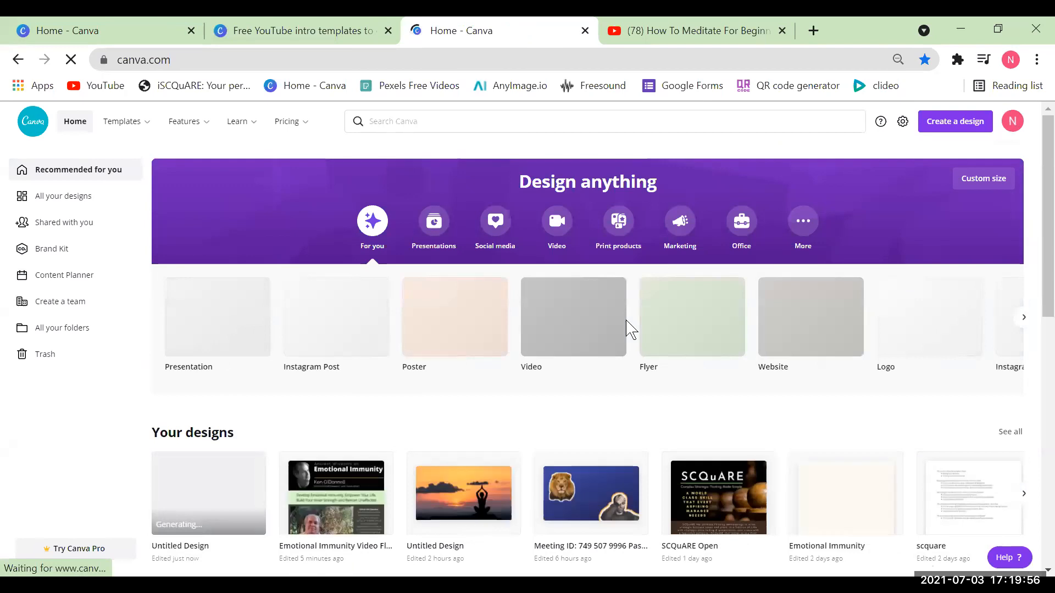
pyautogui.click(723, 504)
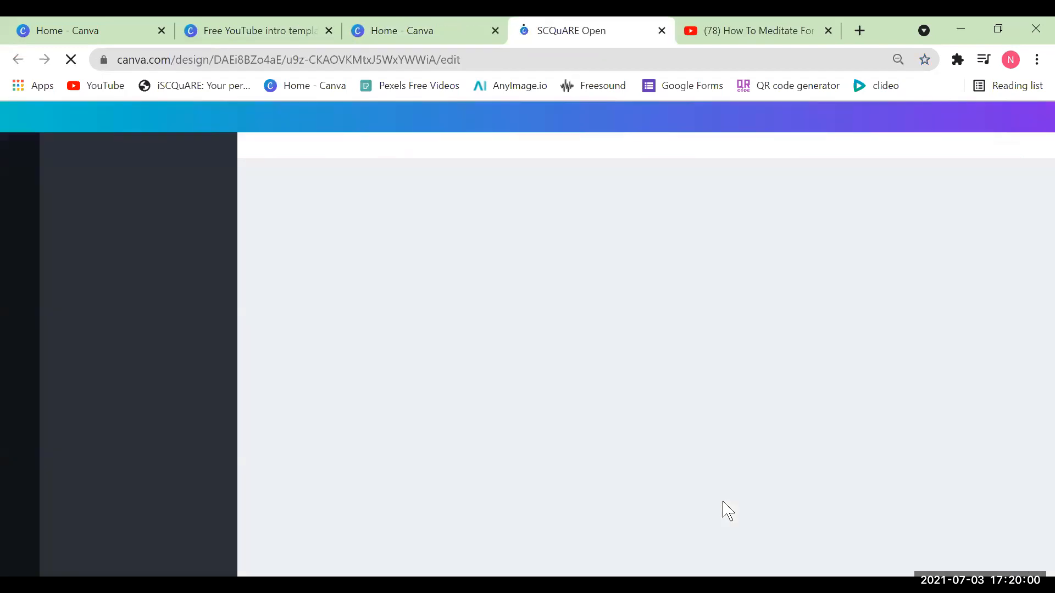
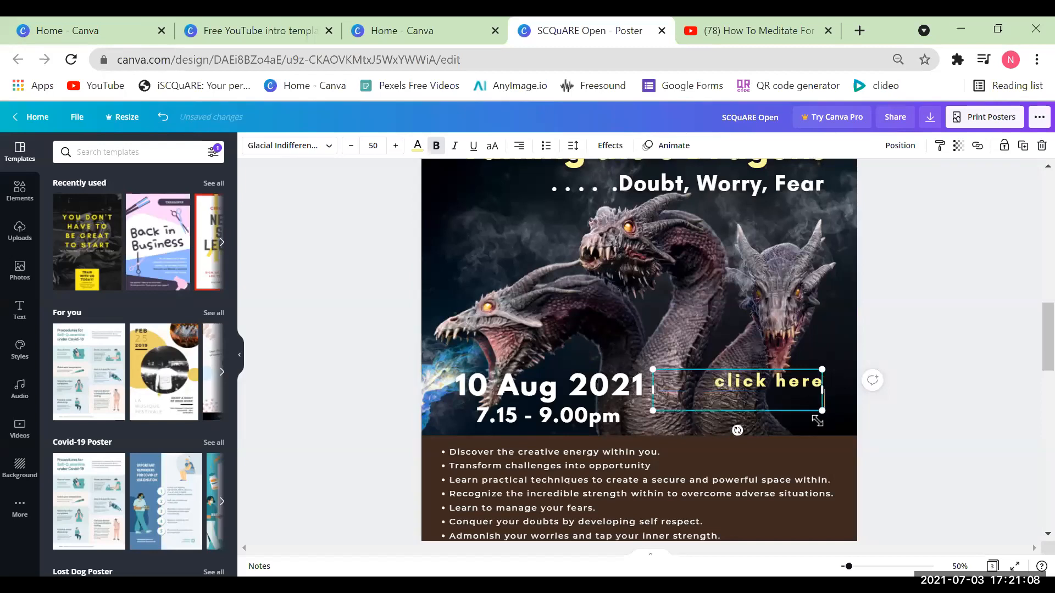
# Complete the yellow text beside the 10 Aug 2021 date on the dragon poster so it reads "Click here to register"
pyautogui.write('rgister')
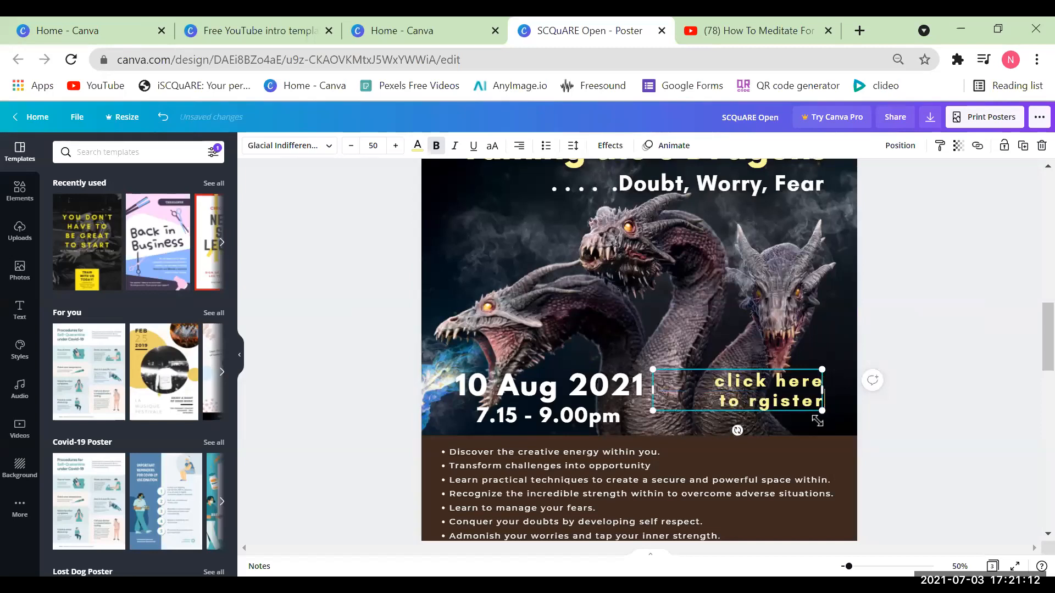
pyautogui.click(761, 403)
pyautogui.write('e')
pyautogui.click(895, 416)
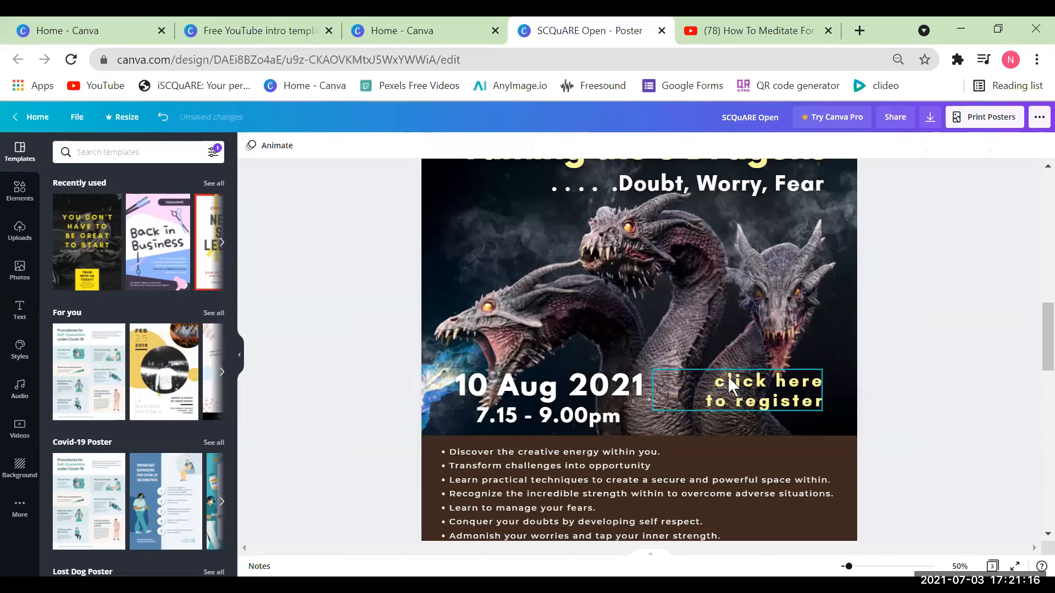
pyautogui.click(728, 377)
pyautogui.press('BackSpace')
pyautogui.write('C')
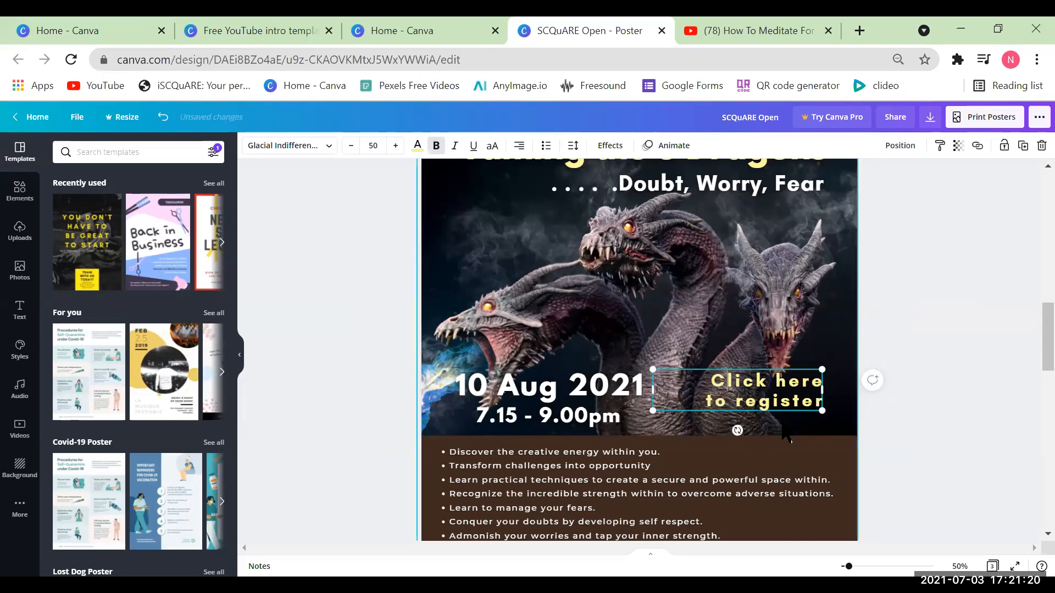
# Center the "Click here to register" text in a narrower text box and shift it slightly down and right on the poster
pyautogui.moveTo(653, 390); pyautogui.dragTo(824, 409)
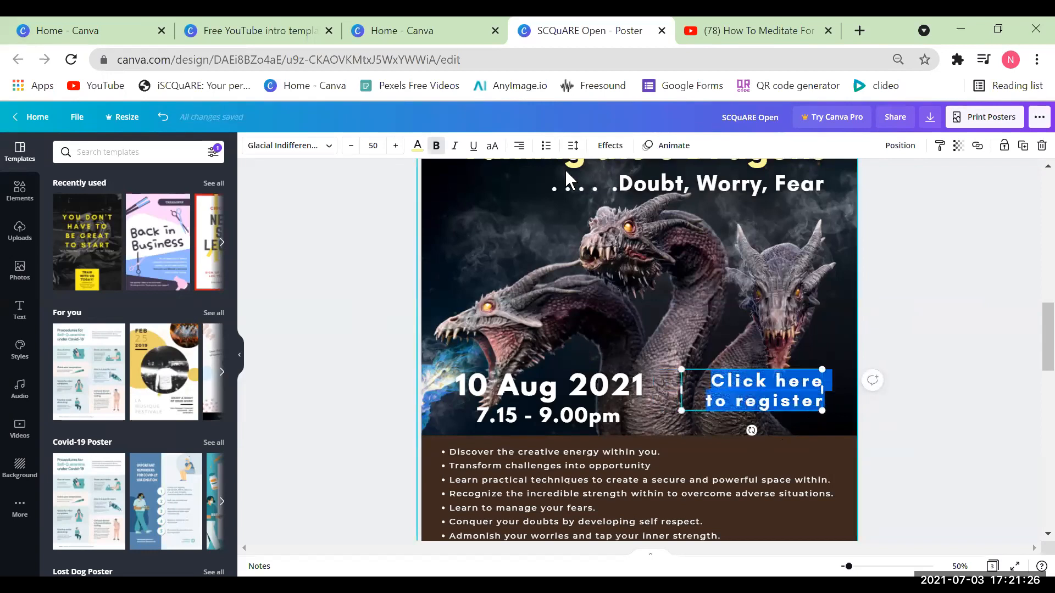
pyautogui.click(519, 148)
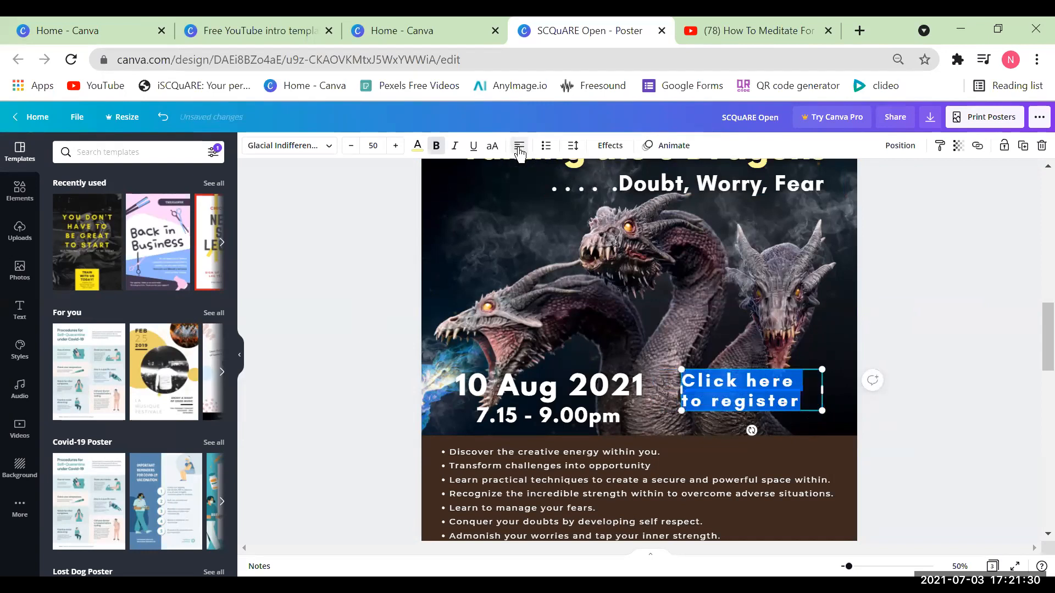
pyautogui.click(519, 149)
pyautogui.click(914, 399)
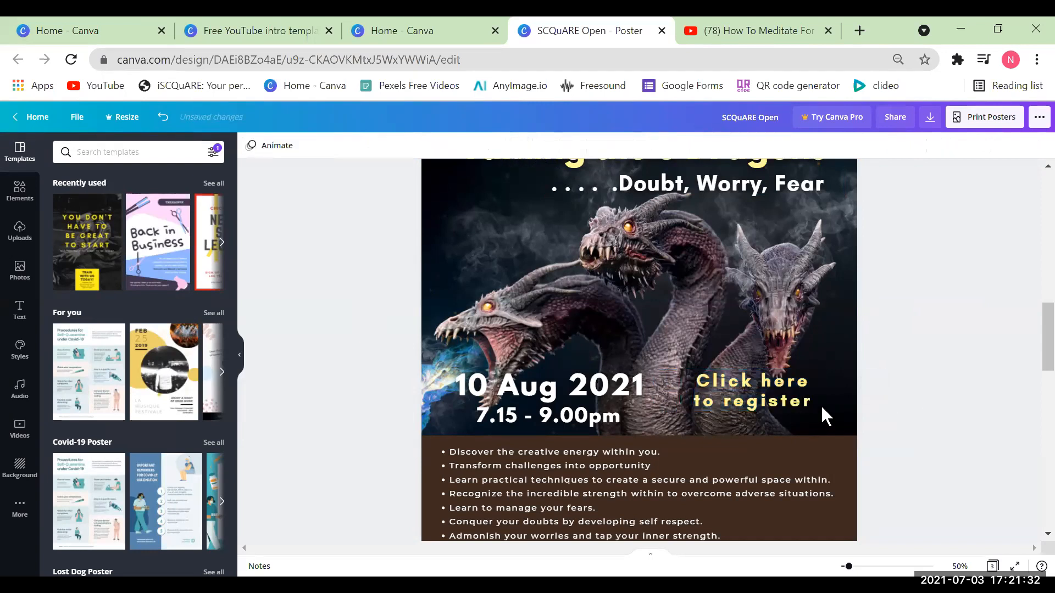
pyautogui.moveTo(775, 401); pyautogui.dragTo(791, 412)
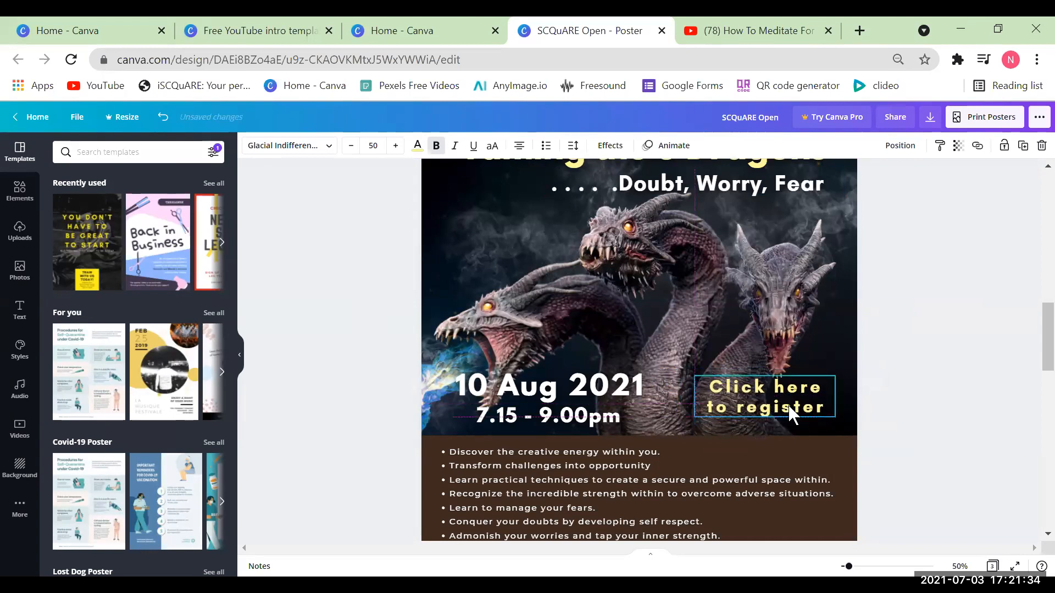
pyautogui.click(989, 429)
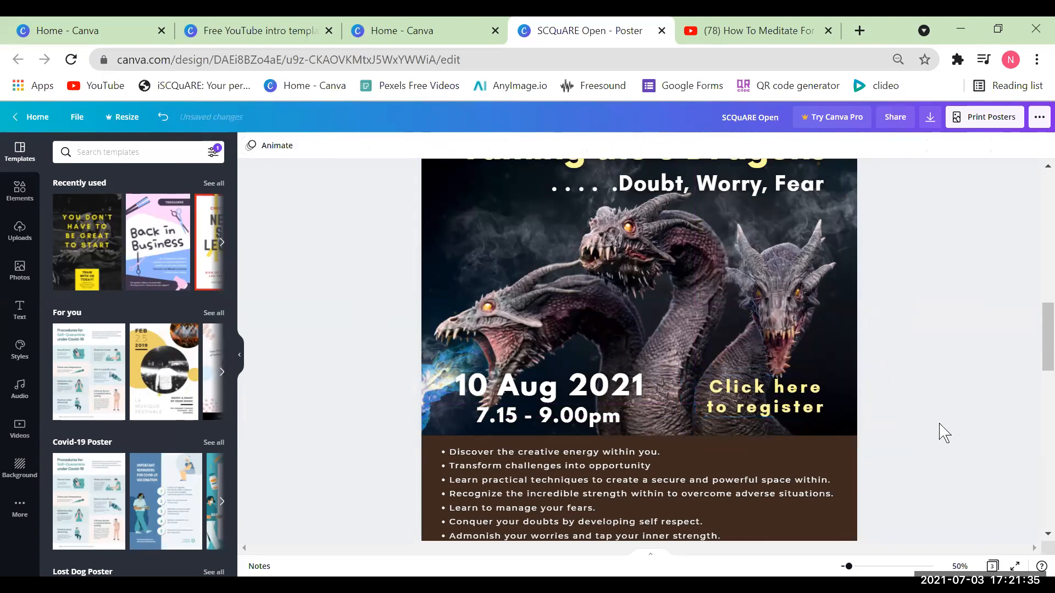
pyautogui.click(761, 393)
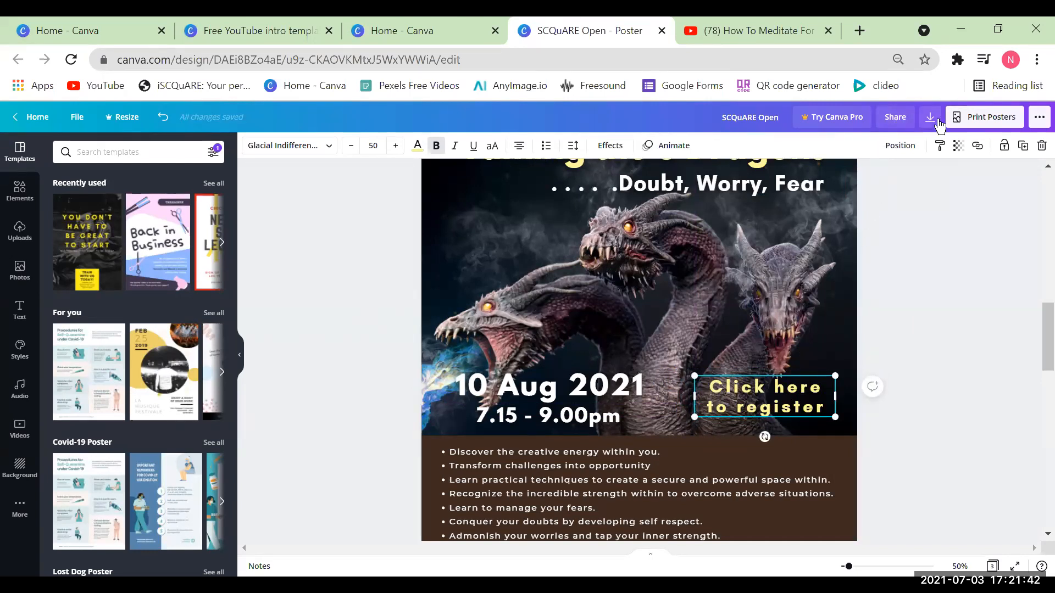
pyautogui.click(938, 121)
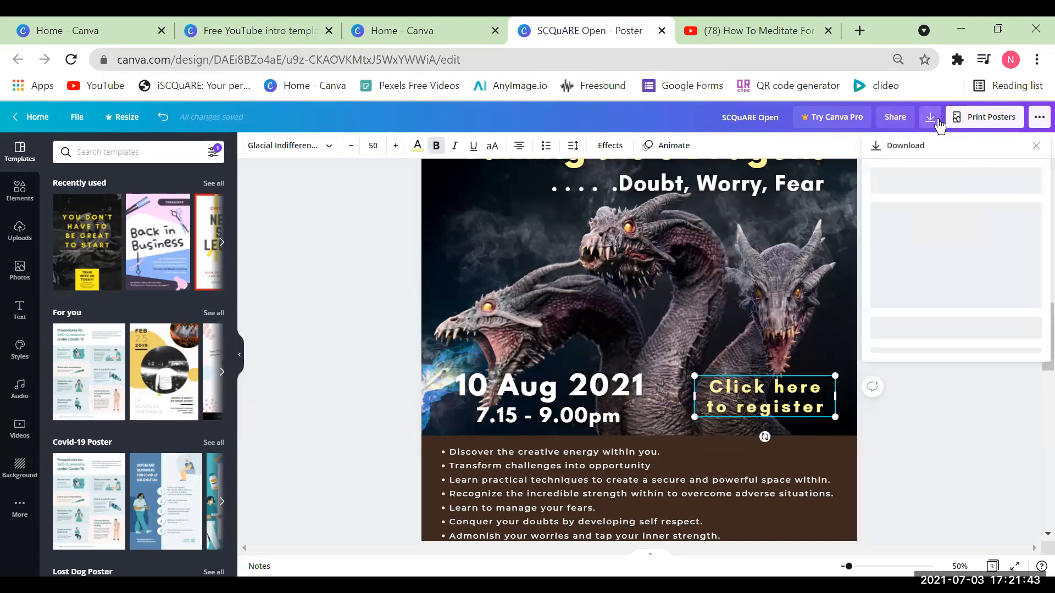
pyautogui.click(896, 119)
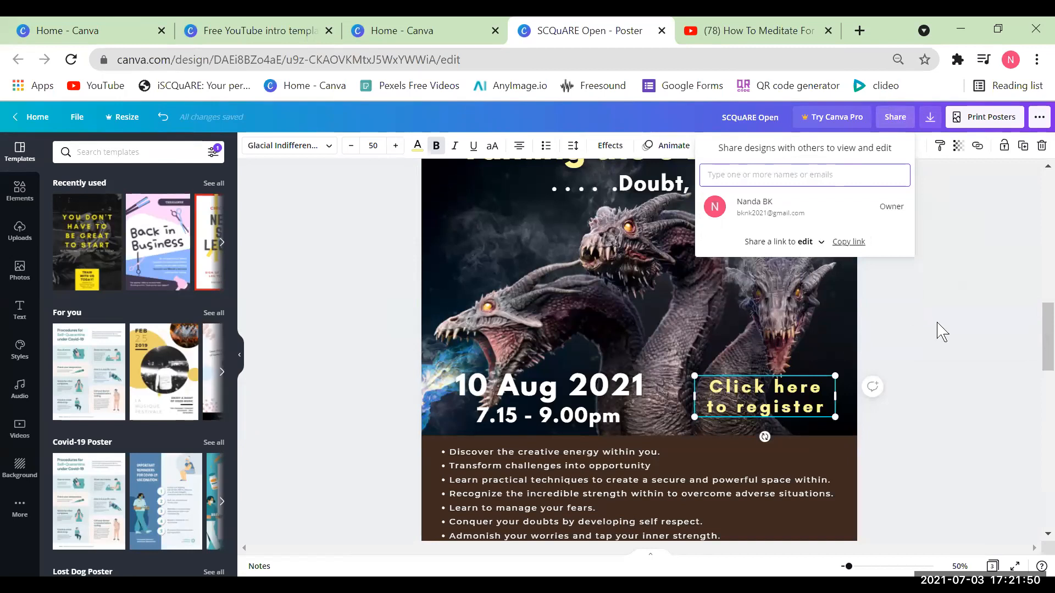
pyautogui.click(941, 256)
pyautogui.click(792, 388)
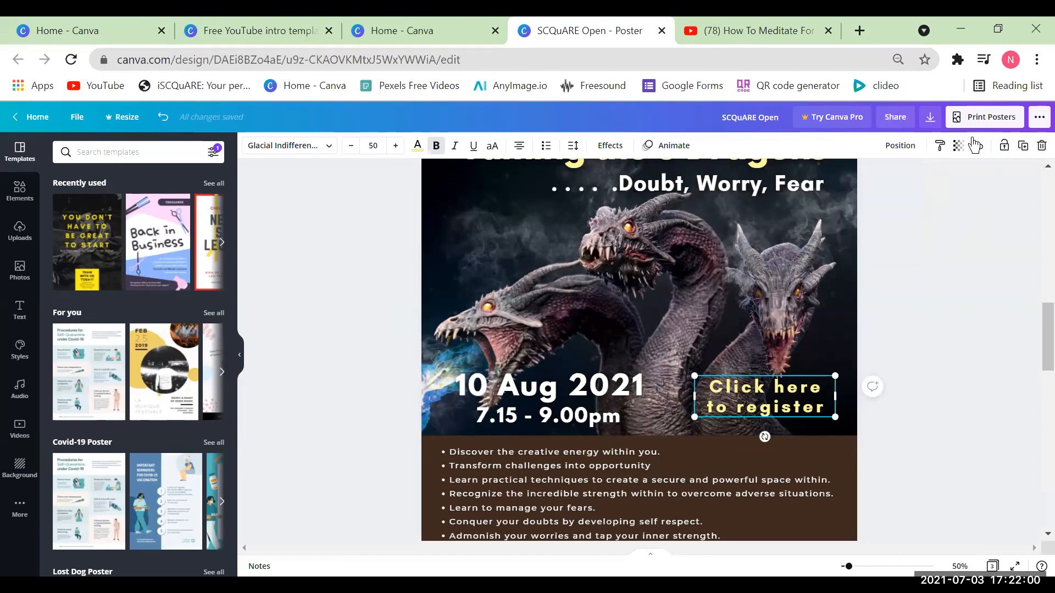
pyautogui.click(977, 147)
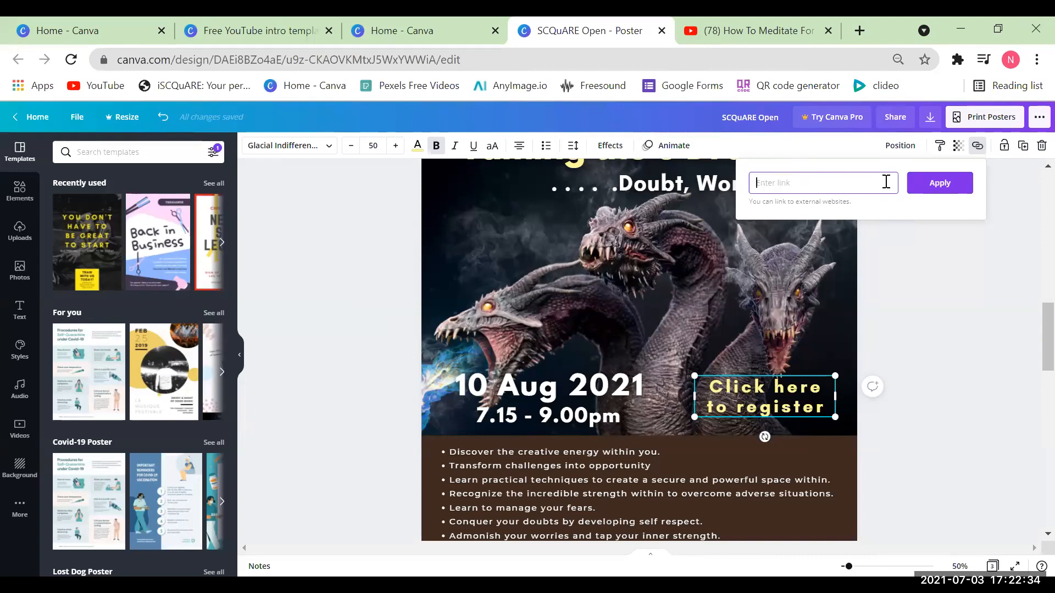
pyautogui.write('https:')
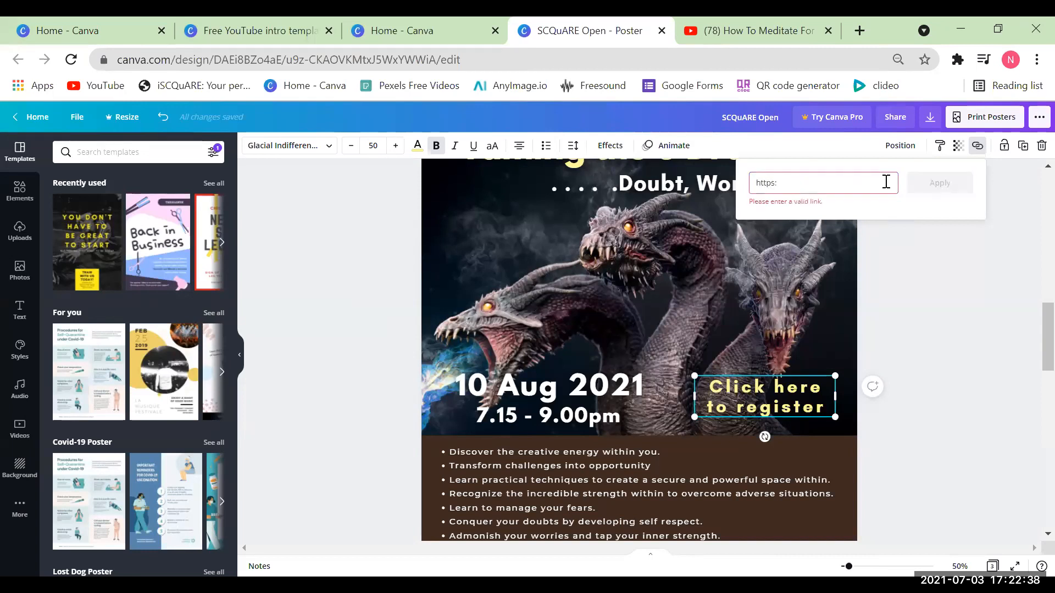
pyautogui.write('//www.sy')
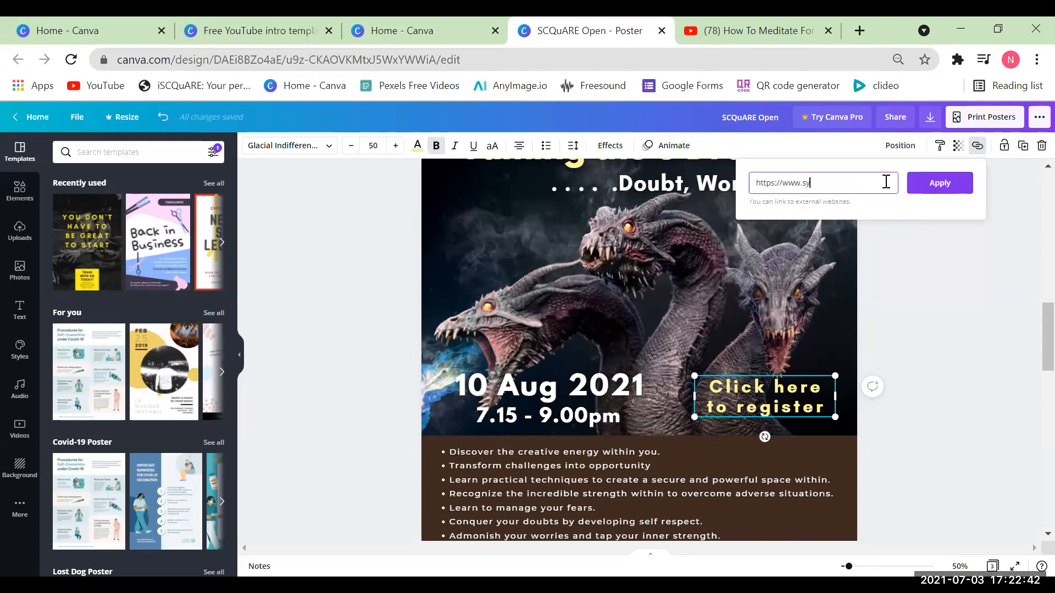
pyautogui.write('nergytraining.com.my')
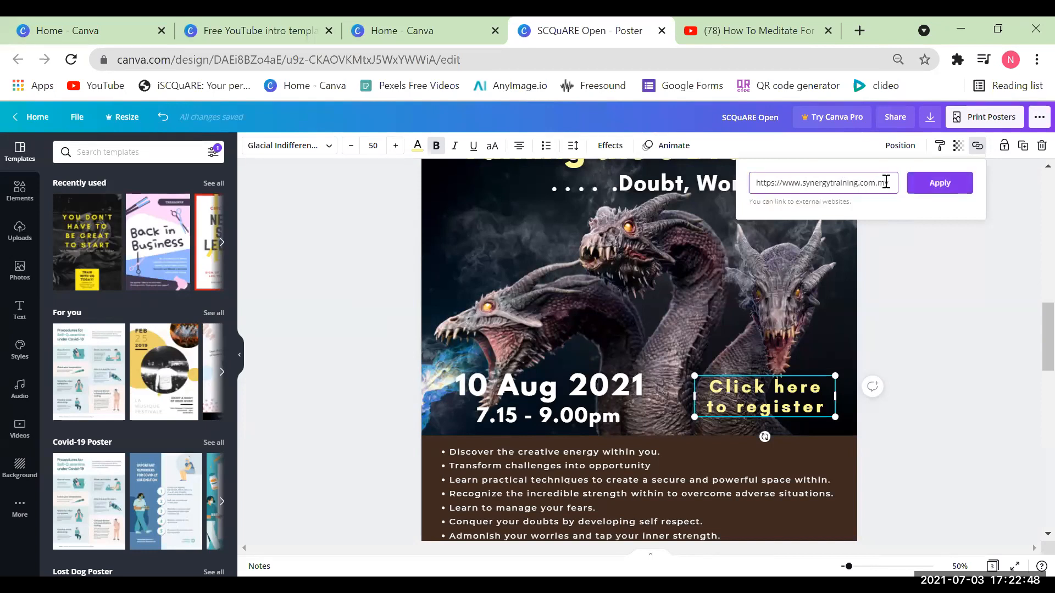
pyautogui.click(946, 189)
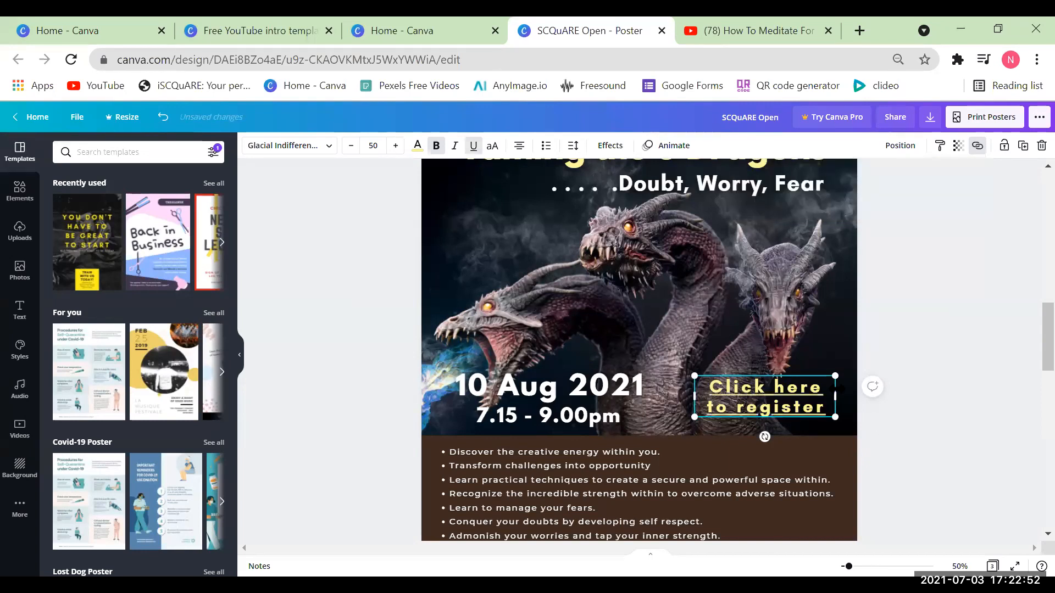
pyautogui.click(945, 388)
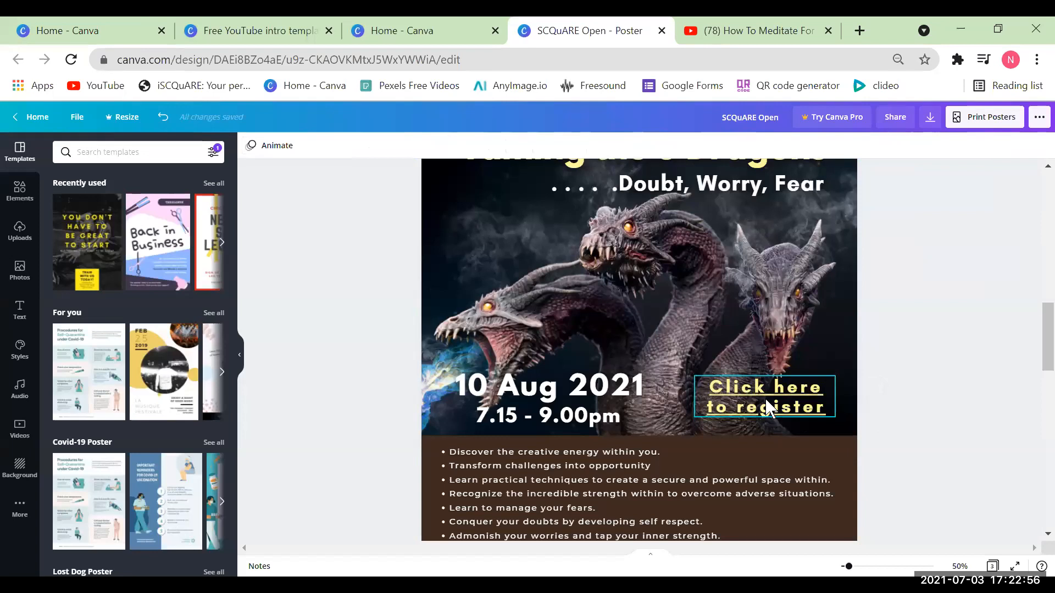
# Remove the underline from the linked "Click here to register" text and deselect it
pyautogui.click(784, 391)
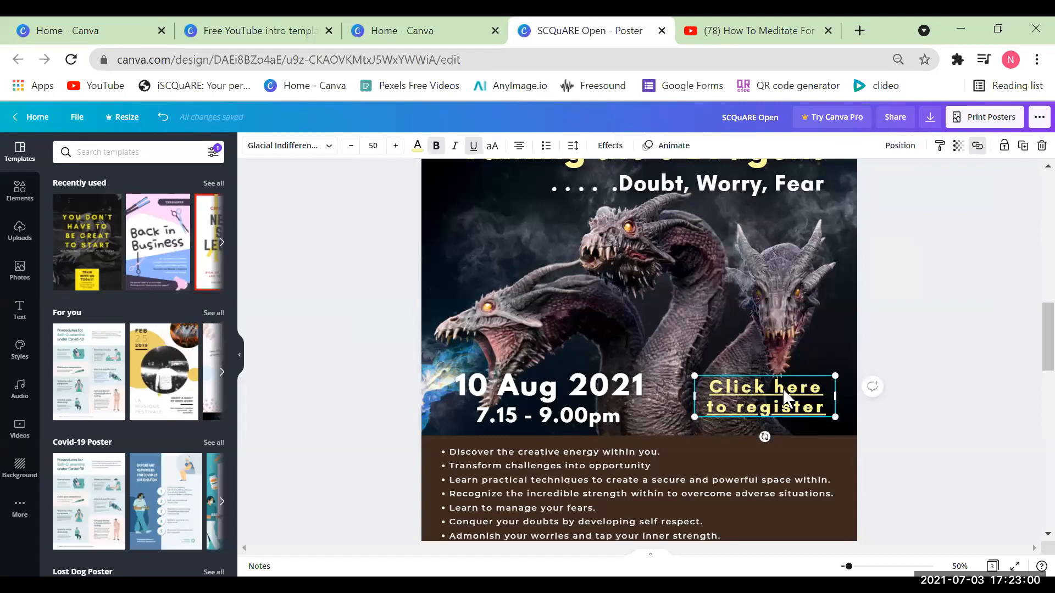
pyautogui.click(888, 365)
pyautogui.click(752, 407)
pyautogui.click(474, 147)
pyautogui.click(970, 313)
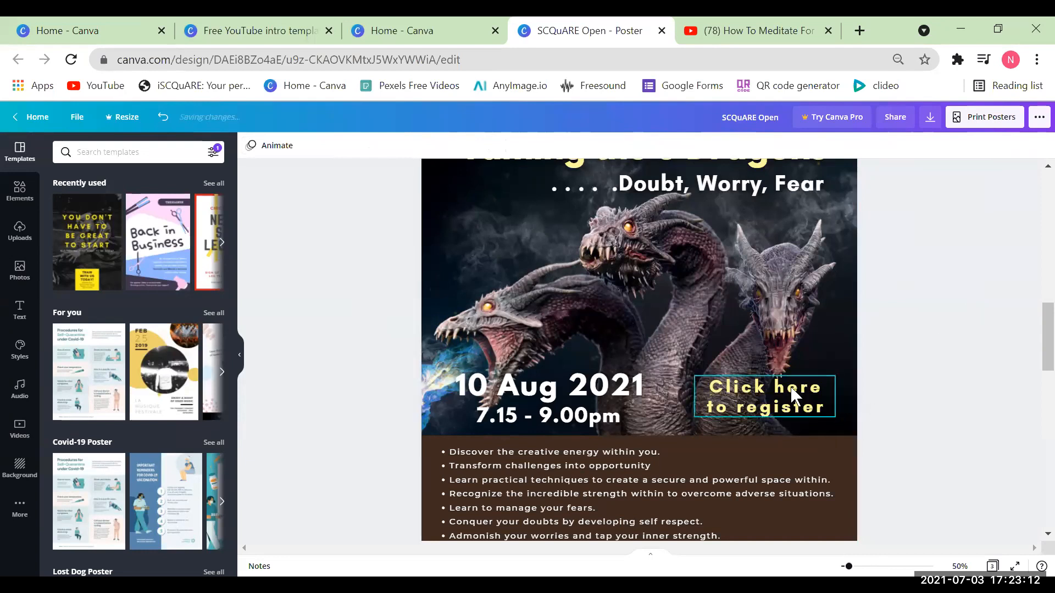
# Review the poster pages, comparing the edited dragon page with the chess-themed page and the other dragon version
pyautogui.click(519, 242)
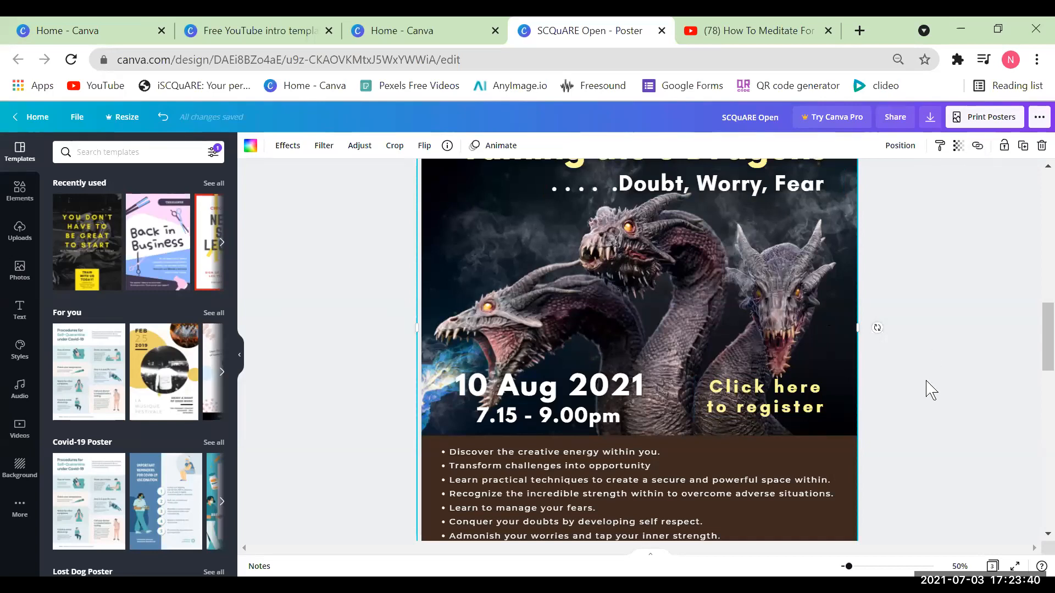
pyautogui.scroll(-3, 794, 369)
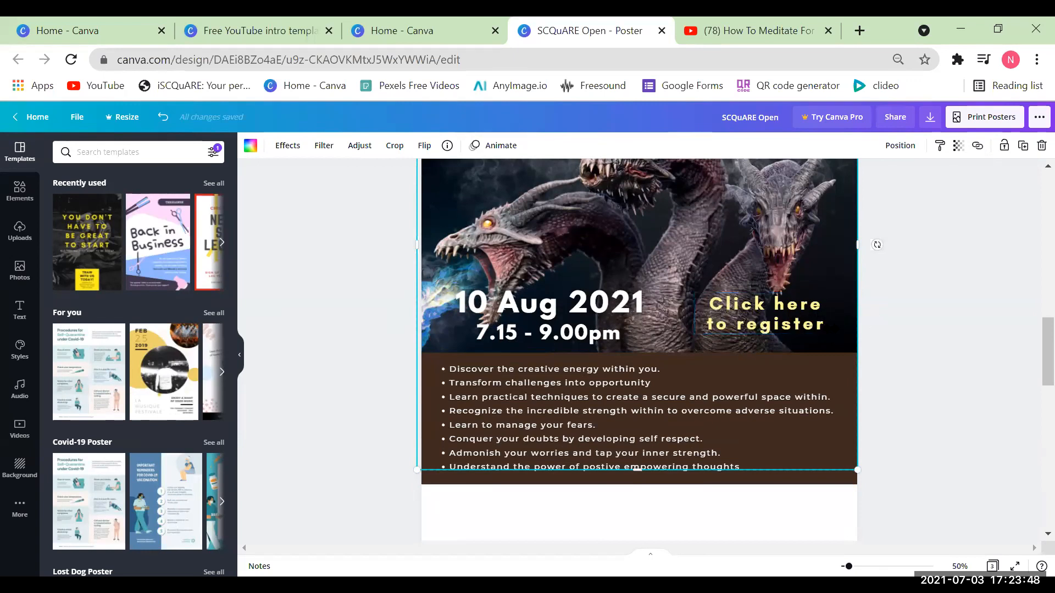
pyautogui.scroll(3, 803, 363)
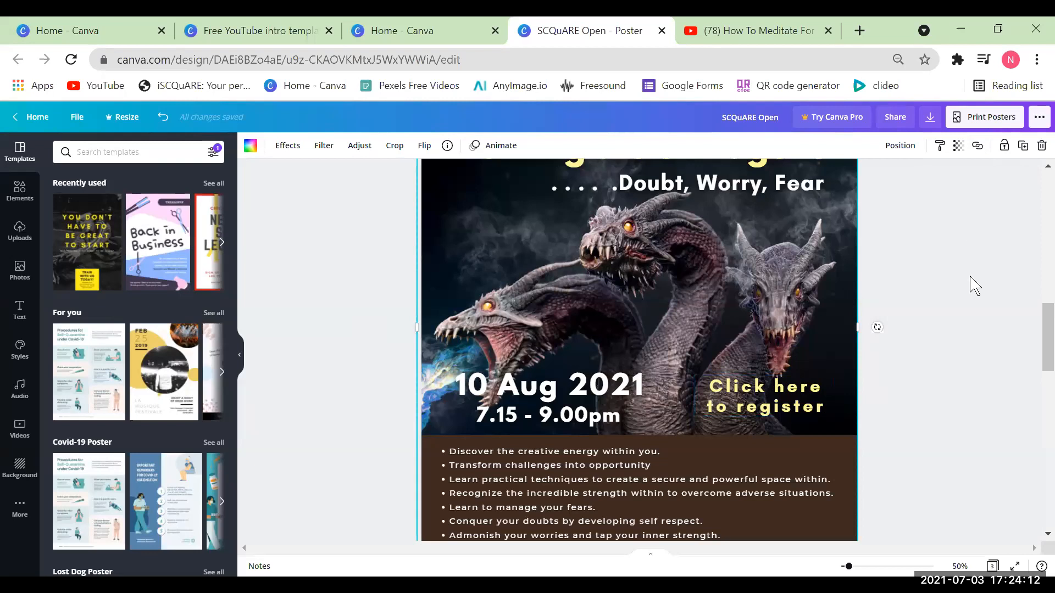
pyautogui.scroll(8, 863, 348)
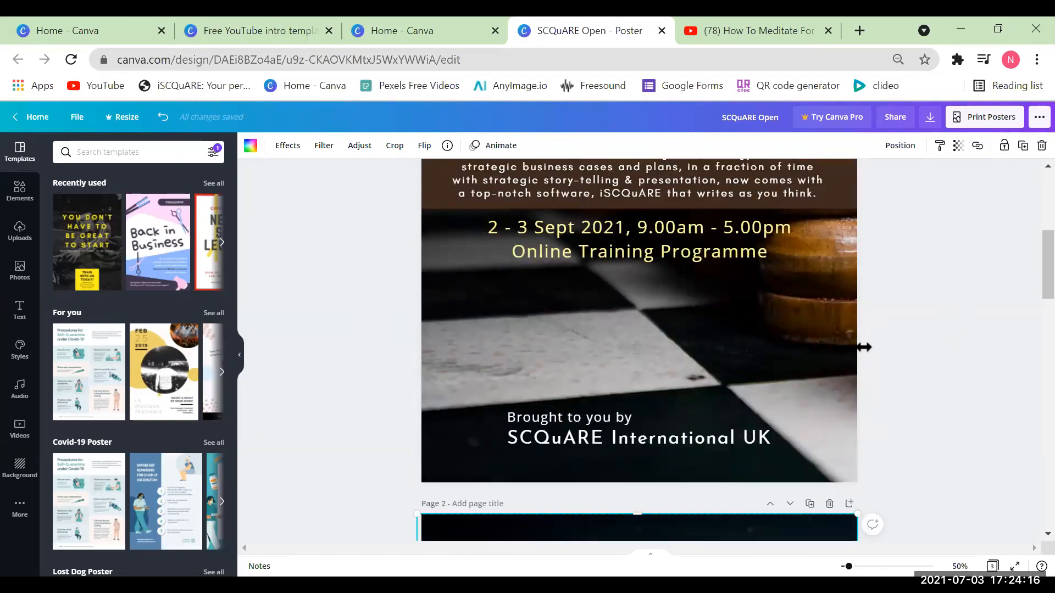
pyautogui.scroll(-10, 862, 349)
pyautogui.scroll(1, 850, 267)
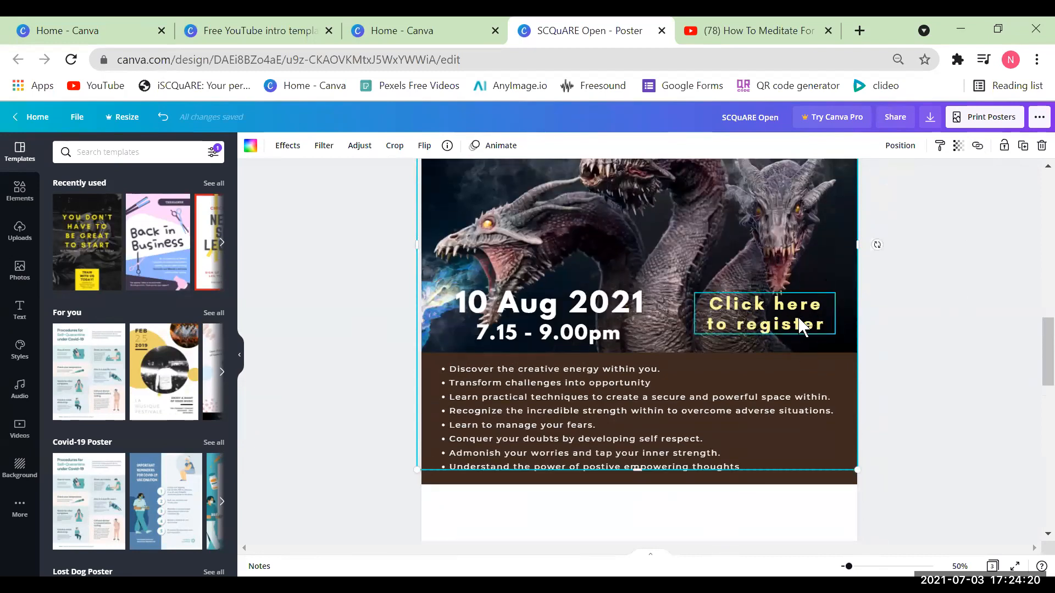
pyautogui.scroll(-5, 916, 349)
pyautogui.scroll(-5, 917, 350)
pyautogui.scroll(1, 914, 349)
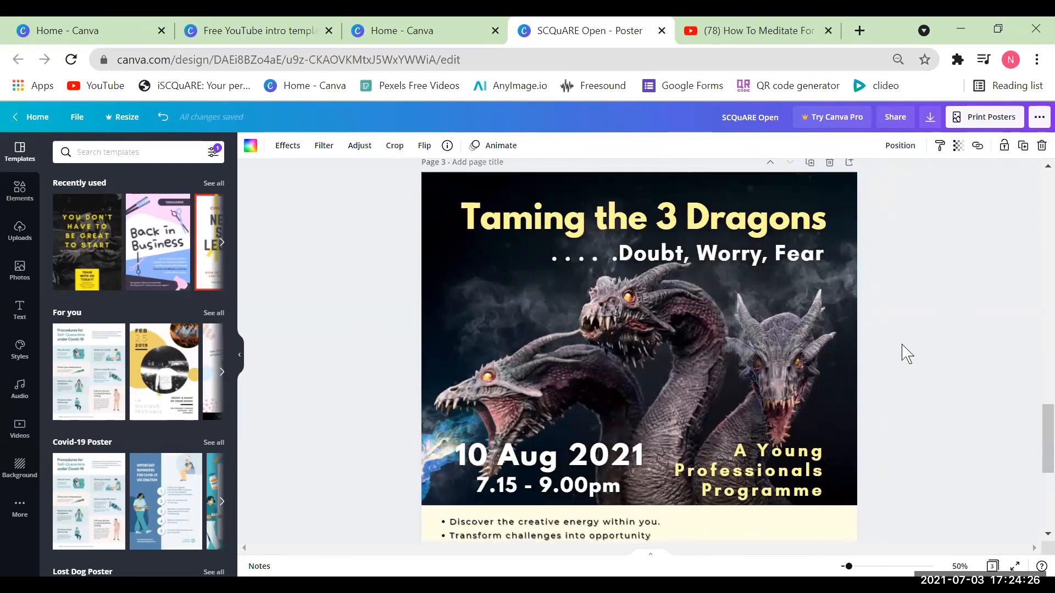
pyautogui.scroll(10, 915, 351)
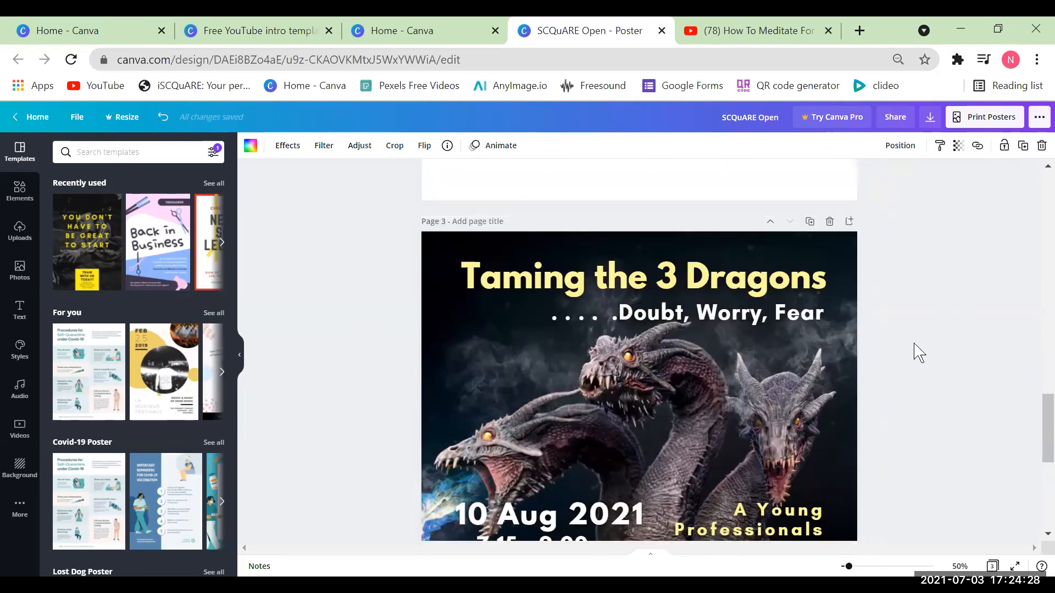
pyautogui.scroll(5, 730, 193)
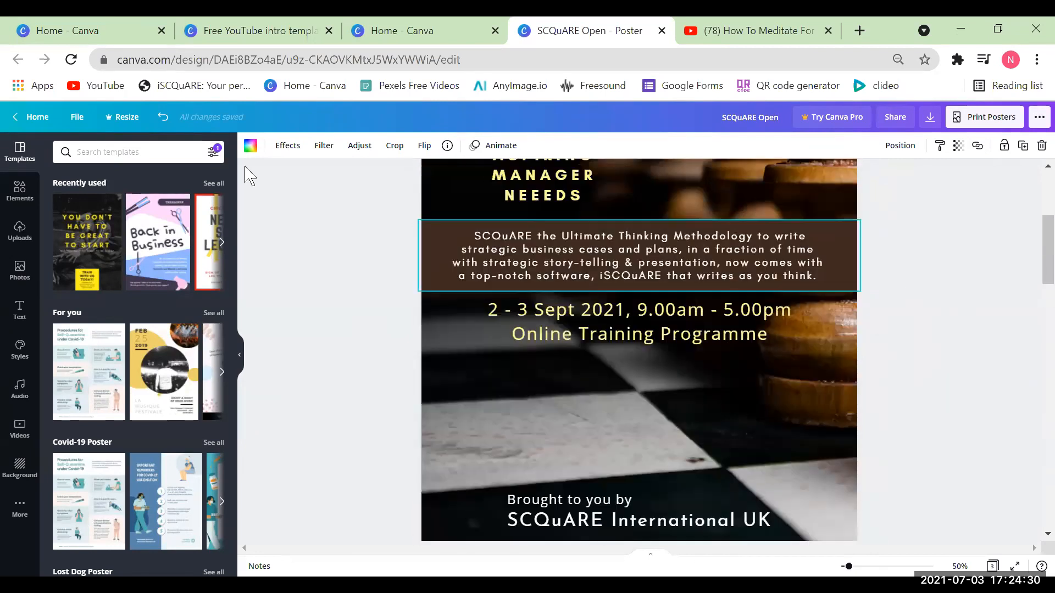
# Save the poster design and return to the home page's list of recent designs
pyautogui.click(76, 117)
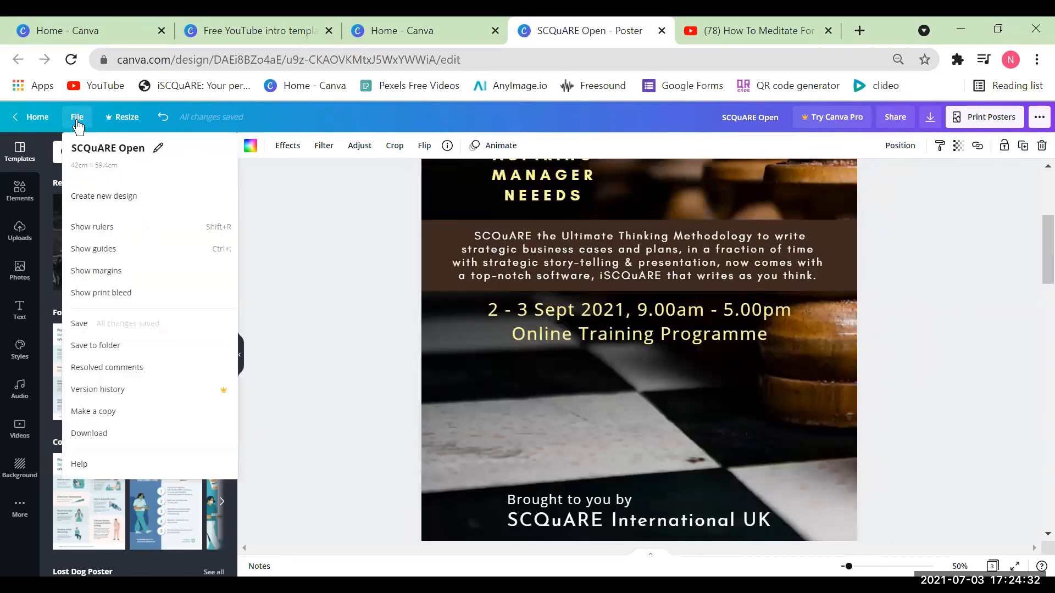
pyautogui.click(104, 326)
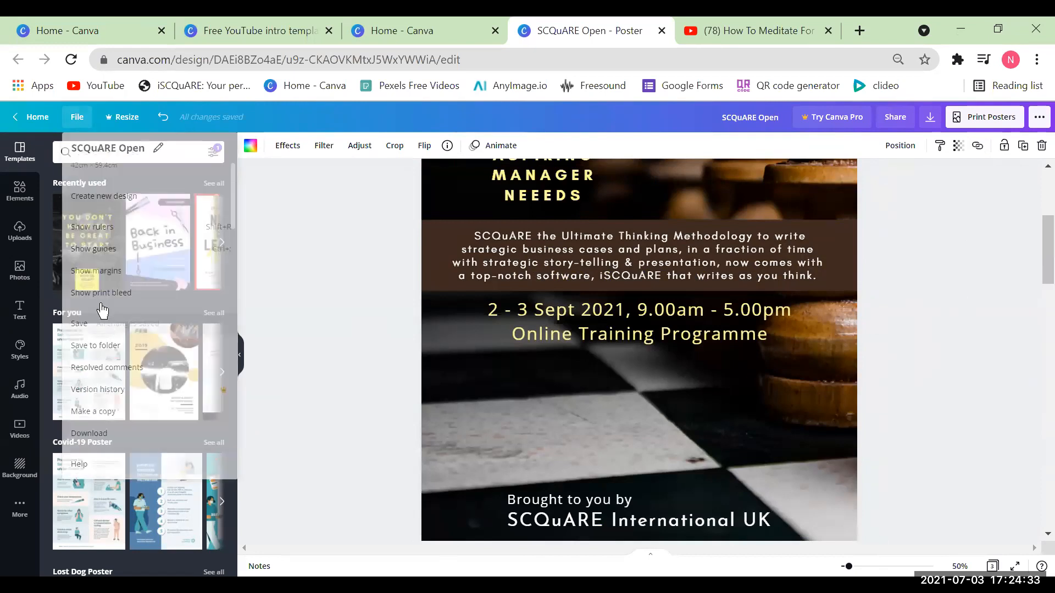
pyautogui.click(37, 118)
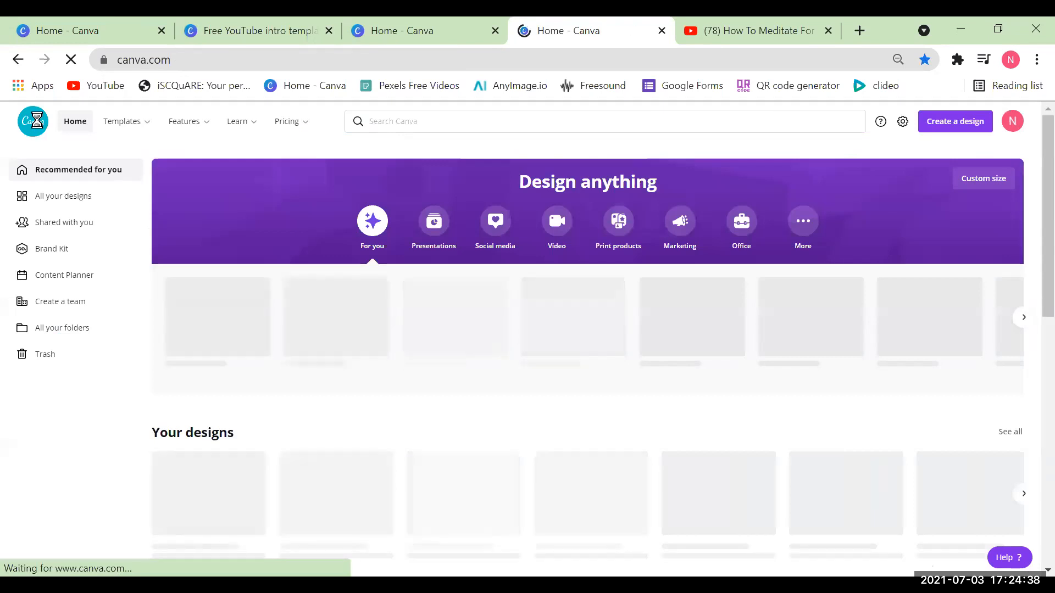
pyautogui.scroll(-3, 356, 348)
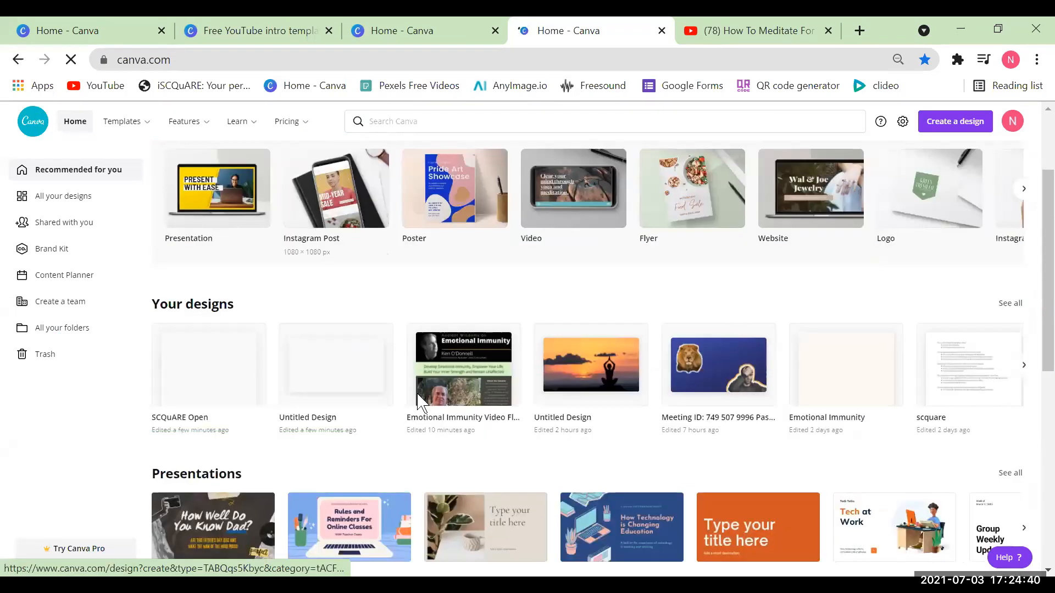
# Open the Emotional Immunity Video Flyer design and recolour the black block behind page 2's talk points to white
pyautogui.click(458, 363)
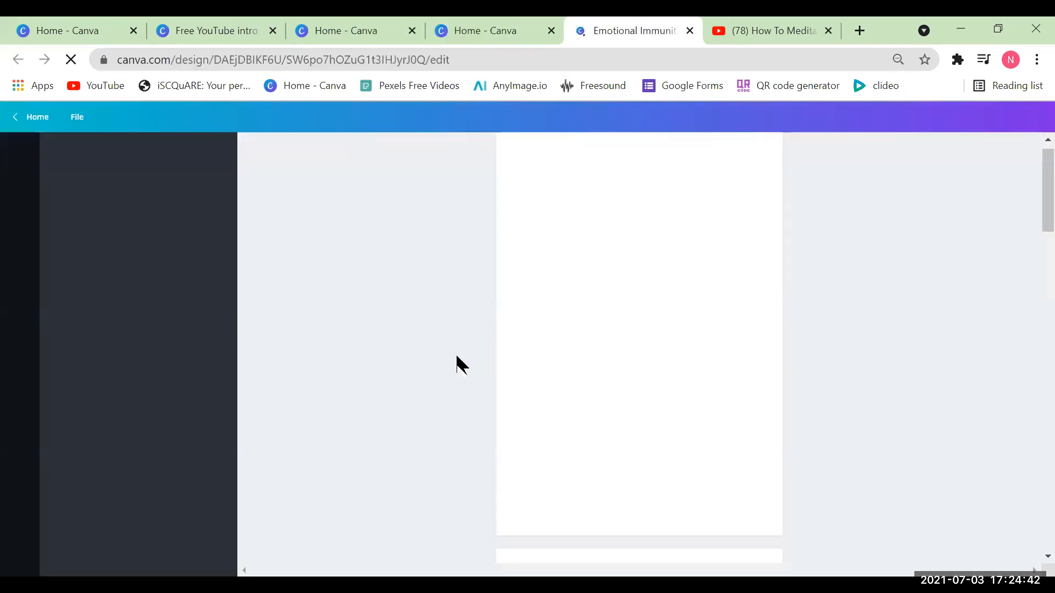
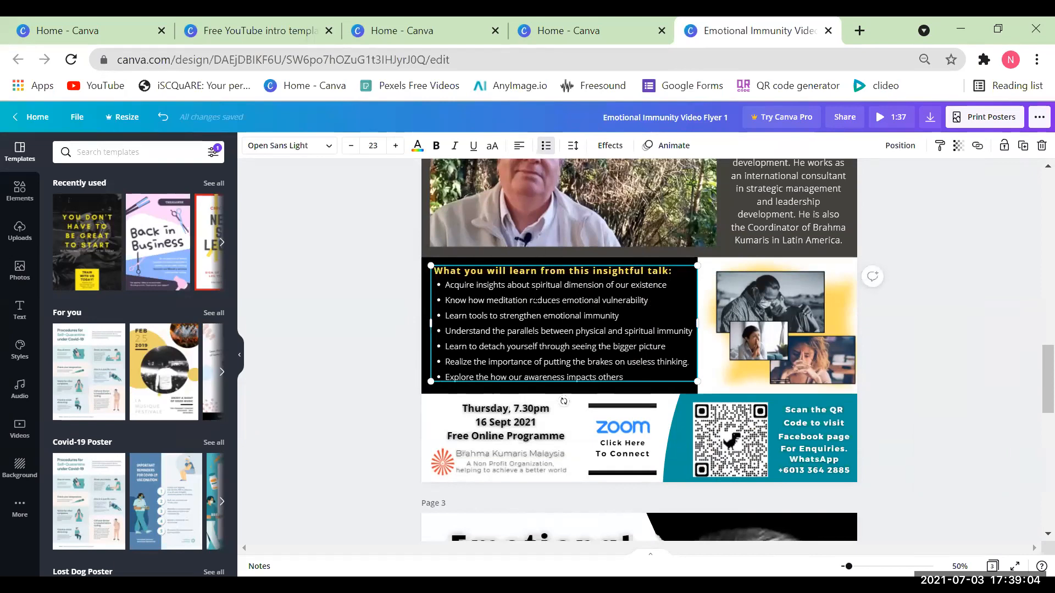
pyautogui.click(544, 268)
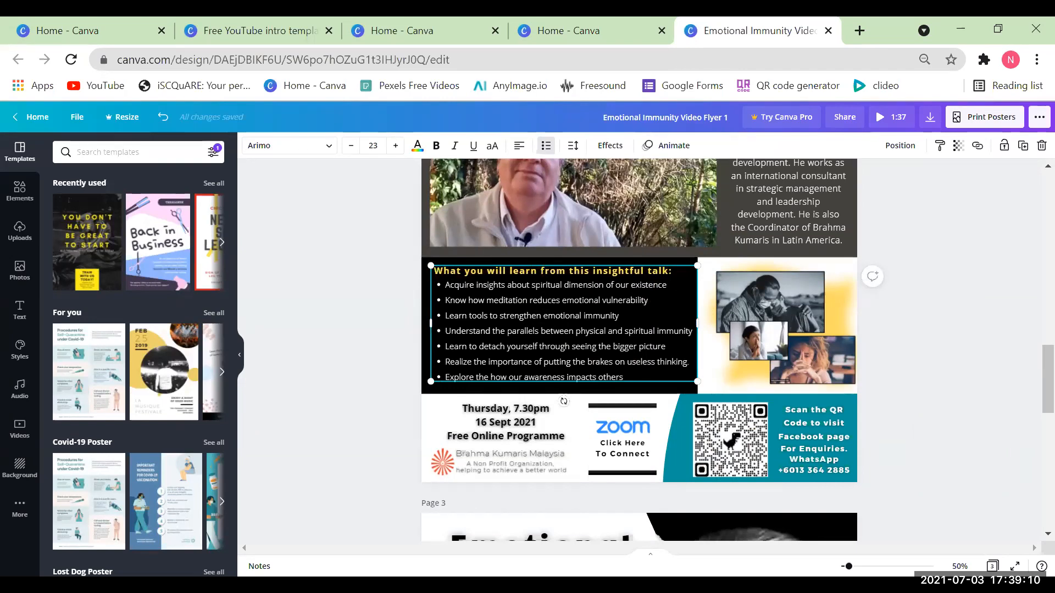
pyautogui.click(379, 288)
pyautogui.click(476, 286)
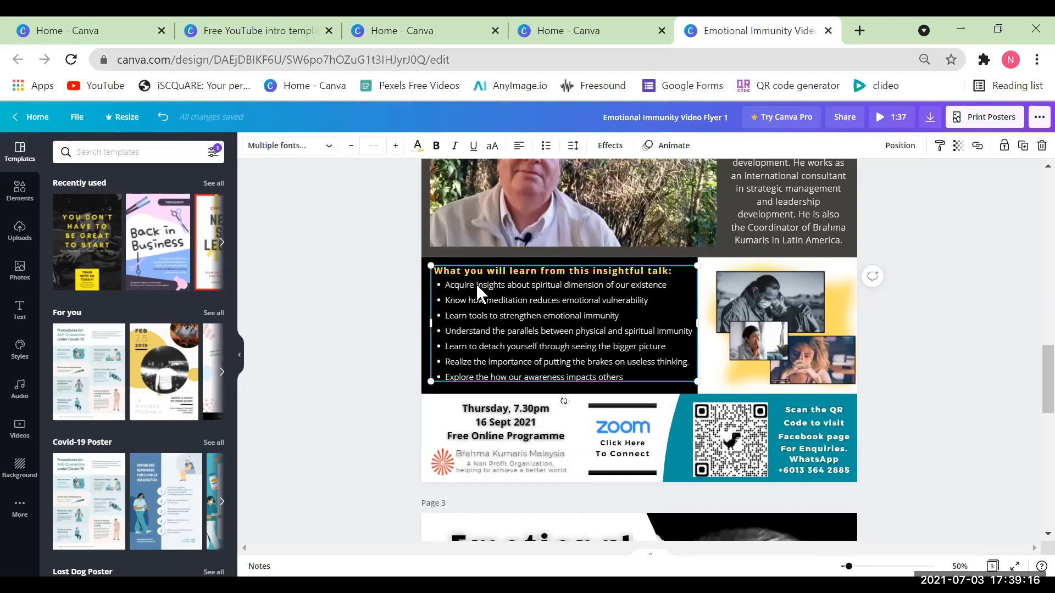
pyautogui.click(476, 282)
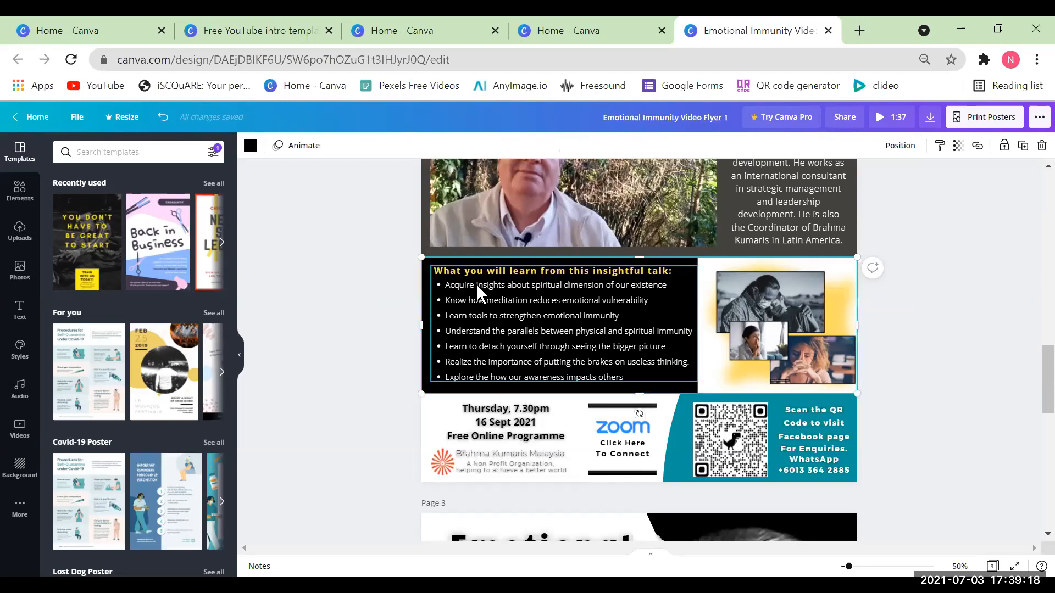
pyautogui.click(413, 347)
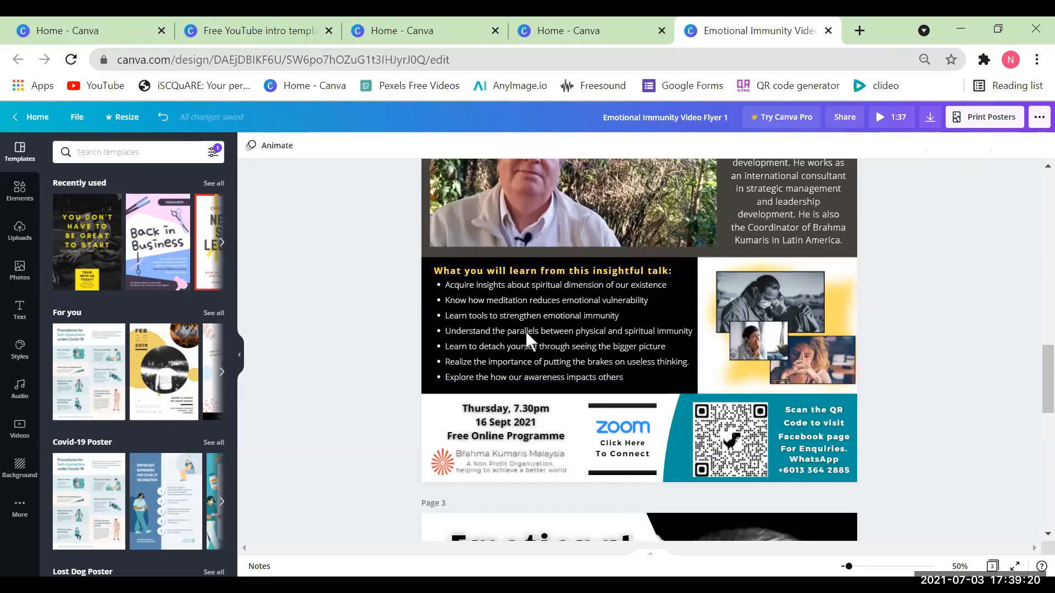
pyautogui.click(530, 333)
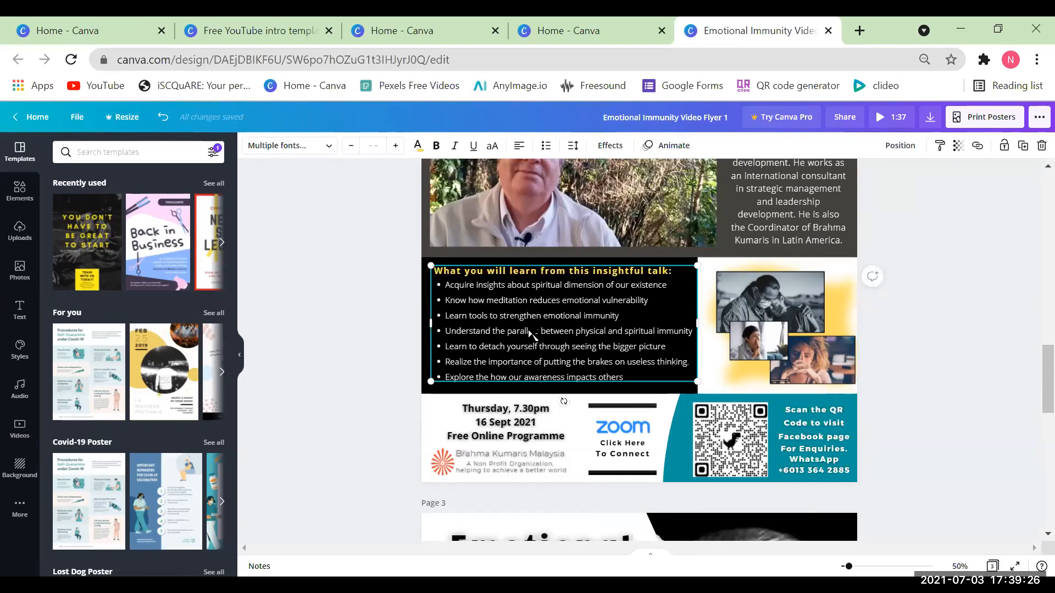
pyautogui.click(531, 333)
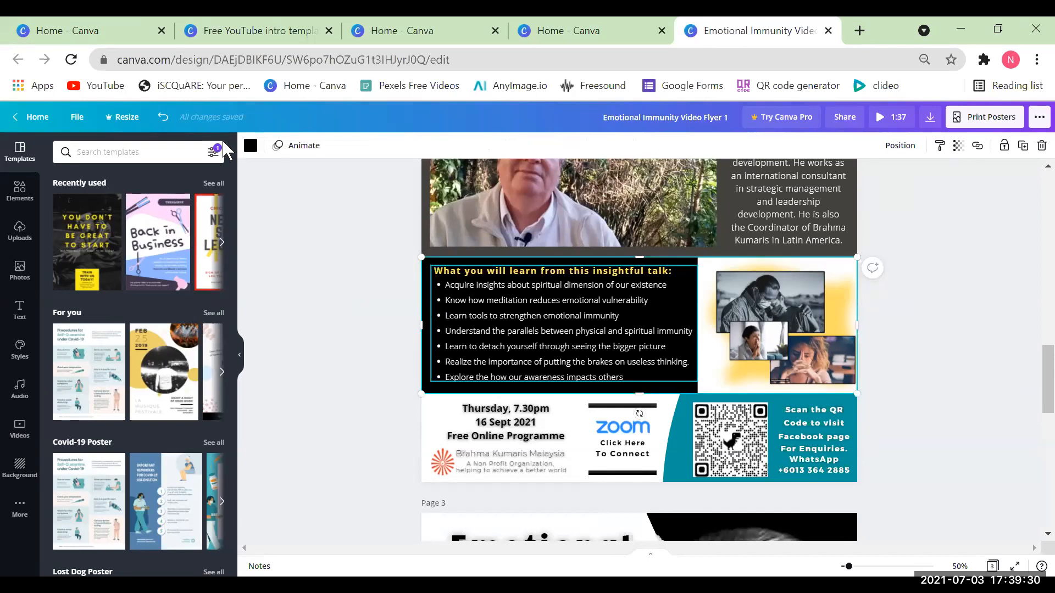
pyautogui.click(250, 145)
pyautogui.click(94, 232)
pyautogui.press('Escape')
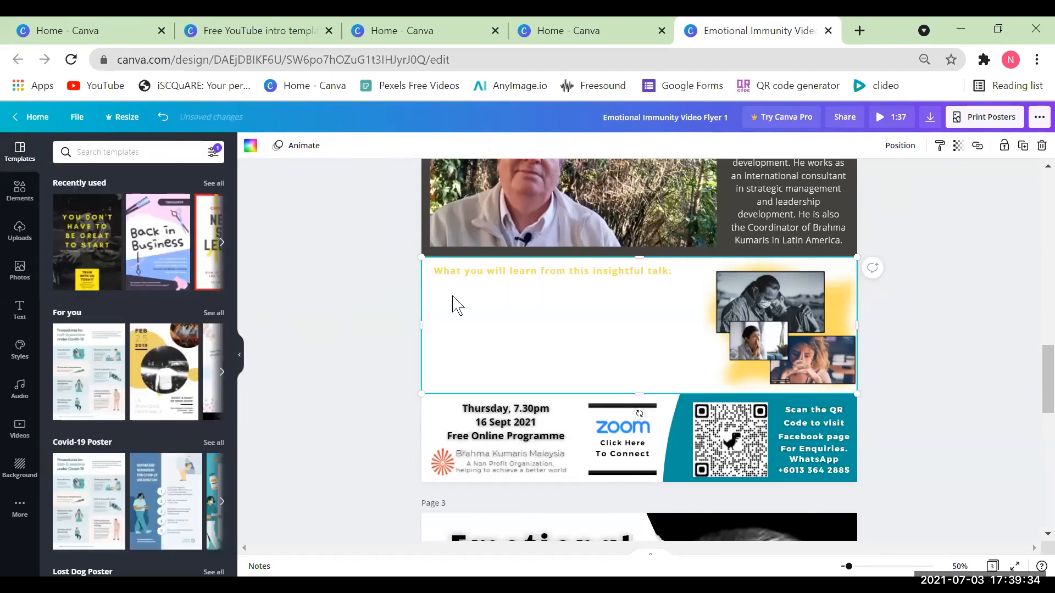
# Change the text colour of page 2's "What you will learn from this insightful talk" text box to black and deselect it
pyautogui.click(490, 284)
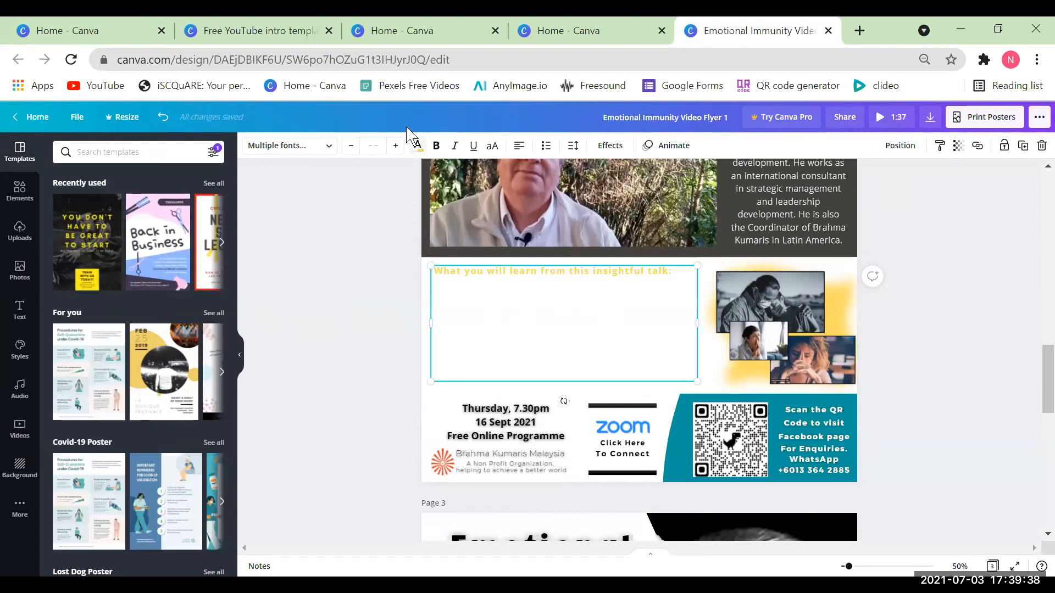
pyautogui.click(418, 146)
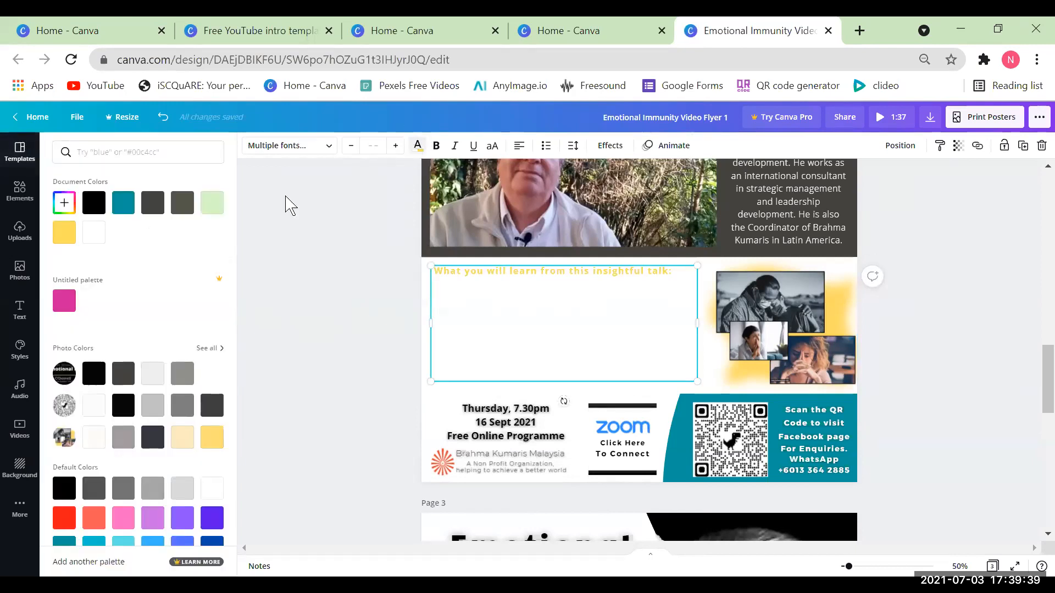
pyautogui.click(97, 209)
pyautogui.press('Escape')
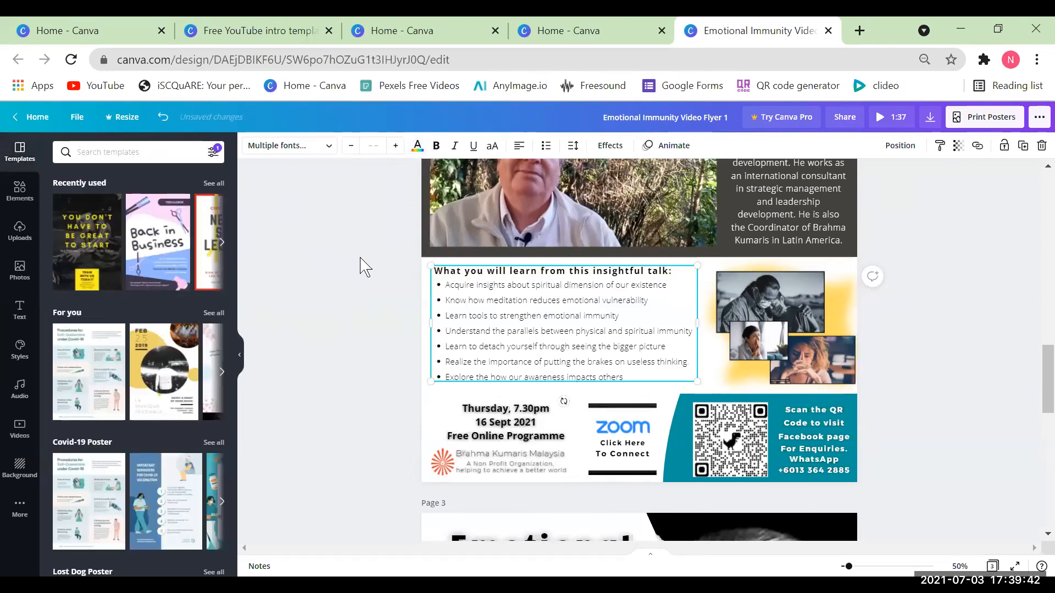
pyautogui.click(364, 269)
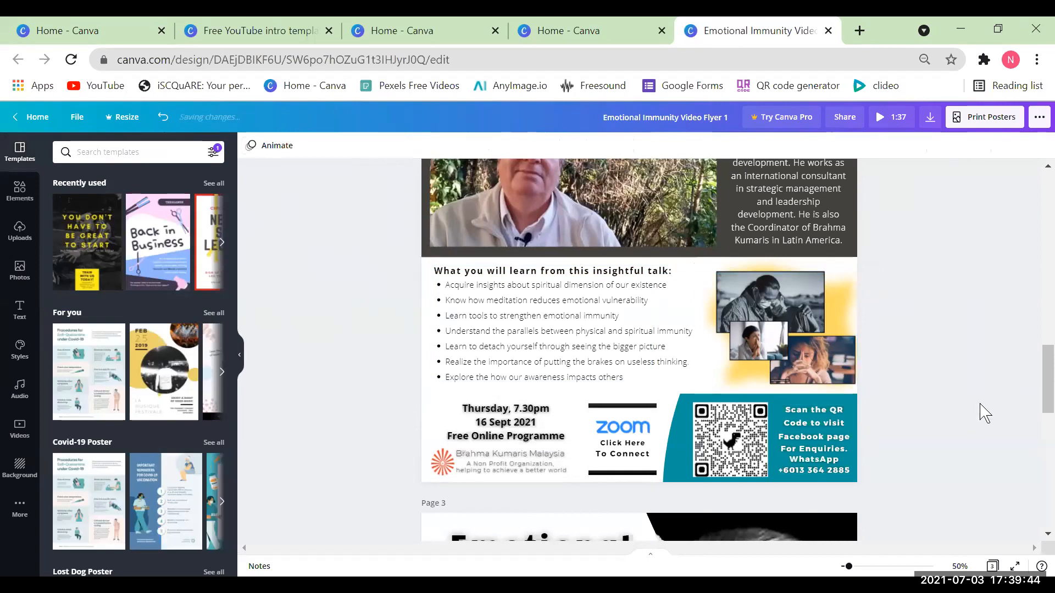
# Examine the layout of flyer page 2 as a whole at 25% zoom and section by section at 50%
pyautogui.click(960, 566)
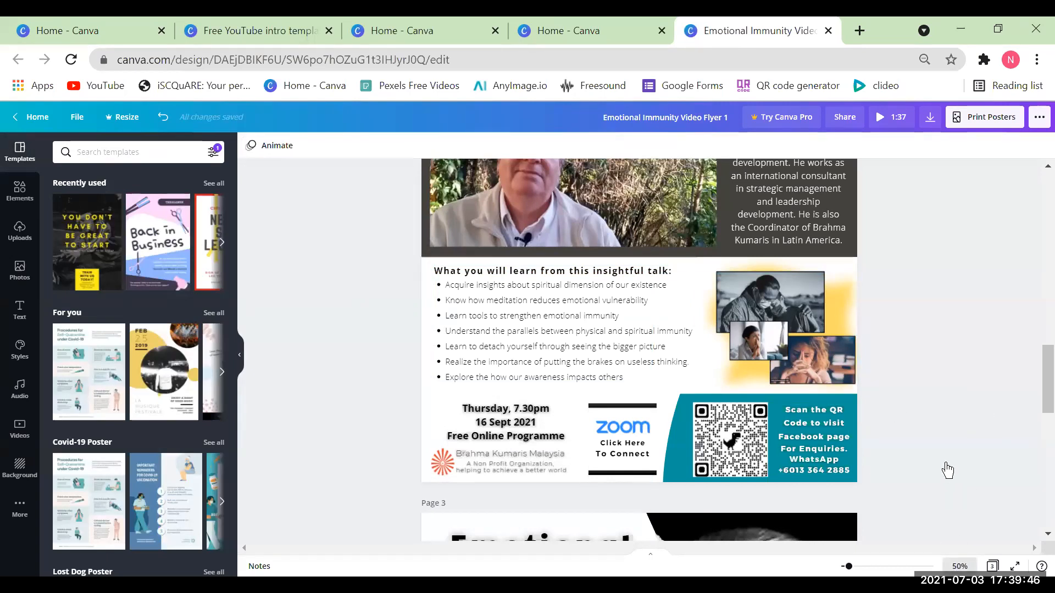
pyautogui.click(945, 462)
pyautogui.scroll(2, 948, 449)
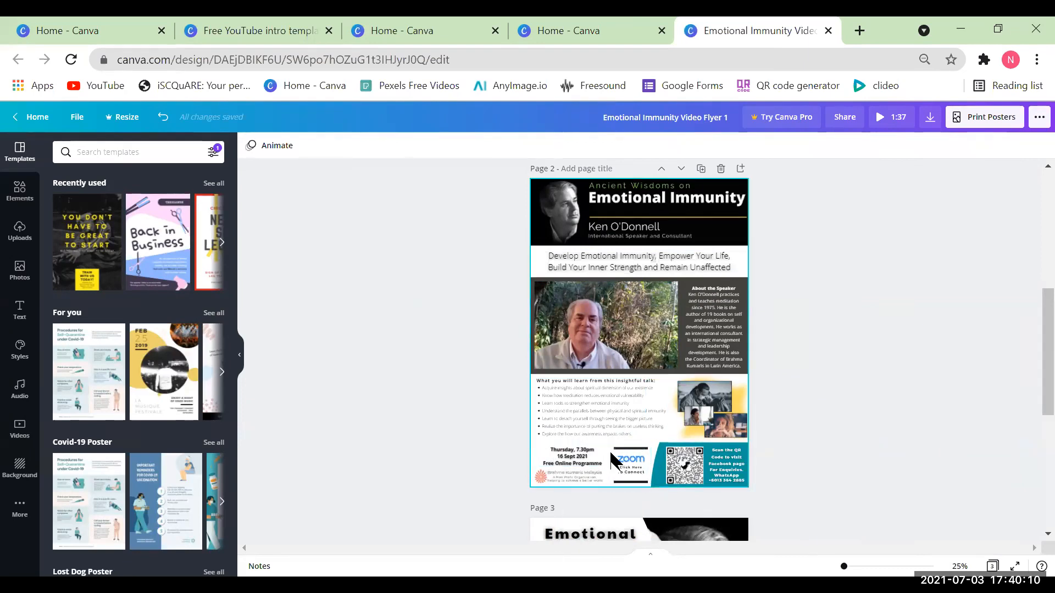
pyautogui.click(960, 566)
pyautogui.click(945, 439)
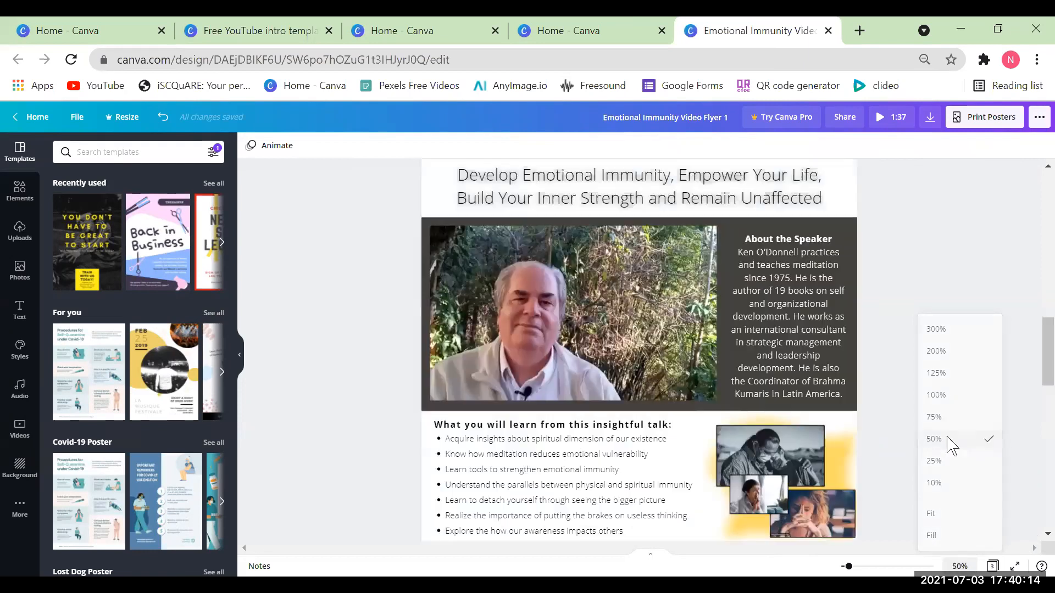
pyautogui.scroll(2, 901, 406)
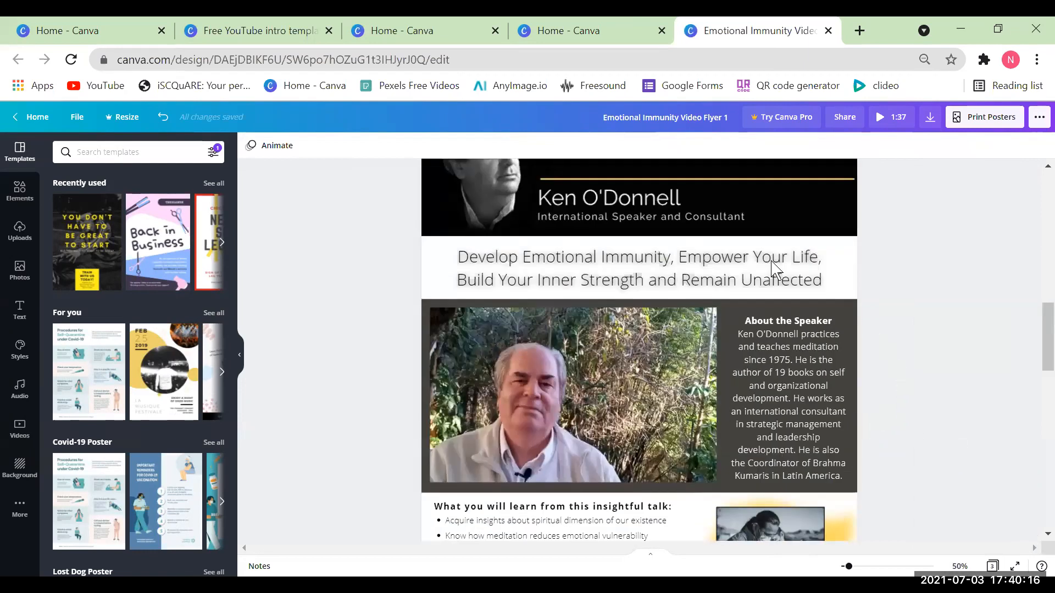
pyautogui.scroll(-4, 918, 470)
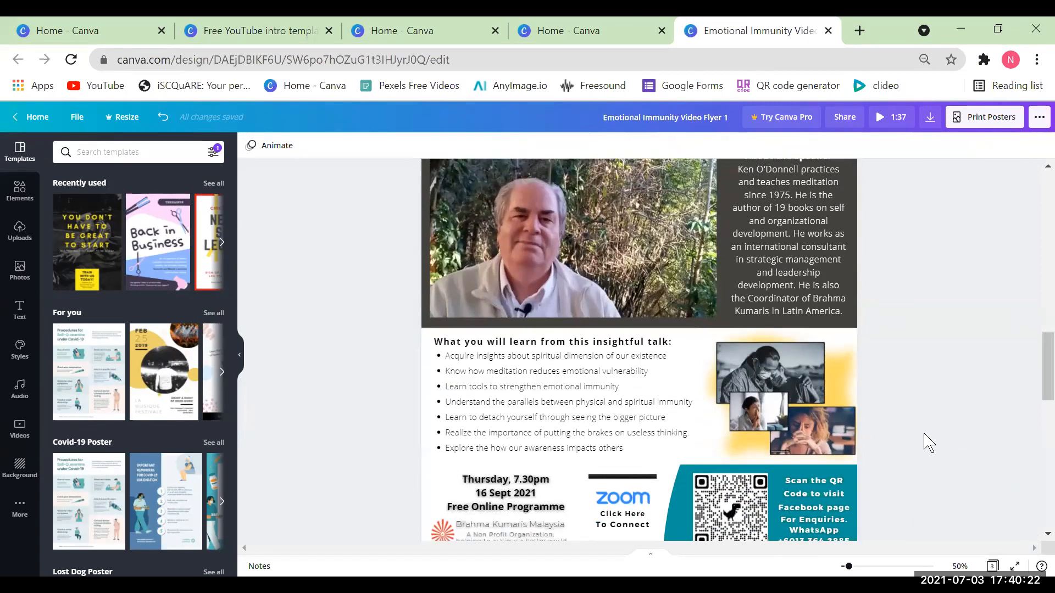
pyautogui.scroll(-3, 927, 442)
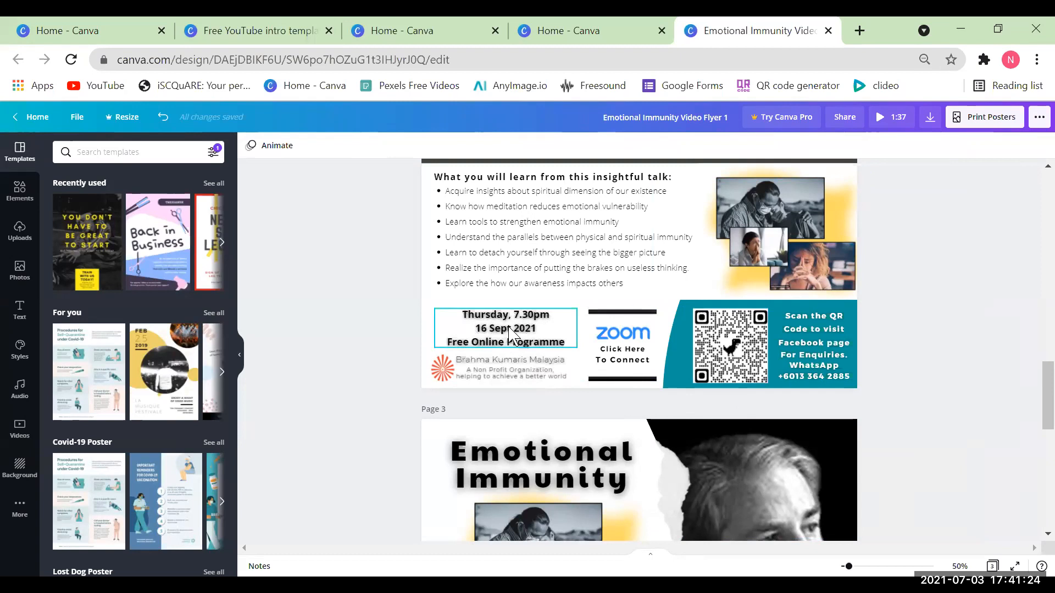
pyautogui.scroll(1, 597, 331)
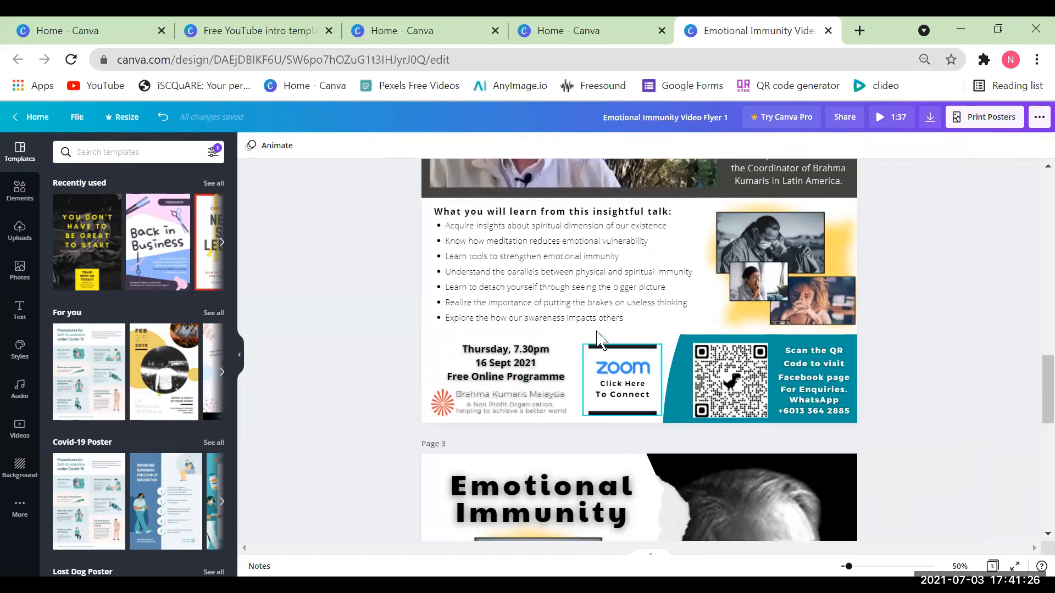
pyautogui.scroll(5, 597, 331)
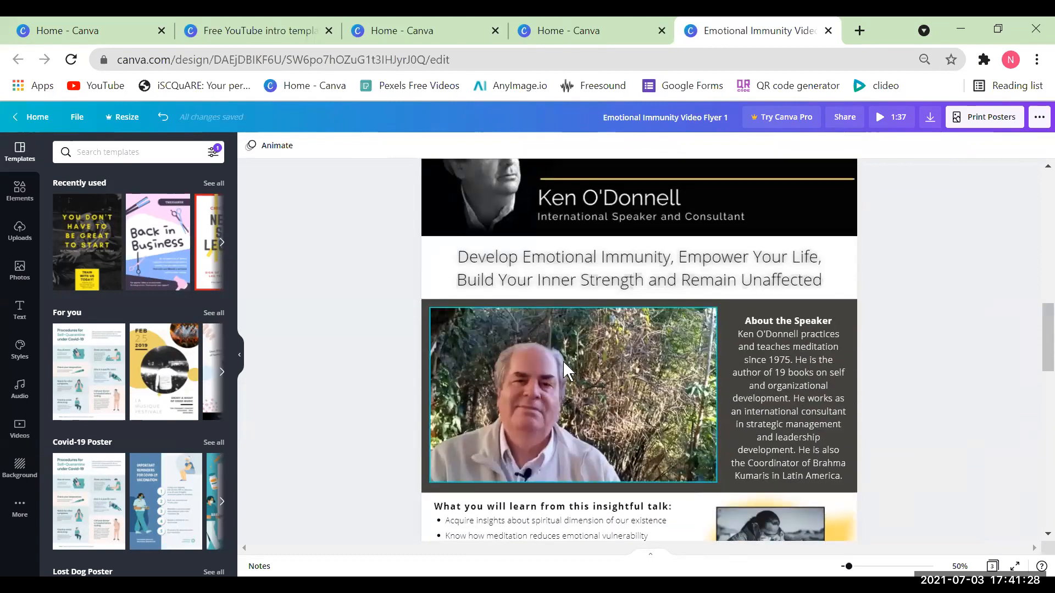
pyautogui.scroll(2, 604, 202)
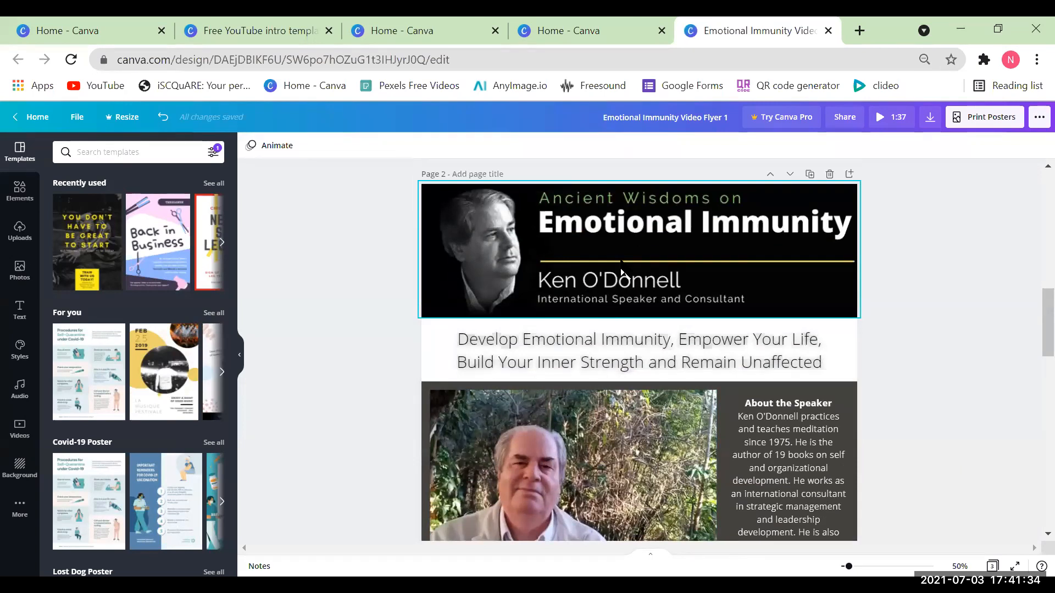
pyautogui.scroll(-3, 626, 357)
pyautogui.scroll(-2, 625, 352)
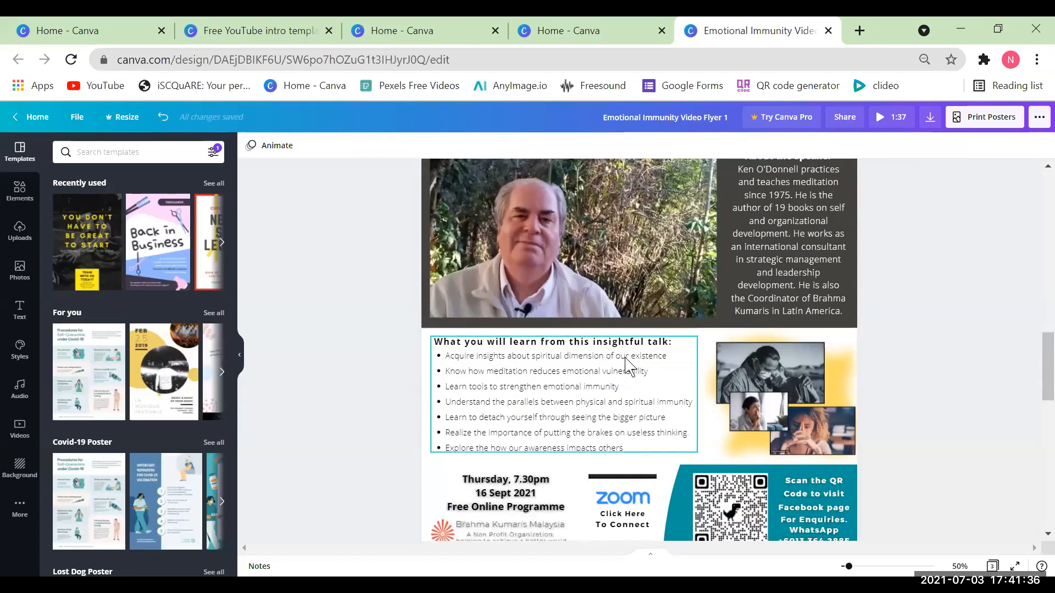
pyautogui.scroll(-3, 624, 362)
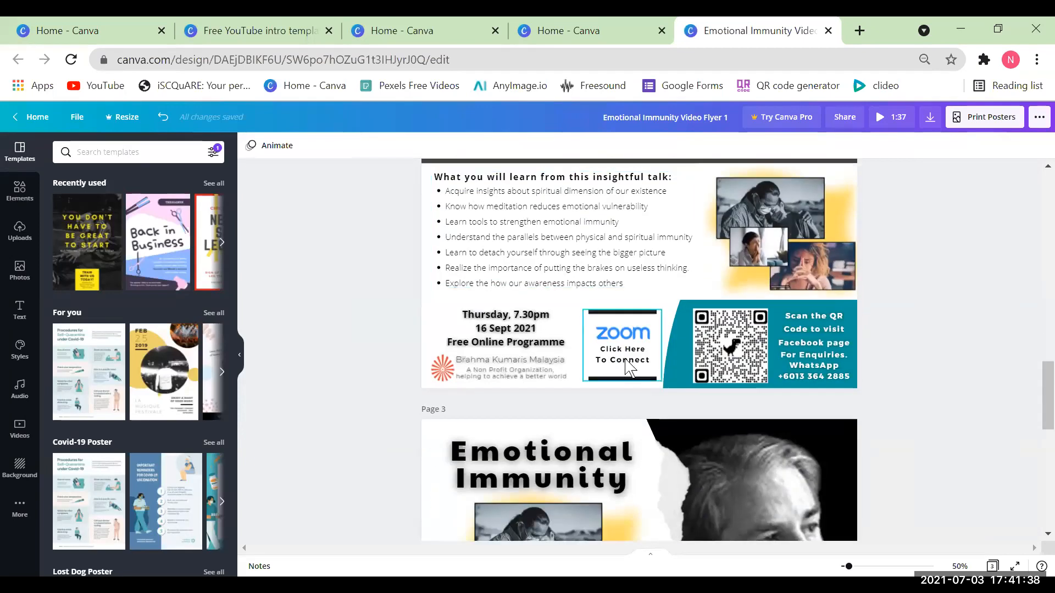
# Compare page 2's recoloured talk points and footer with the original version of the flyer on page 1
pyautogui.scroll(3, 629, 367)
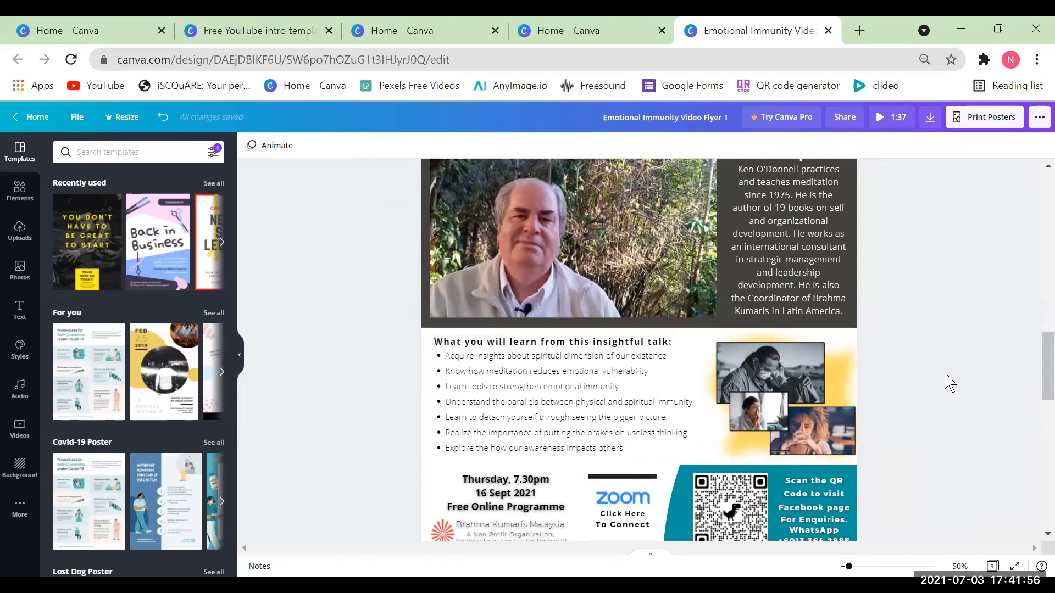
pyautogui.scroll(-1, 959, 378)
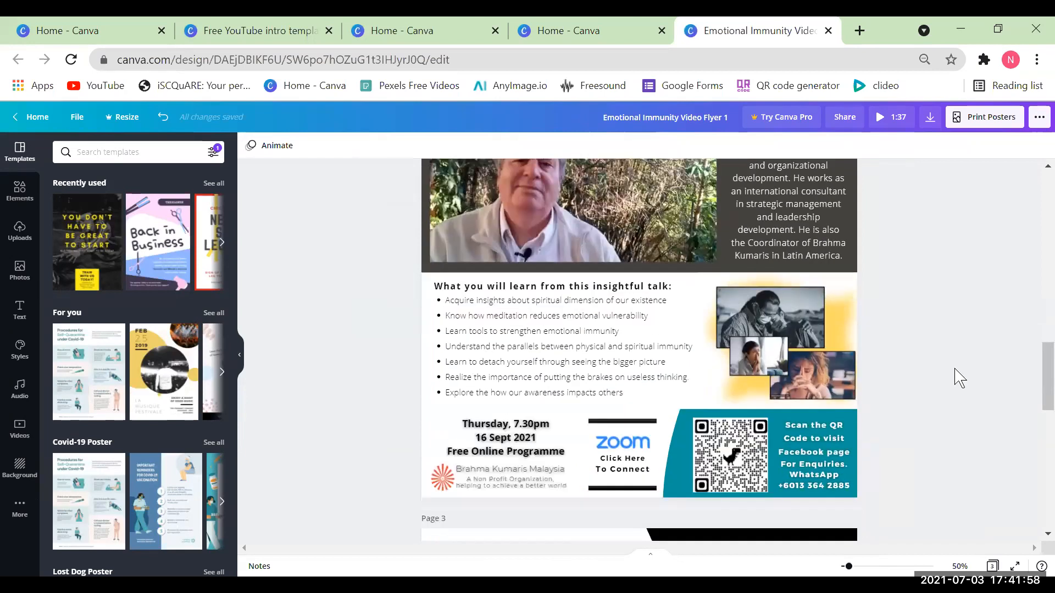
pyautogui.scroll(-1, 959, 378)
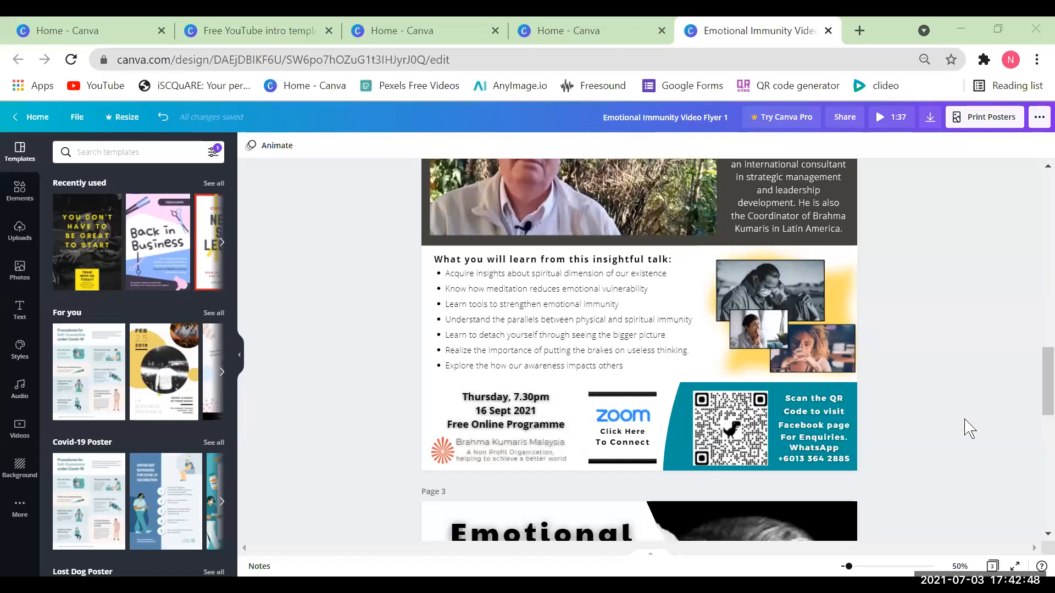
pyautogui.scroll(-3, 971, 426)
pyautogui.scroll(-2, 974, 421)
pyautogui.scroll(6, 974, 421)
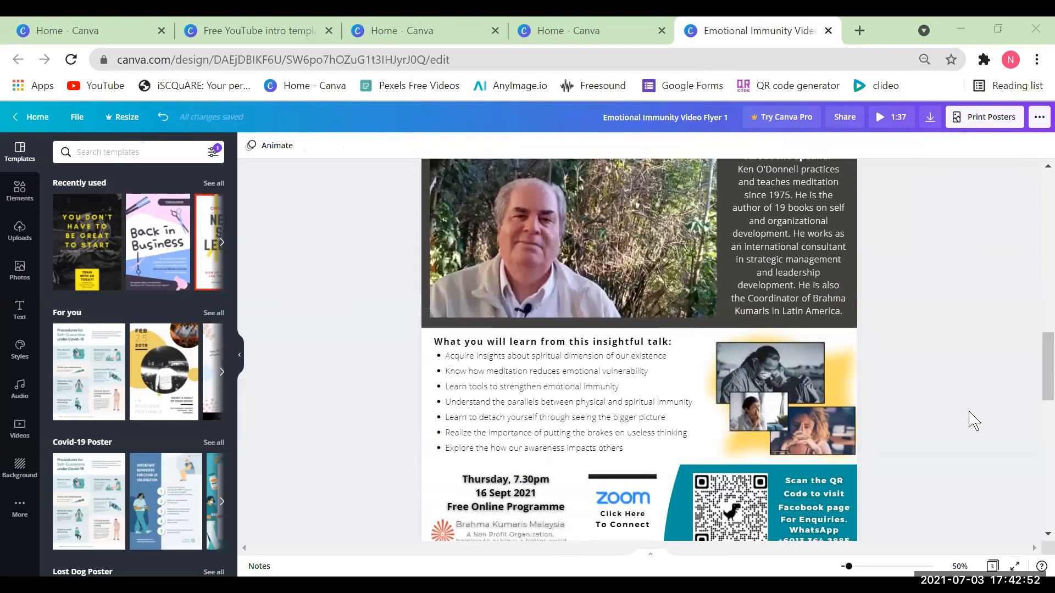
pyautogui.scroll(15, 974, 421)
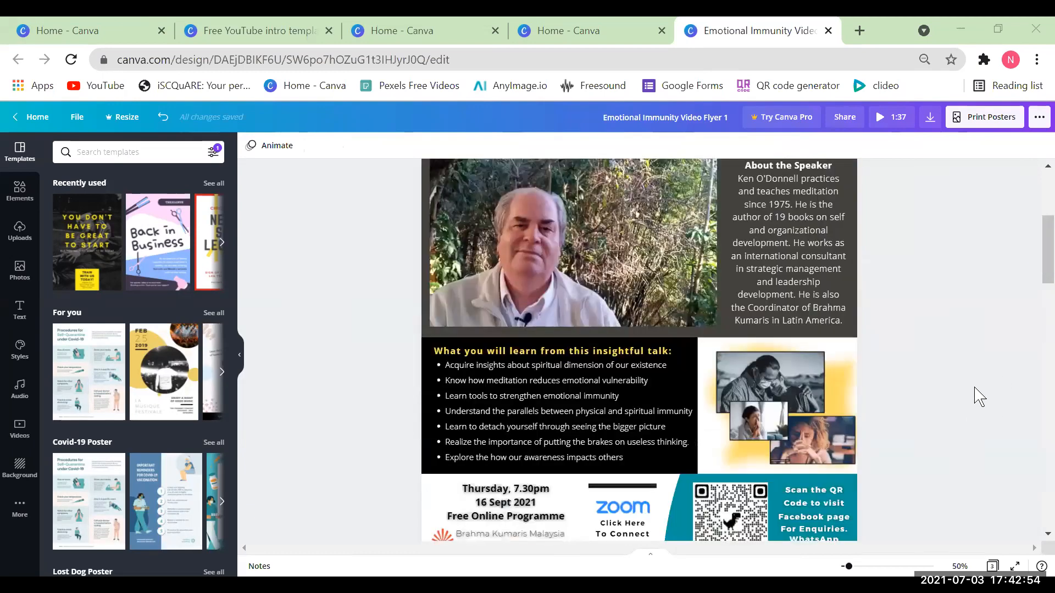
pyautogui.scroll(6, 976, 394)
pyautogui.scroll(3, 370, 273)
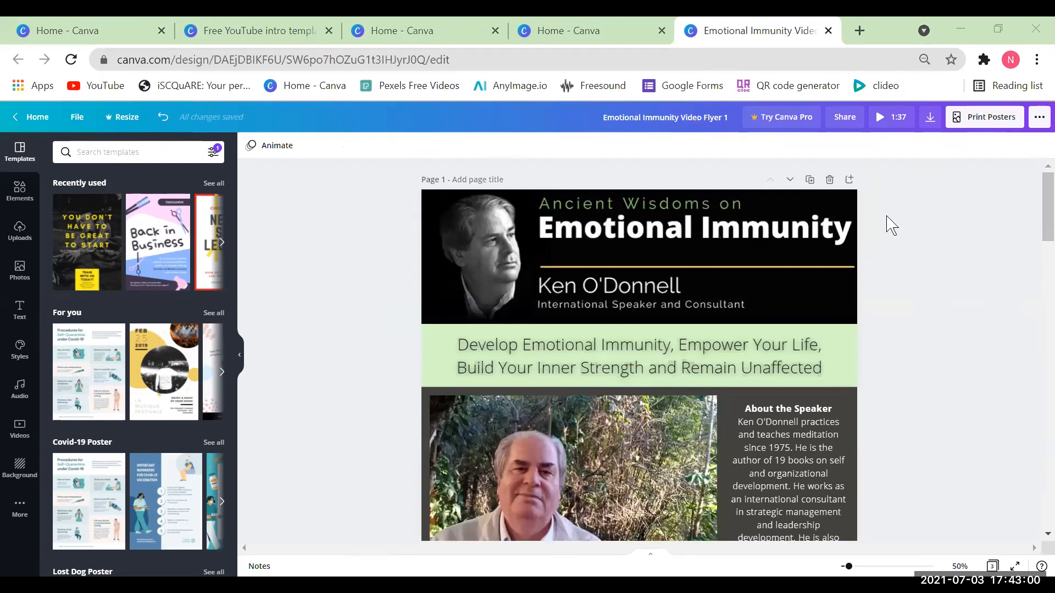
# Open a new browser tab and close the surplus design tabs, keeping a single Canva home tab
pyautogui.click(860, 31)
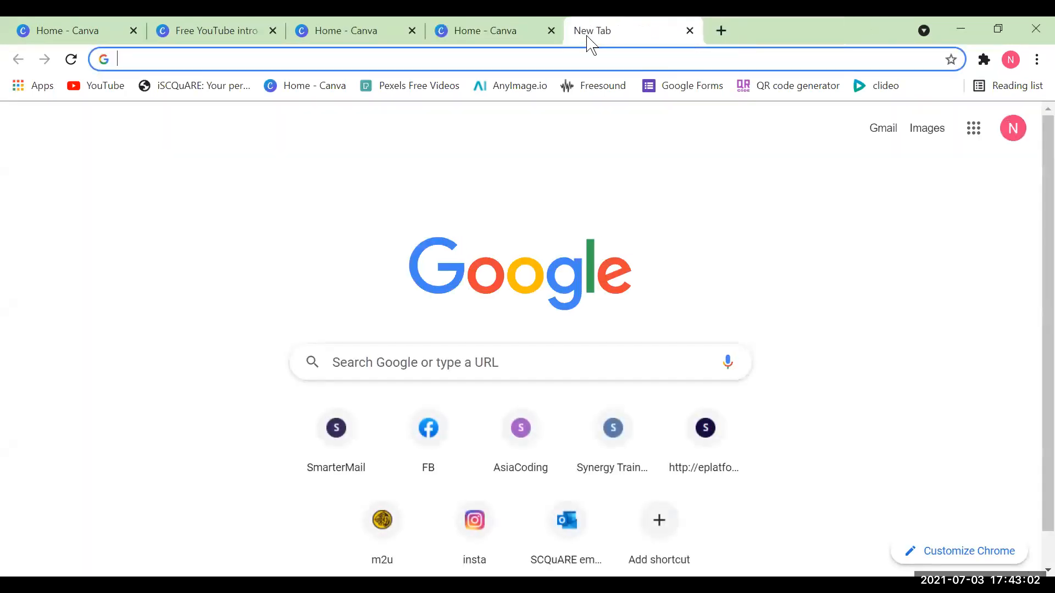
pyautogui.click(551, 30)
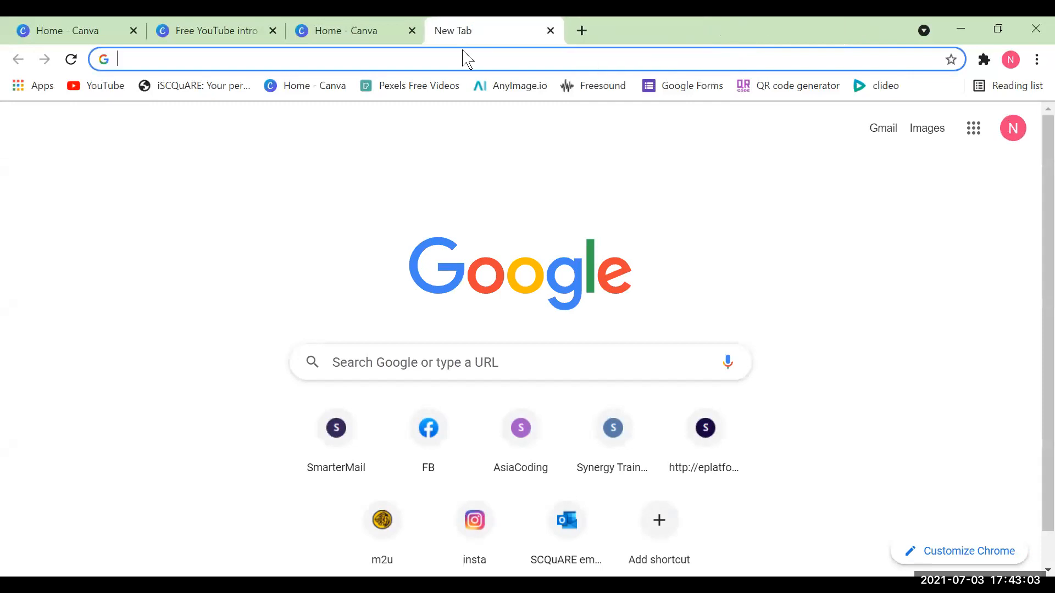
pyautogui.click(352, 32)
pyautogui.click(412, 30)
pyautogui.click(272, 31)
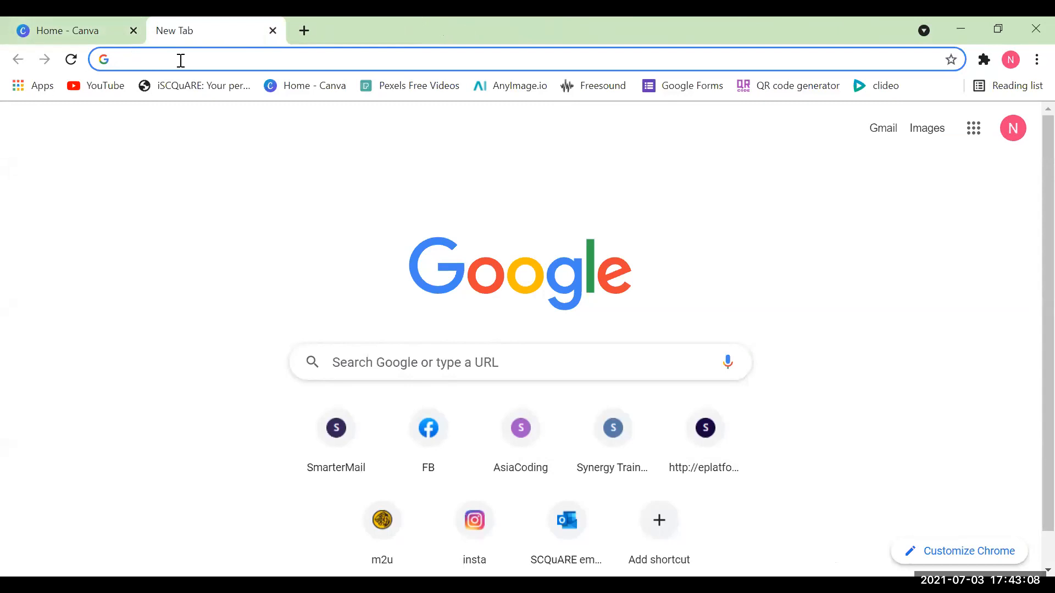
# Open Facebook in the new browser tab and check which managed pages are offered under Your Pages
pyautogui.click(428, 434)
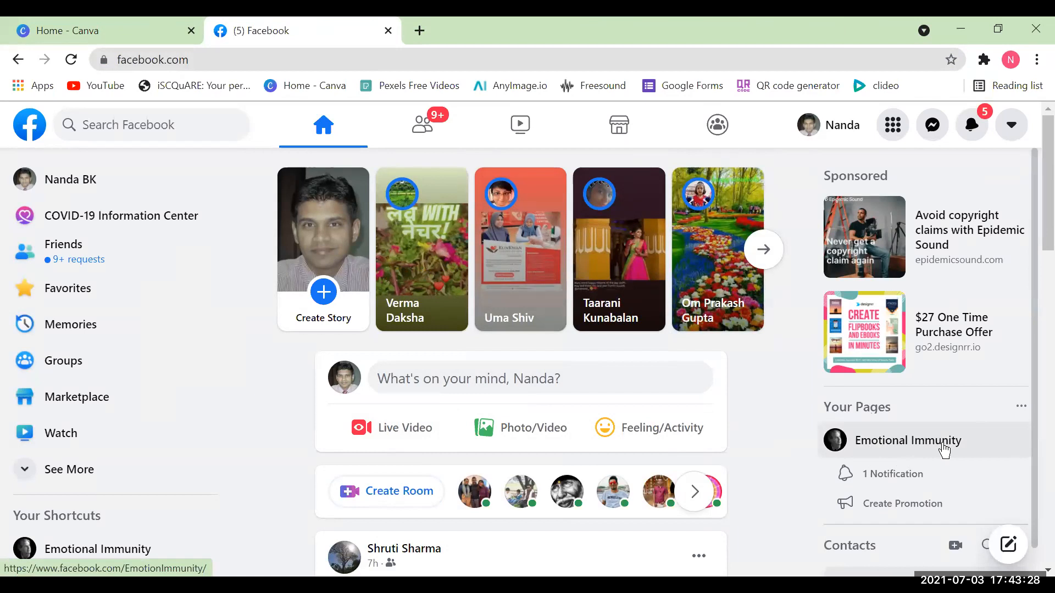
pyautogui.click(1019, 408)
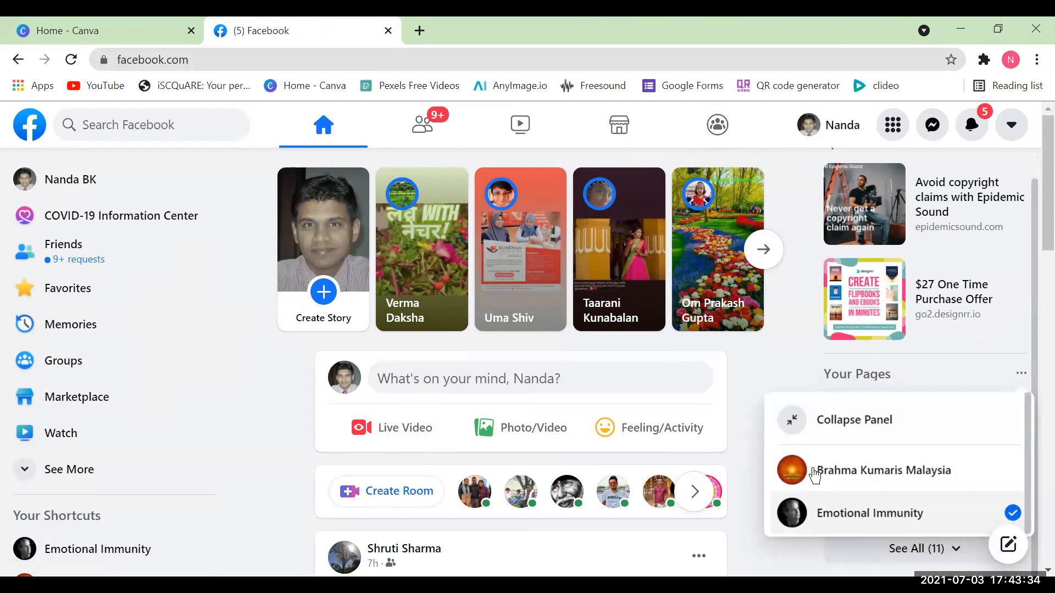
pyautogui.click(786, 367)
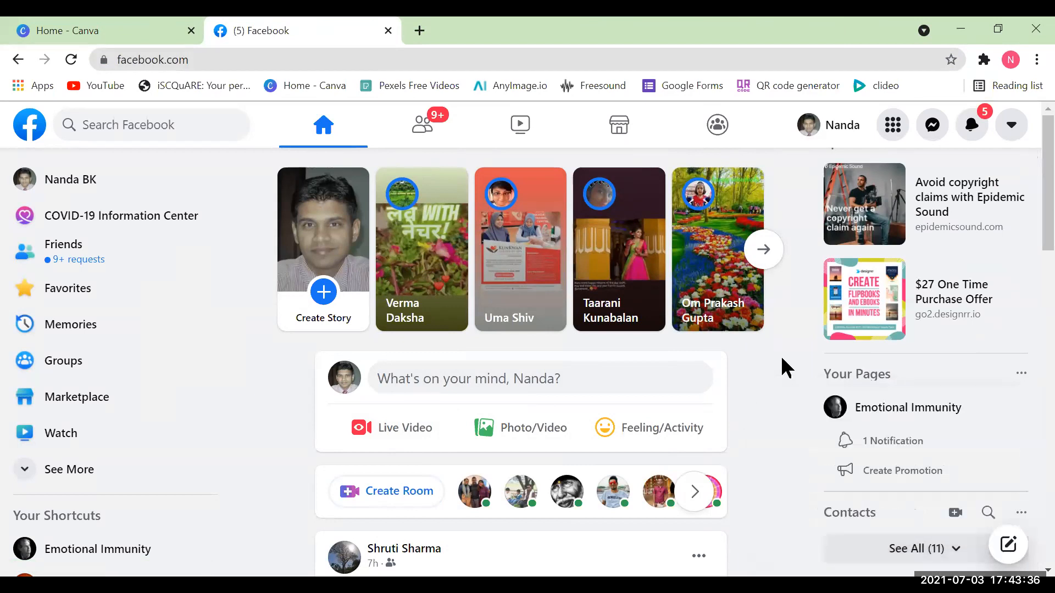
# Open the Create a Page form and examine its required fields and the full desktop preview
pyautogui.click(893, 126)
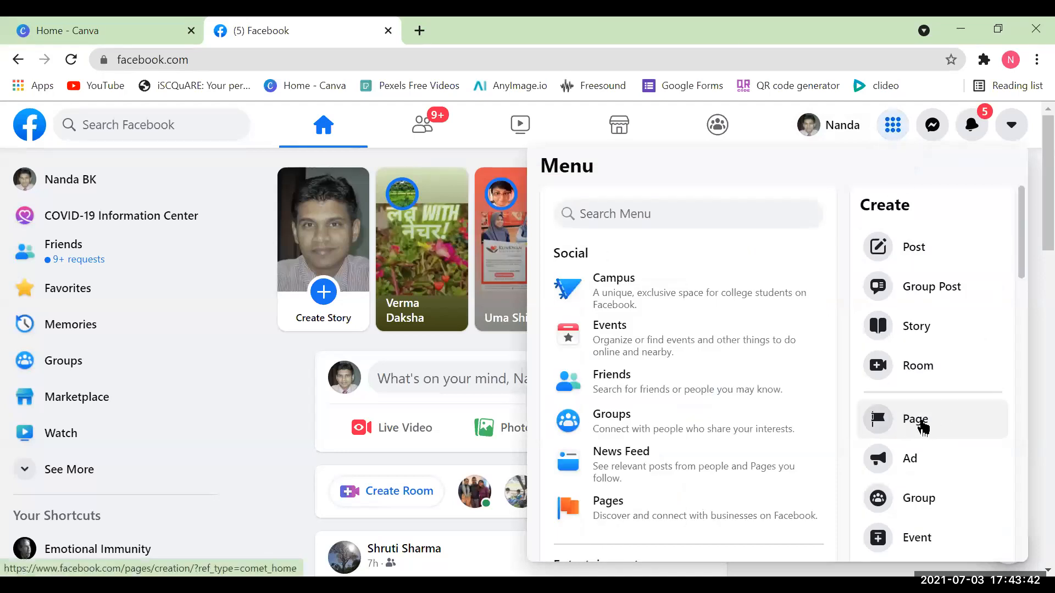
pyautogui.click(921, 422)
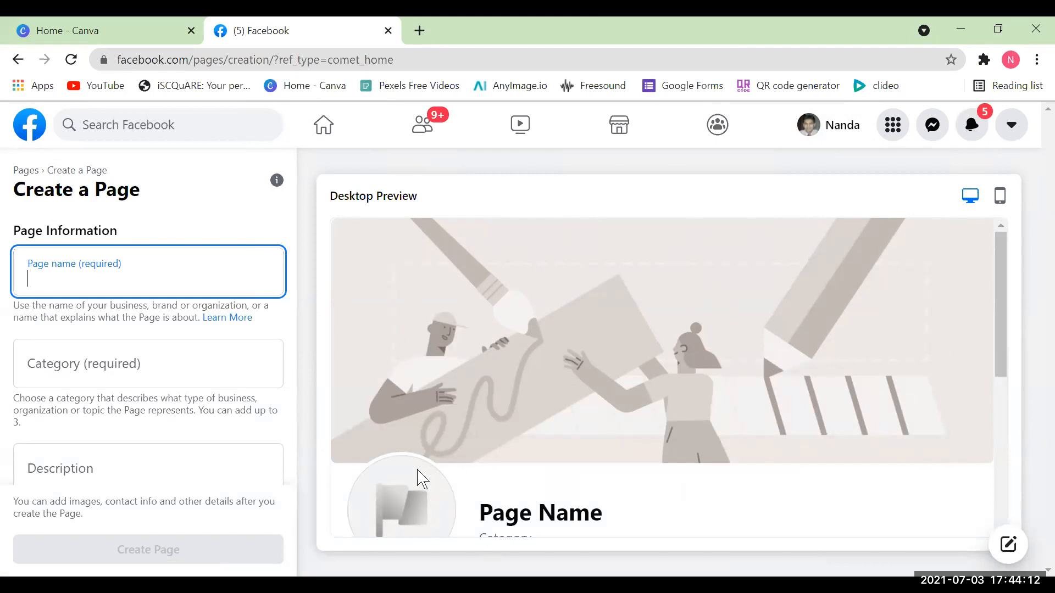
pyautogui.scroll(-5, 592, 365)
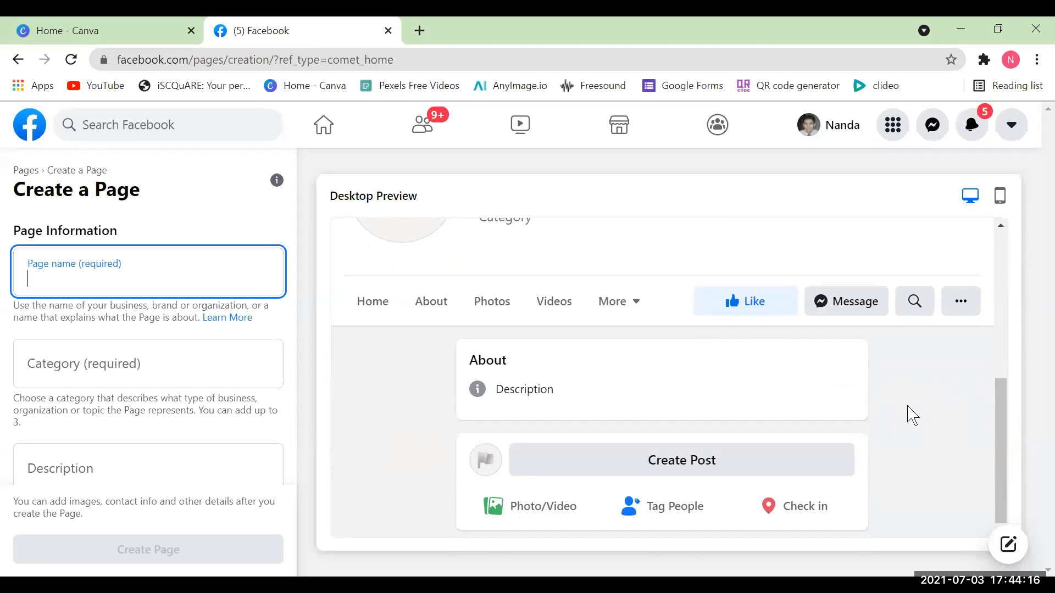
pyautogui.scroll(2, 910, 413)
pyautogui.scroll(4, 909, 413)
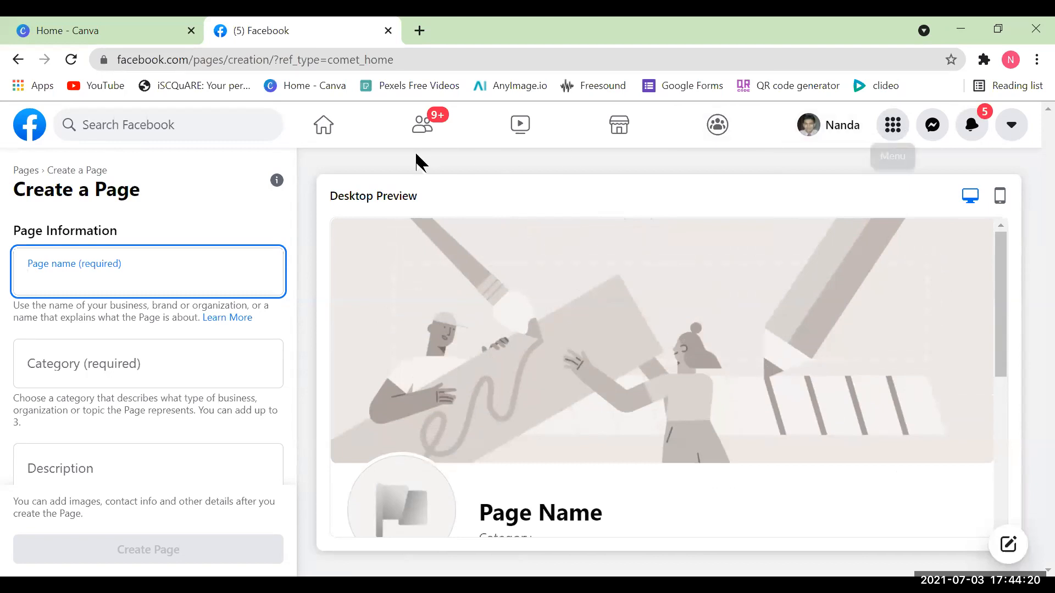
# Return to the Facebook home feed, open the Emotional Immunity page and copy its link address
pyautogui.click(330, 141)
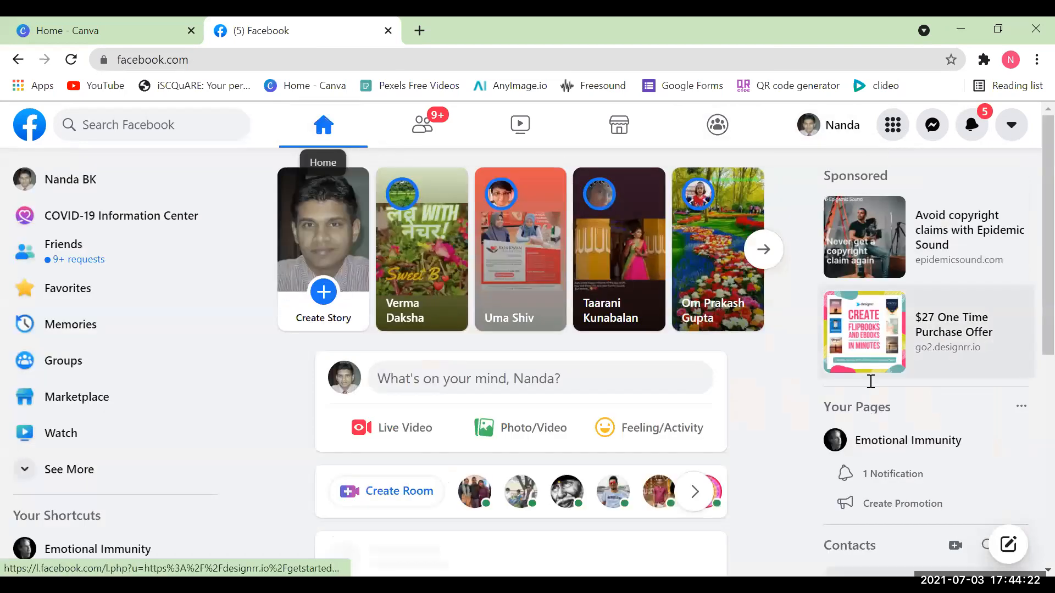
pyautogui.click(939, 448)
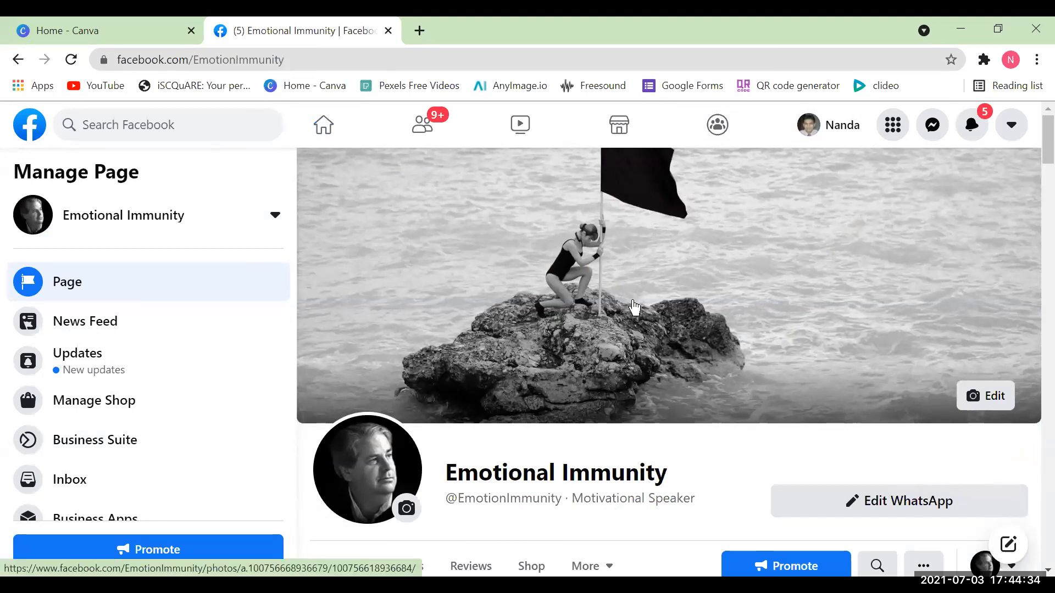
pyautogui.moveTo(504, 502)
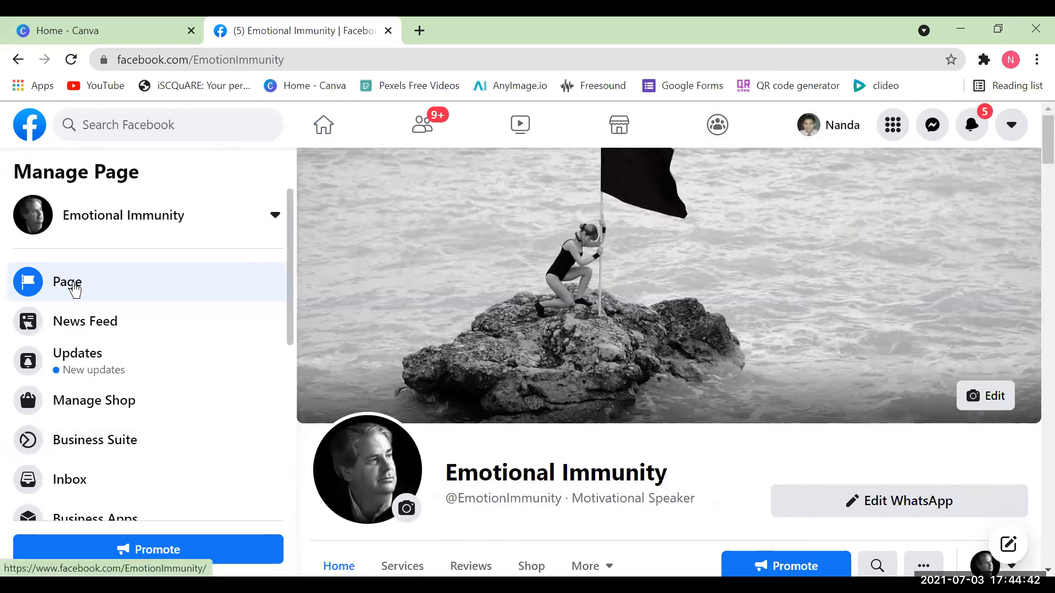
pyautogui.rightClick(104, 290)
pyautogui.click(61, 284)
pyautogui.rightClick(60, 285)
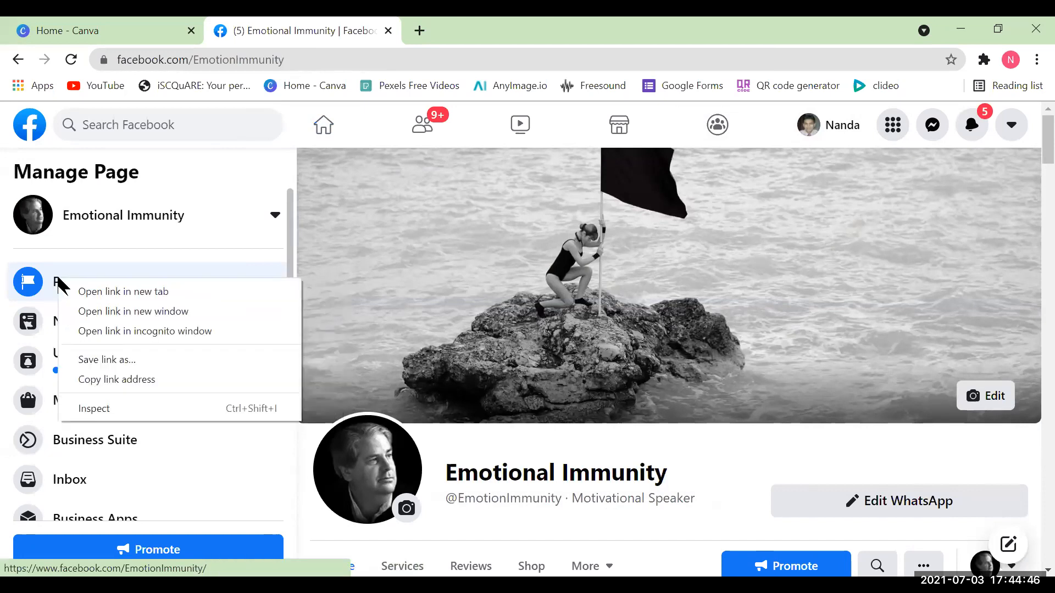
pyautogui.click(99, 386)
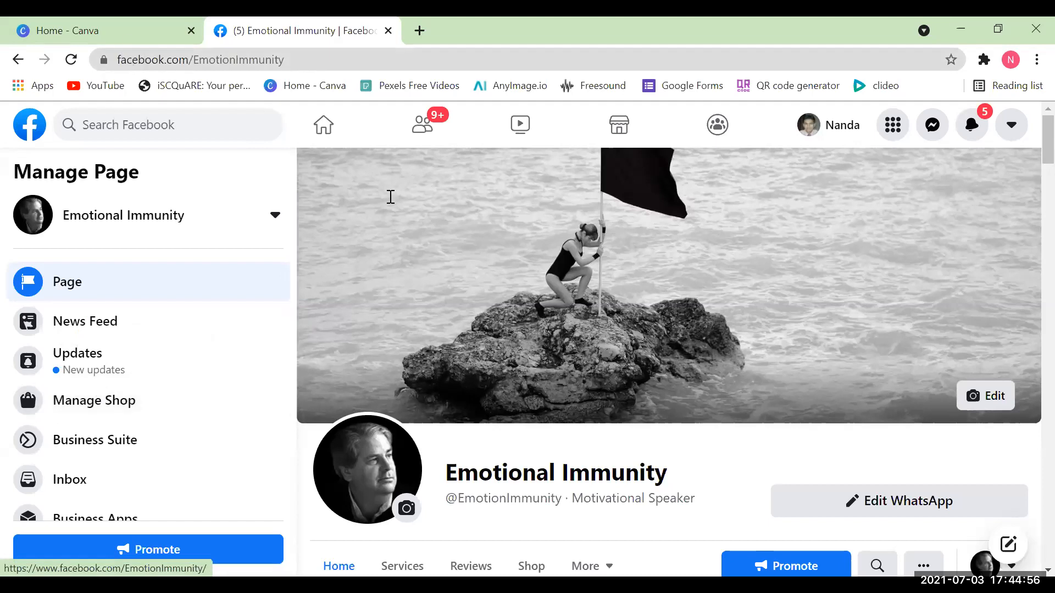
pyautogui.hotkey('ctrl', 'Tab')
pyautogui.click(349, 31)
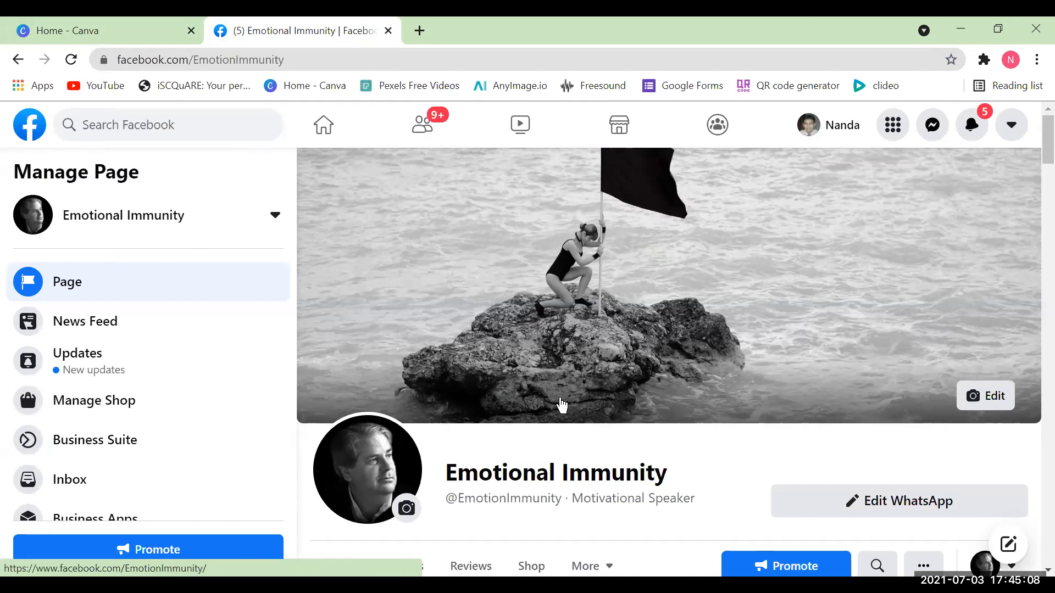
# Examine the Emotional Immunity page from its cover photo down to the Set Your Page up for Success checklist
pyautogui.scroll(-3, 531, 320)
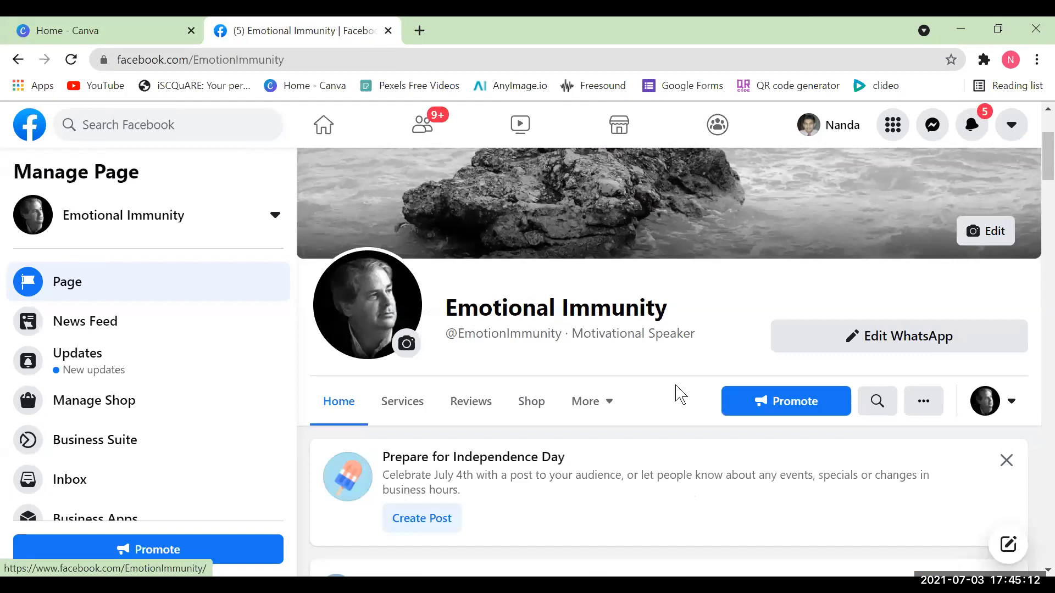
pyautogui.scroll(-4, 681, 396)
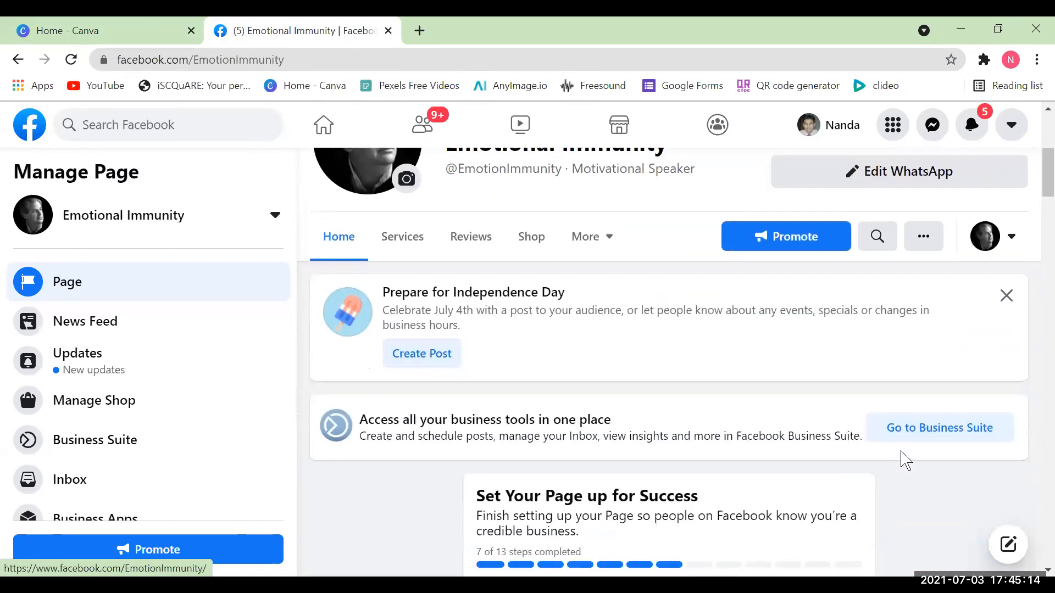
pyautogui.scroll(-1, 925, 484)
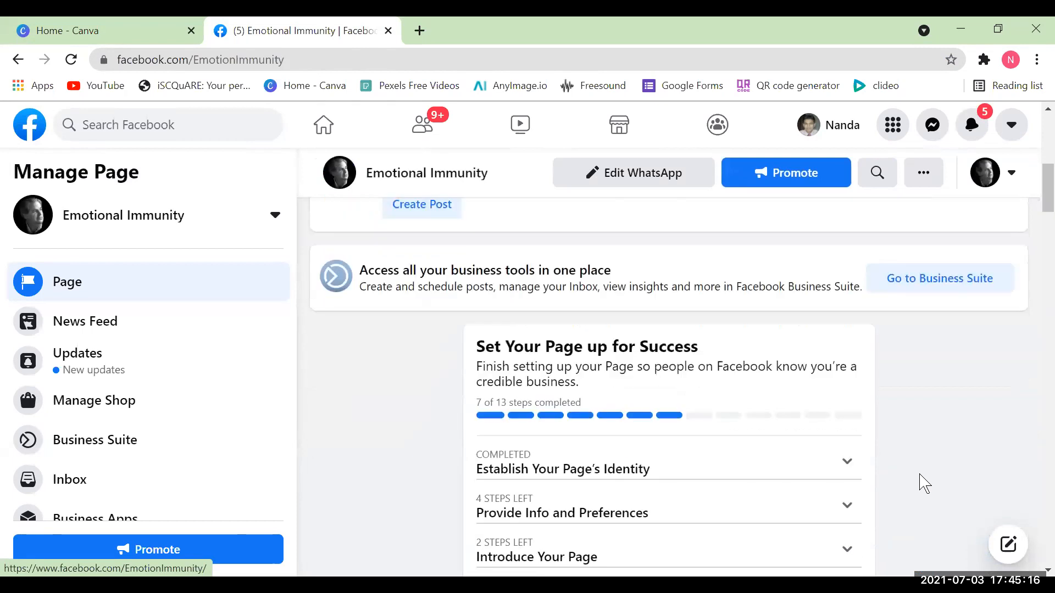
pyautogui.scroll(-3, 925, 484)
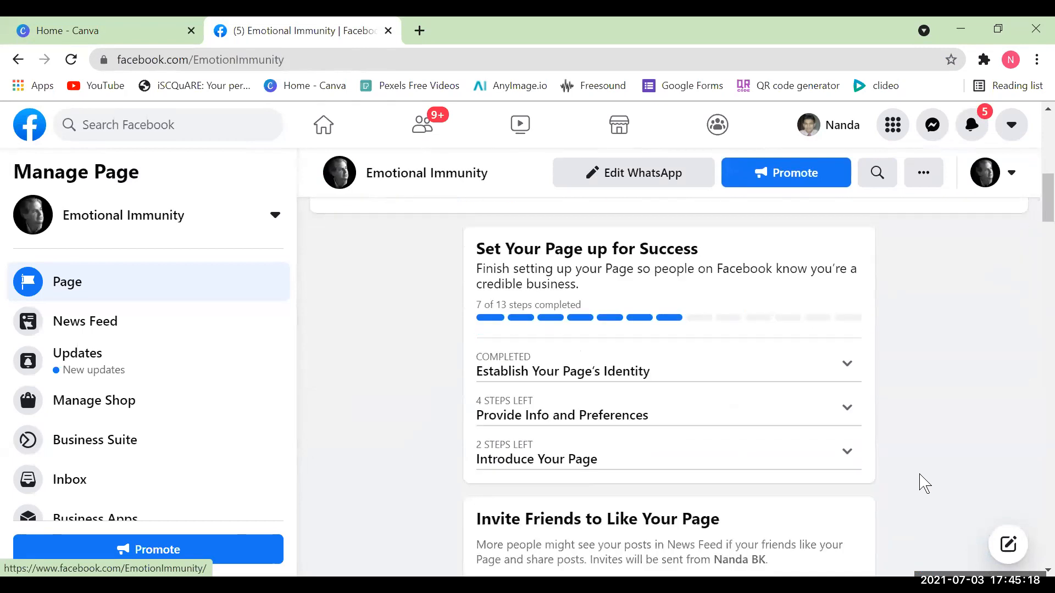
pyautogui.scroll(5, 715, 447)
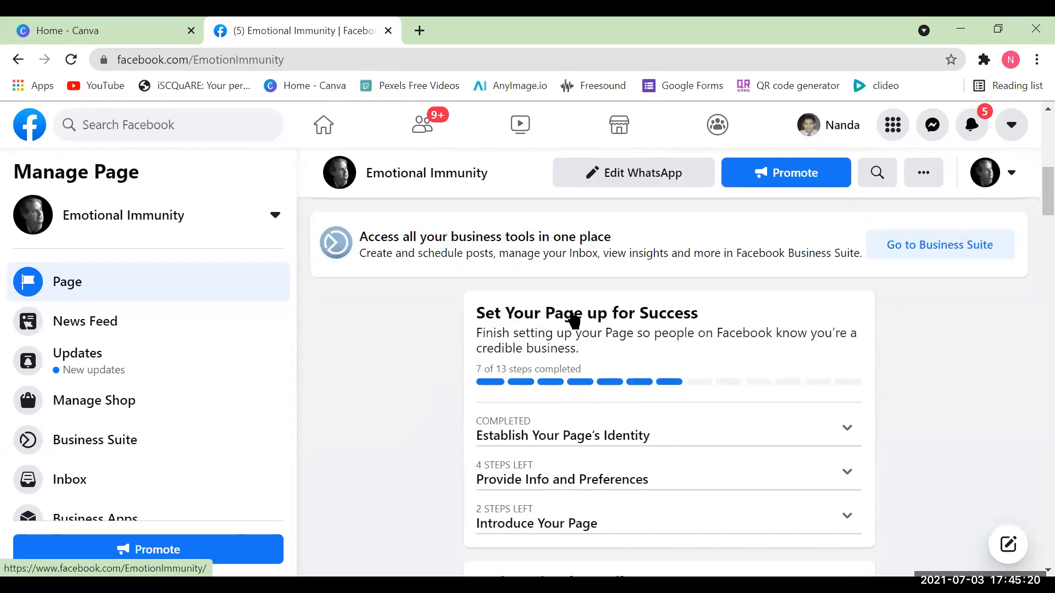
pyautogui.scroll(5, 824, 365)
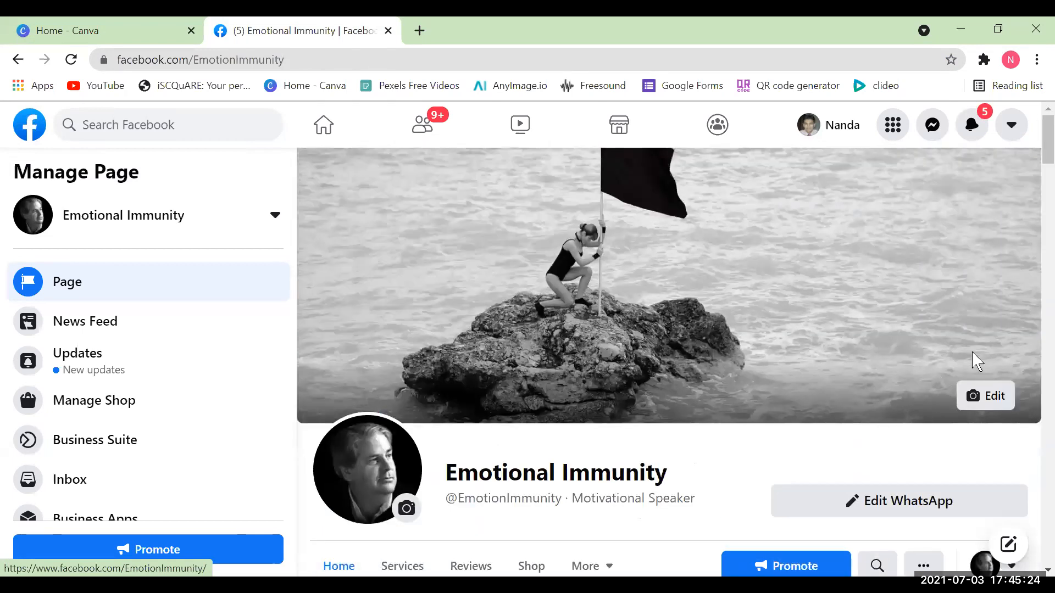
pyautogui.scroll(-4, 956, 407)
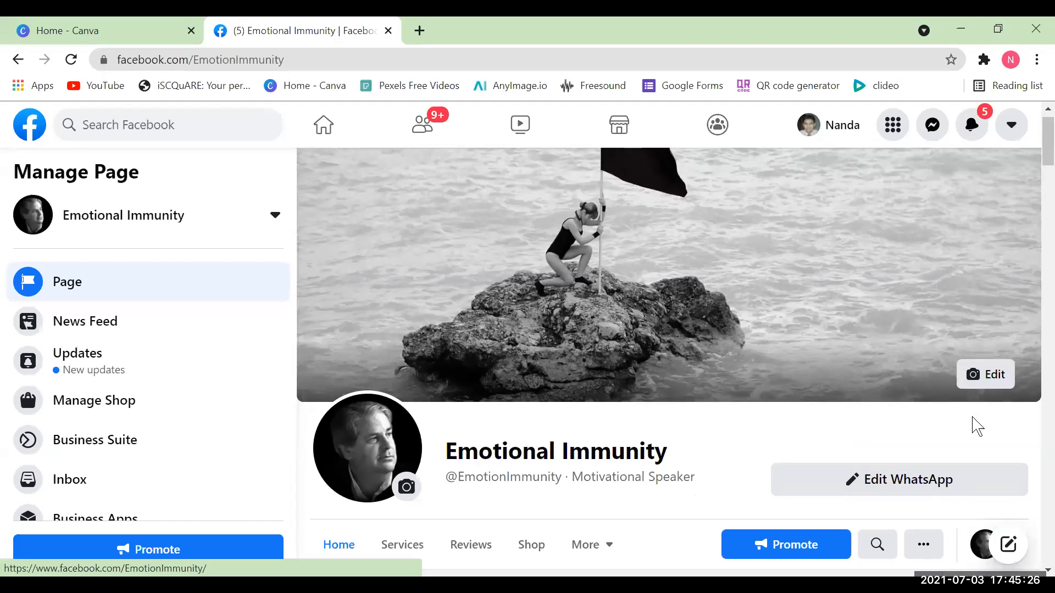
pyautogui.scroll(-3, 978, 490)
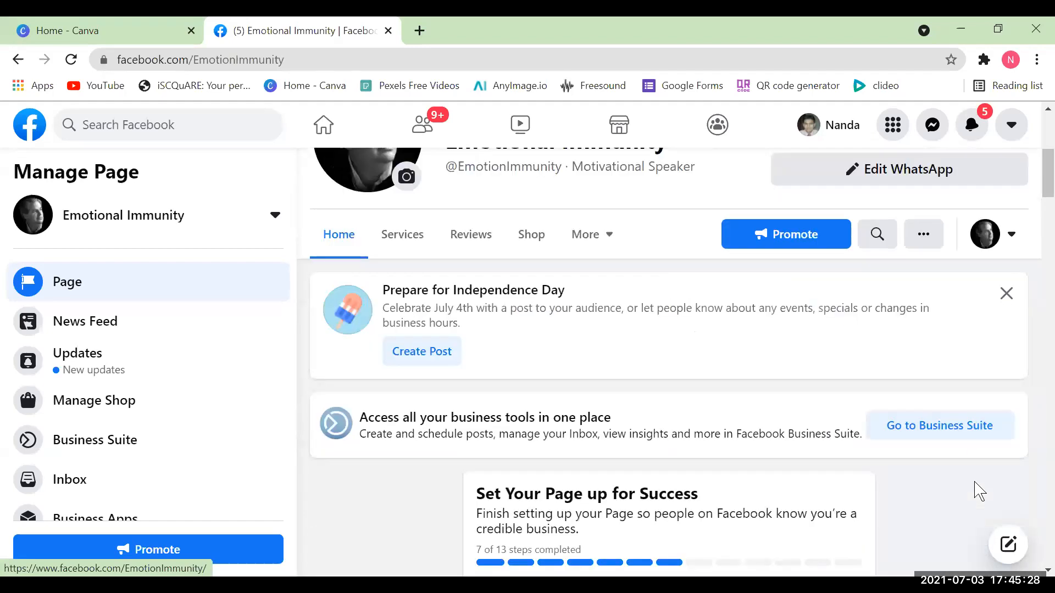
pyautogui.scroll(-2, 978, 491)
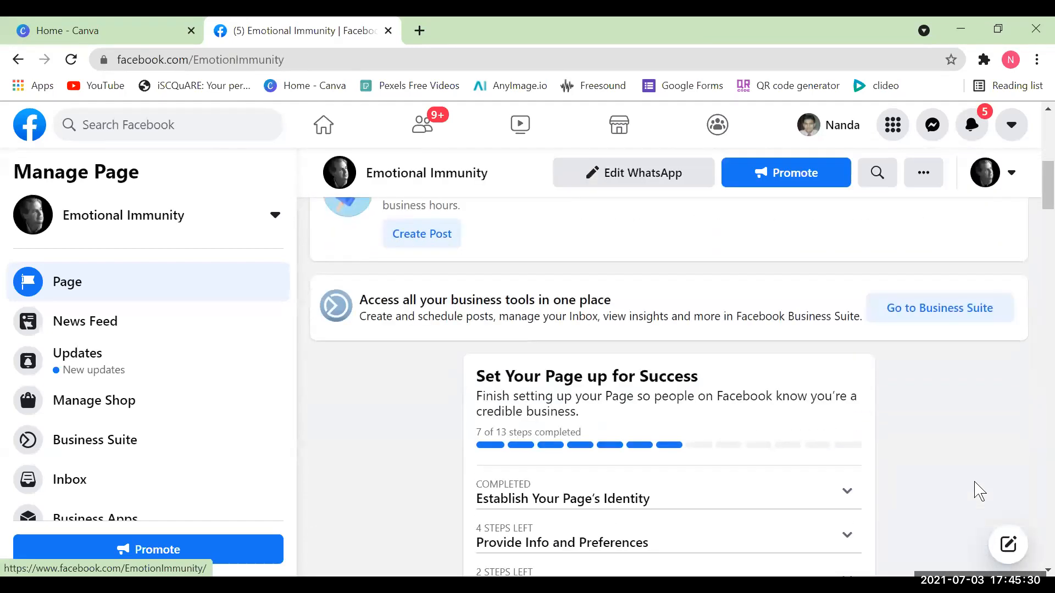
pyautogui.scroll(-1, 975, 482)
pyautogui.scroll(10, 872, 277)
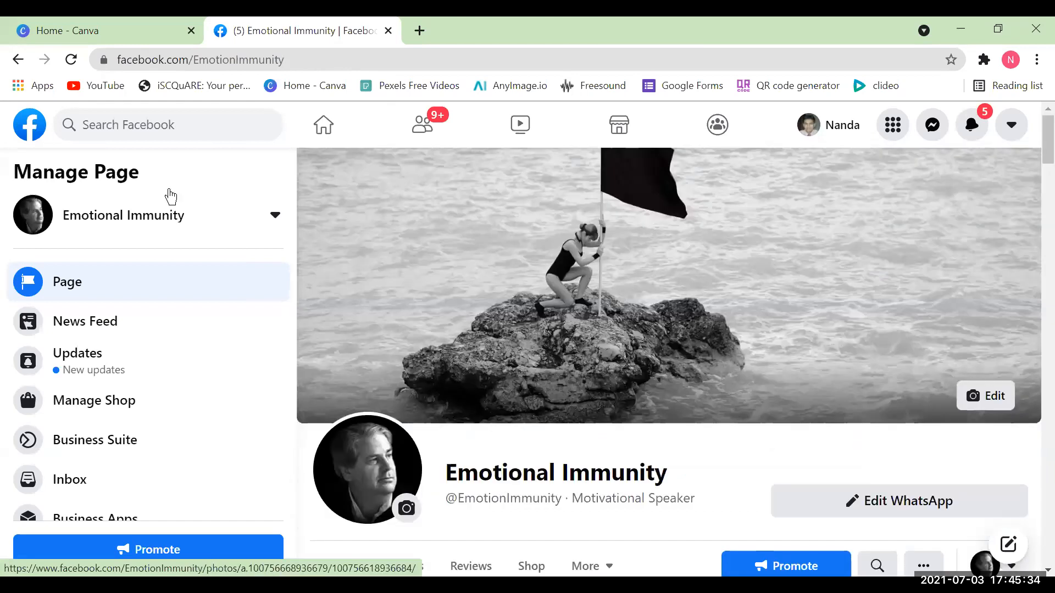
# Search Facebook for the meditation author by full name and open the author's public page from the results
pyautogui.click(131, 120)
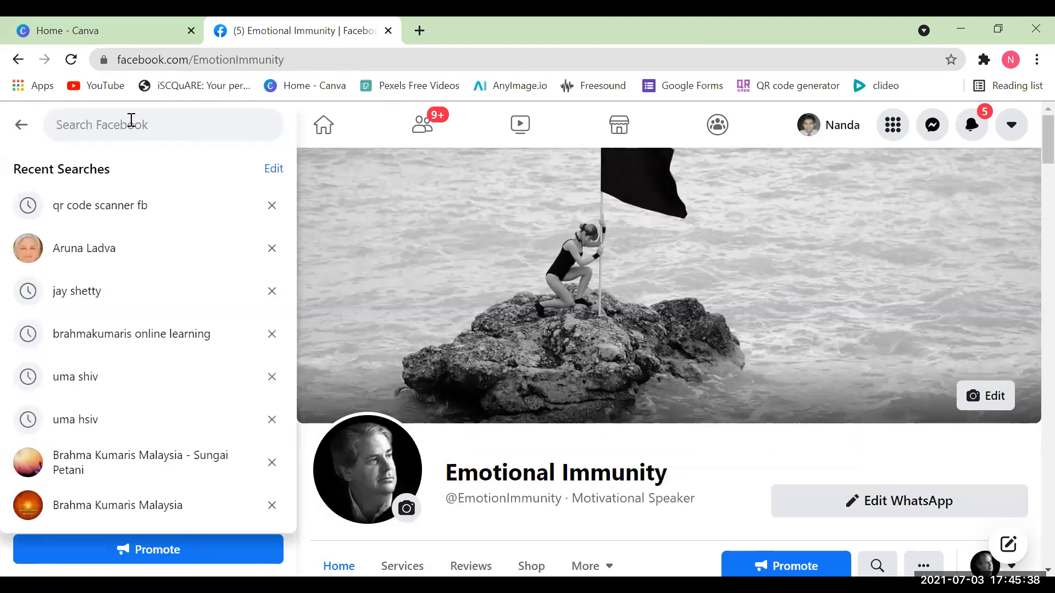
pyautogui.write('aruna ladva')
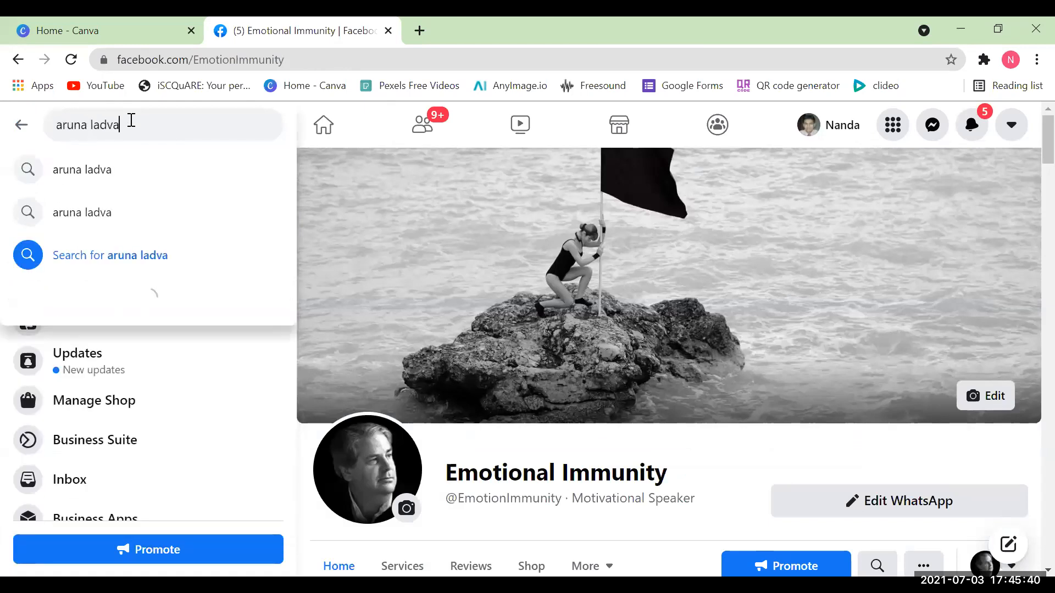
pyautogui.click(68, 169)
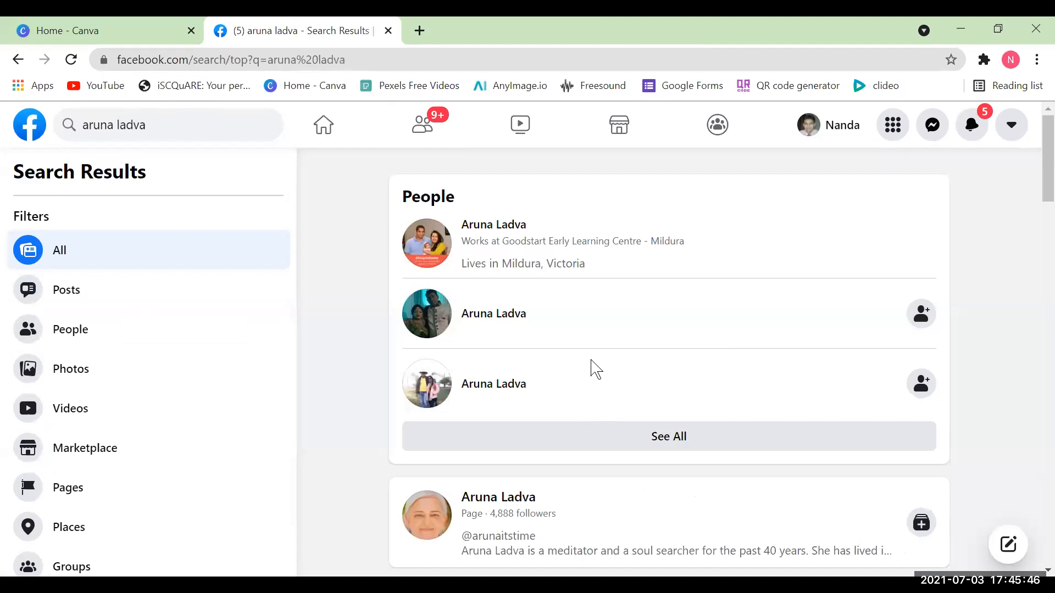
pyautogui.scroll(-3, 438, 358)
pyautogui.click(440, 363)
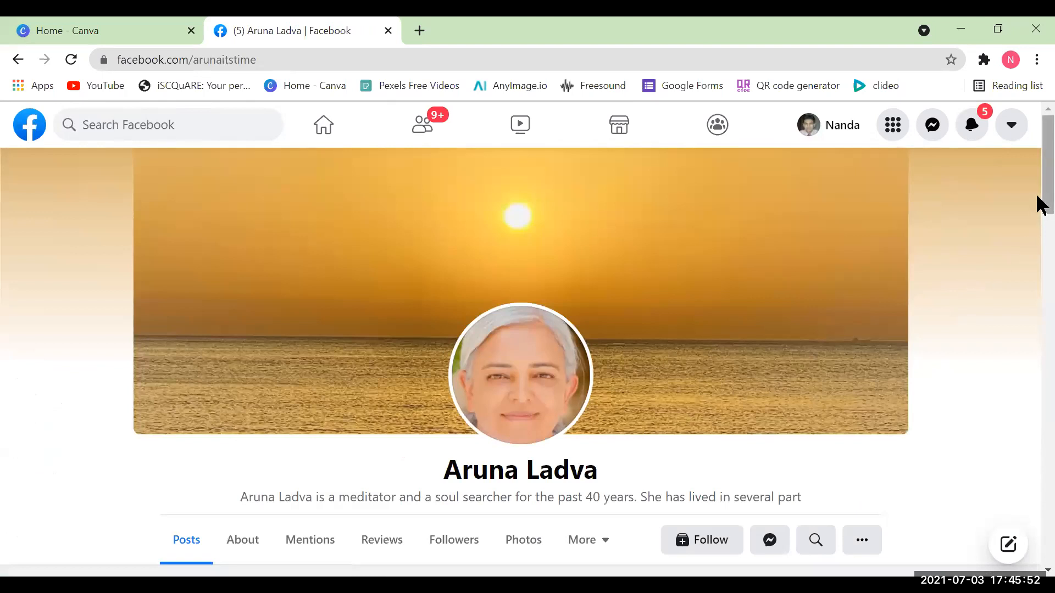
# Examine the meditation author's page, including its cover image, intro details, photo grid and recent posts
pyautogui.scroll(-1, 1040, 200)
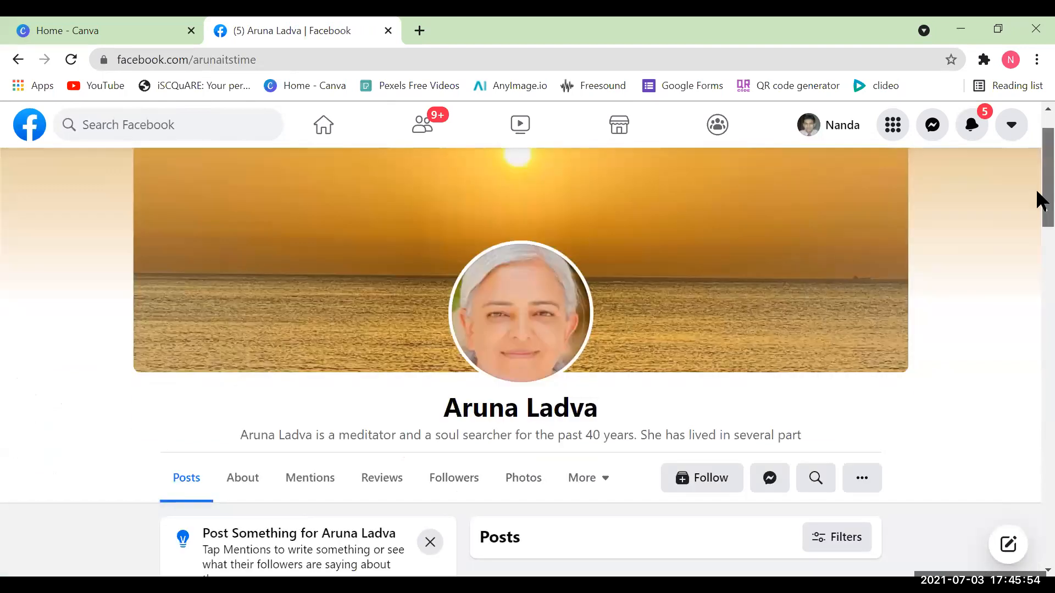
pyautogui.scroll(1, 1040, 201)
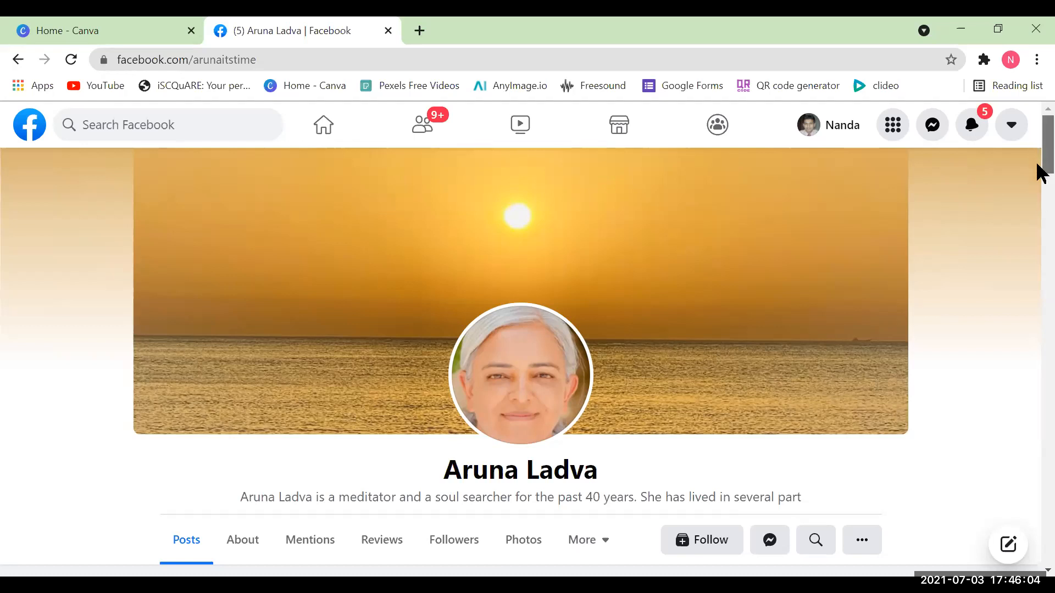
pyautogui.scroll(-4, 1040, 175)
pyautogui.scroll(-5, 1042, 200)
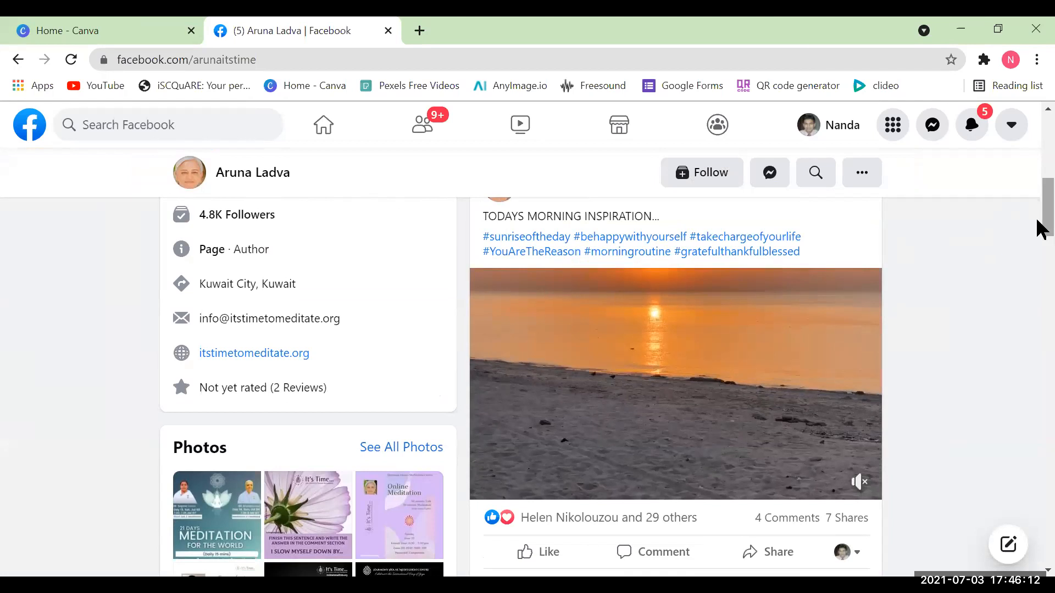
pyautogui.scroll(-4, 1036, 272)
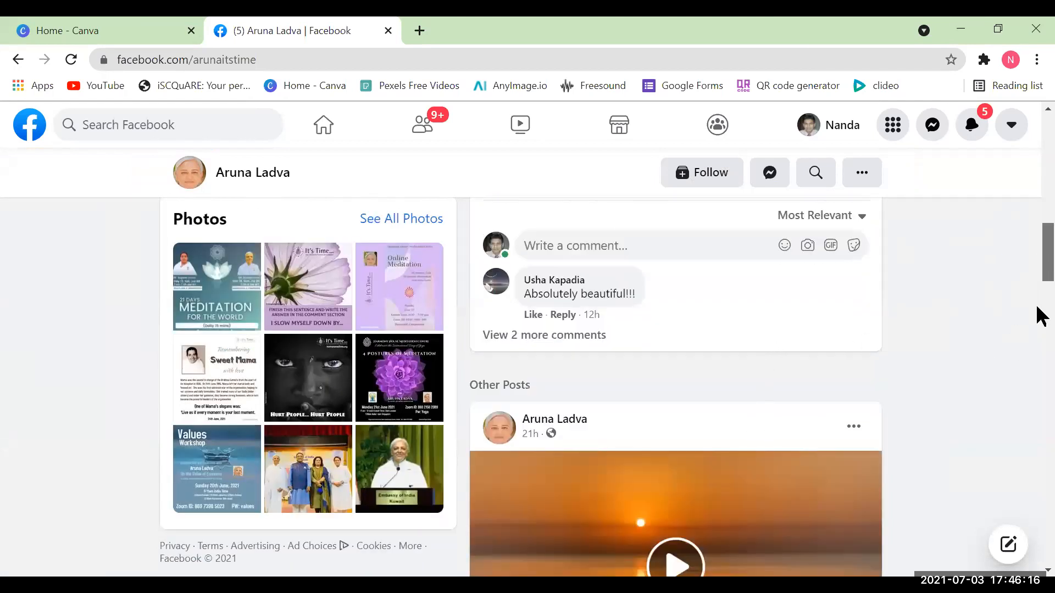
pyautogui.scroll(-8, 1040, 308)
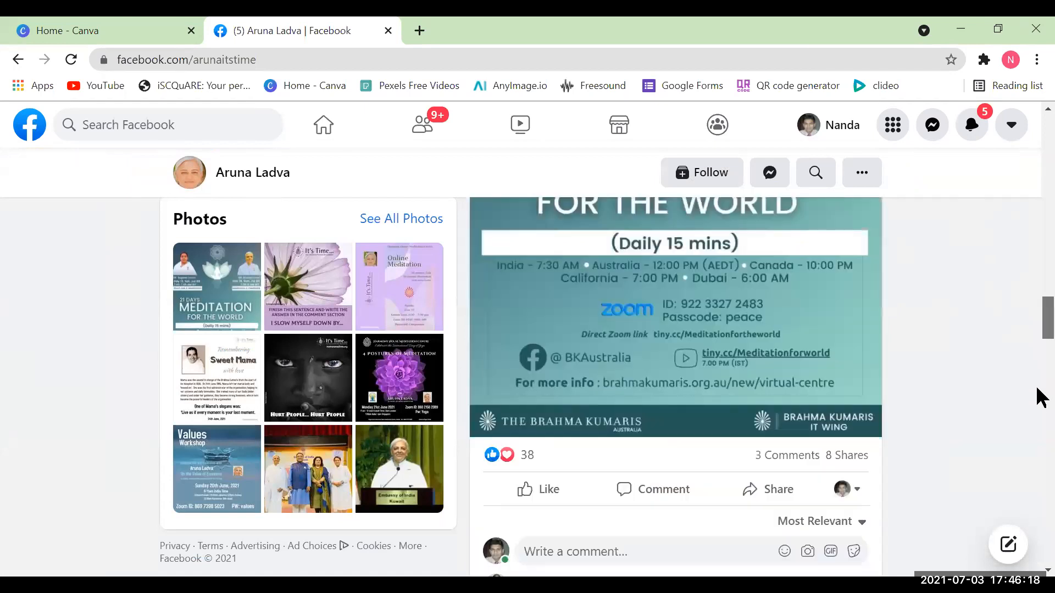
pyautogui.scroll(-5, 1038, 417)
pyautogui.scroll(-7, 1041, 445)
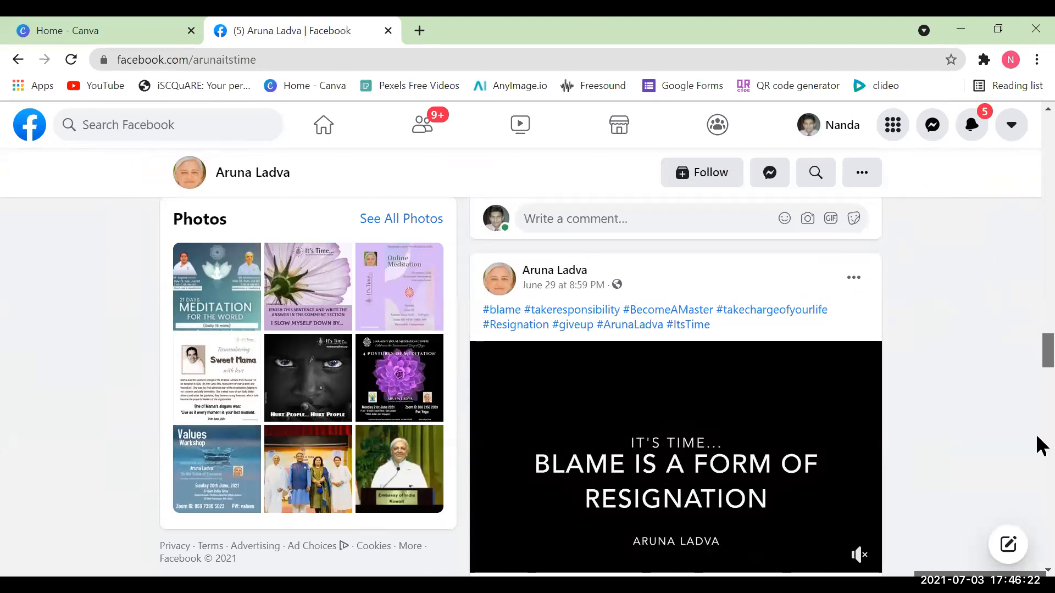
pyautogui.scroll(8, 1041, 445)
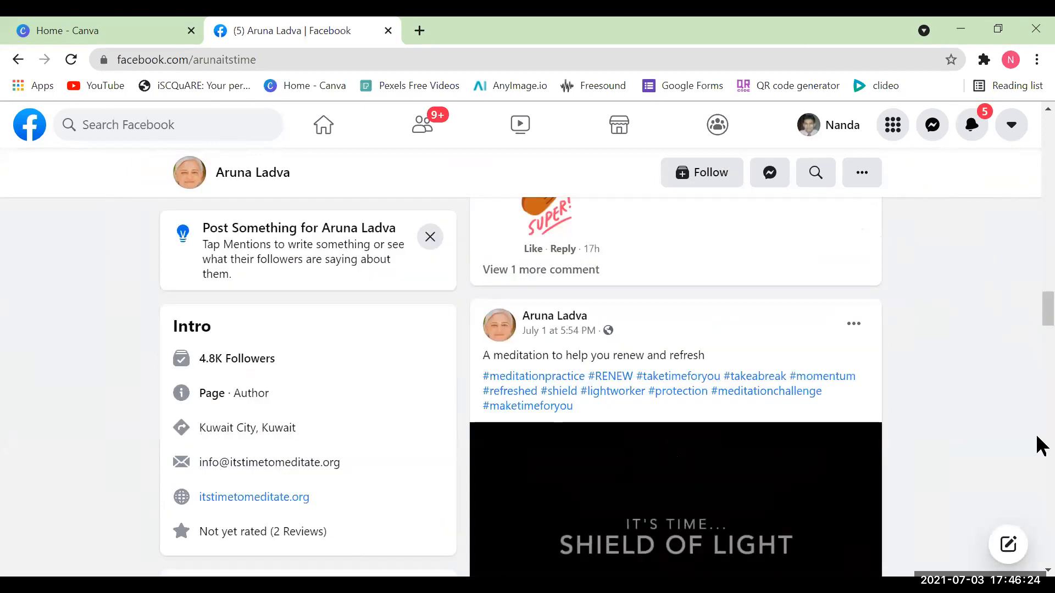
pyautogui.scroll(10, 1042, 445)
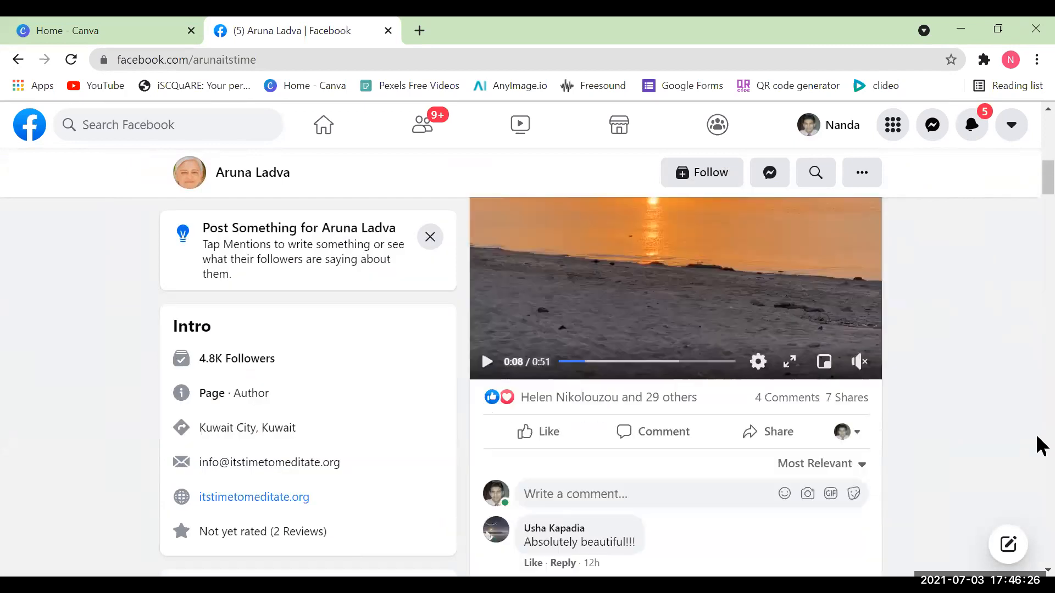
# Open the account's own personal profile from the author's page and look over its cover photo, photos and posts
pyautogui.scroll(5, 1041, 445)
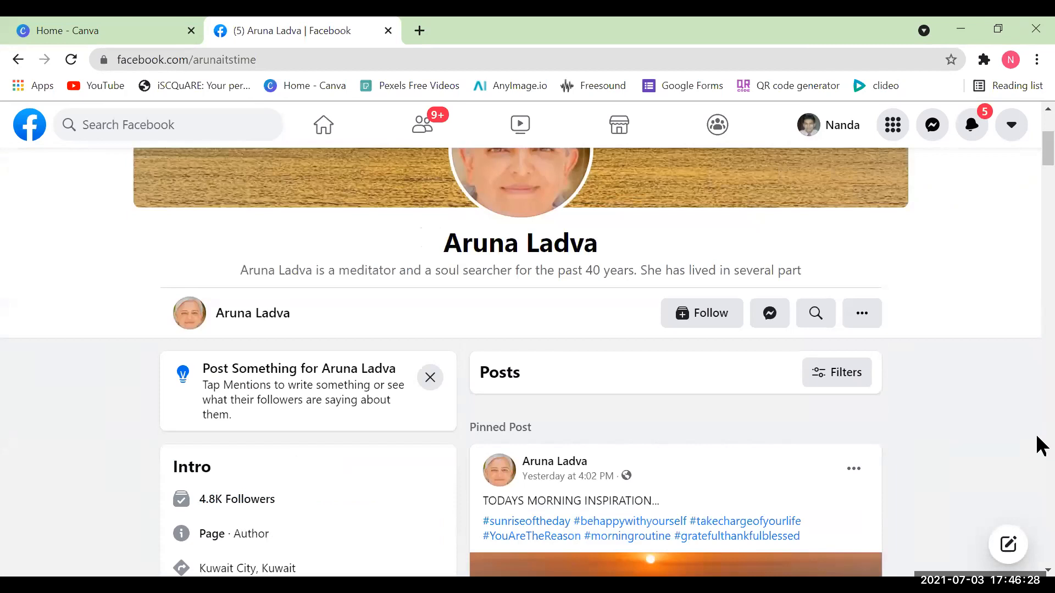
pyautogui.scroll(3, 1041, 445)
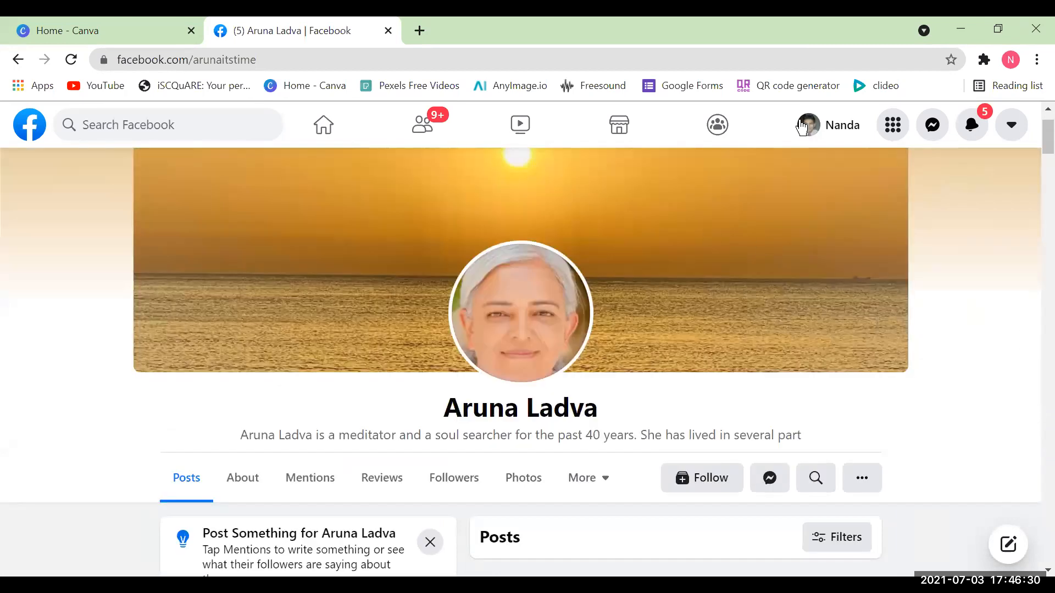
pyautogui.click(803, 128)
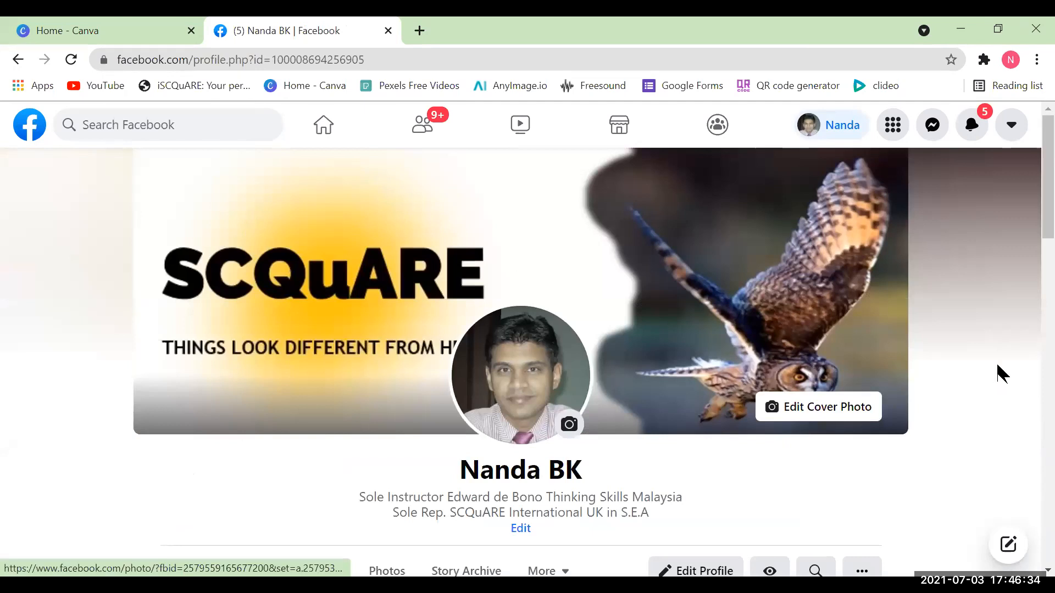
pyautogui.scroll(-5, 996, 363)
pyautogui.scroll(-3, 939, 348)
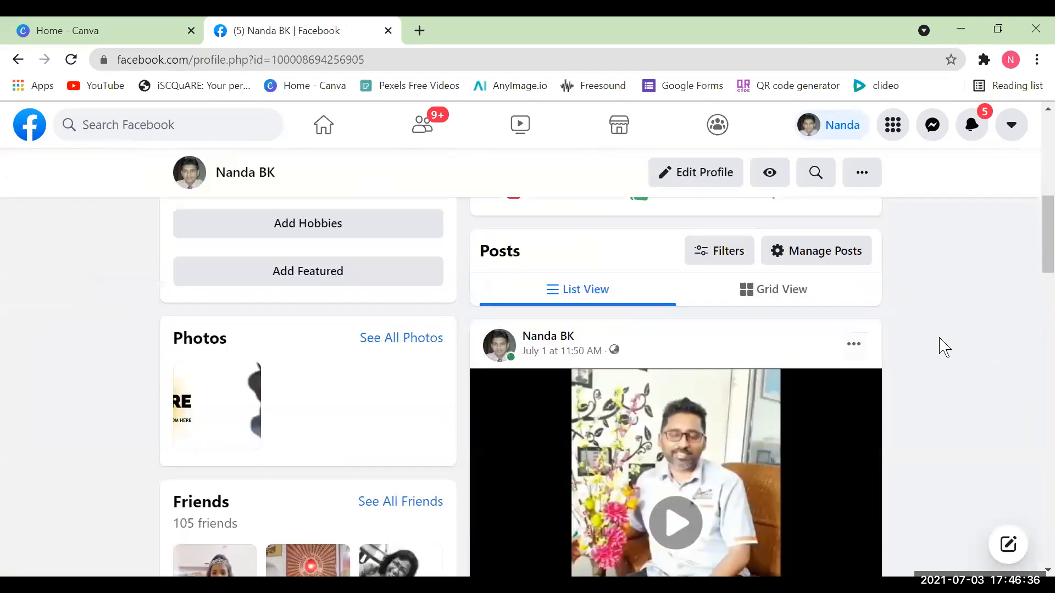
pyautogui.scroll(8, 507, 164)
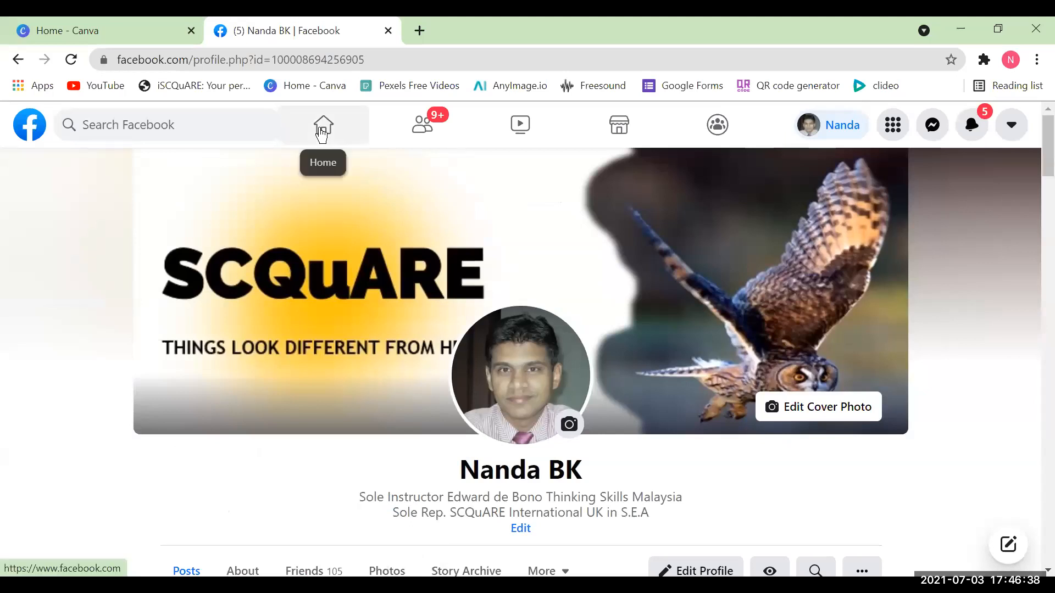
# Return to the Facebook home feed and look through its posts and friend requests as far as the Your Pages area
pyautogui.click(323, 128)
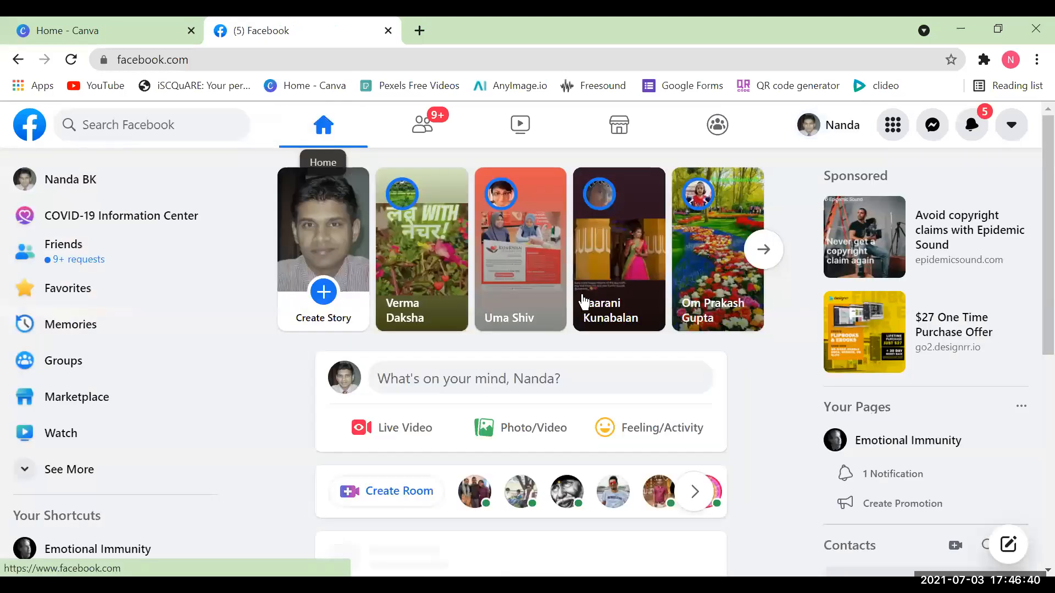
pyautogui.scroll(-8, 565, 334)
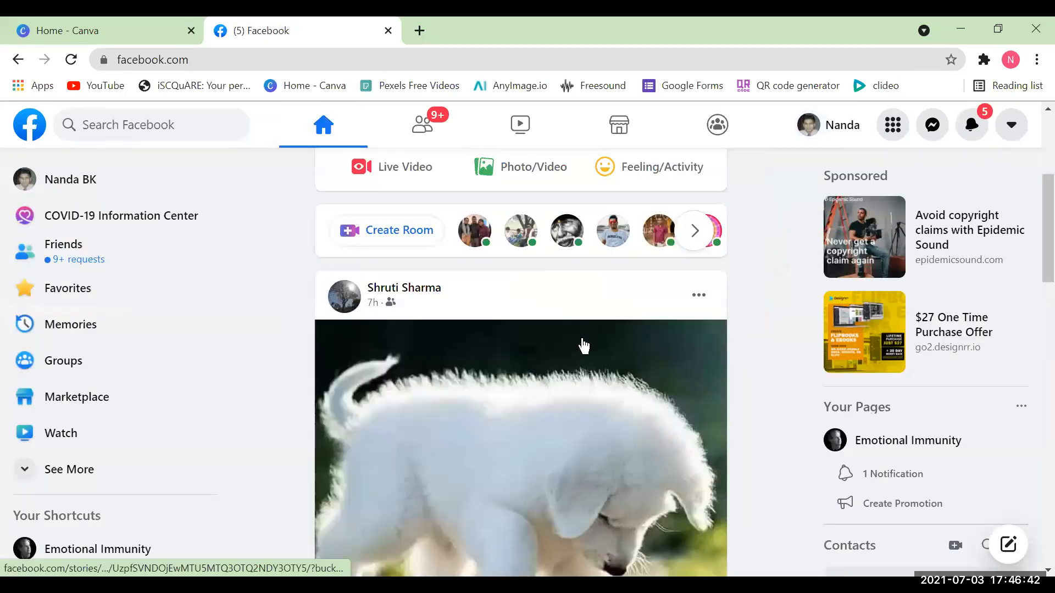
pyautogui.scroll(-10, 588, 301)
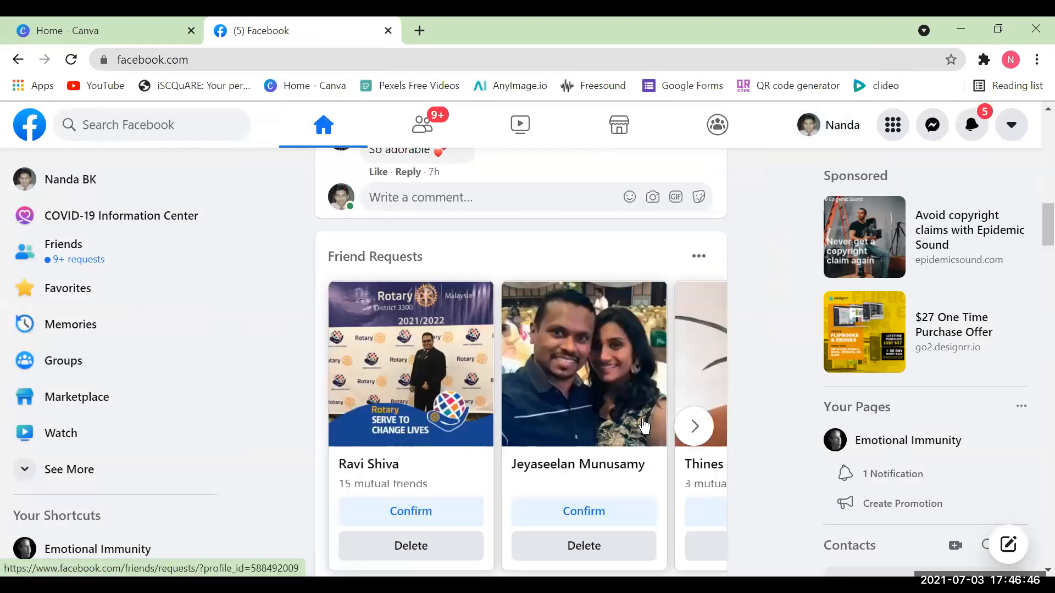
pyautogui.scroll(10, 644, 426)
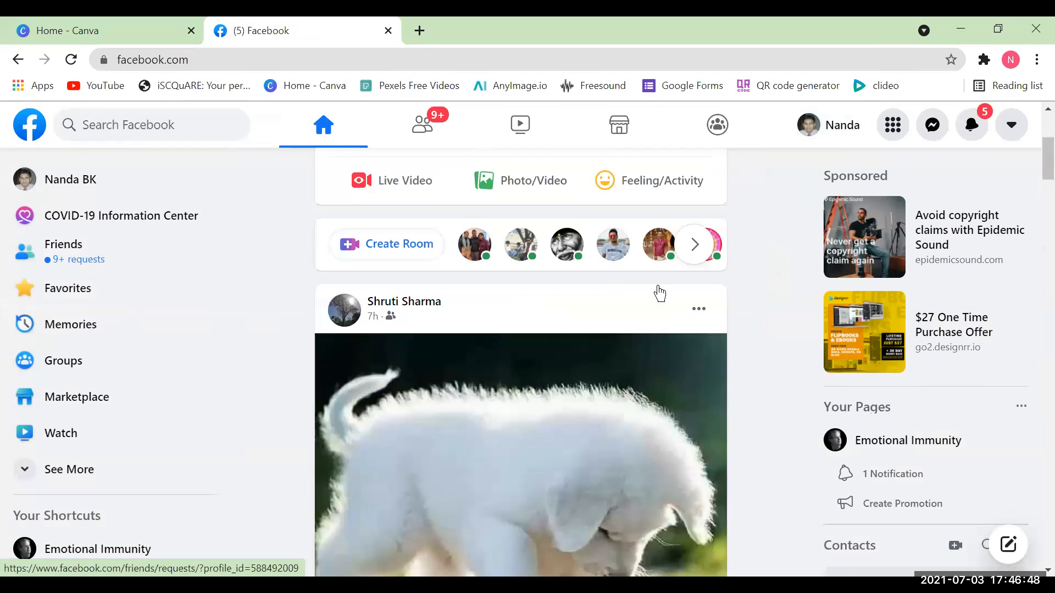
pyautogui.scroll(5, 548, 274)
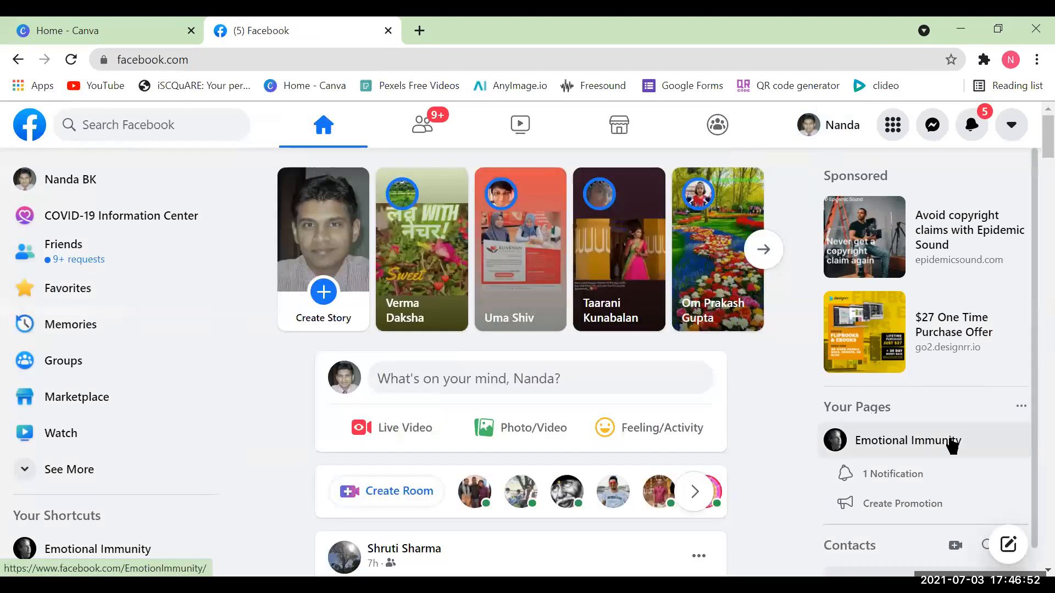
# Search Facebook for the meditation author again and open the author's public page from the results
pyautogui.click(170, 122)
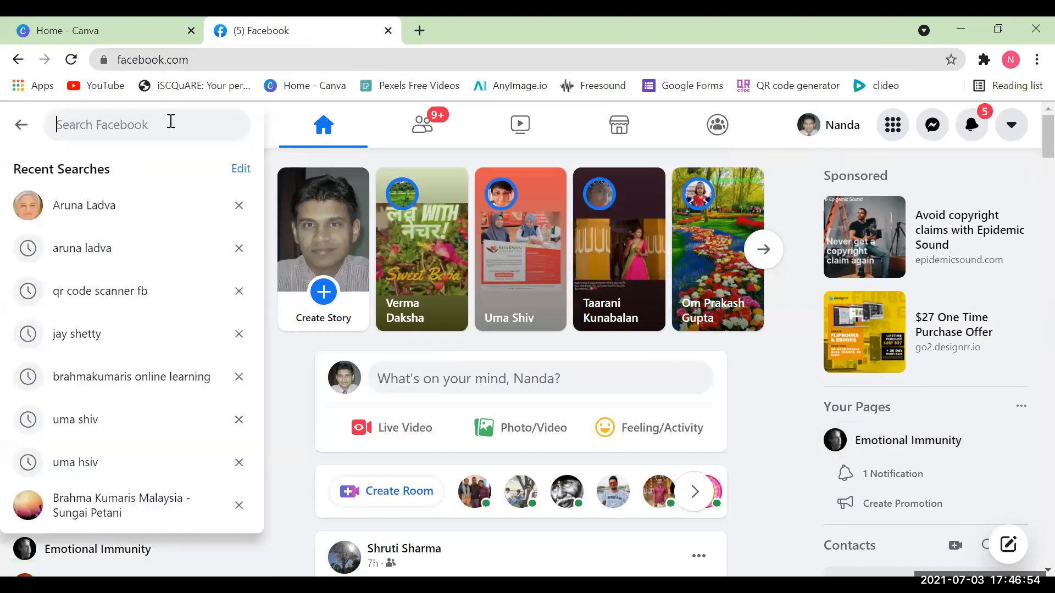
pyautogui.write('aruna')
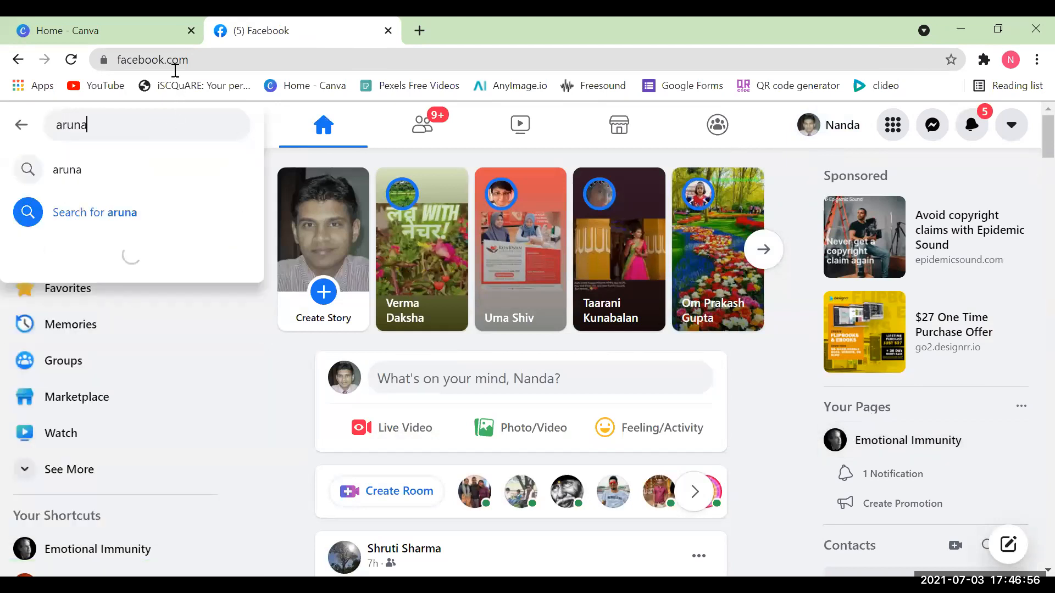
pyautogui.click(88, 181)
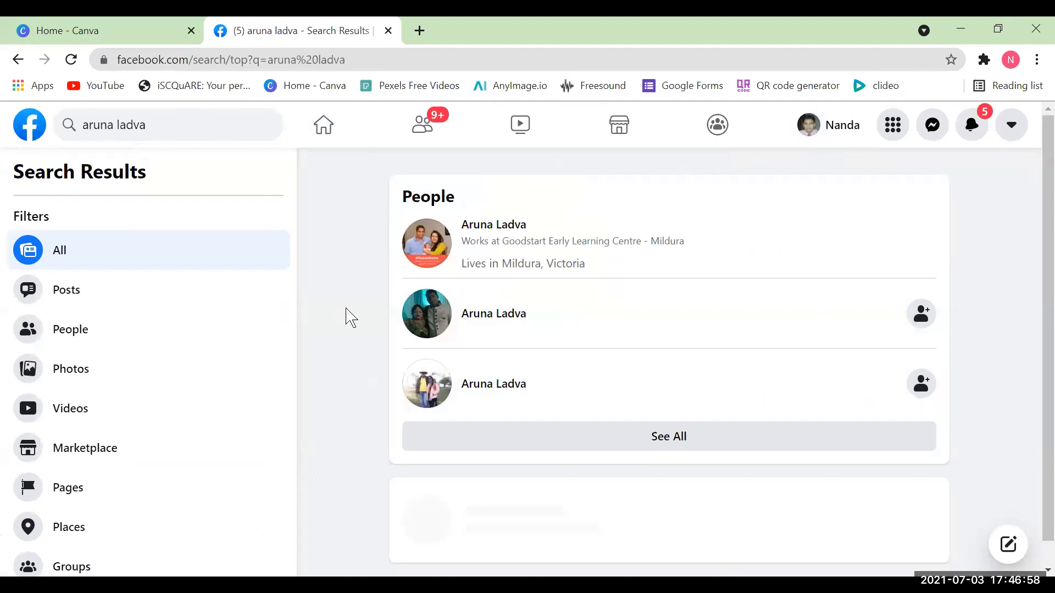
pyautogui.scroll(-4, 684, 324)
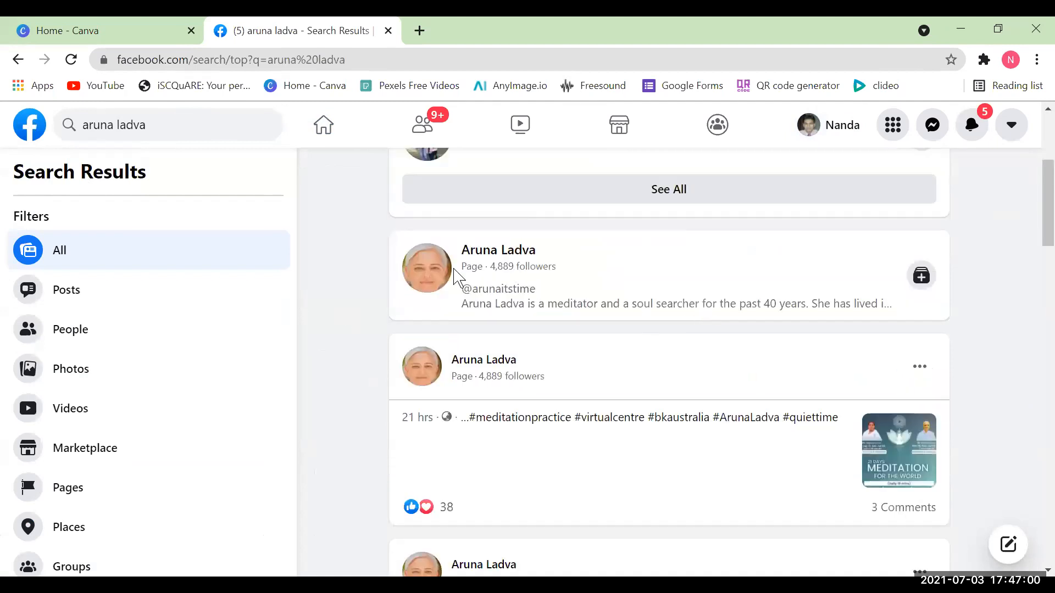
pyautogui.click(505, 254)
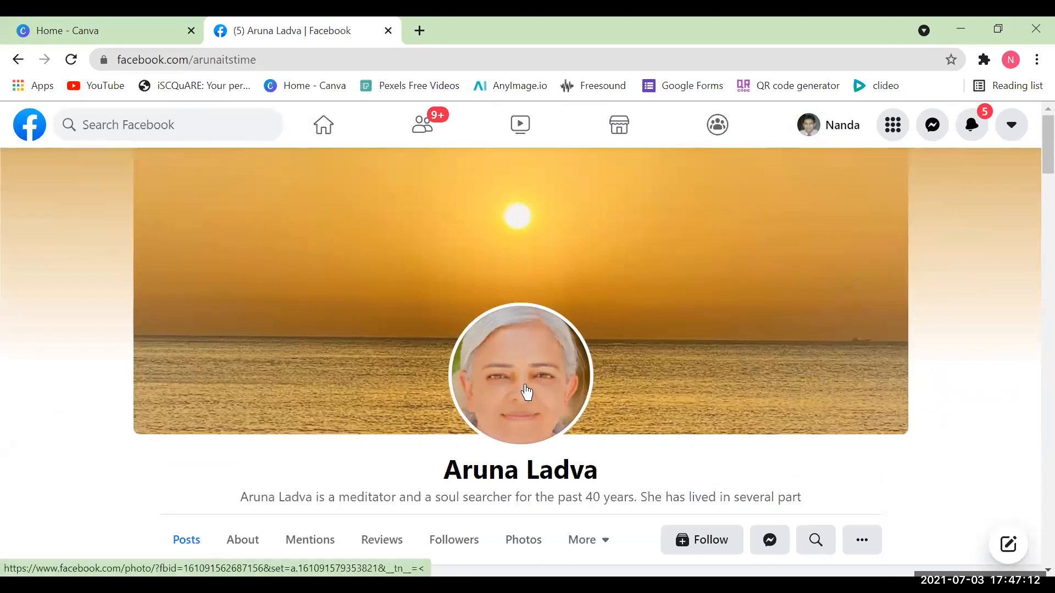
# Examine the author's page from the cover image through the Intro details, Photos grid and pinned Morning Inspiration post
pyautogui.scroll(-1, 721, 344)
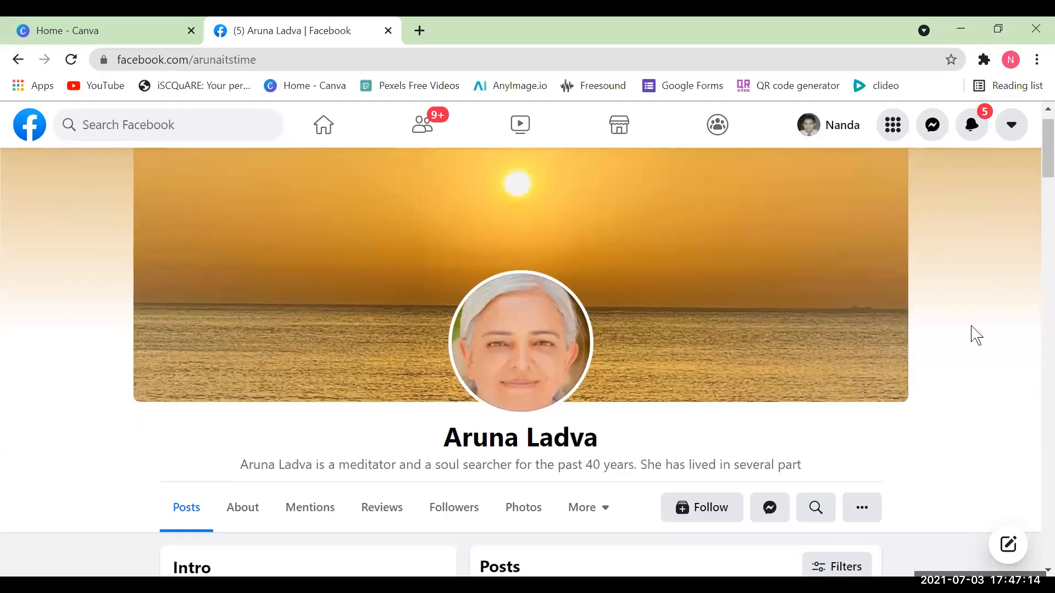
pyautogui.scroll(-5, 975, 335)
pyautogui.scroll(-3, 973, 337)
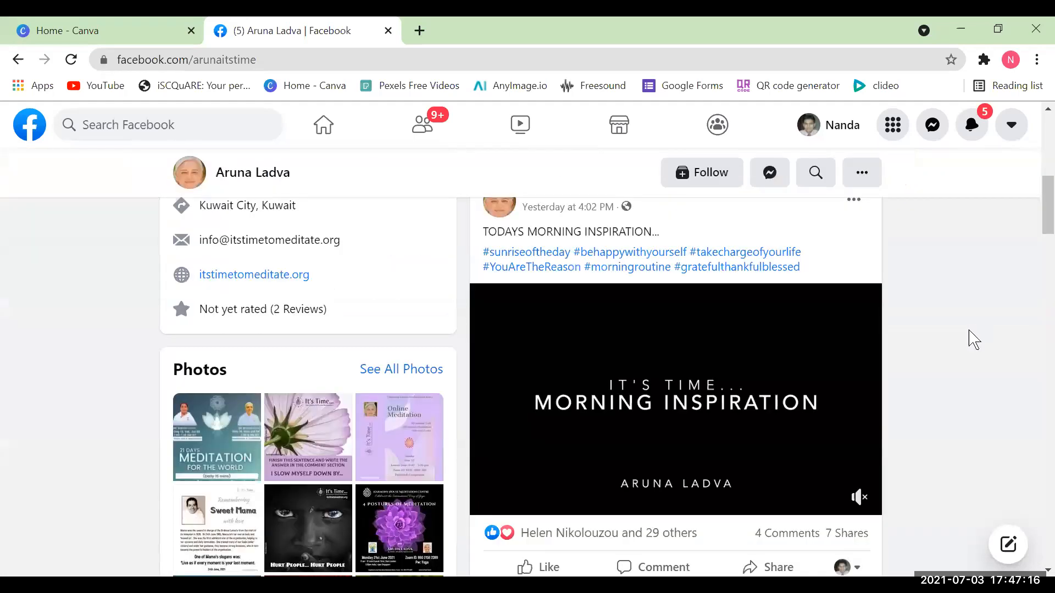
pyautogui.scroll(-6, 975, 340)
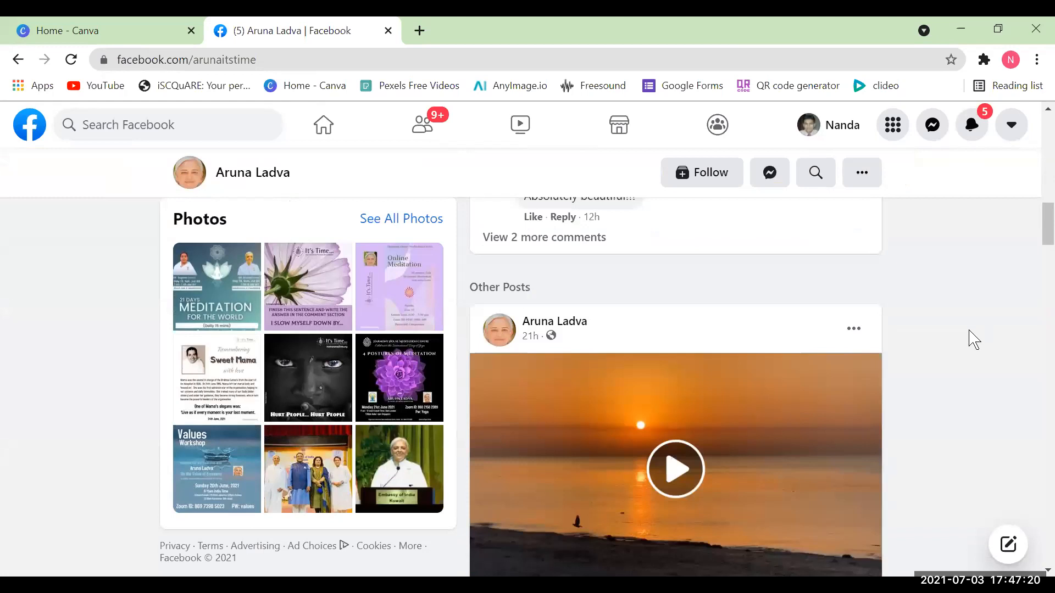
pyautogui.scroll(3, 974, 339)
pyautogui.scroll(3, 975, 340)
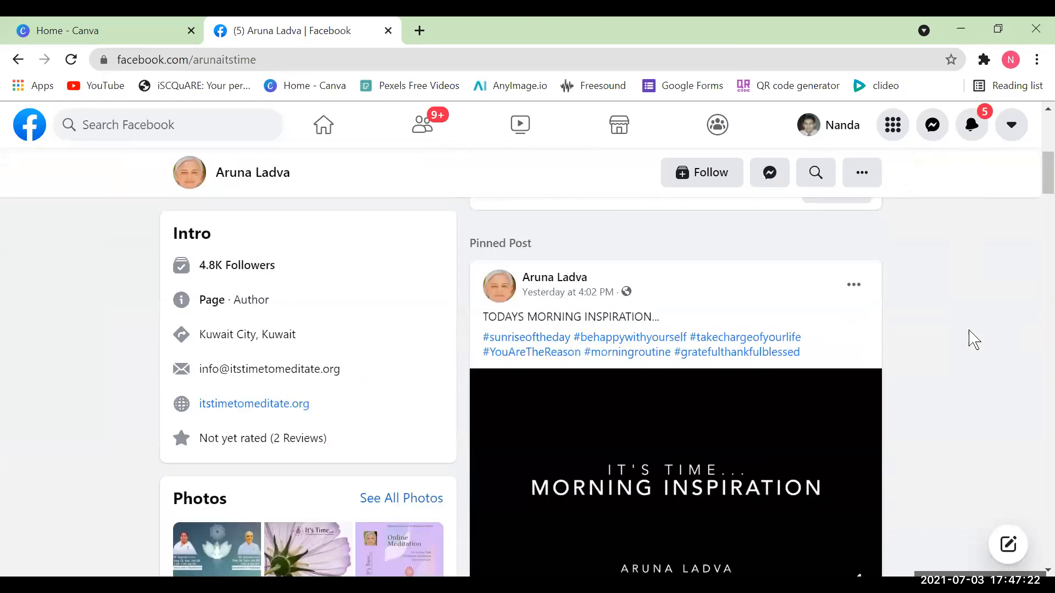
pyautogui.scroll(5, 974, 339)
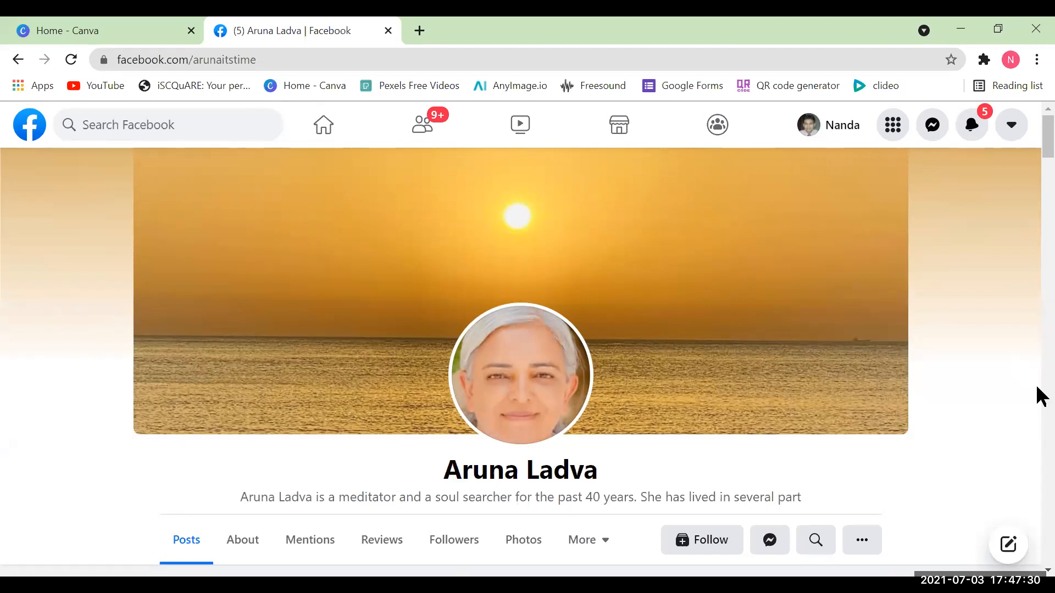
# Look through the author's recent posts, including the 21 Days Meditation for the World flyer and the Shield of Light video
pyautogui.scroll(-1, 1002, 426)
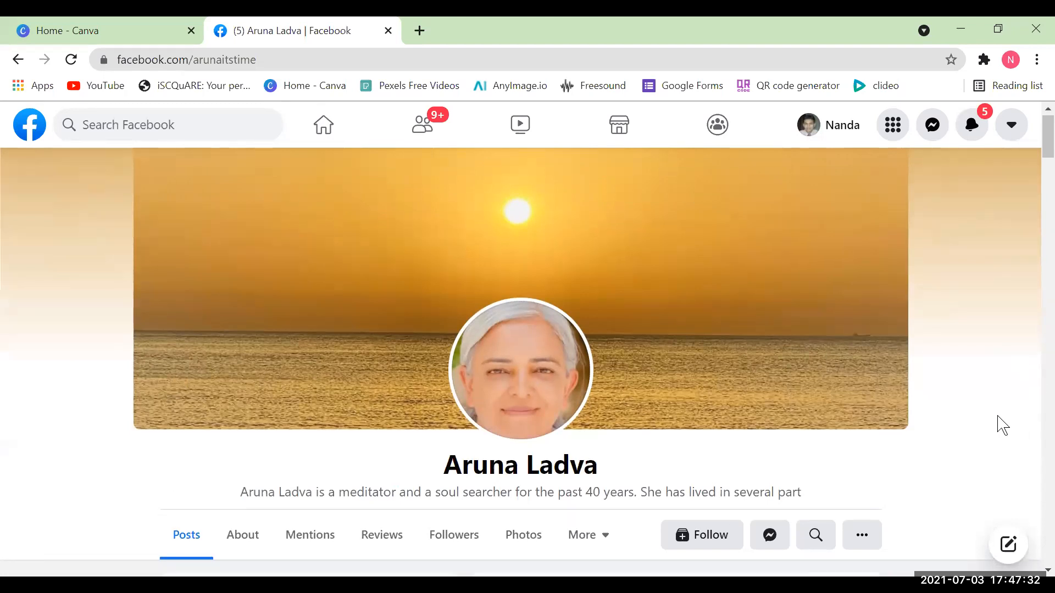
pyautogui.scroll(-5, 1001, 425)
pyautogui.scroll(-8, 954, 348)
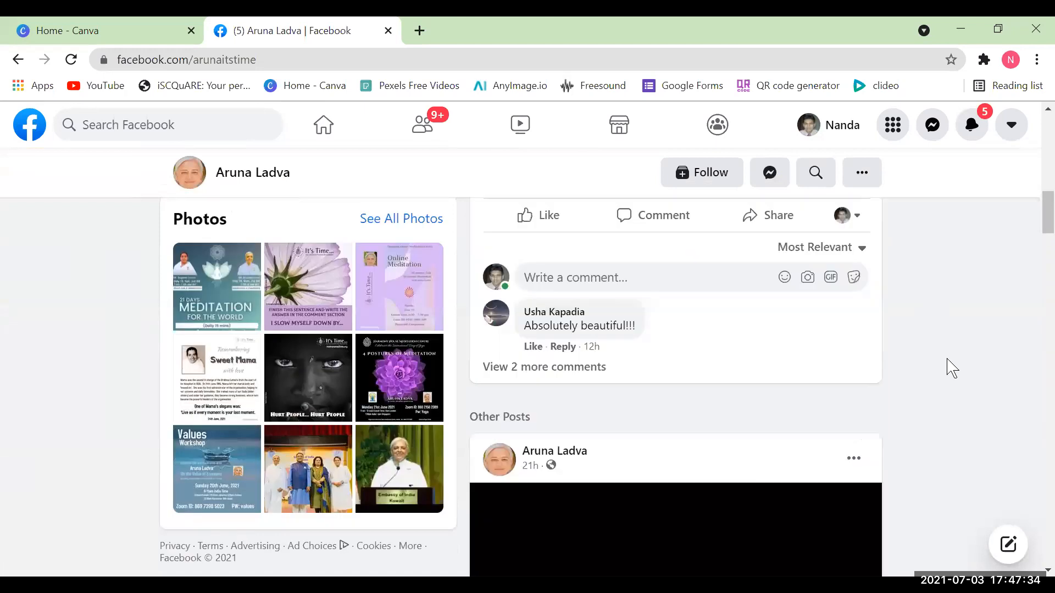
pyautogui.scroll(-9, 952, 365)
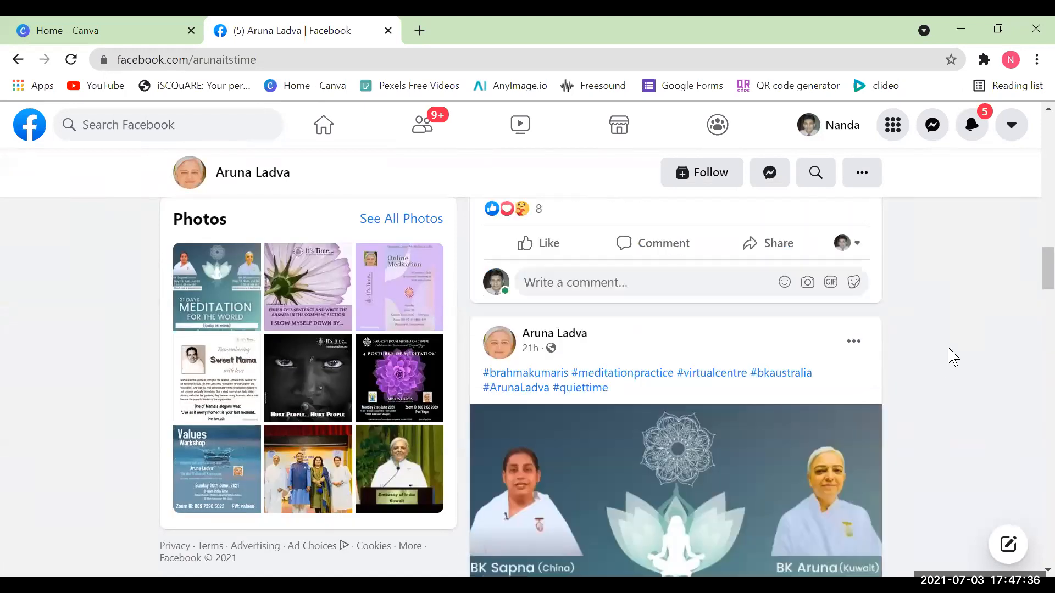
pyautogui.scroll(-10, 953, 357)
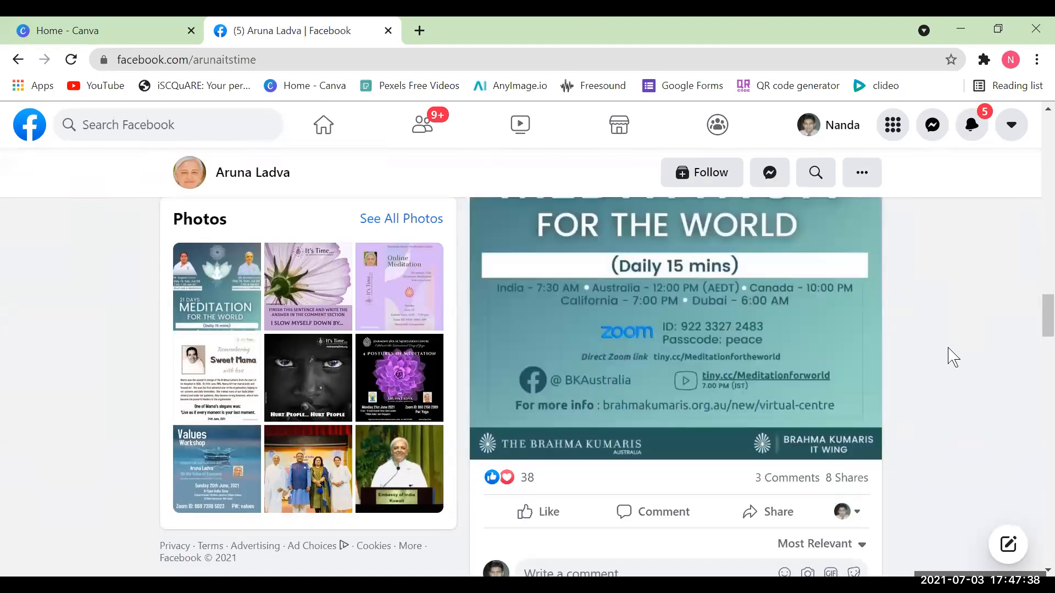
pyautogui.scroll(-10, 953, 357)
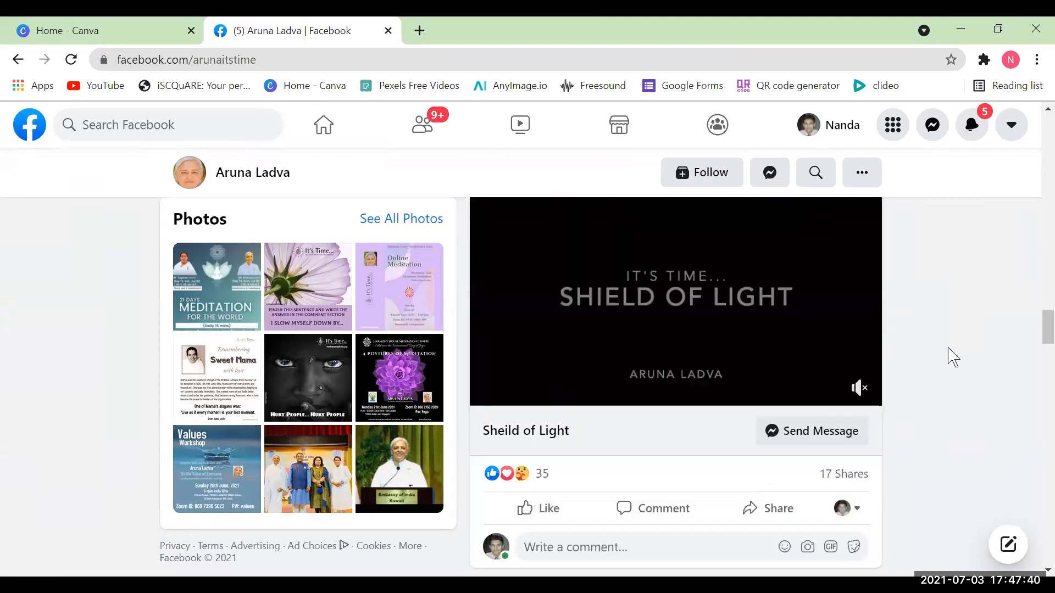
pyautogui.scroll(15, 952, 357)
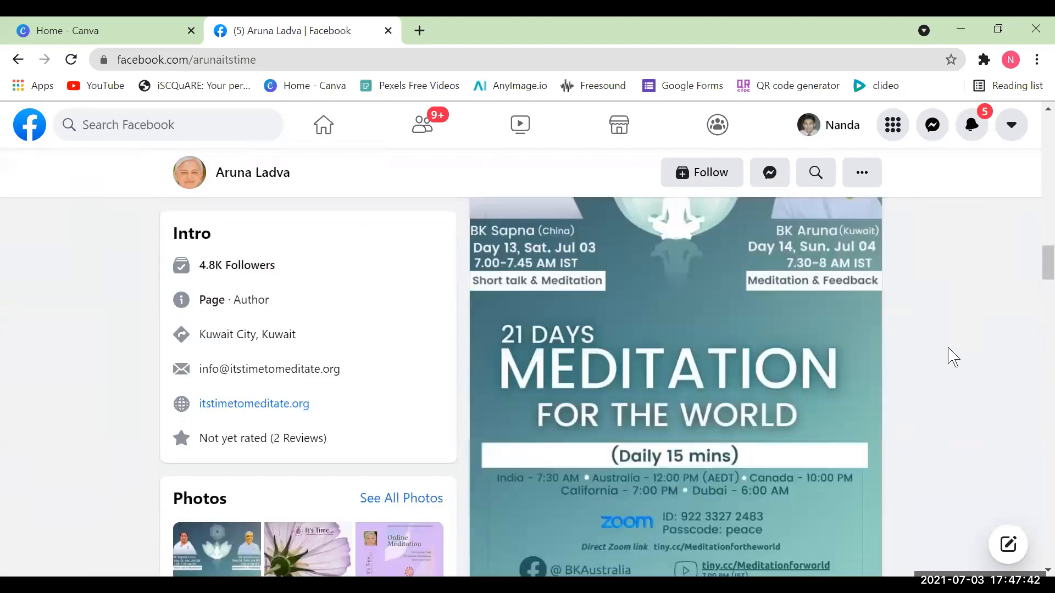
# Open the Emotional Immunity page from Your Pages on the home feed and go back to the feed
pyautogui.click(852, 126)
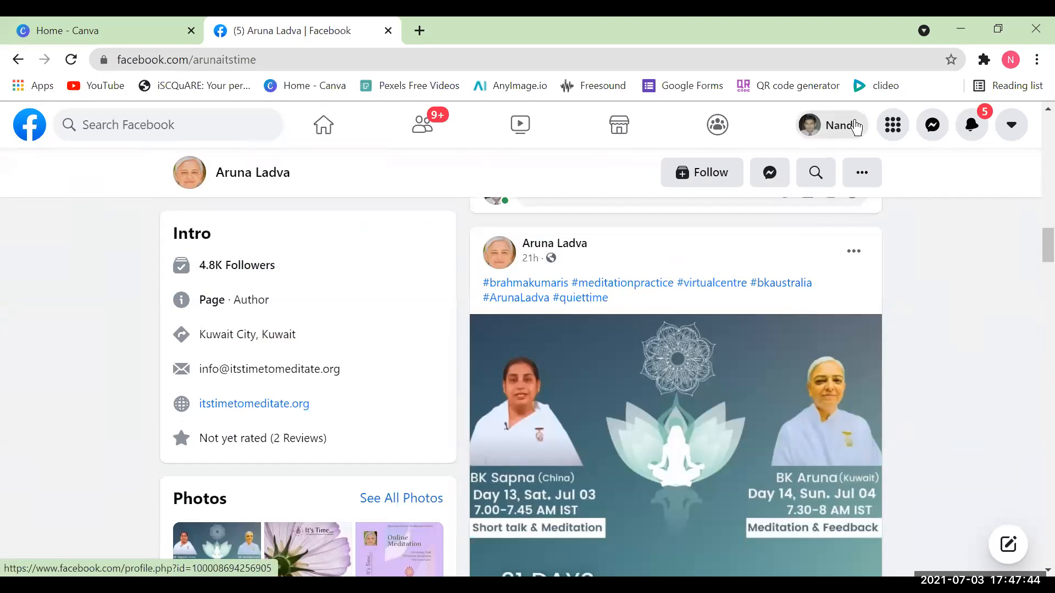
pyautogui.click(337, 138)
pyautogui.click(971, 439)
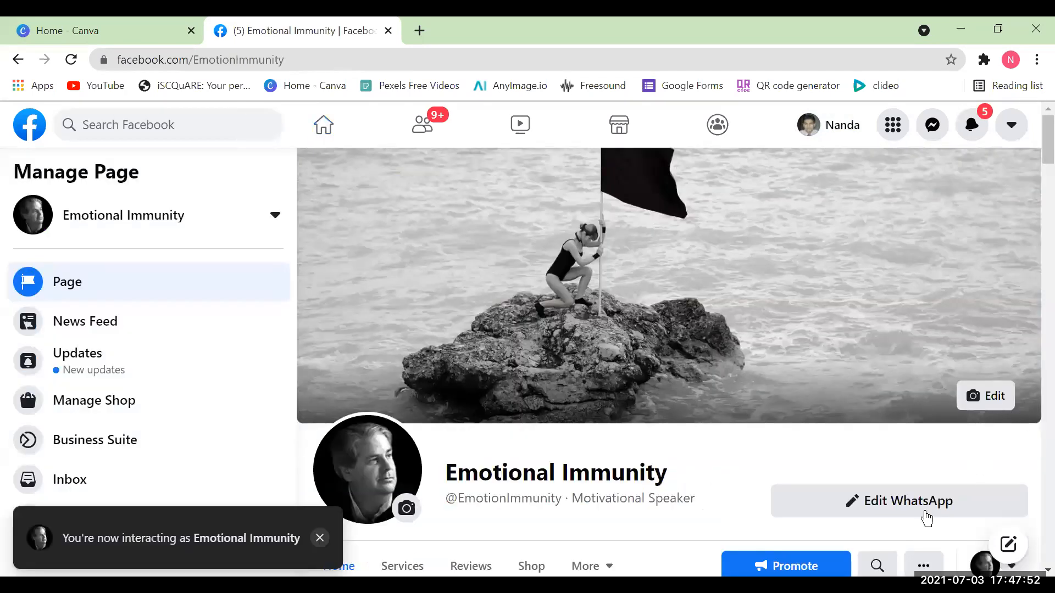
pyautogui.hotkey('alt', 'Left')
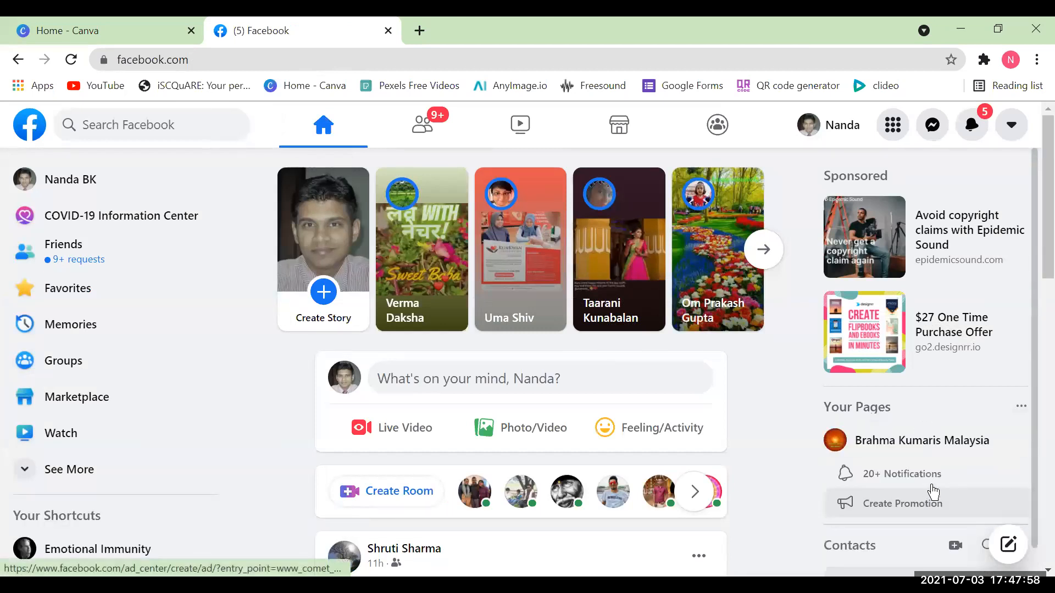
# Open the Brahma Kumaris Malaysia page from Your Pages and look through its ad options, business tools, Insights and About section
pyautogui.click(929, 448)
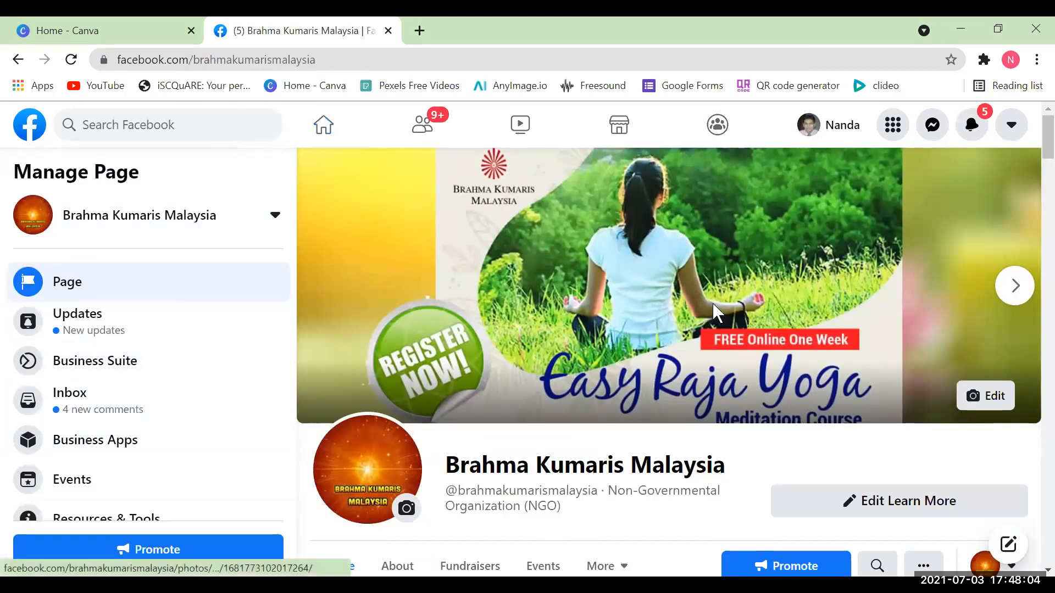
pyautogui.scroll(-6, 712, 302)
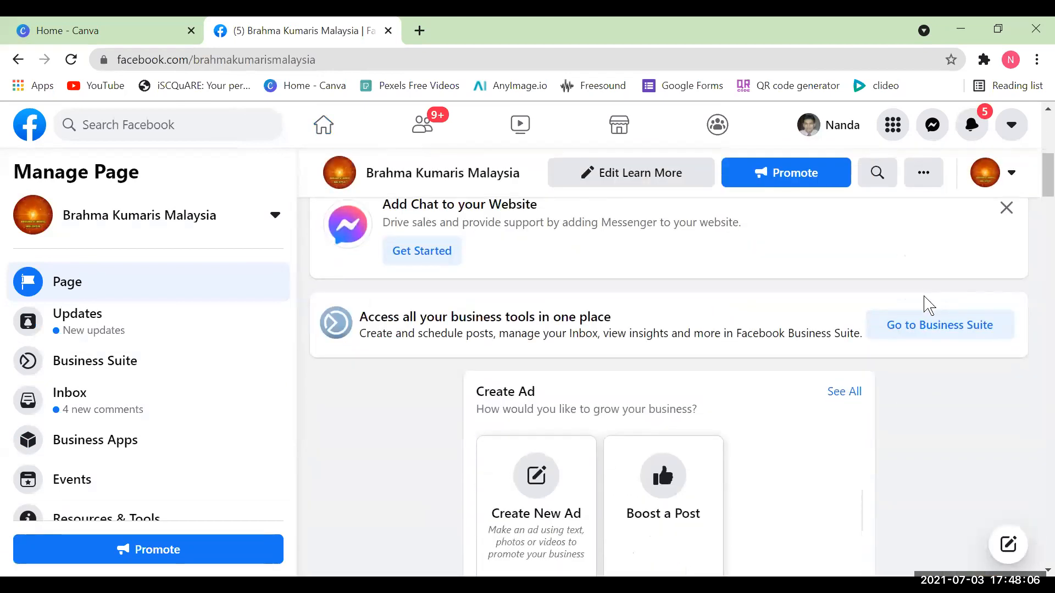
pyautogui.scroll(-2, 920, 385)
pyautogui.scroll(-5, 919, 466)
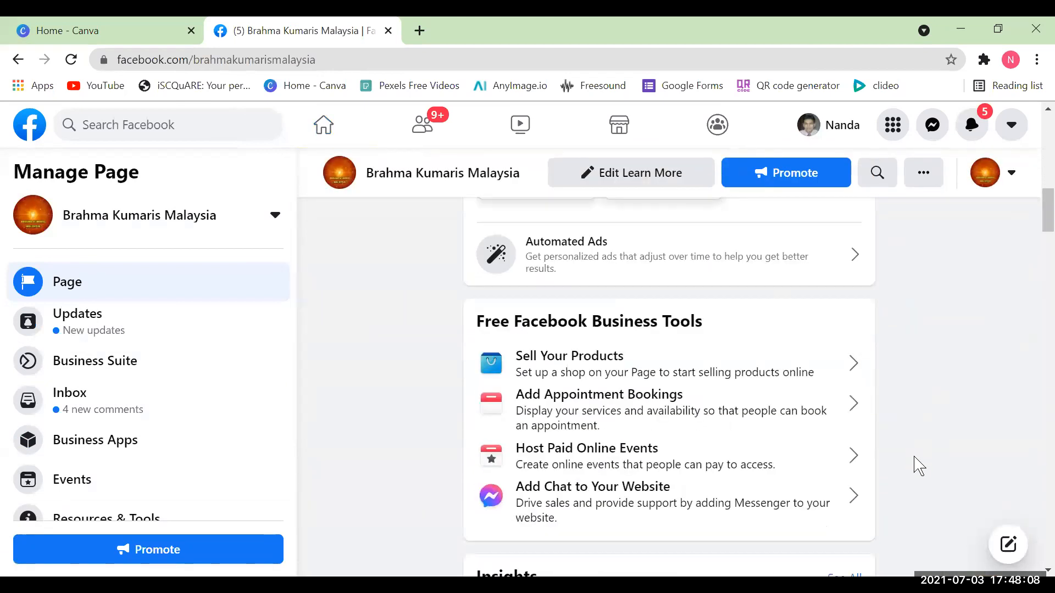
pyautogui.scroll(-1, 920, 466)
pyautogui.scroll(-10, 919, 466)
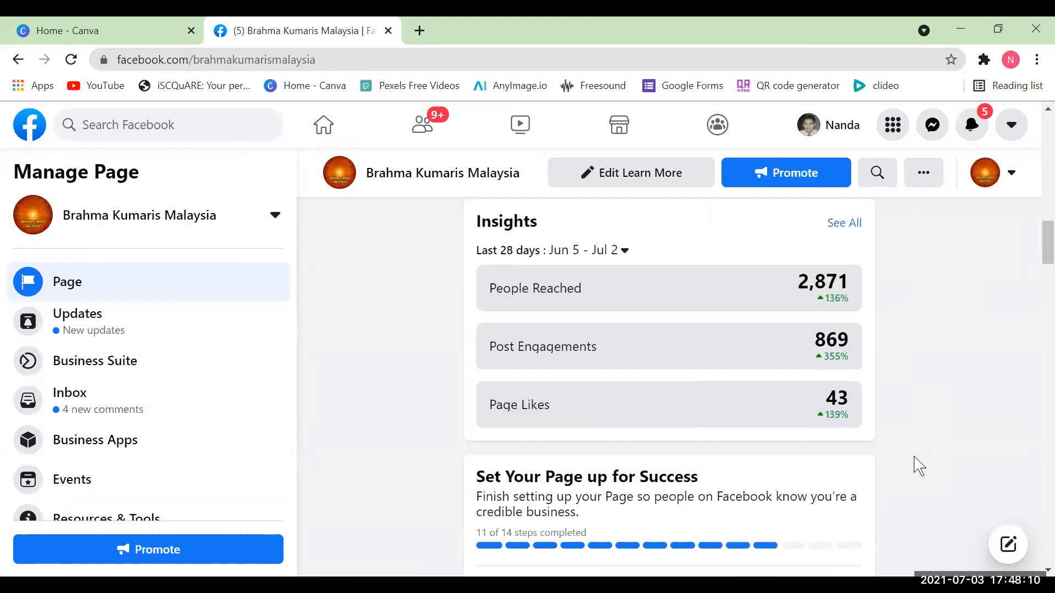
pyautogui.scroll(-3, 919, 466)
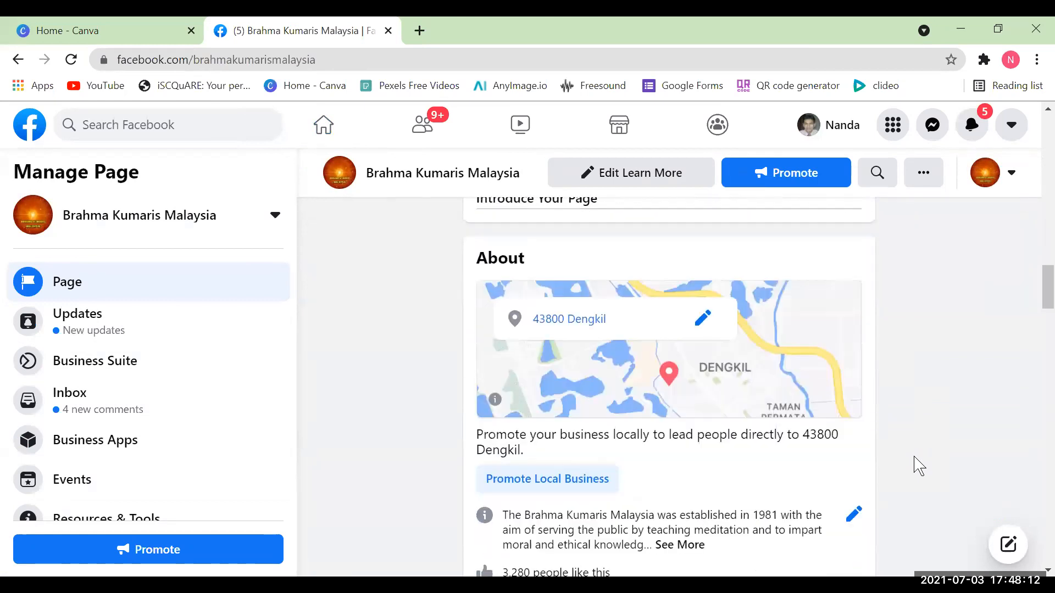
pyautogui.scroll(-3, 920, 466)
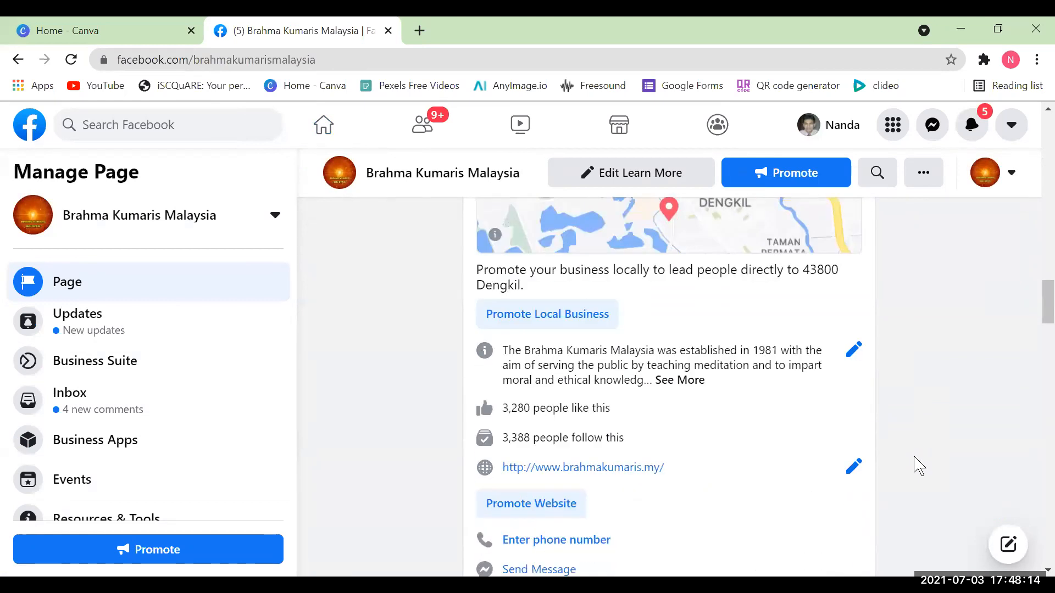
pyautogui.scroll(15, 919, 466)
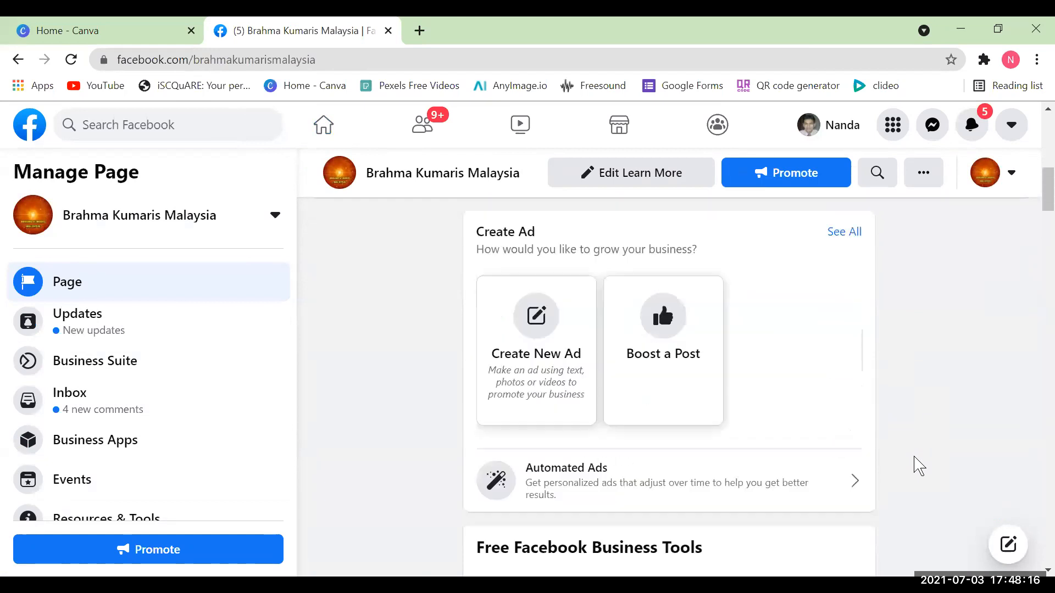
pyautogui.scroll(4, 919, 466)
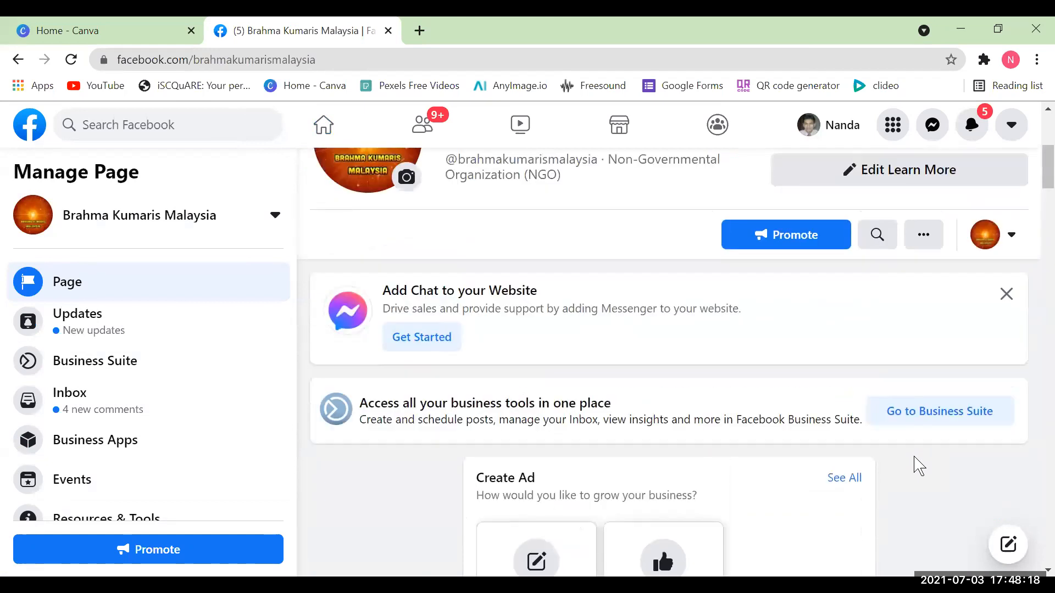
pyautogui.scroll(1, 917, 464)
pyautogui.scroll(2, 934, 451)
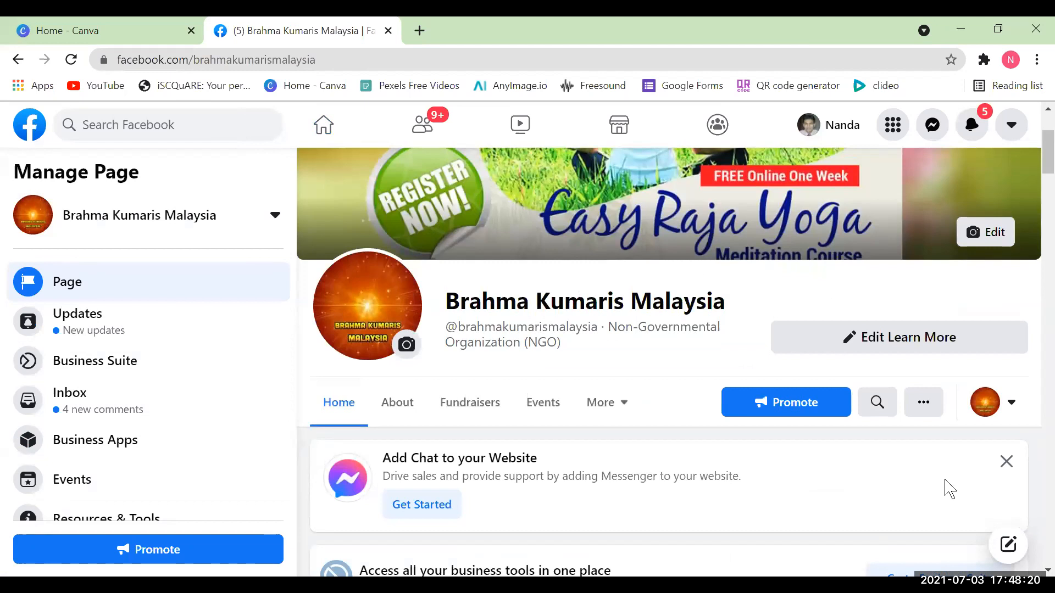
pyautogui.scroll(3, 948, 492)
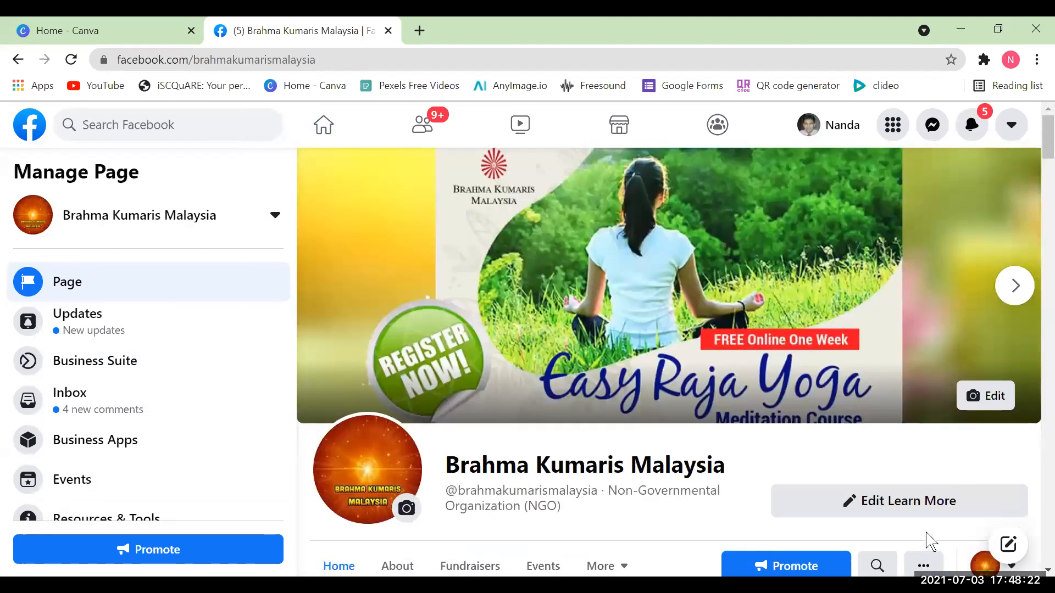
# Examine the upper part of the Brahma Kumaris Malaysia page, from the Easy Raja Yoga cover image to the Create Ad section
pyautogui.scroll(-3, 929, 544)
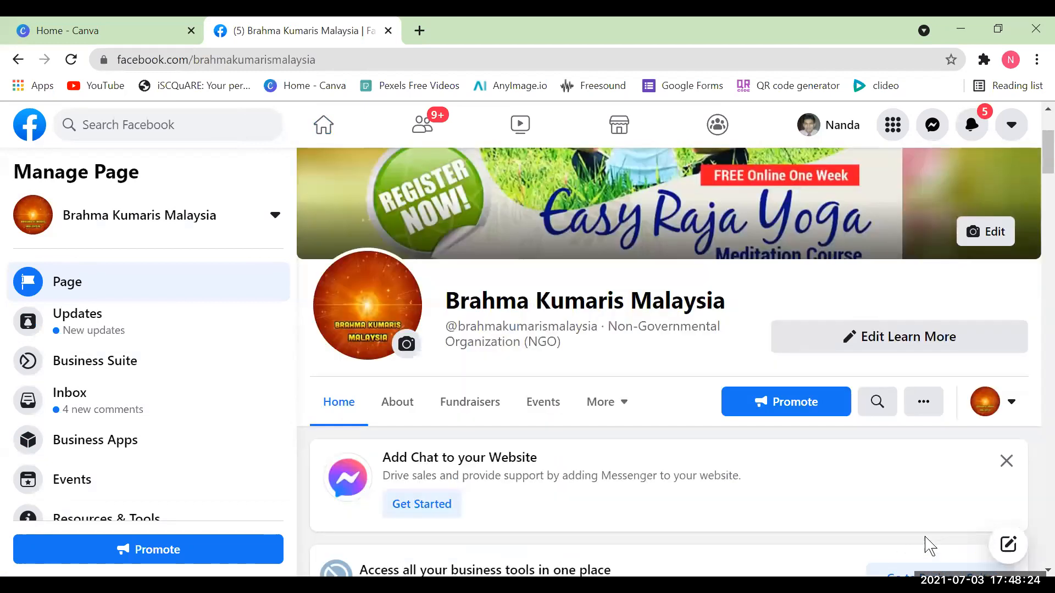
pyautogui.scroll(-6, 929, 546)
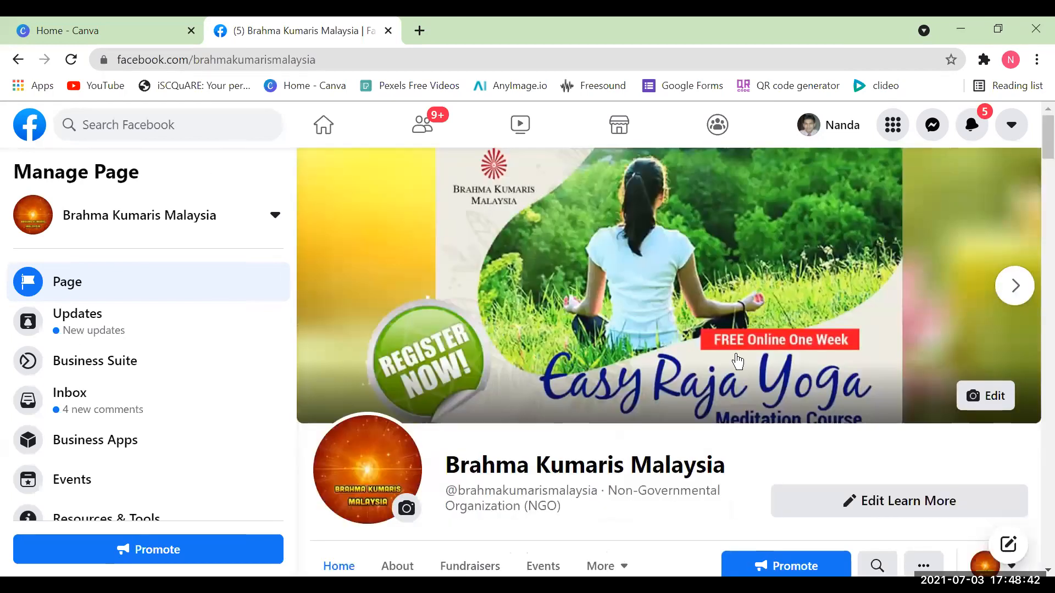
pyautogui.scroll(-2, 783, 395)
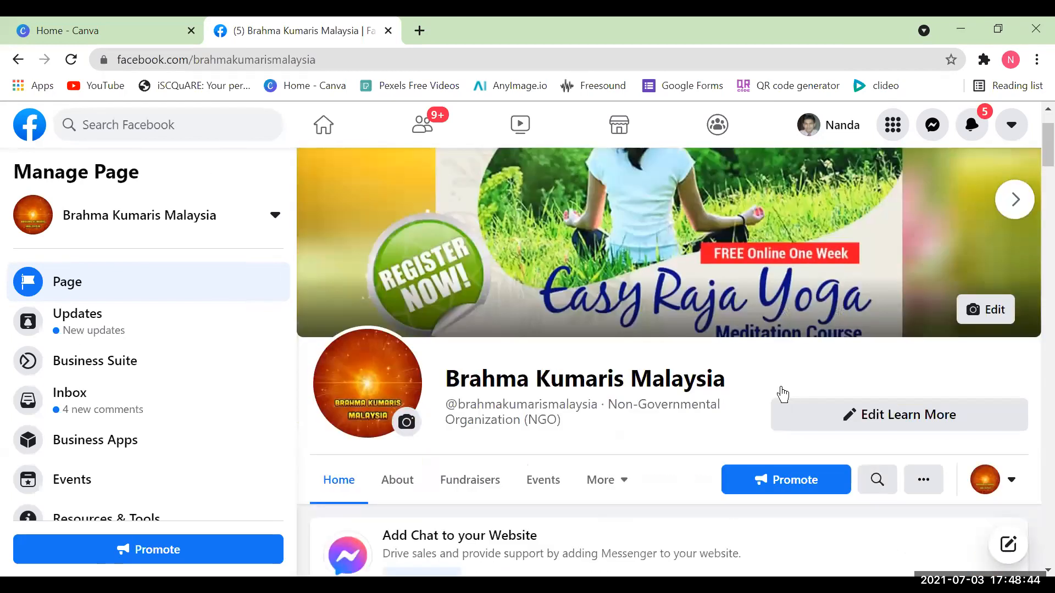
pyautogui.scroll(-2, 784, 394)
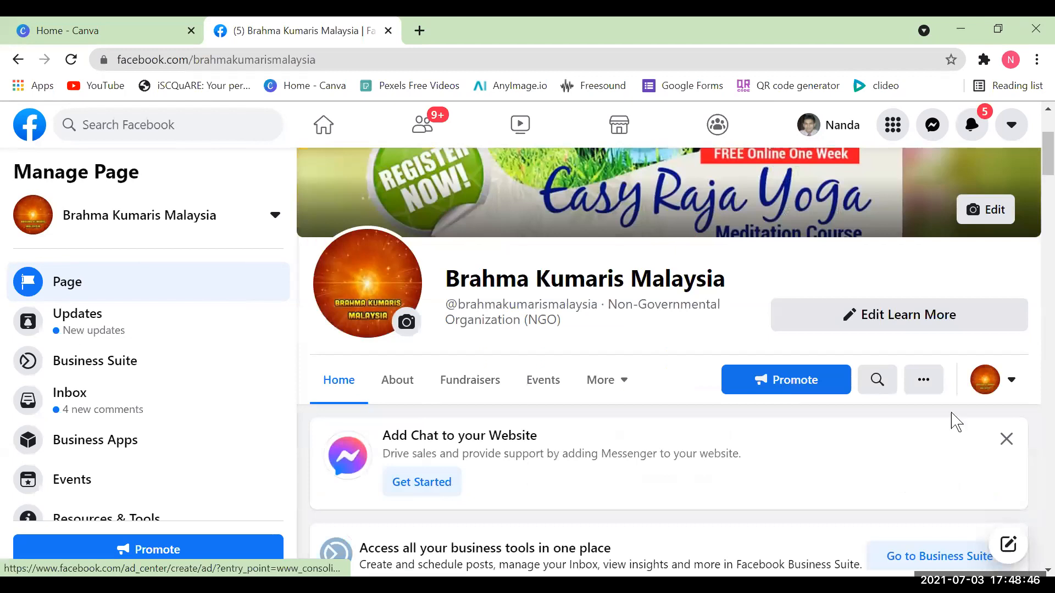
pyautogui.scroll(-5, 954, 422)
pyautogui.scroll(1, 957, 422)
pyautogui.scroll(8, 956, 422)
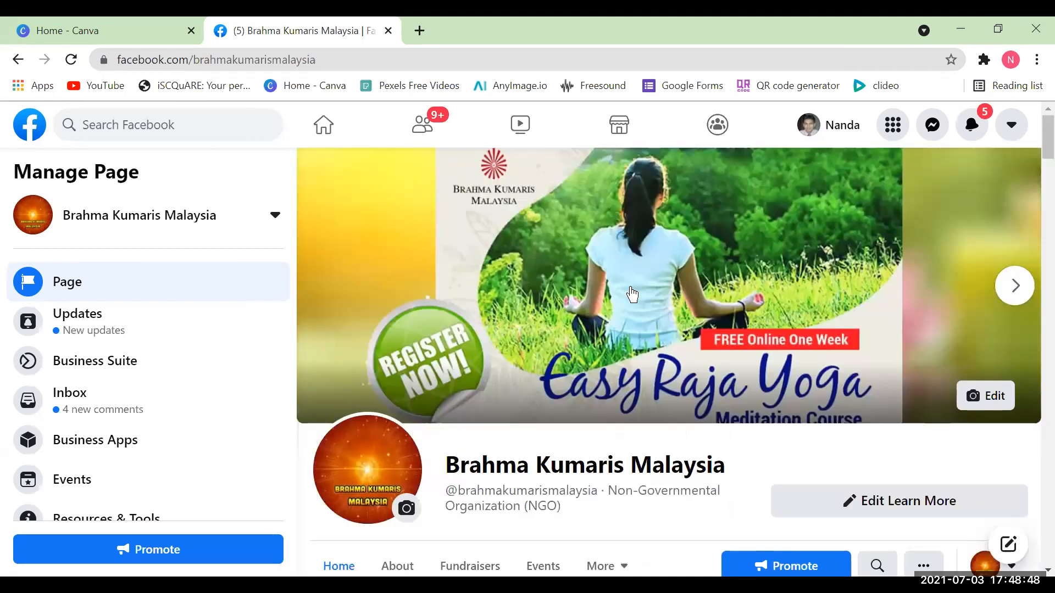
pyautogui.scroll(-4, 907, 413)
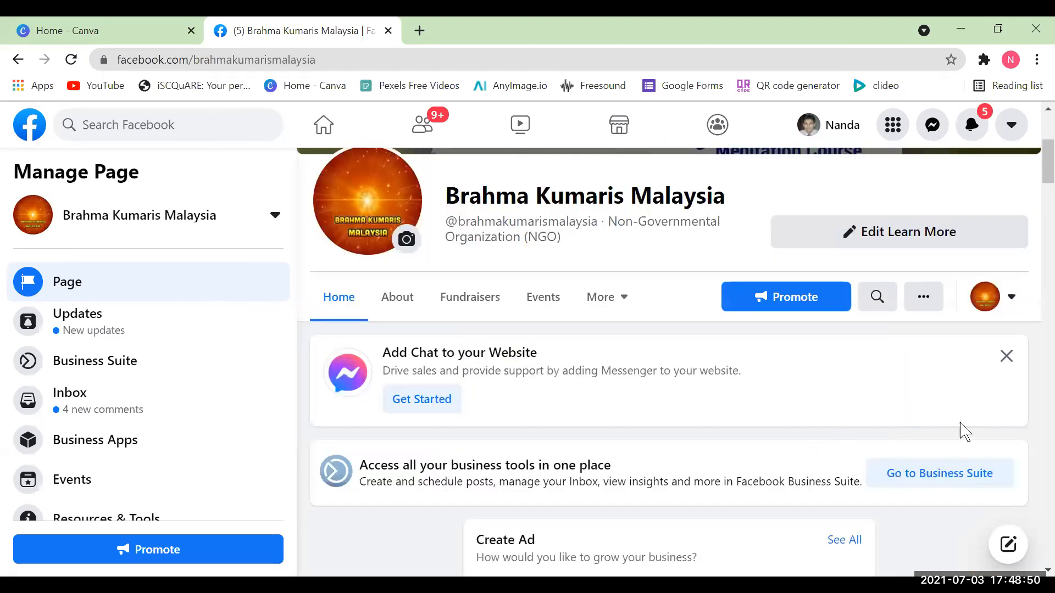
pyautogui.scroll(-3, 944, 454)
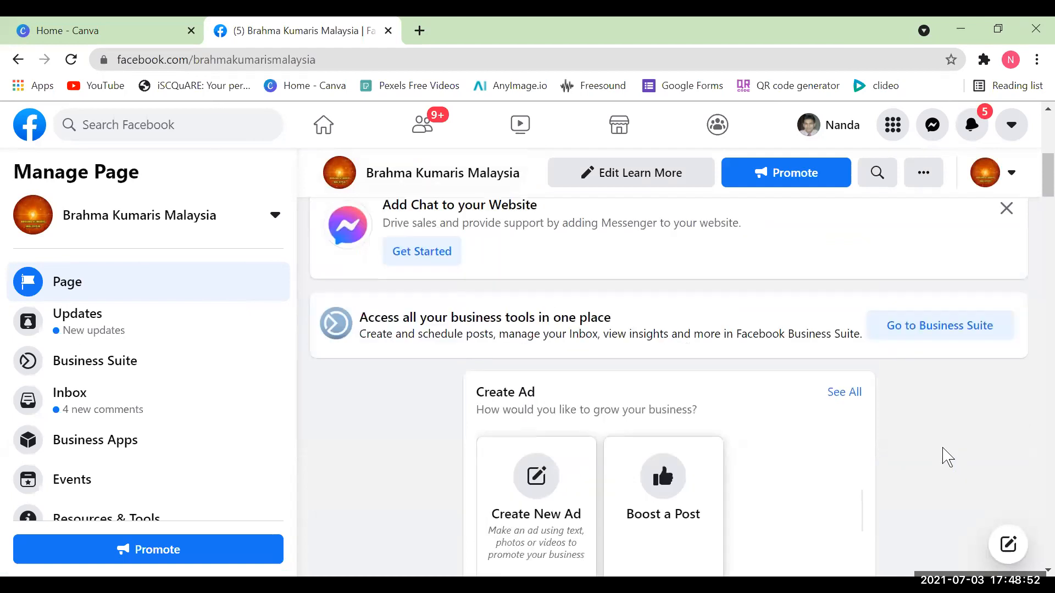
pyautogui.scroll(7, 635, 299)
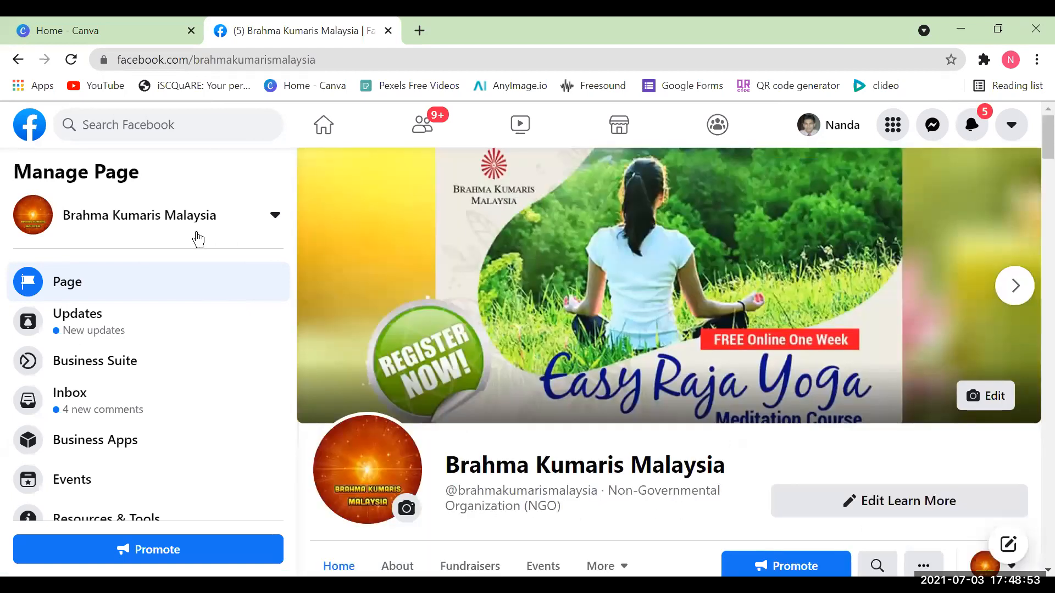
# Search Facebook for the meditation author by name and open the author's public page listed among the results
pyautogui.click(145, 134)
pyautogui.write('aruna')
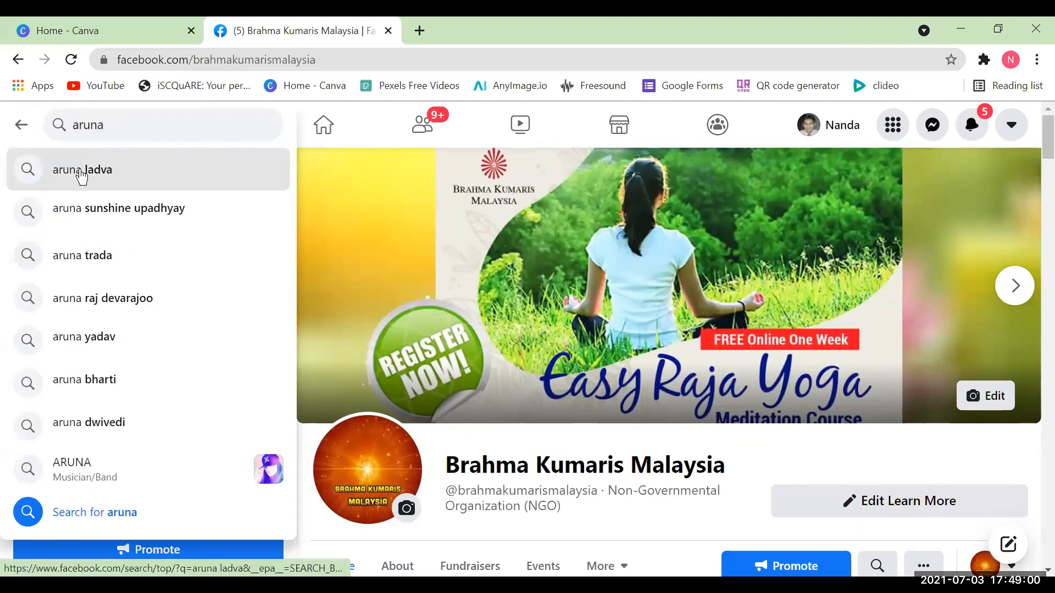
pyautogui.click(81, 169)
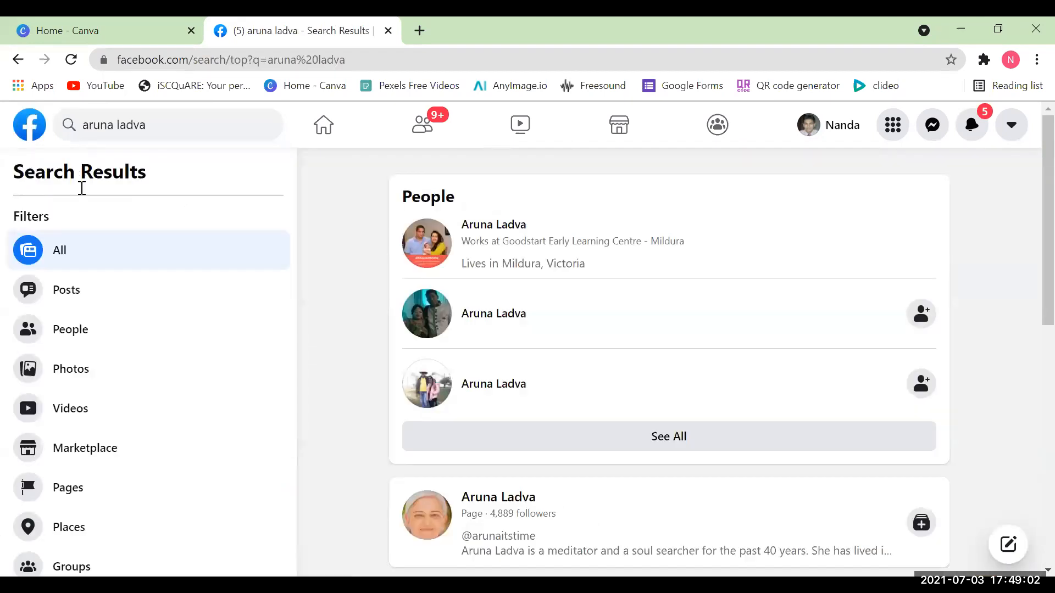
pyautogui.scroll(-2, 417, 469)
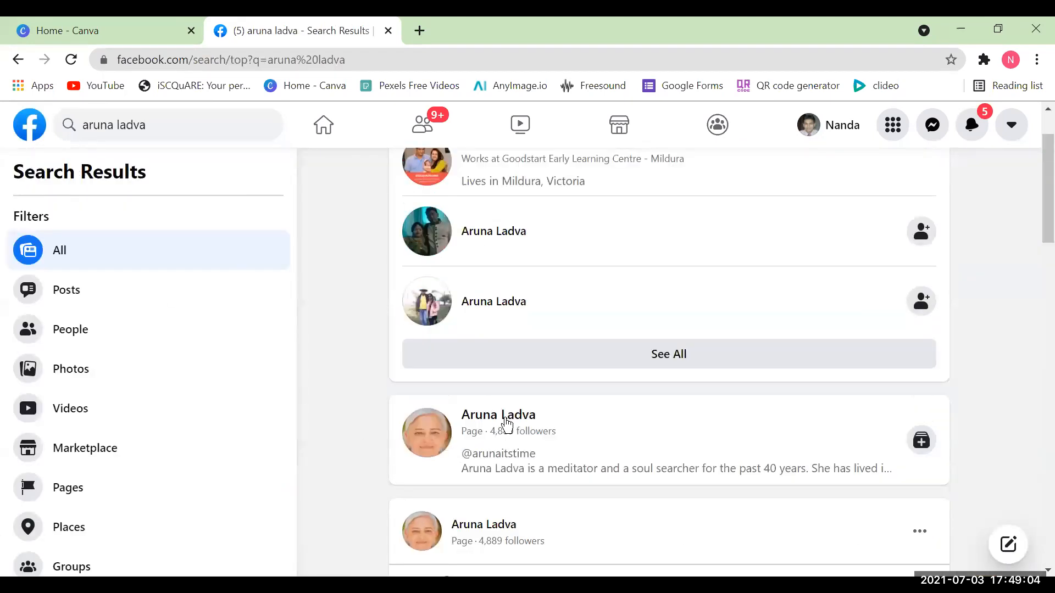
pyautogui.click(506, 419)
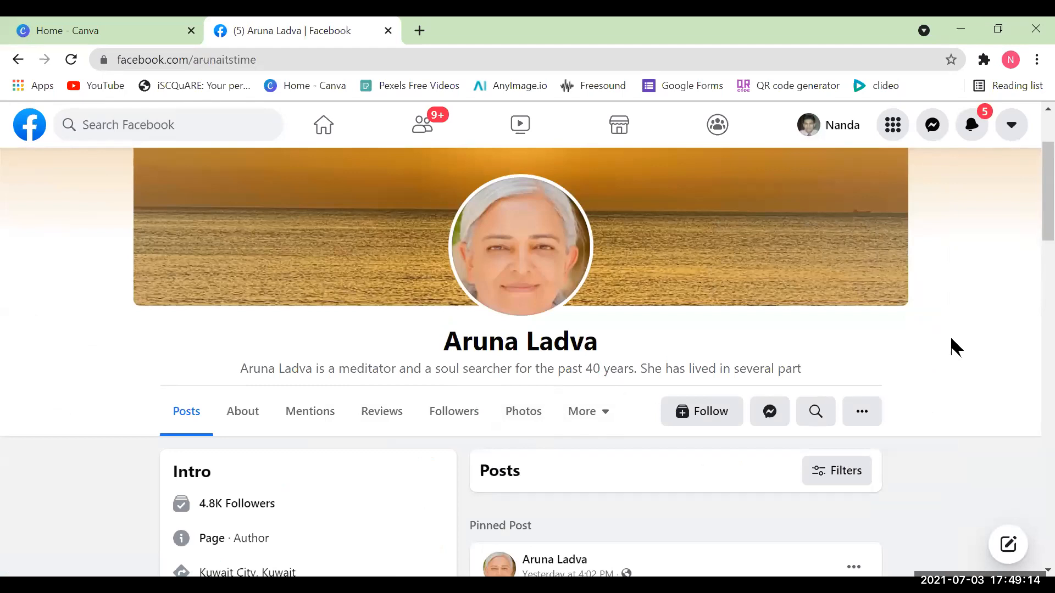
# Review the author's cover image, Intro details, Photos grid and the pinned Morning Inspiration post with its comments
pyautogui.scroll(1, 951, 339)
pyautogui.scroll(1, 951, 339)
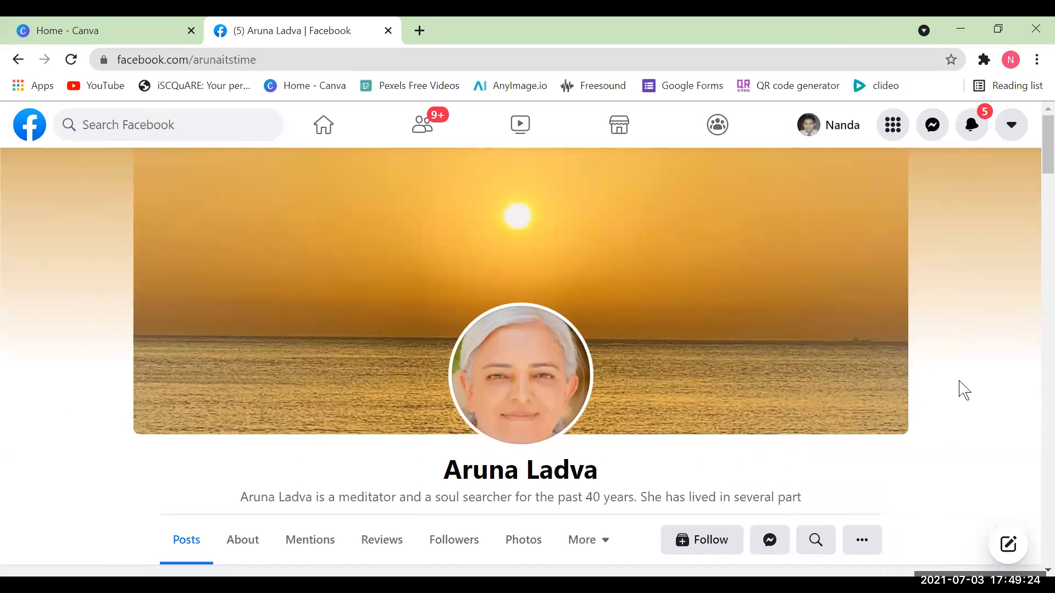
pyautogui.scroll(-1, 959, 382)
pyautogui.scroll(-5, 961, 389)
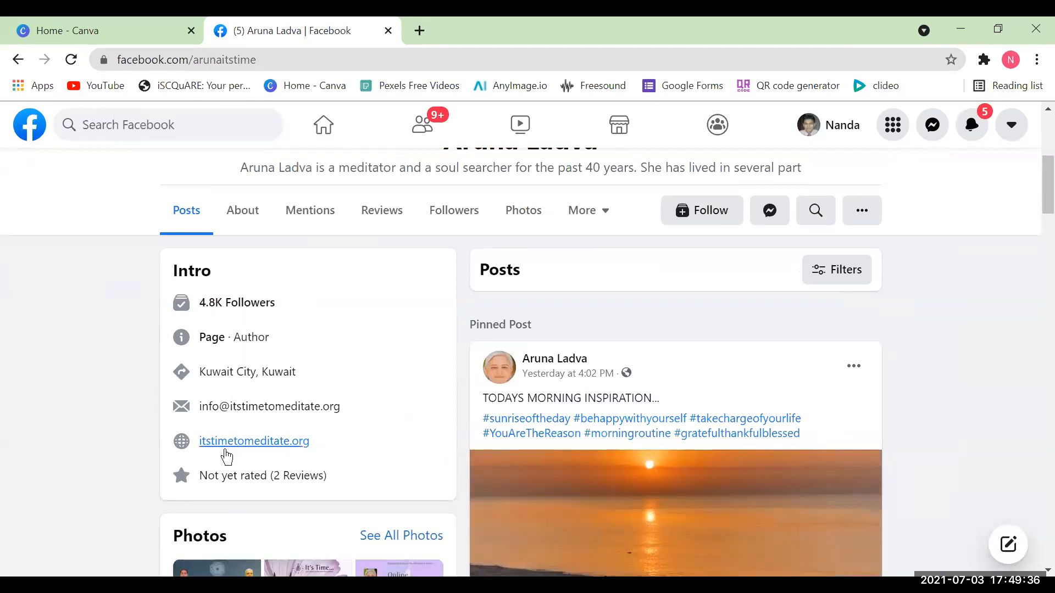
pyautogui.scroll(-4, 226, 456)
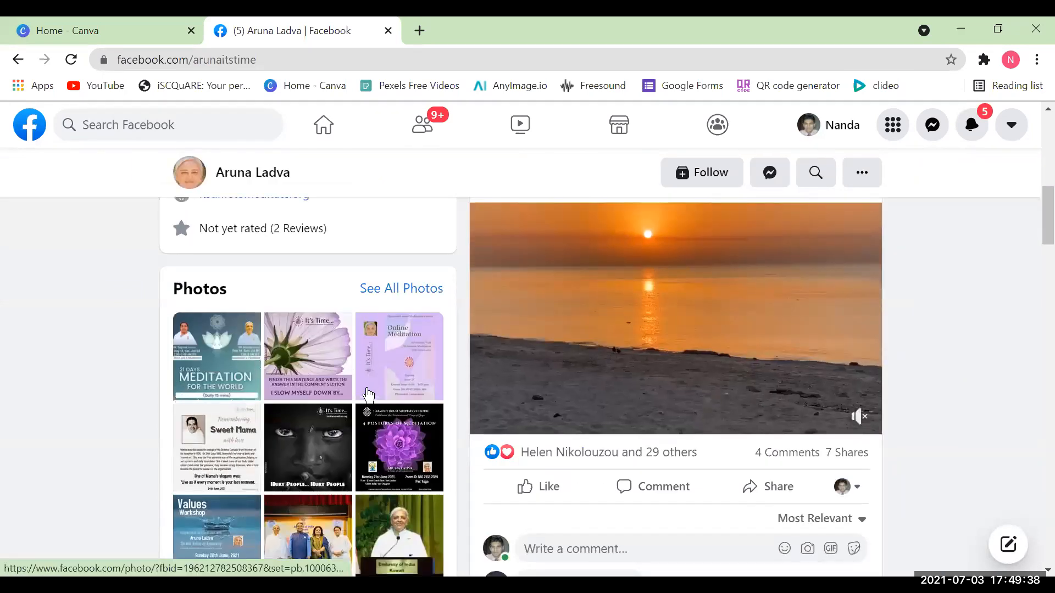
pyautogui.scroll(-1, 374, 396)
pyautogui.scroll(-1, 390, 472)
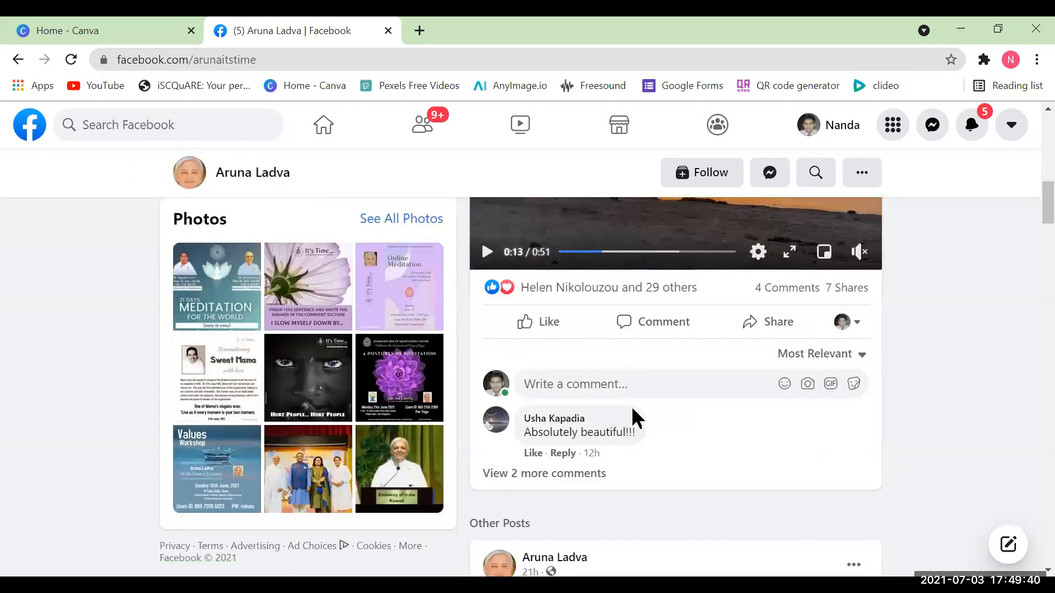
pyautogui.scroll(-1, 632, 409)
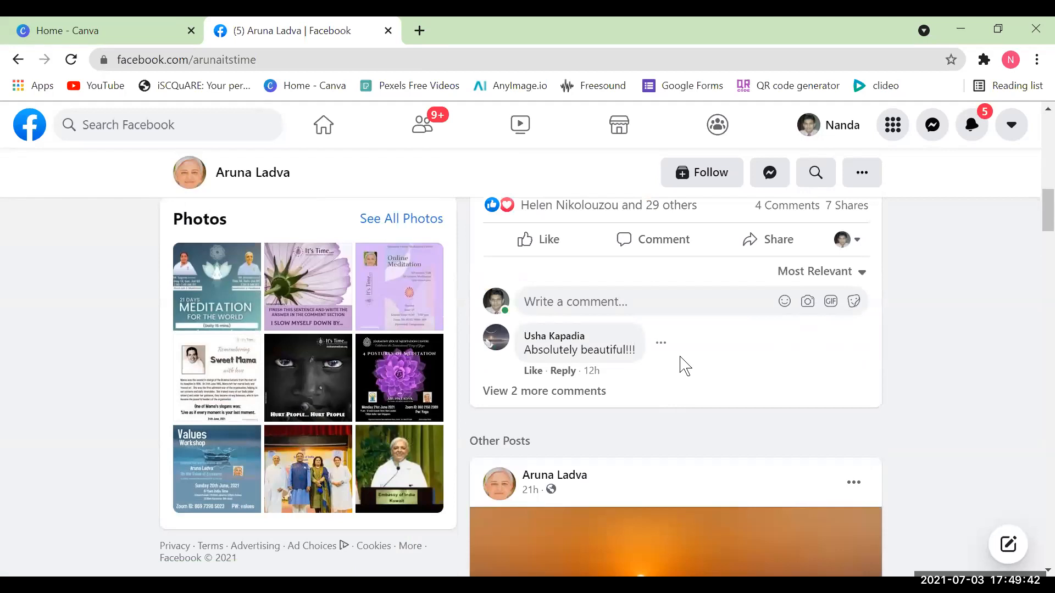
# Look through the author's Other Posts, from the shared sunrise video to the 21 Days Meditation for the World flyer
pyautogui.scroll(-3, 680, 363)
pyautogui.scroll(-2, 676, 377)
pyautogui.scroll(1, 596, 396)
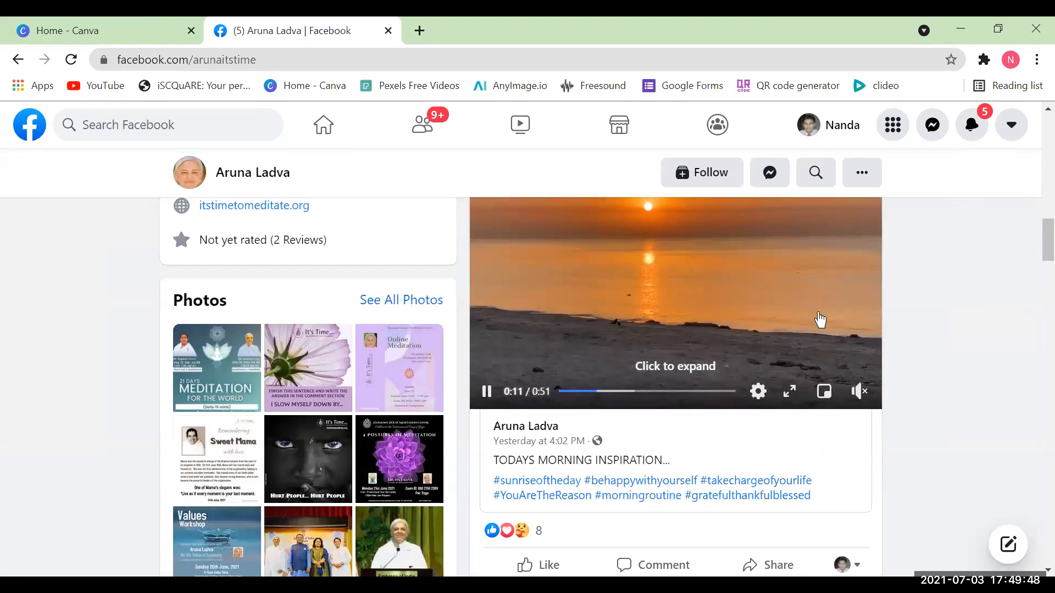
pyautogui.scroll(-5, 820, 320)
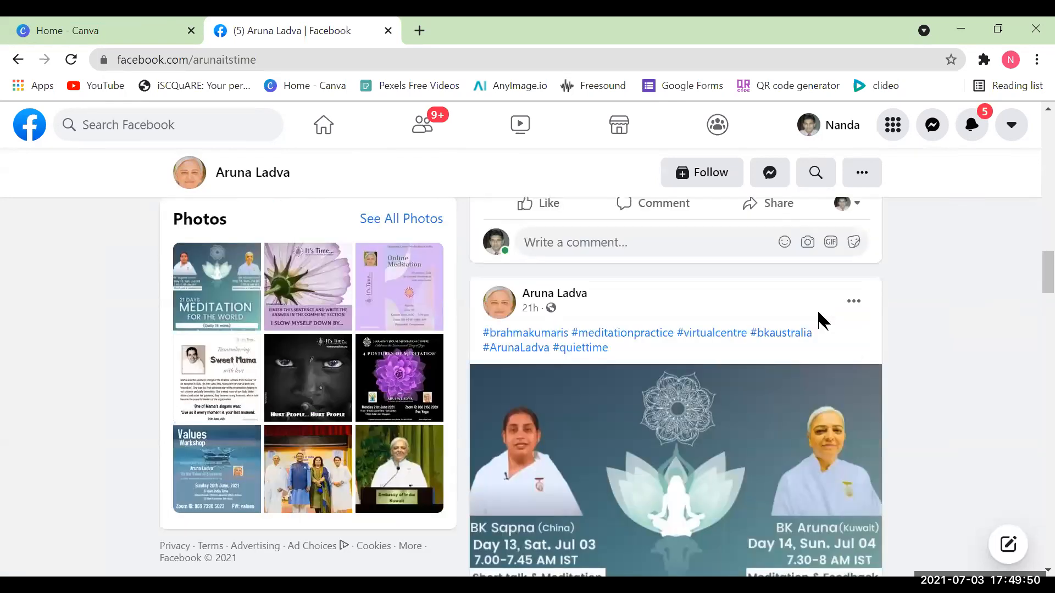
pyautogui.scroll(-2, 659, 405)
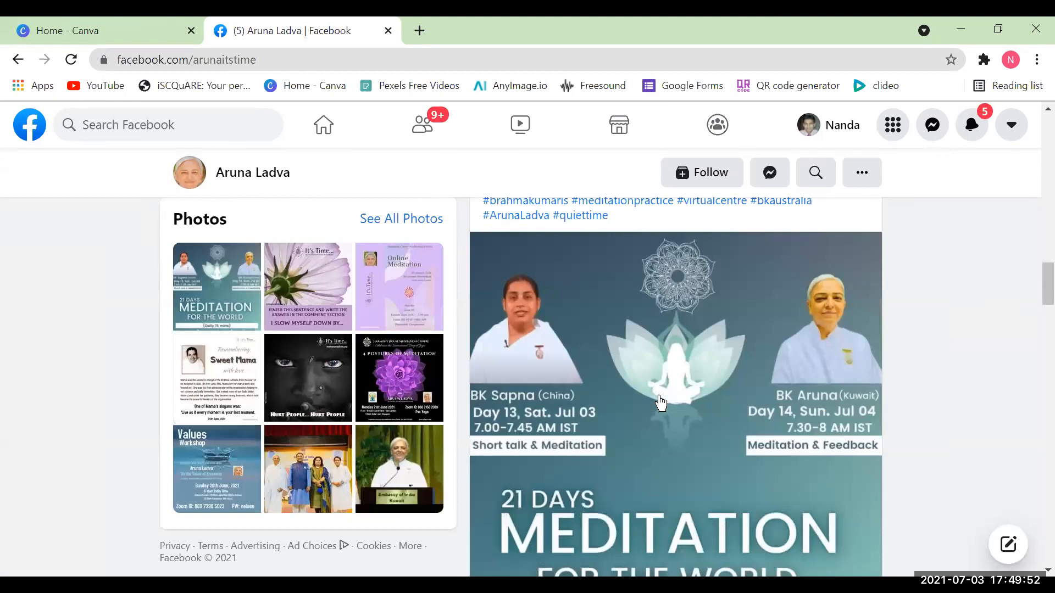
pyautogui.scroll(-5, 660, 404)
# Return to the start of the author's page and close the Facebook tab to switch back to the Canva home page
pyautogui.scroll(10, 661, 404)
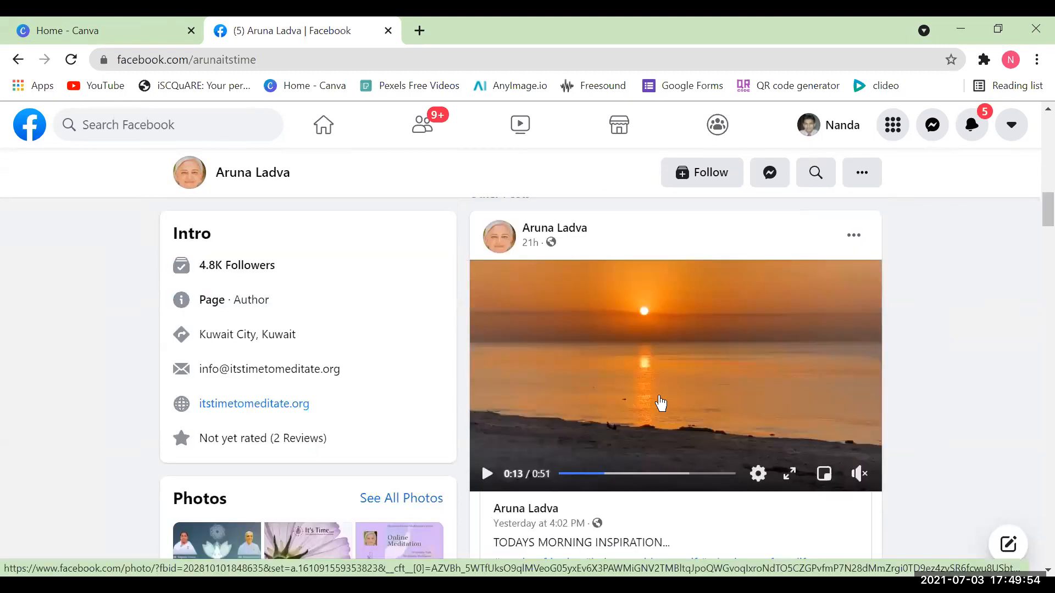
pyautogui.scroll(3, 786, 383)
pyautogui.scroll(3, 930, 473)
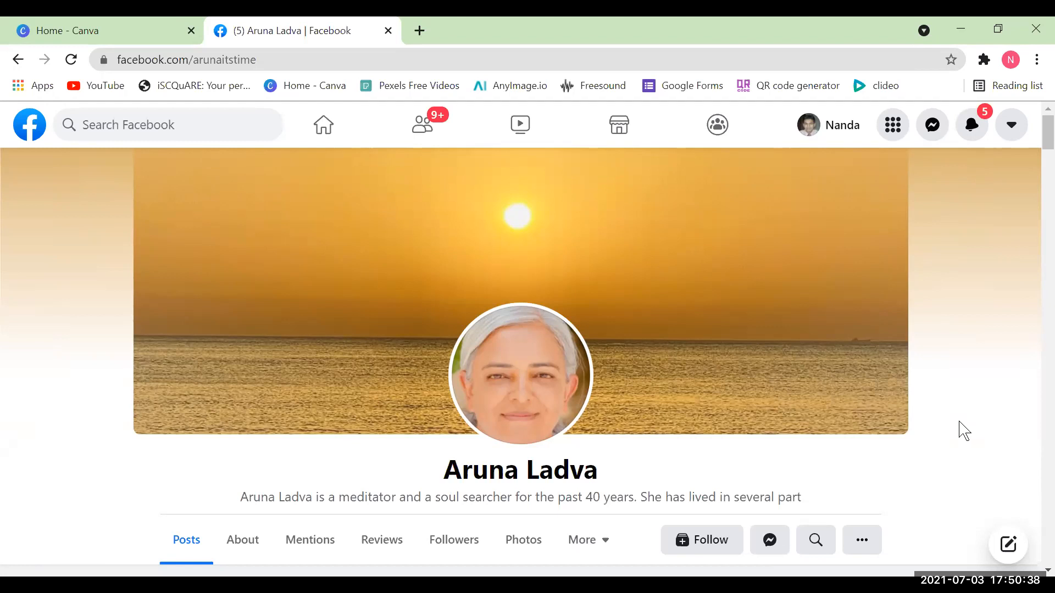
pyautogui.click(388, 30)
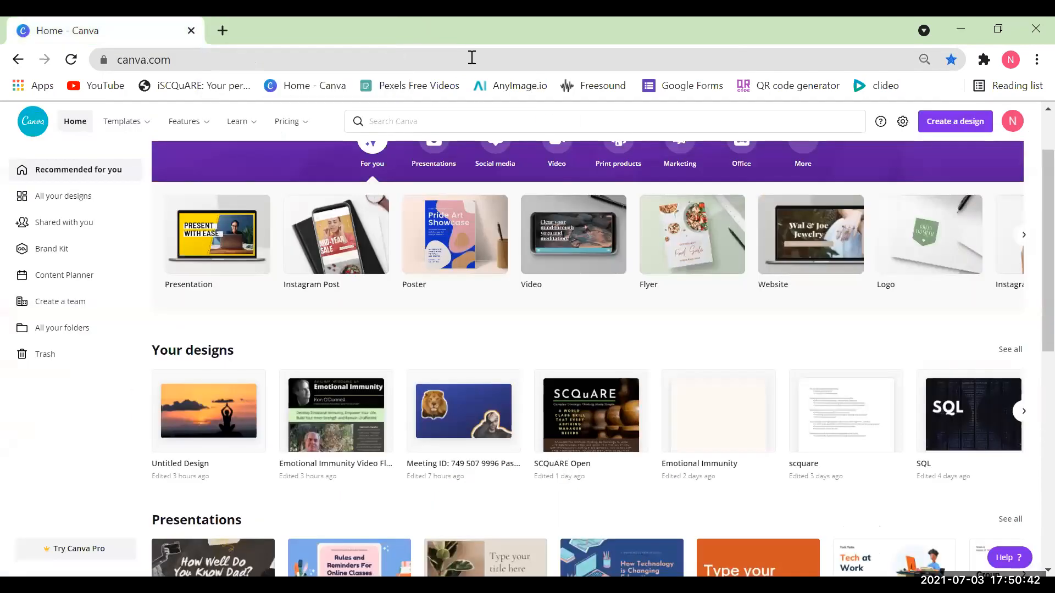